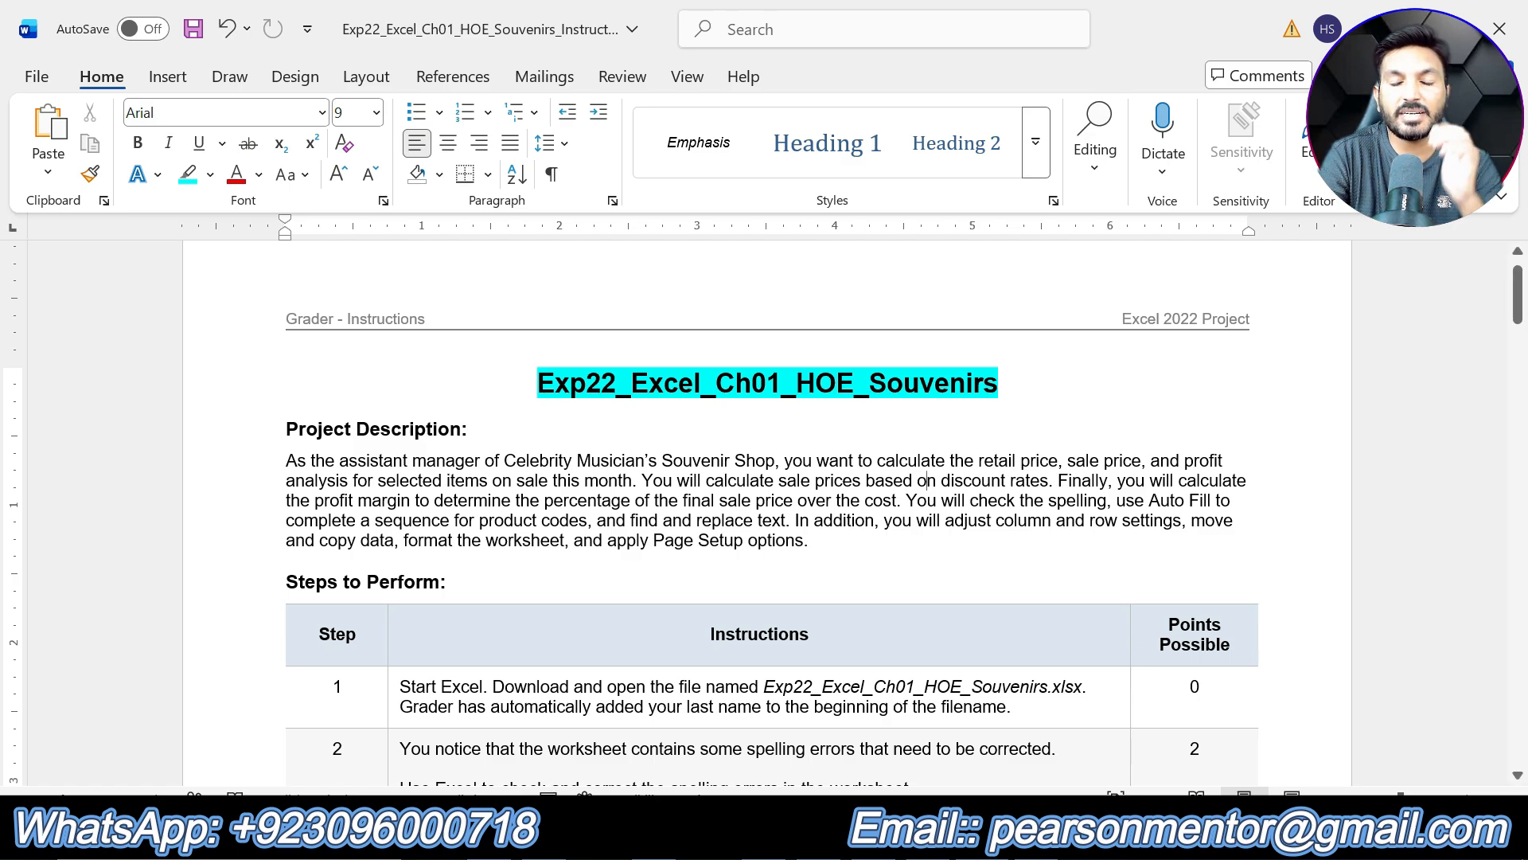
Highlight the "Project Description:" and "Steps to Perform:" headings in turquoise.
drag(477, 430, 286, 430)
click(410, 393)
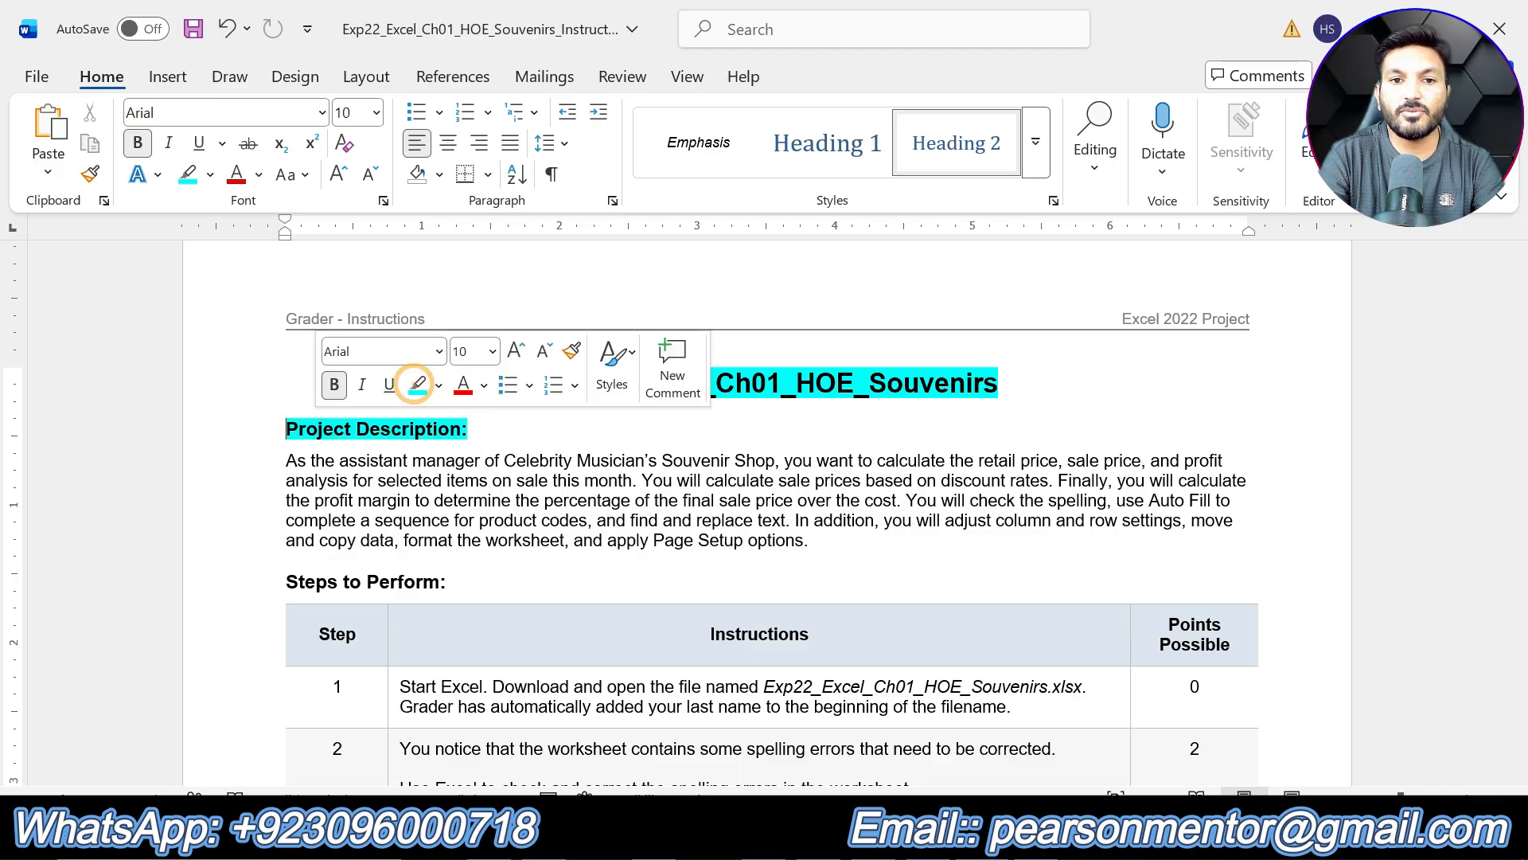
click(597, 500)
drag(816, 541, 285, 460)
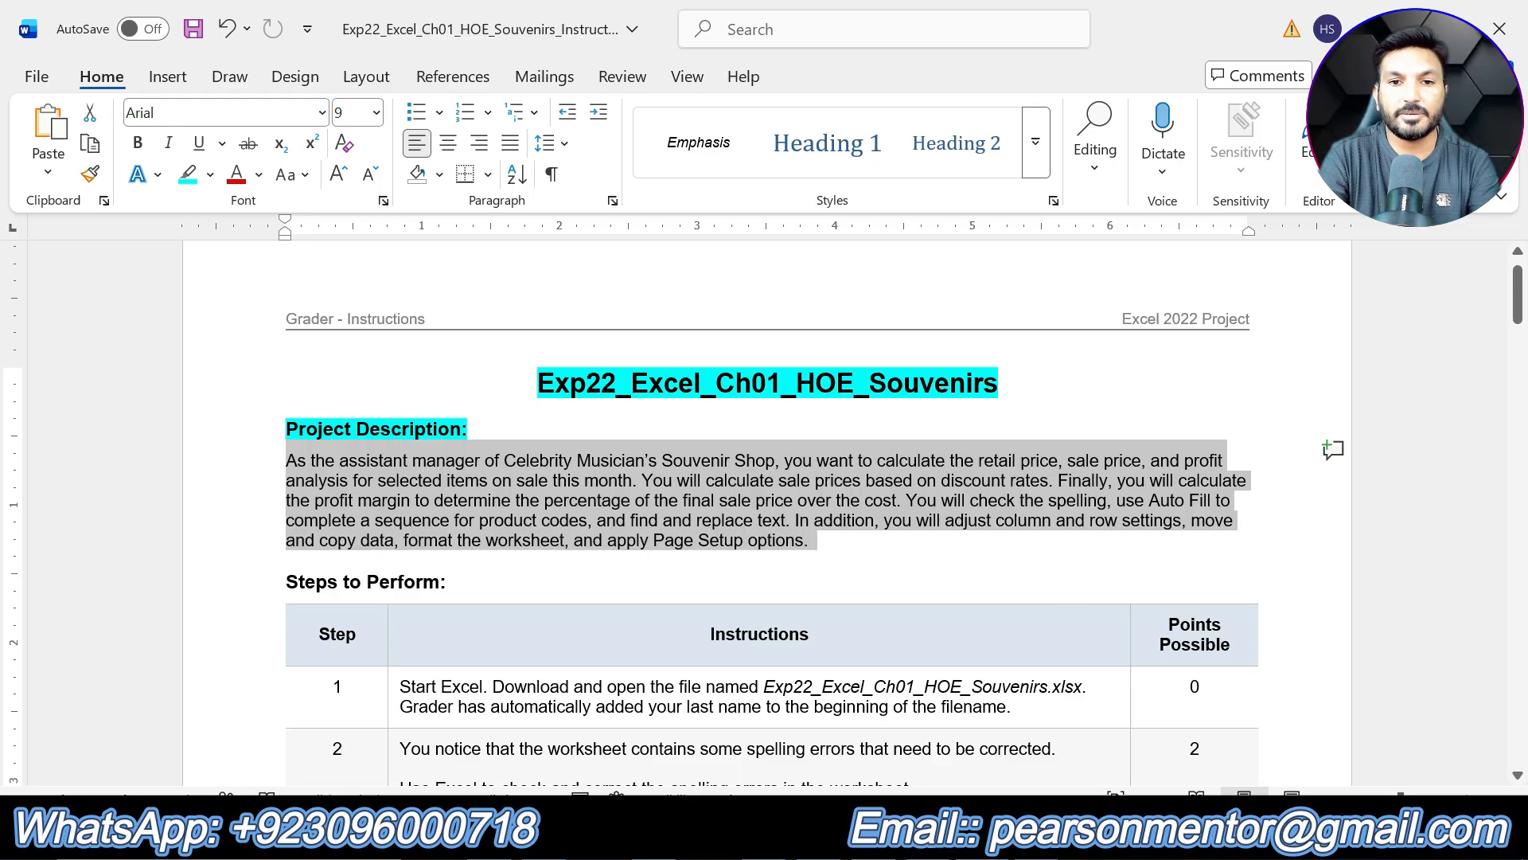
drag(478, 582, 284, 582)
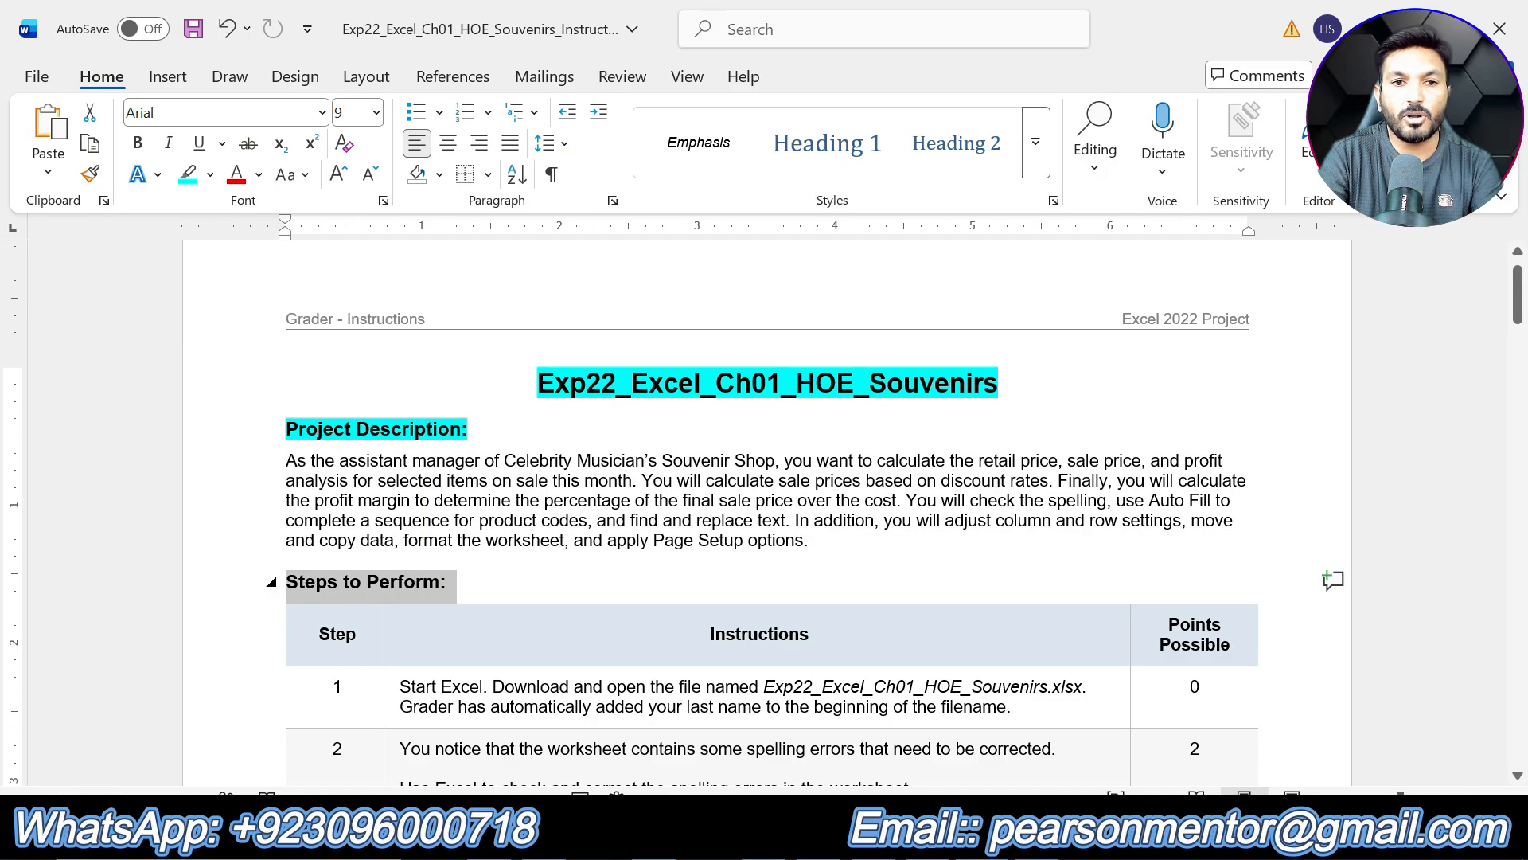
click(394, 538)
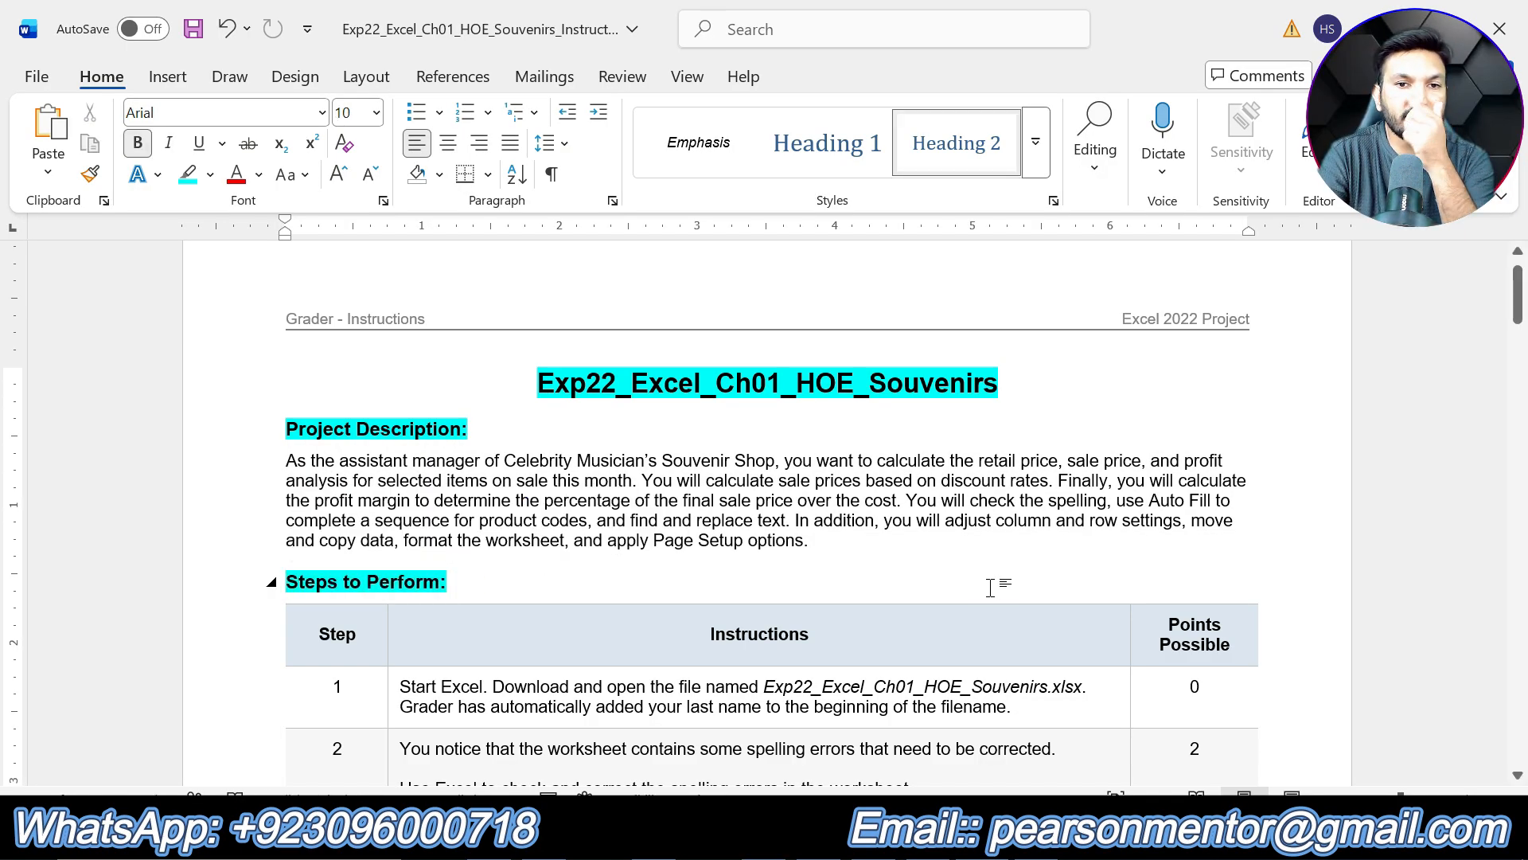
Look through the instruction table, and highlight the step 1 instructions in yellow.
scroll(980, 590, down, 20)
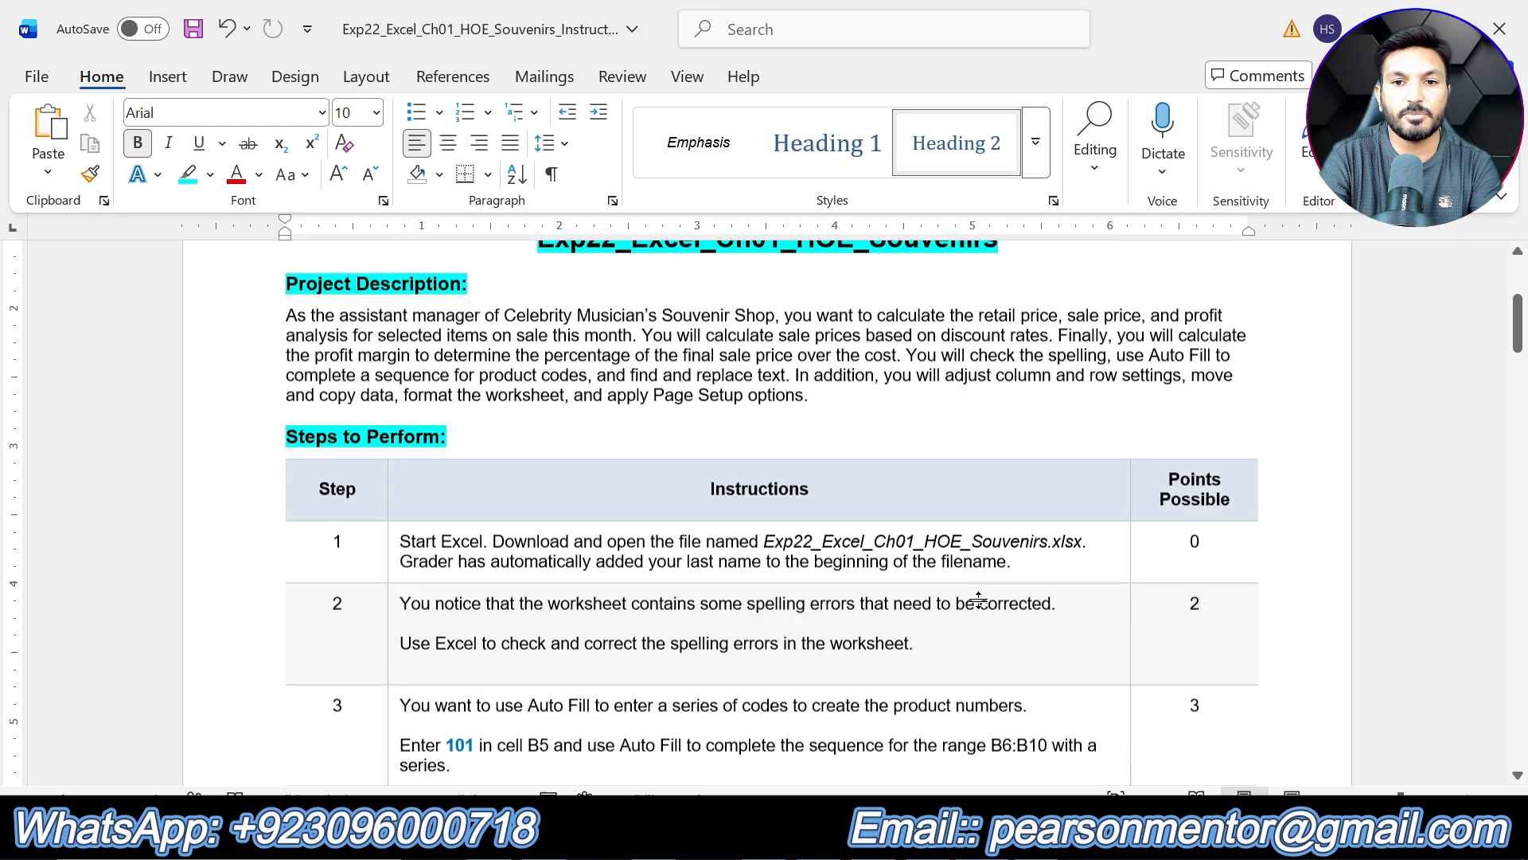
scroll(972, 607, down, 20)
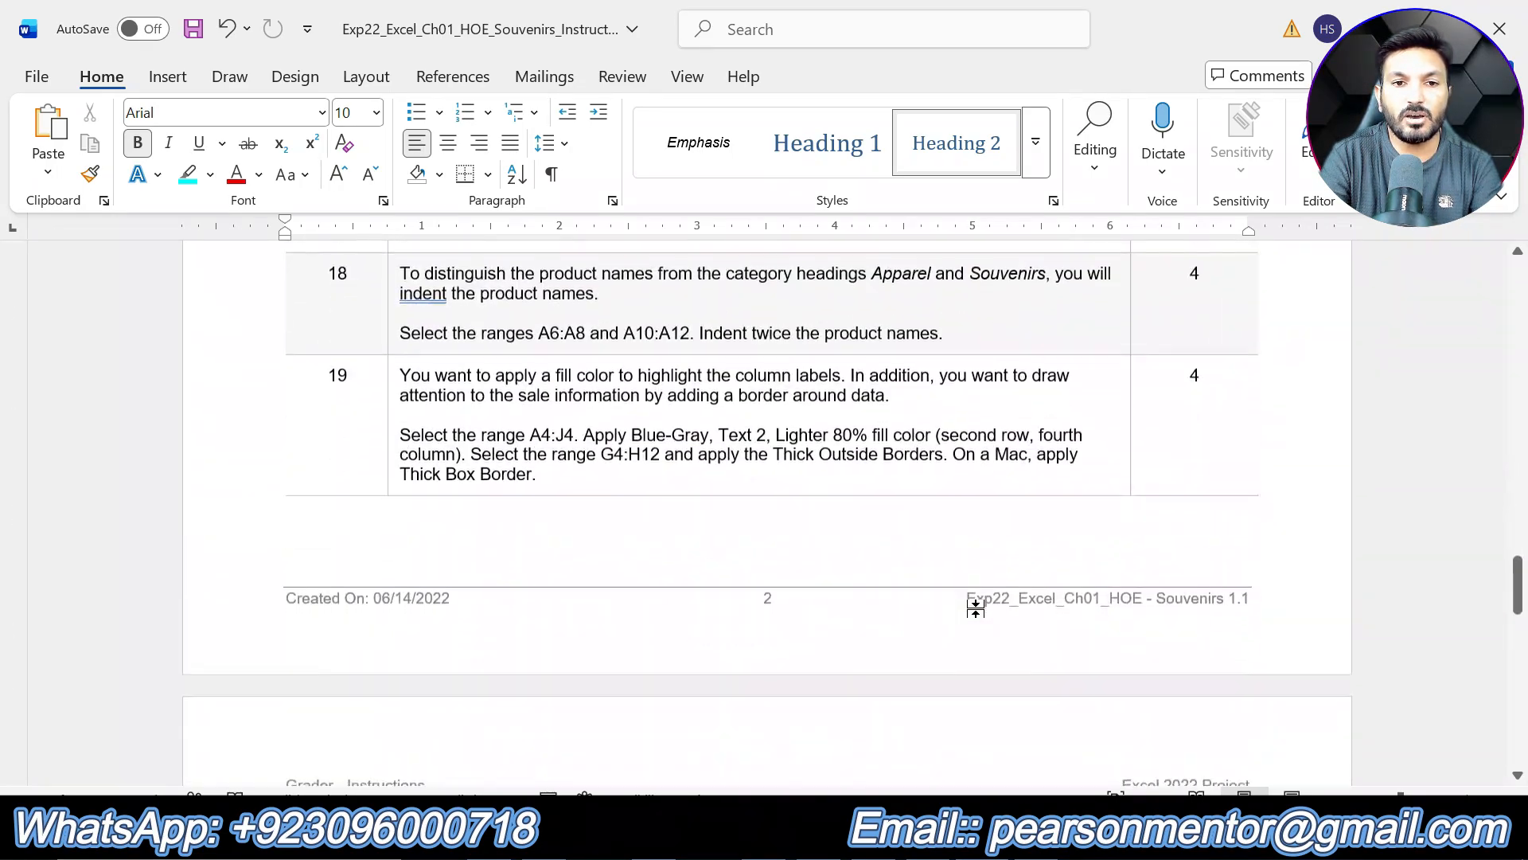
scroll(975, 605, up, 20)
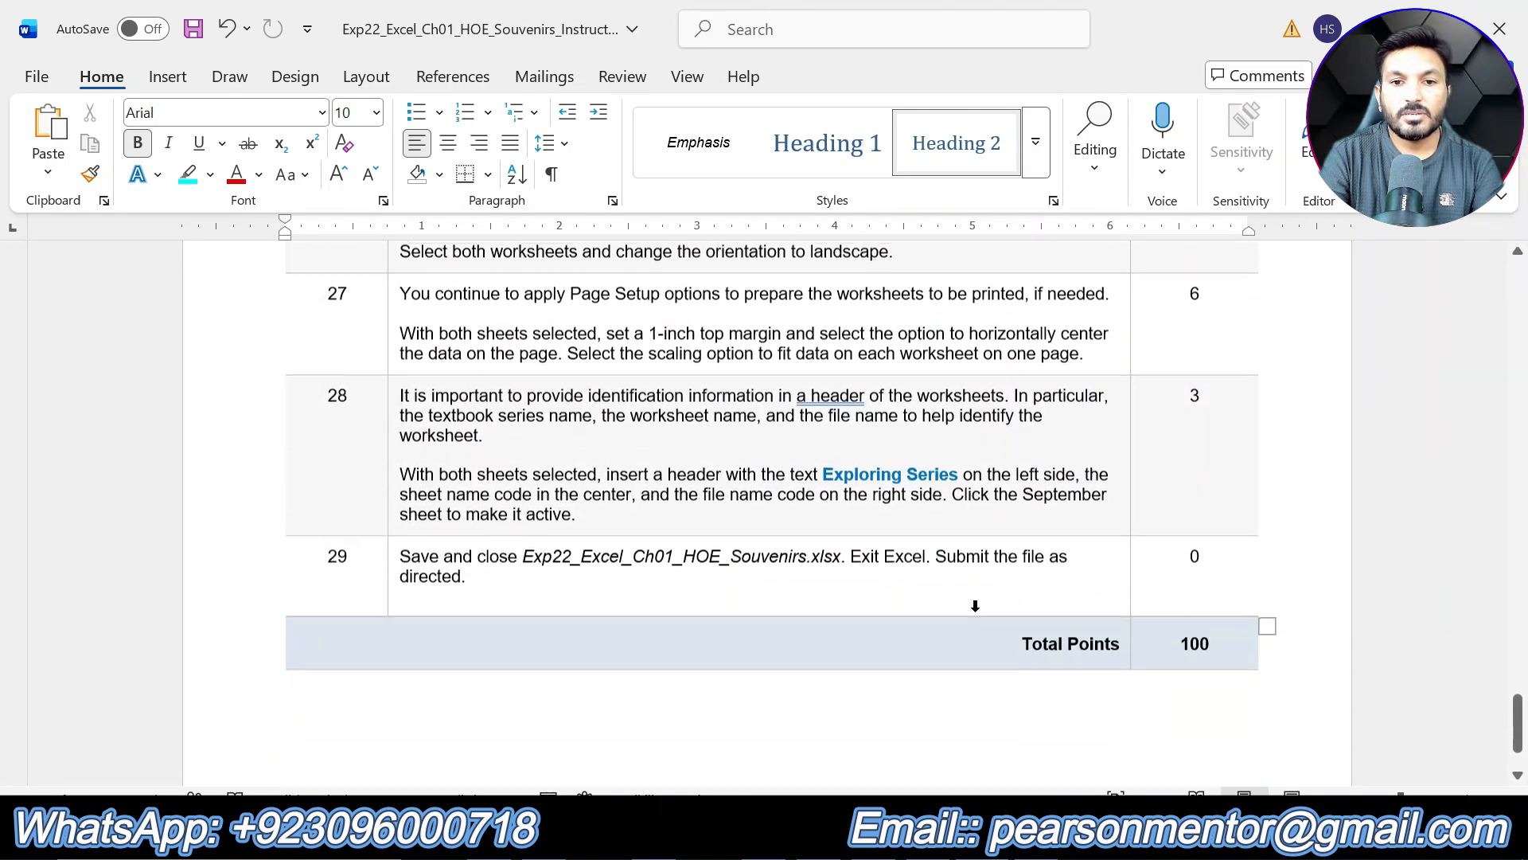
scroll(971, 605, up, 20)
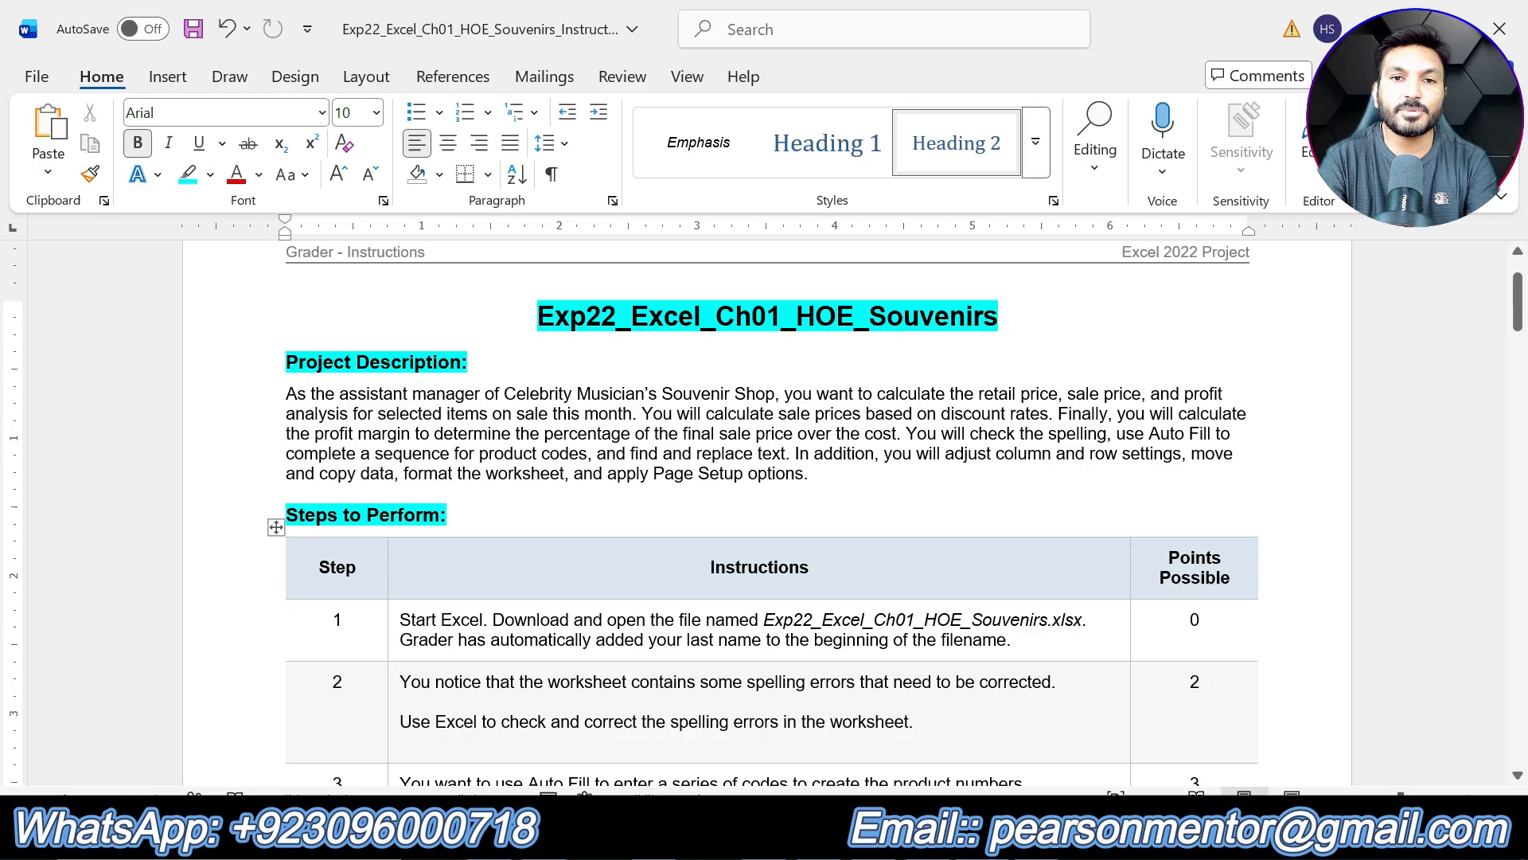
drag(1013, 640, 399, 620)
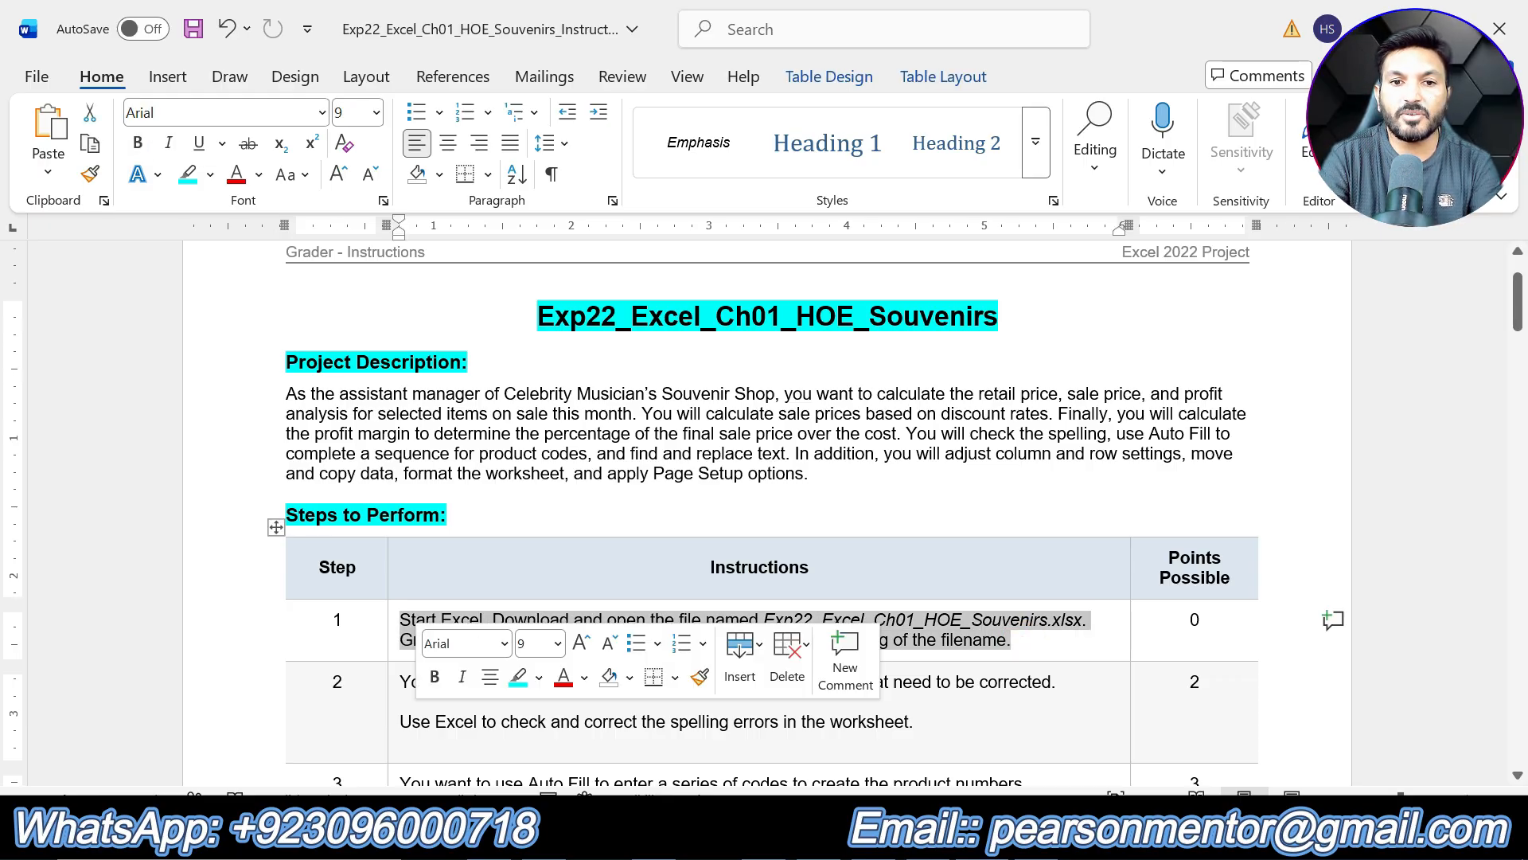
click(539, 676)
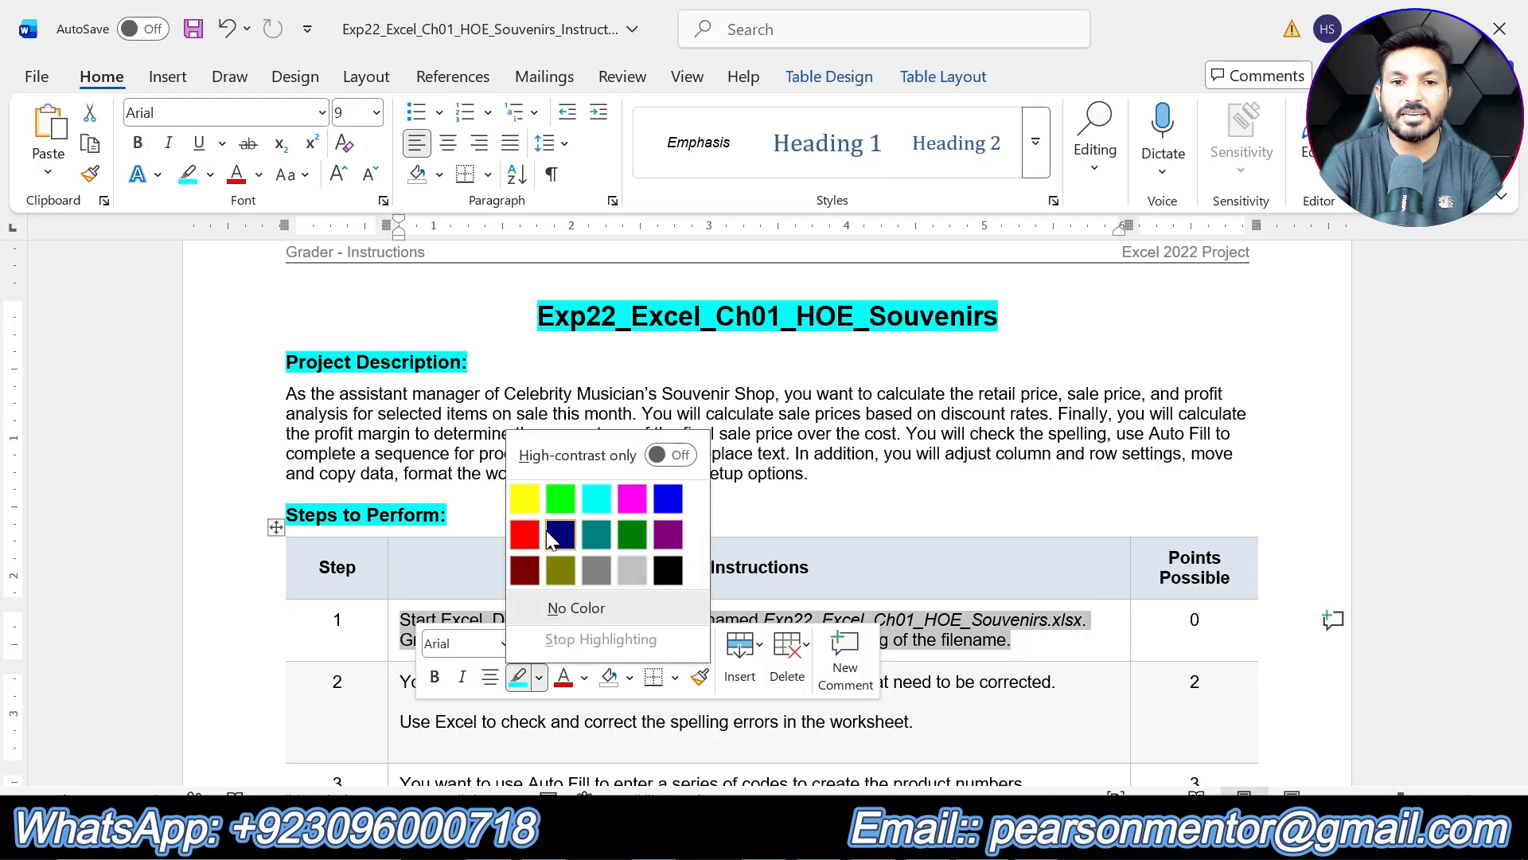
click(519, 495)
click(983, 640)
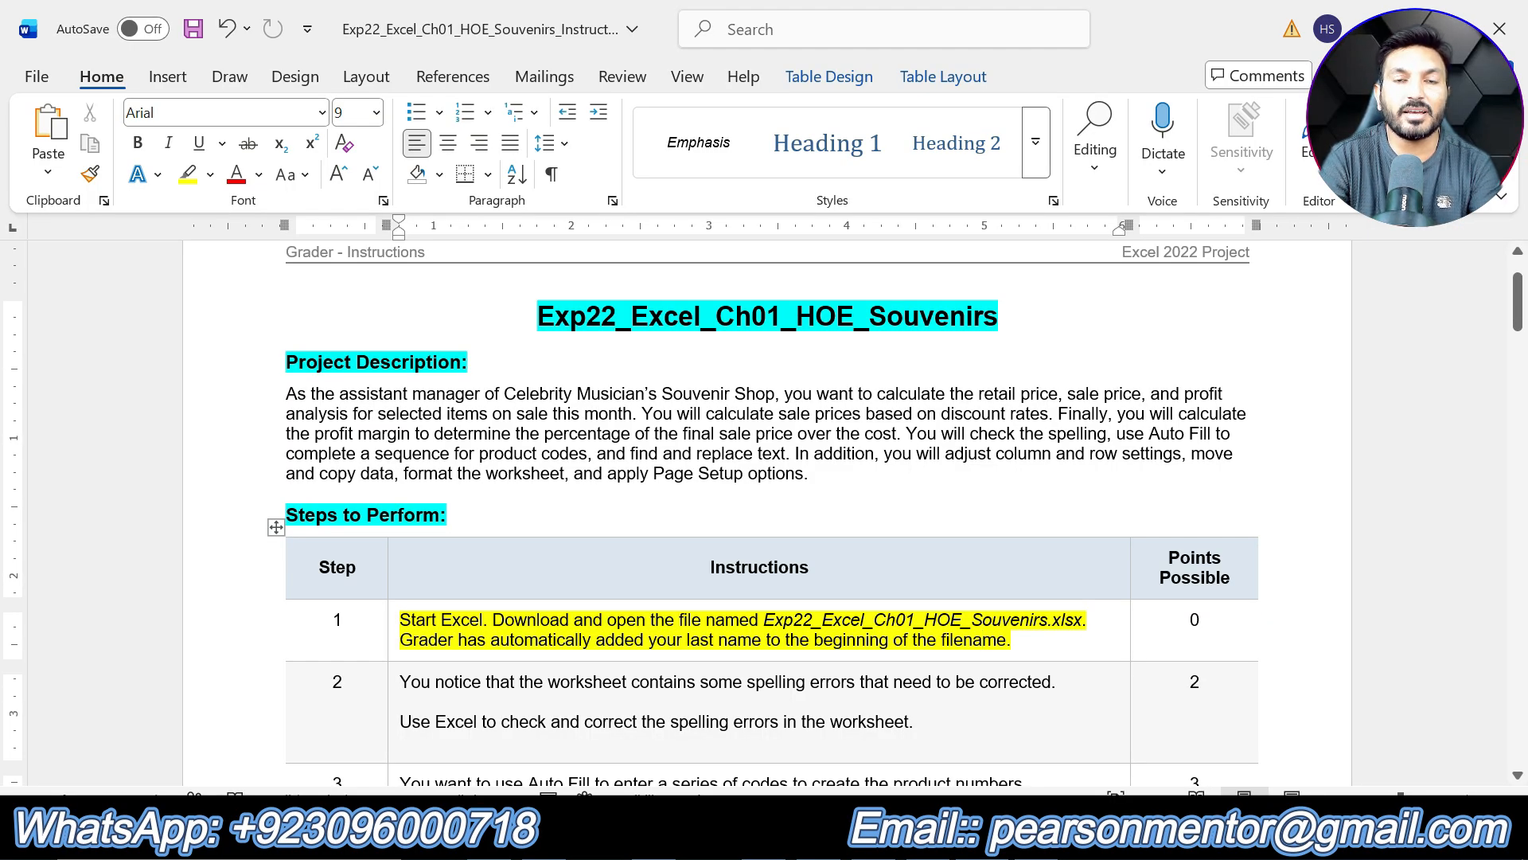
Check the Souvenirs workbook in Excel, and in Word move the yellow highlight from the step 1 to the step 2 instructions.
click(967, 840)
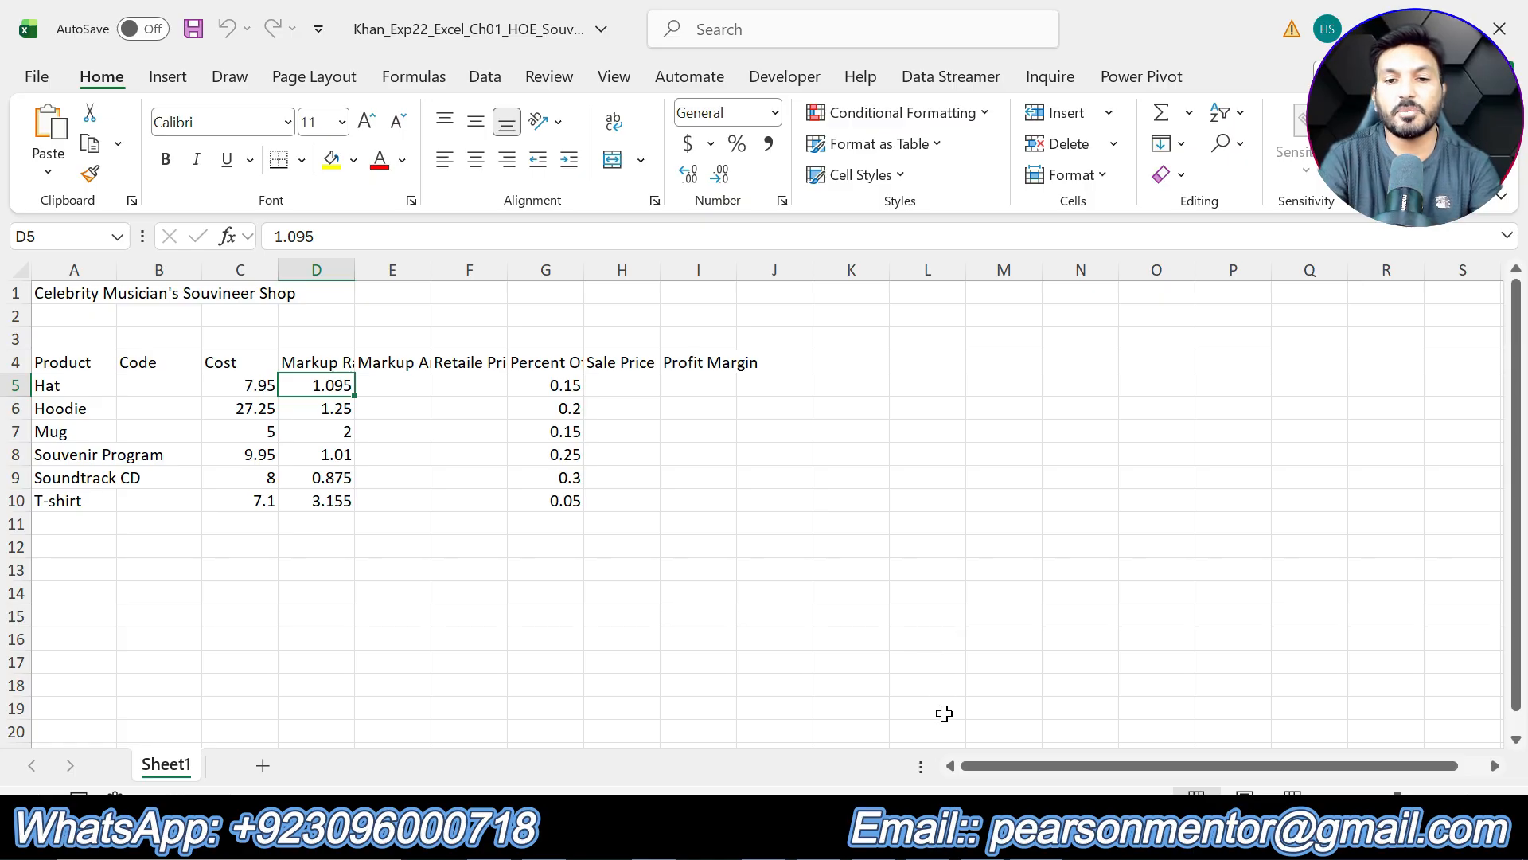
click(983, 640)
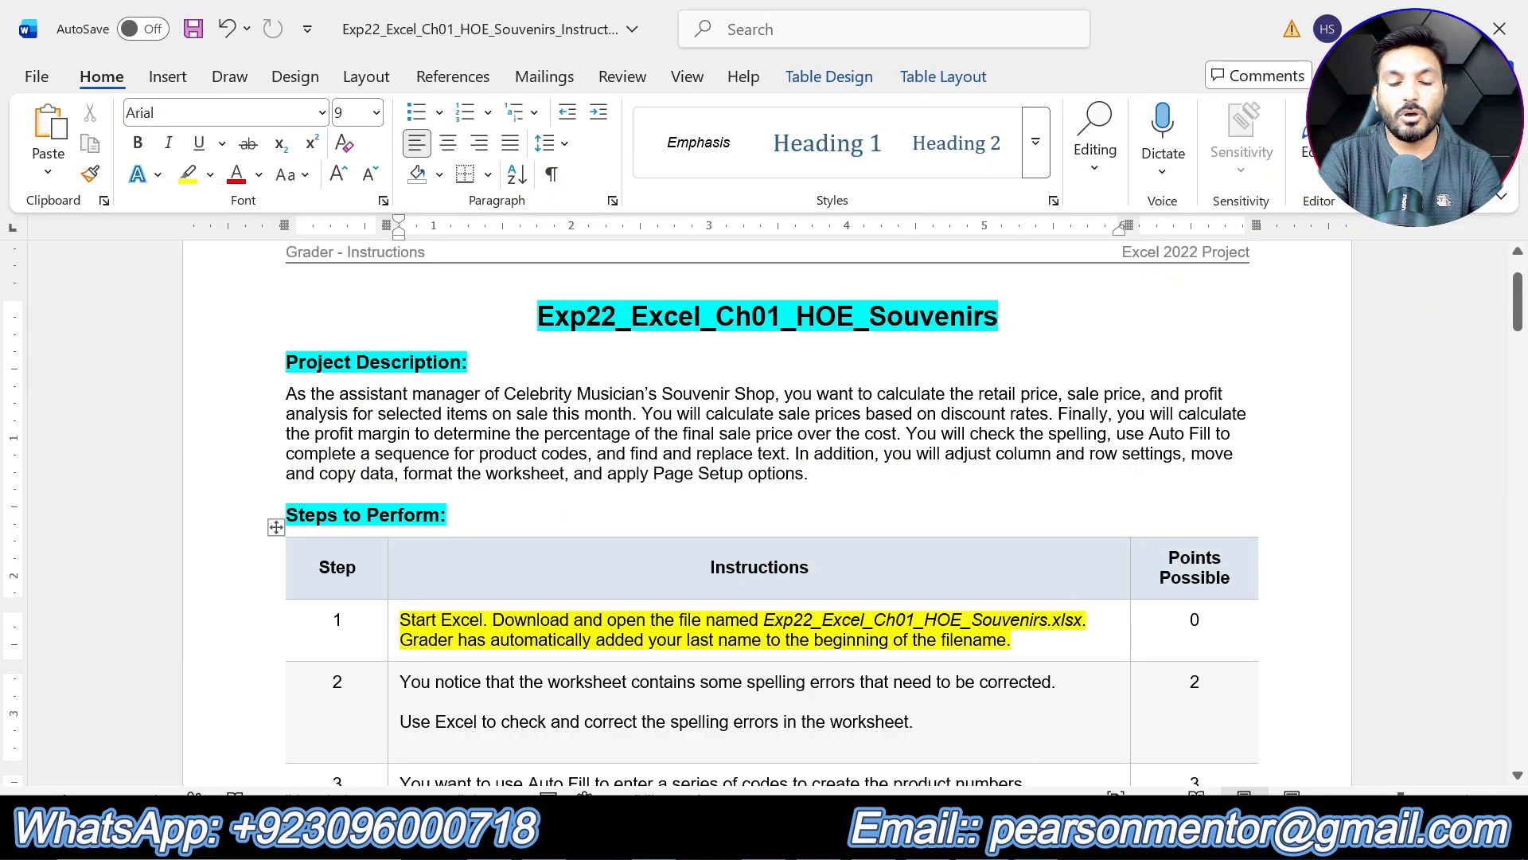
key(ctrl+z)
drag(923, 723, 398, 681)
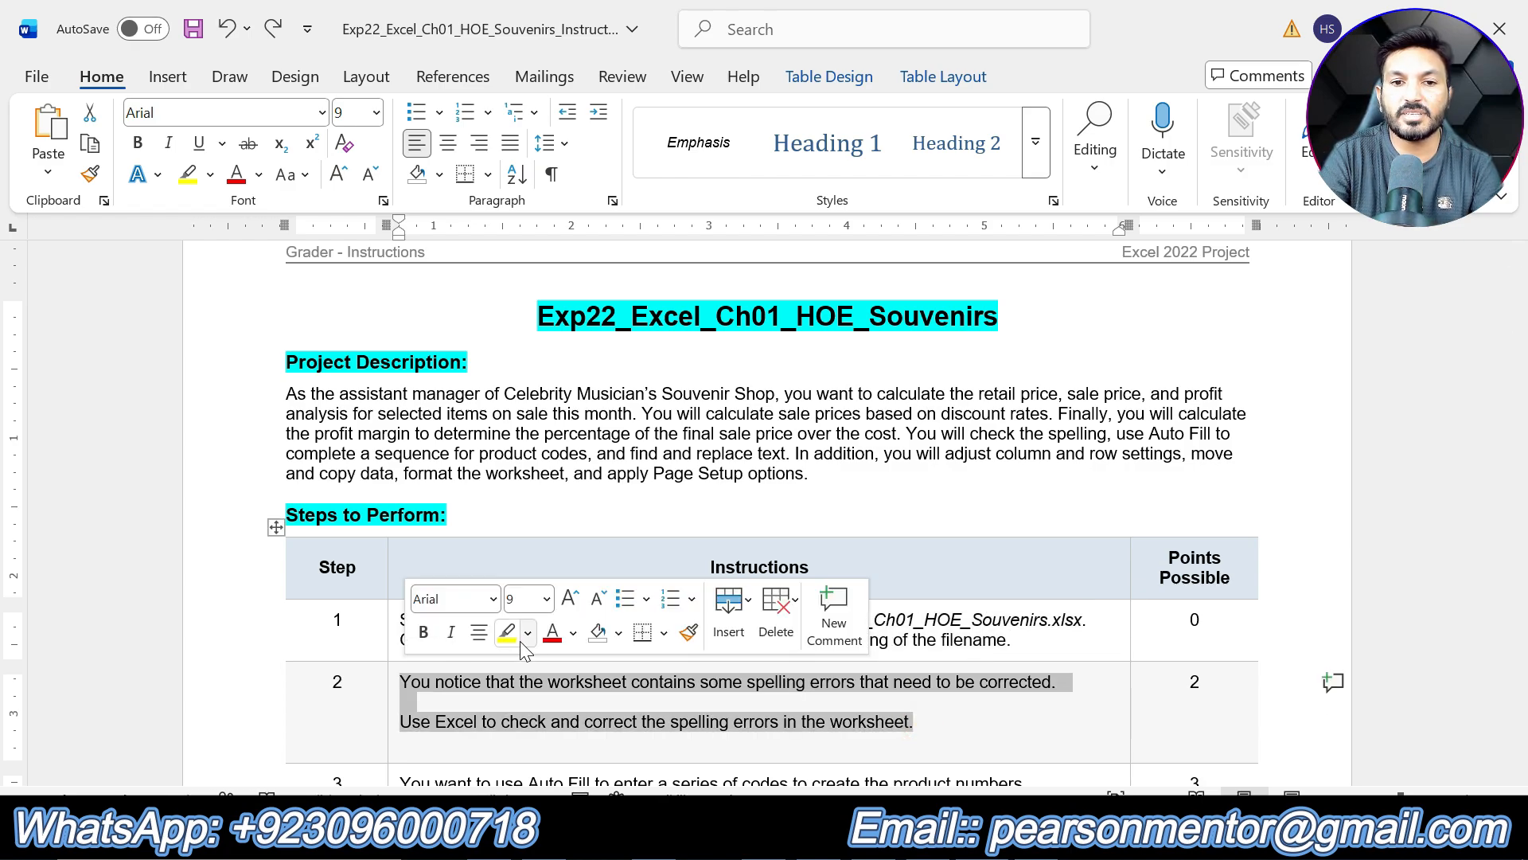
click(507, 633)
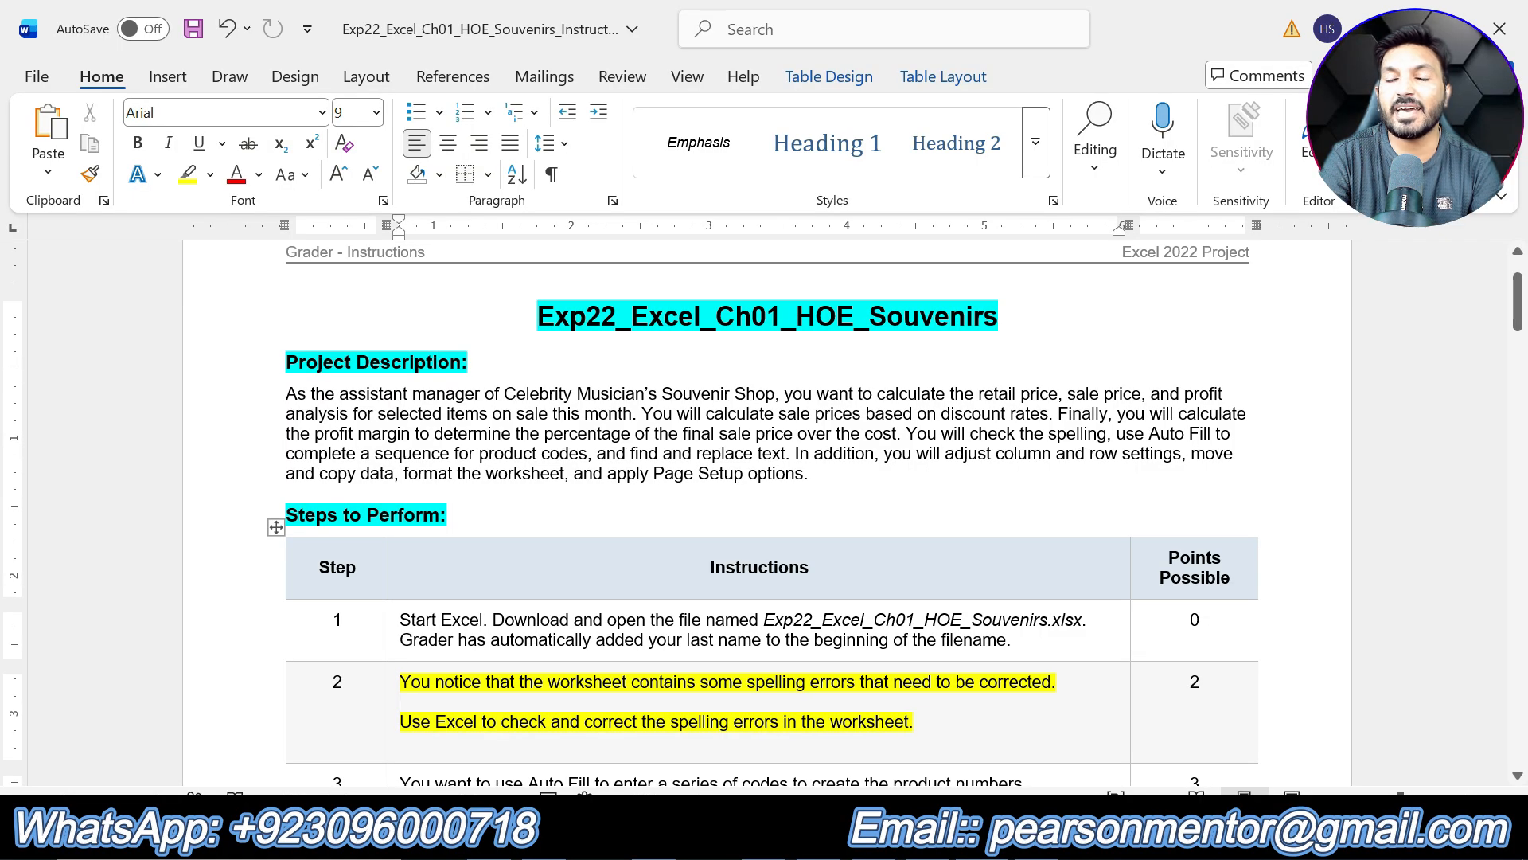
Switch to the Excel workbook and spell-check the whole sheet, changing "Souvineer" to "Souvenir" and "Retaile" to "Retailed".
click(936, 835)
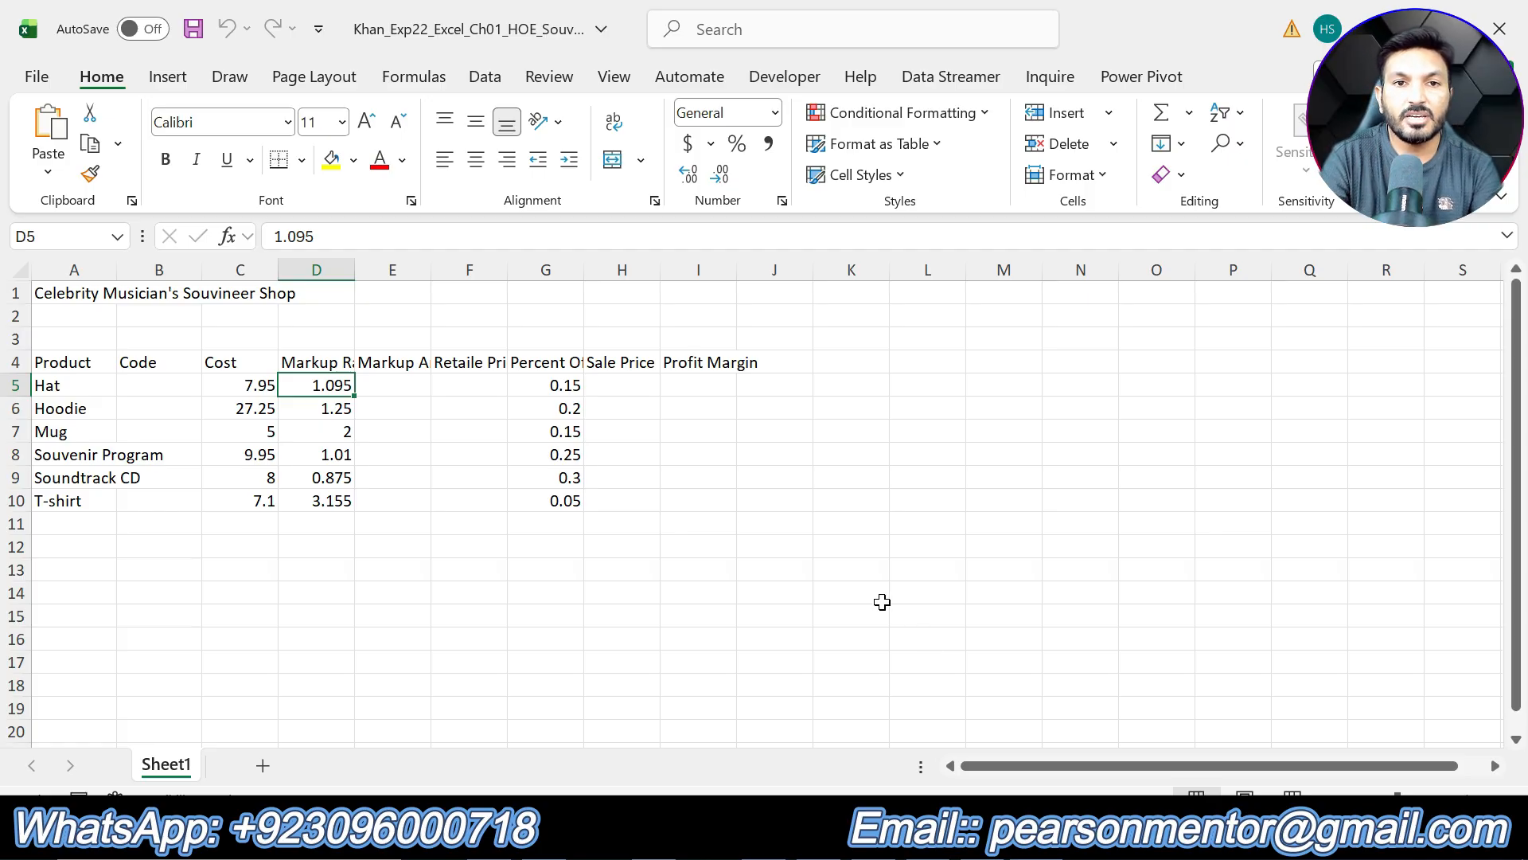
click(555, 77)
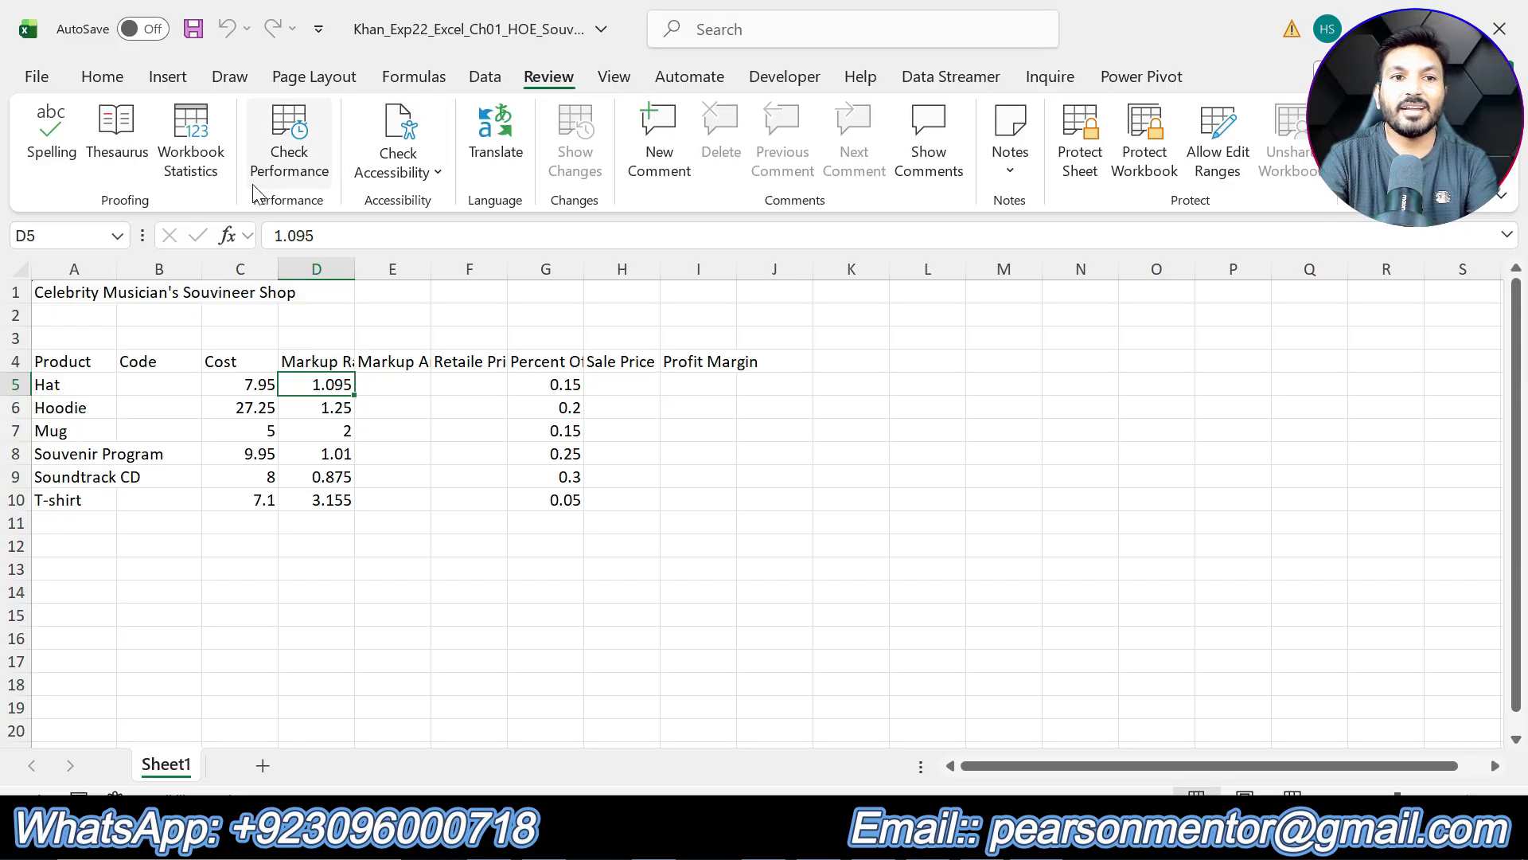
click(67, 157)
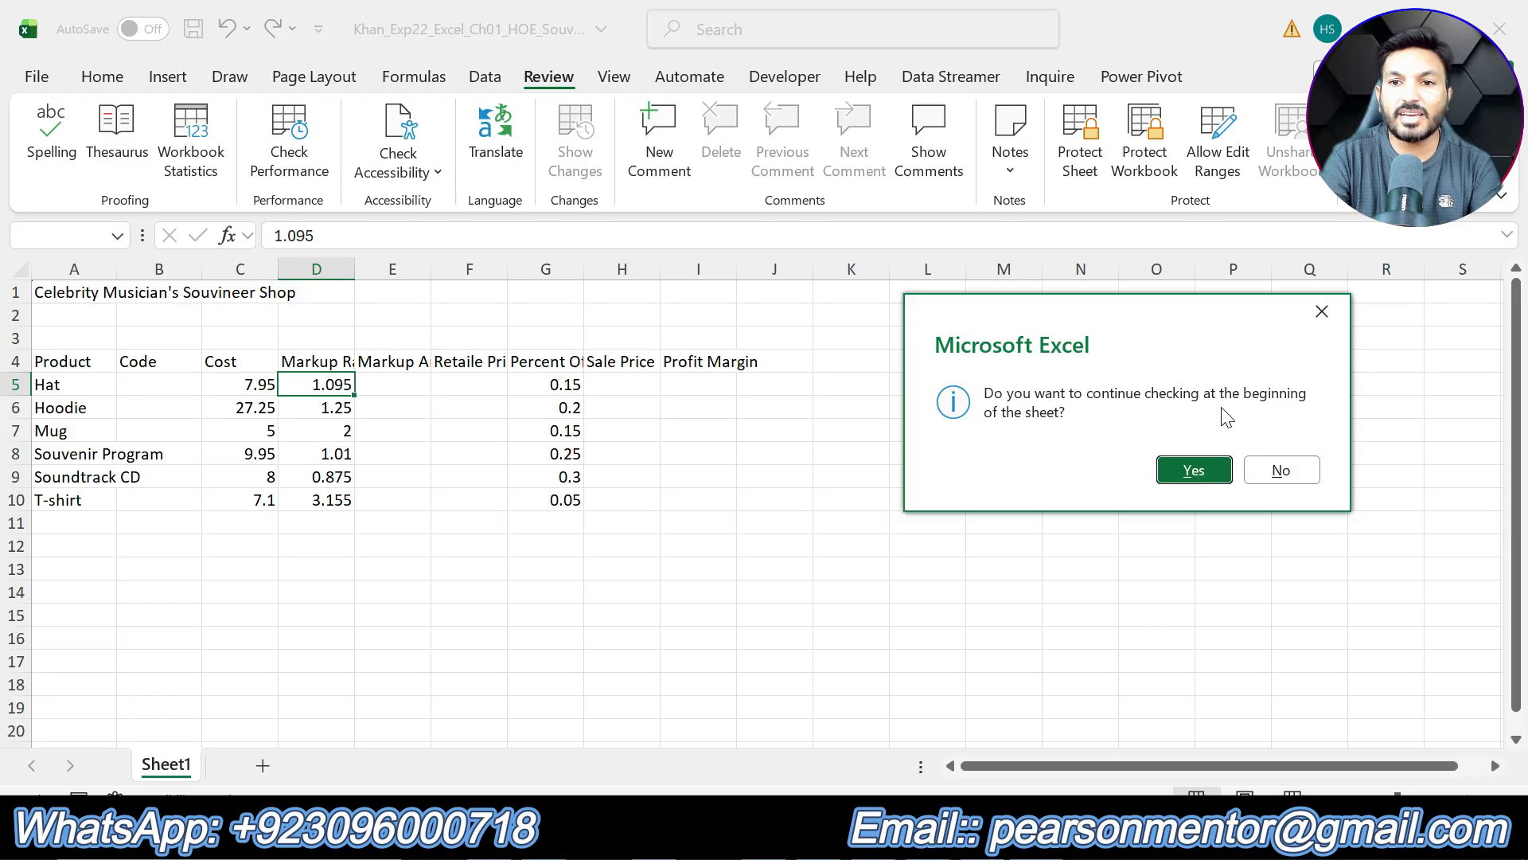
click(1193, 467)
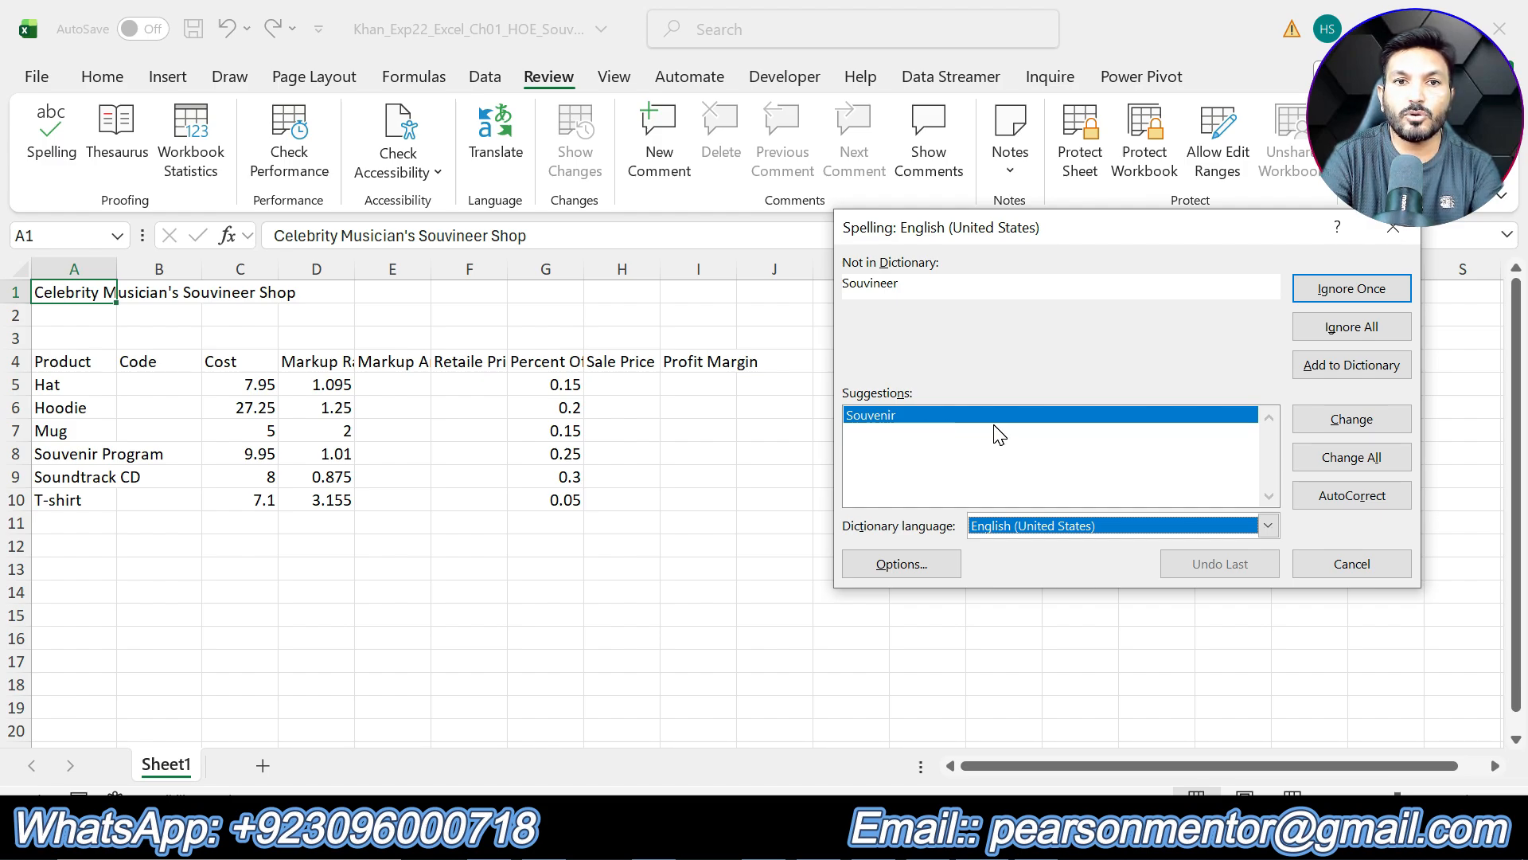
click(1340, 427)
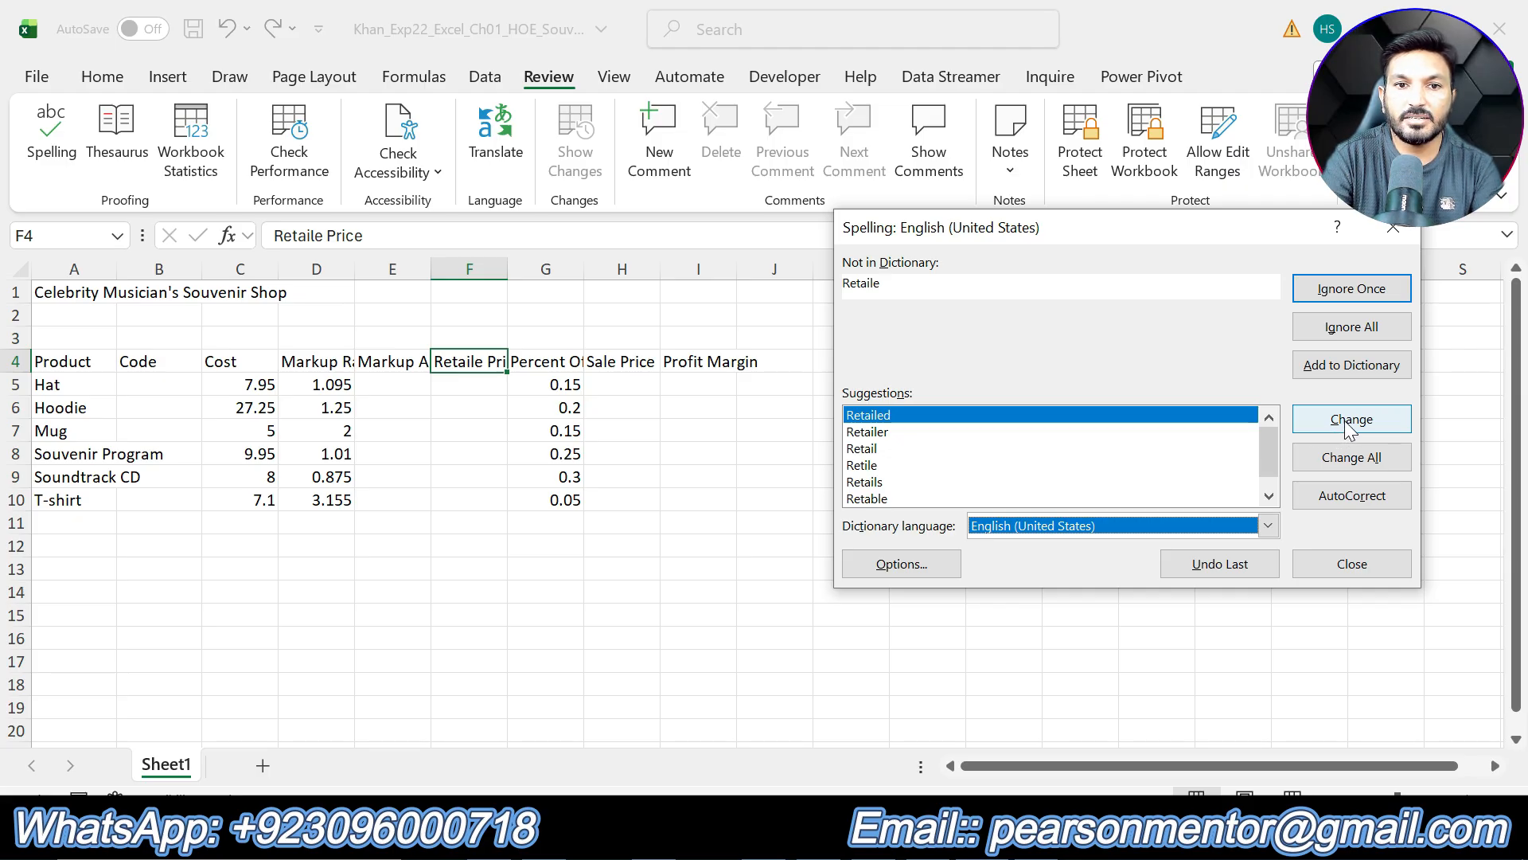
click(1351, 428)
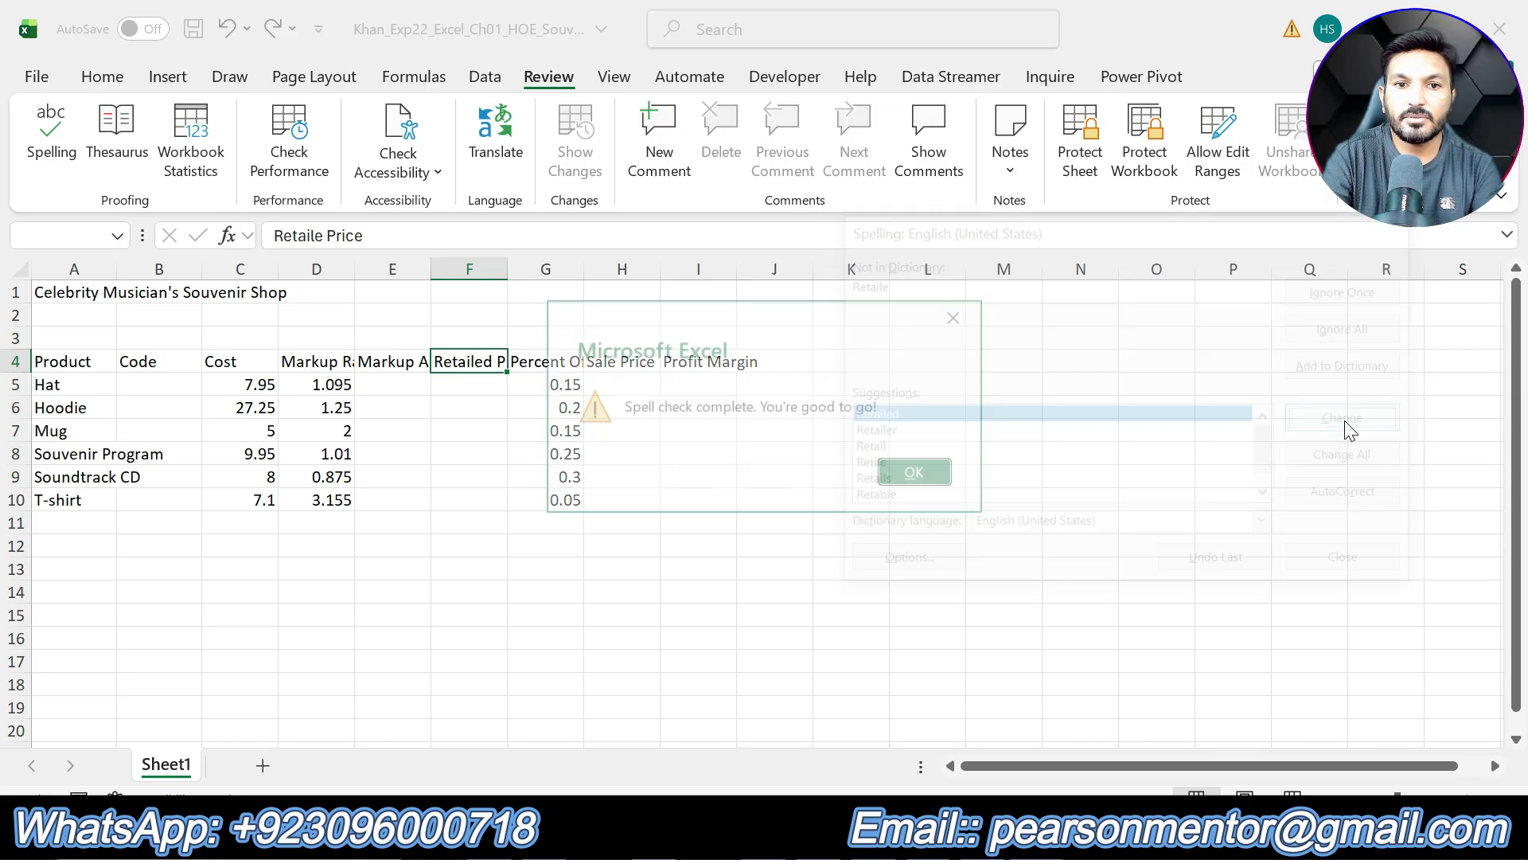
click(897, 476)
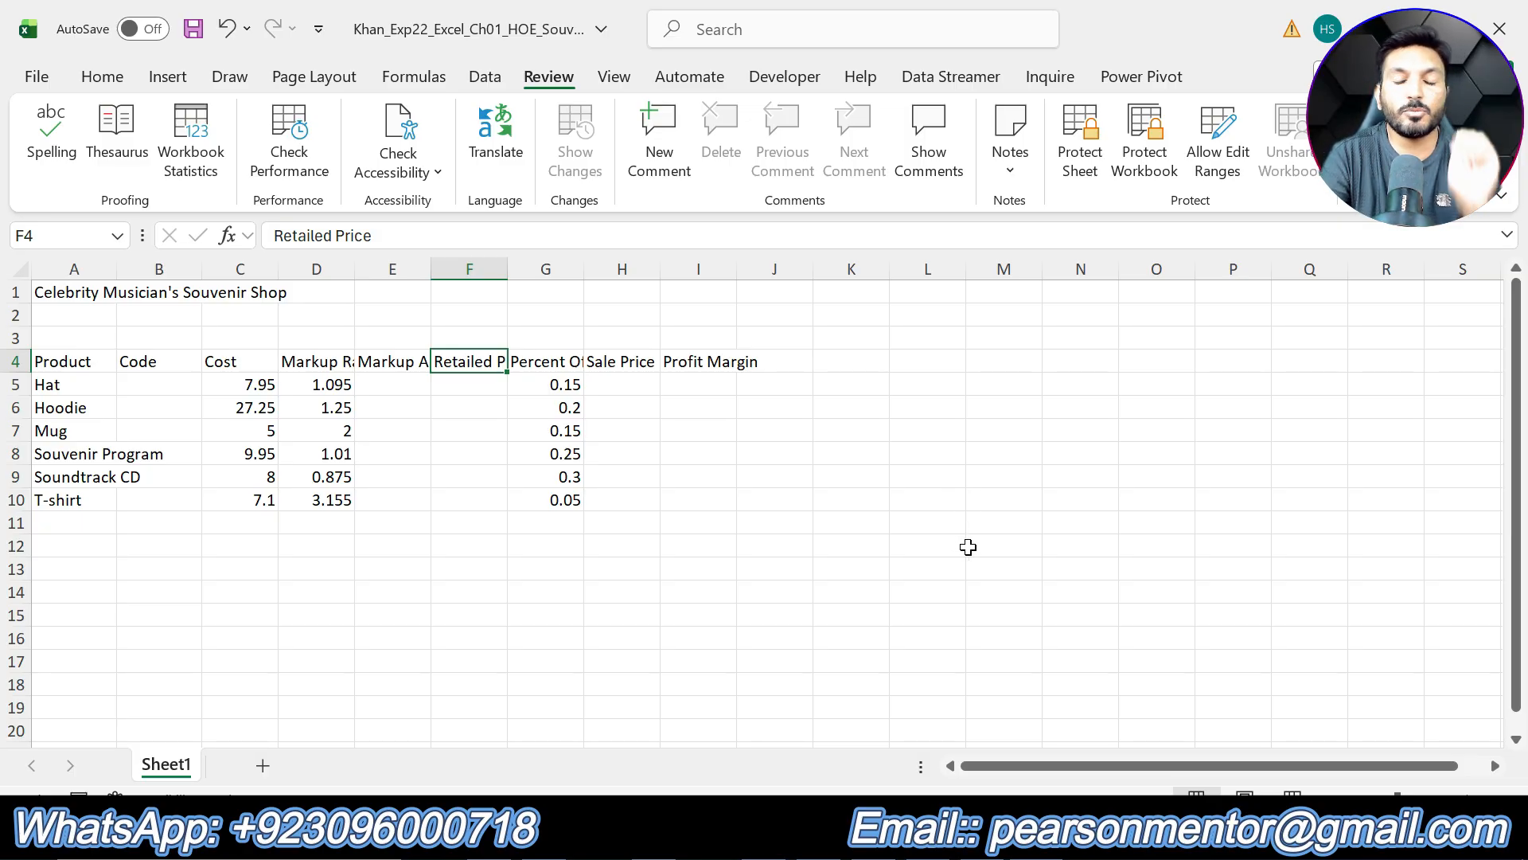
Switch back to Word, undo the step 2 highlight, highlight the step 3 instructions in yellow and select the value 101.
key(alt+Tab)
scroll(979, 597, down, 6)
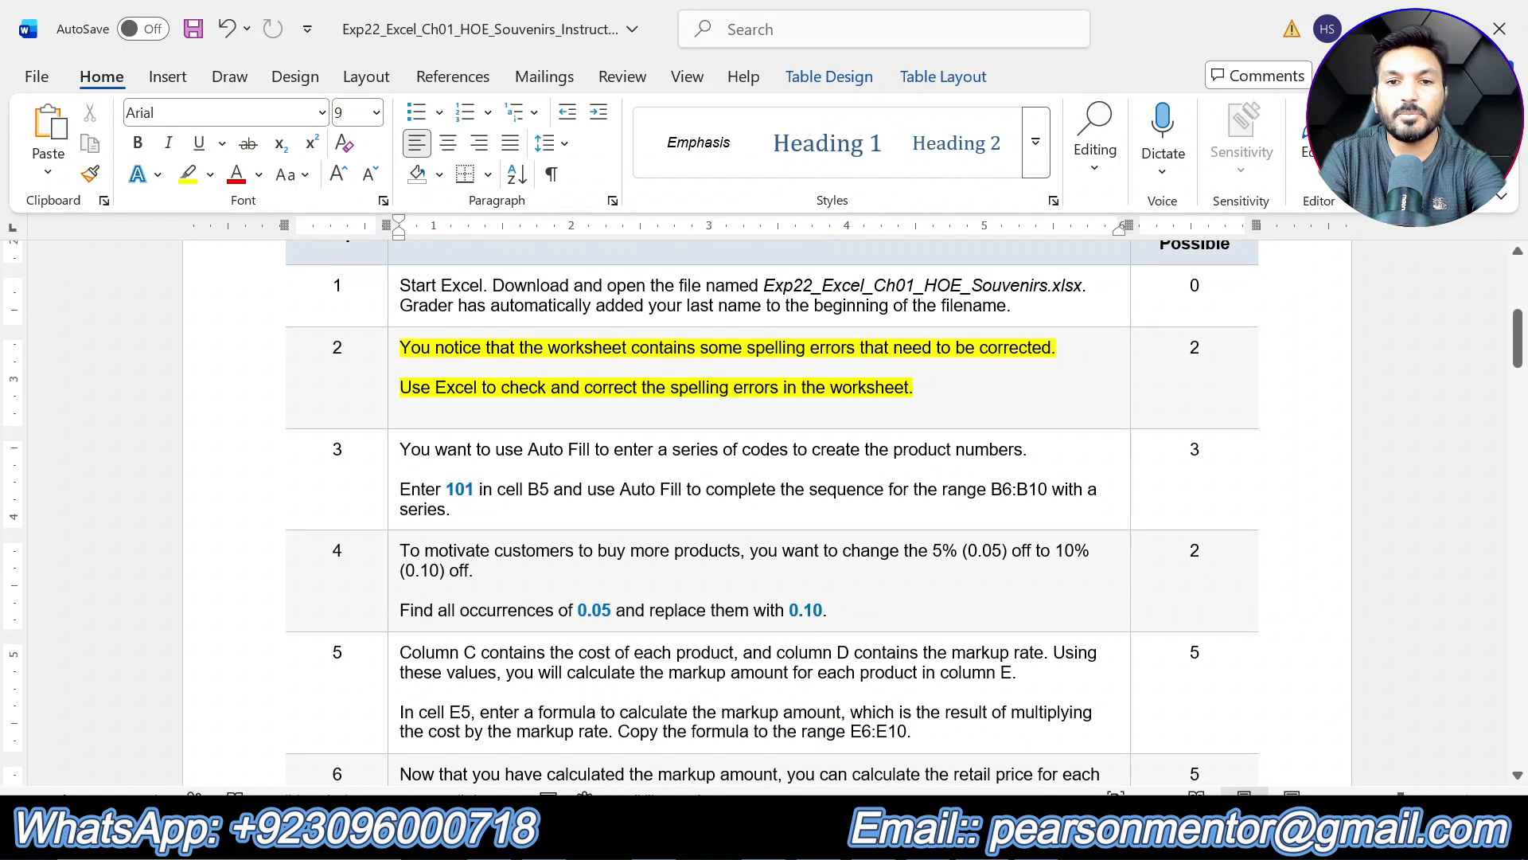
key(ctrl+z)
triple_click(525, 506)
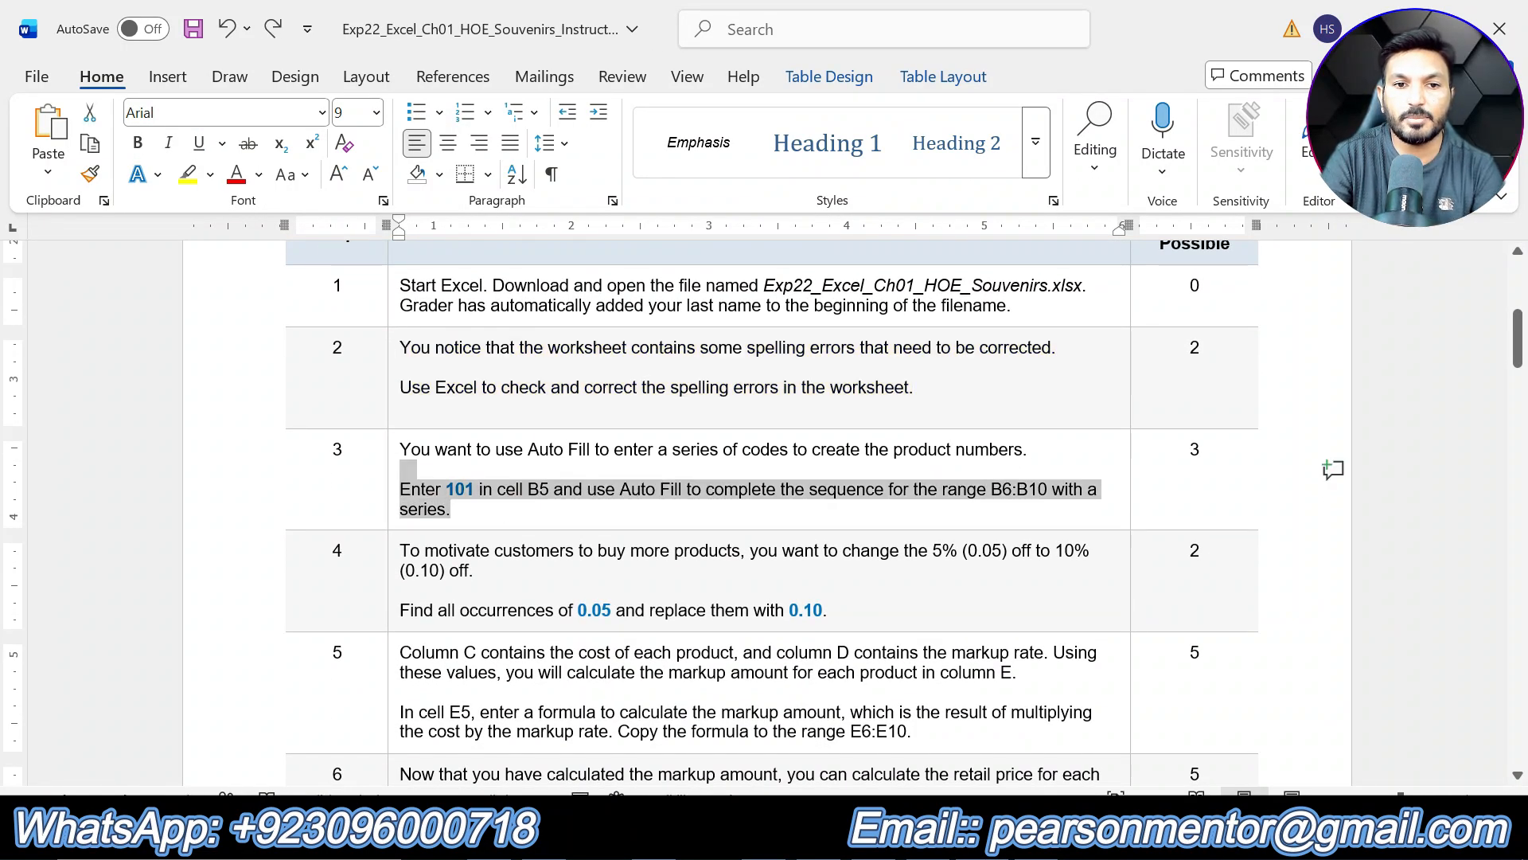
drag(525, 506, 474, 446)
click(495, 414)
click(533, 505)
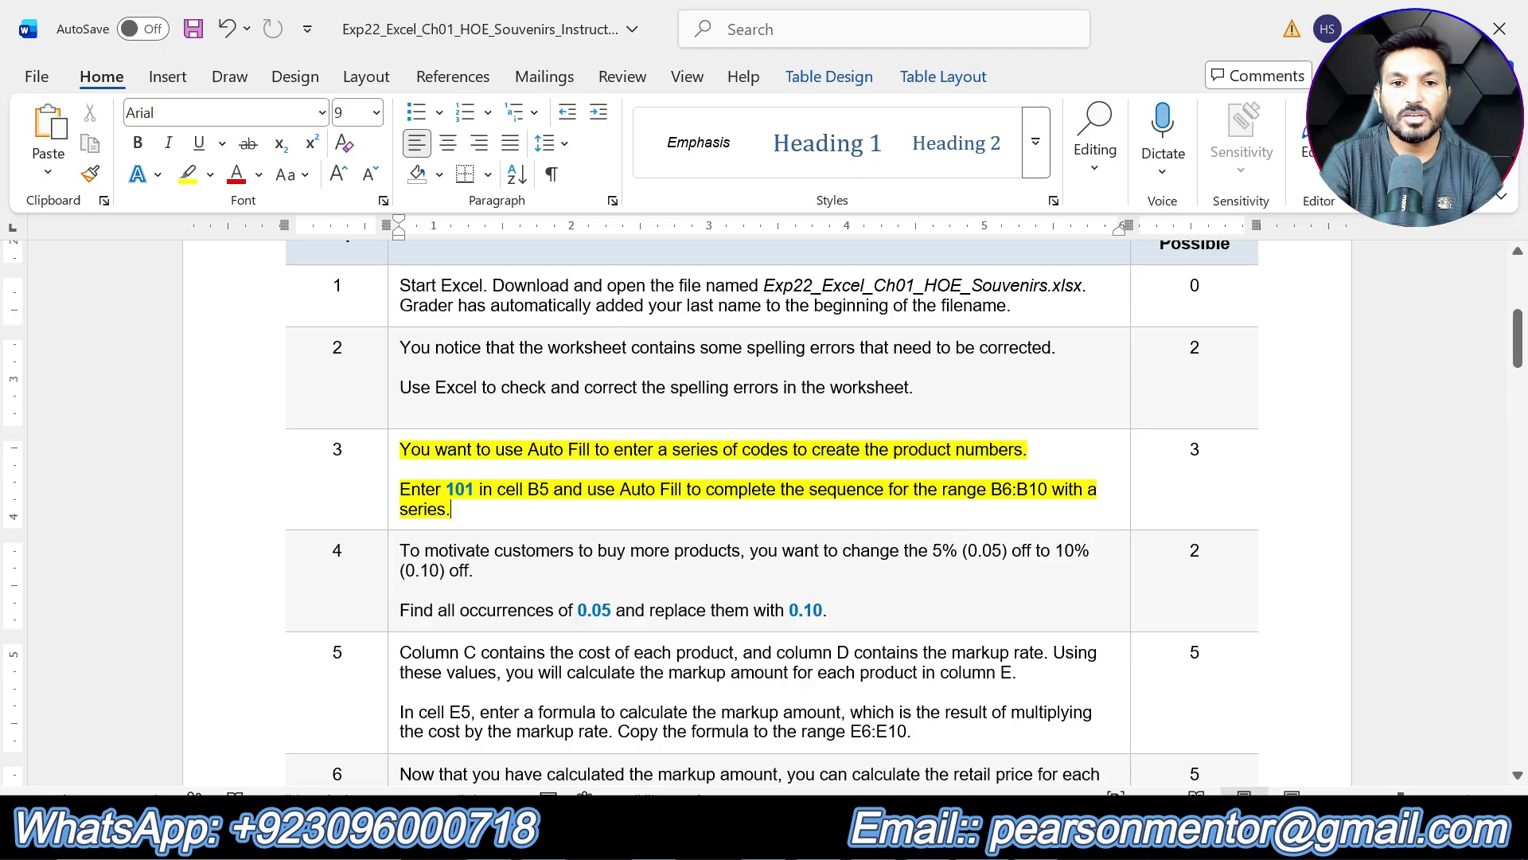
double_click(460, 489)
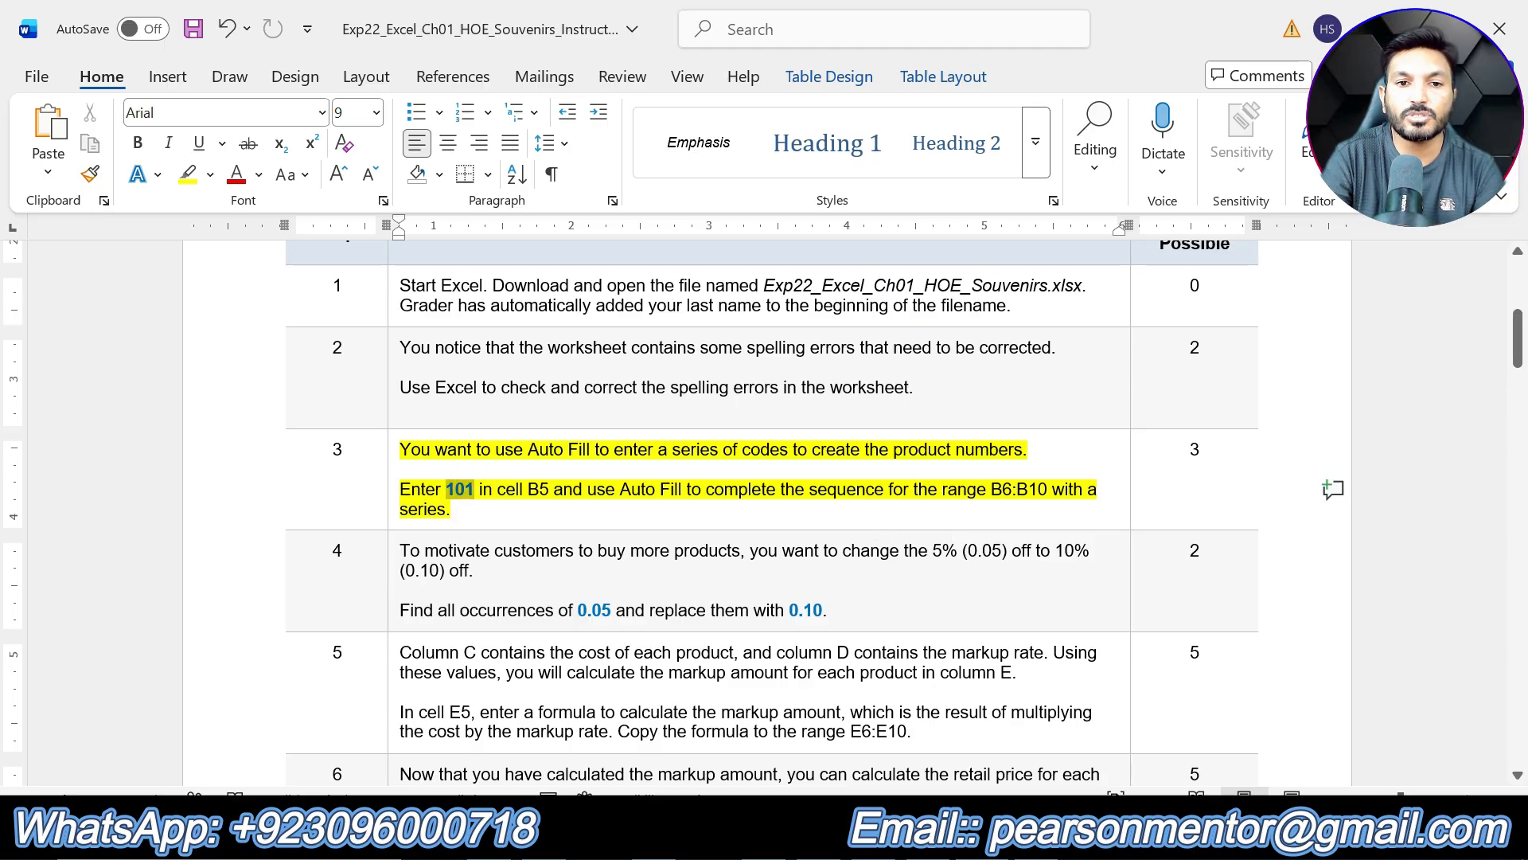
Switch to the Excel workbook and enter 101 as the Hat product code in cell B5.
key(alt+Tab)
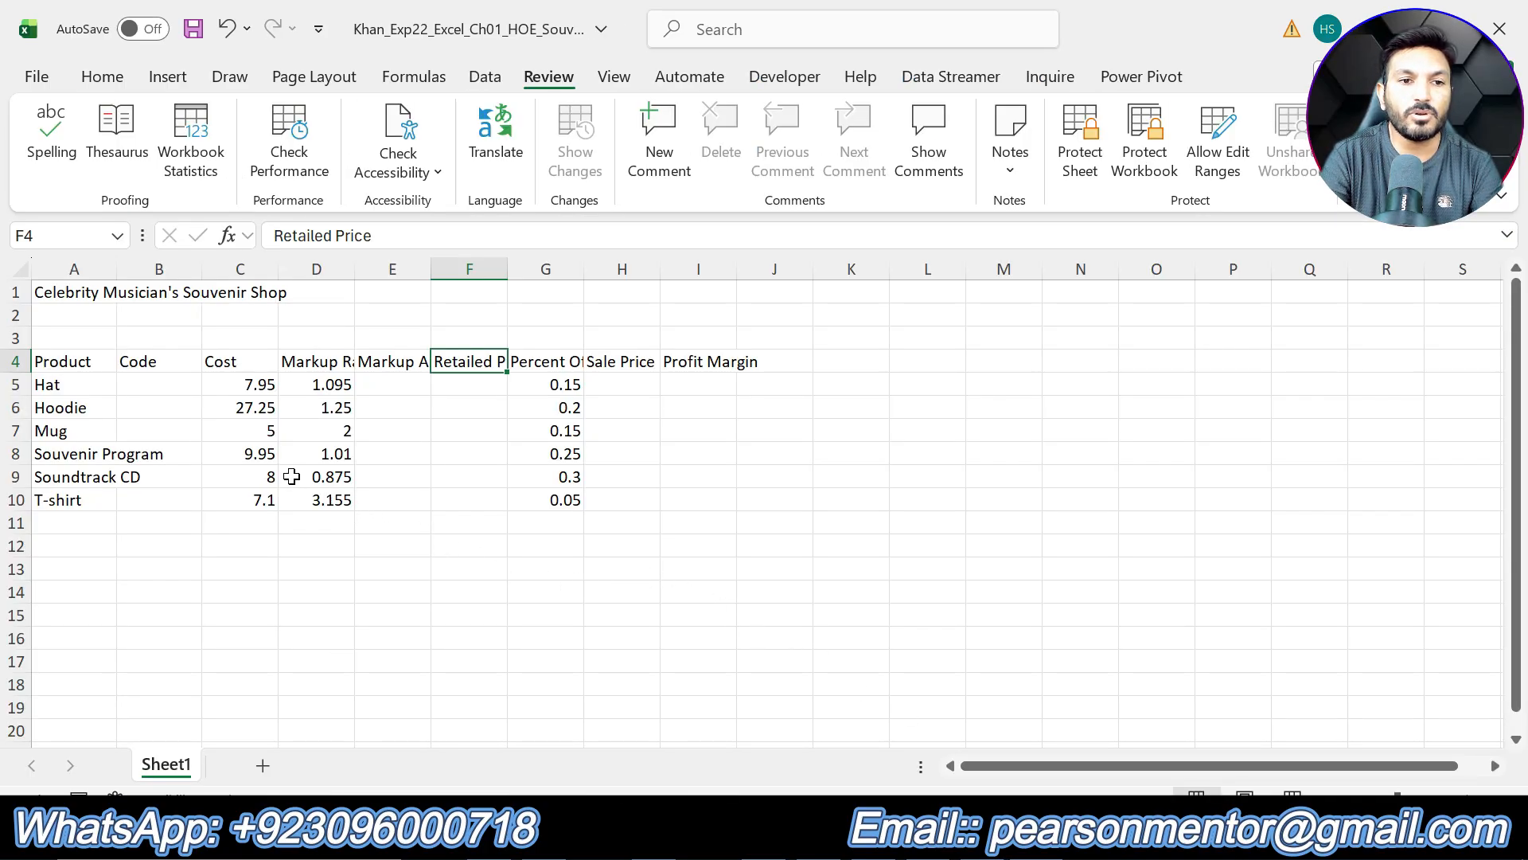
click(173, 385)
text(101)
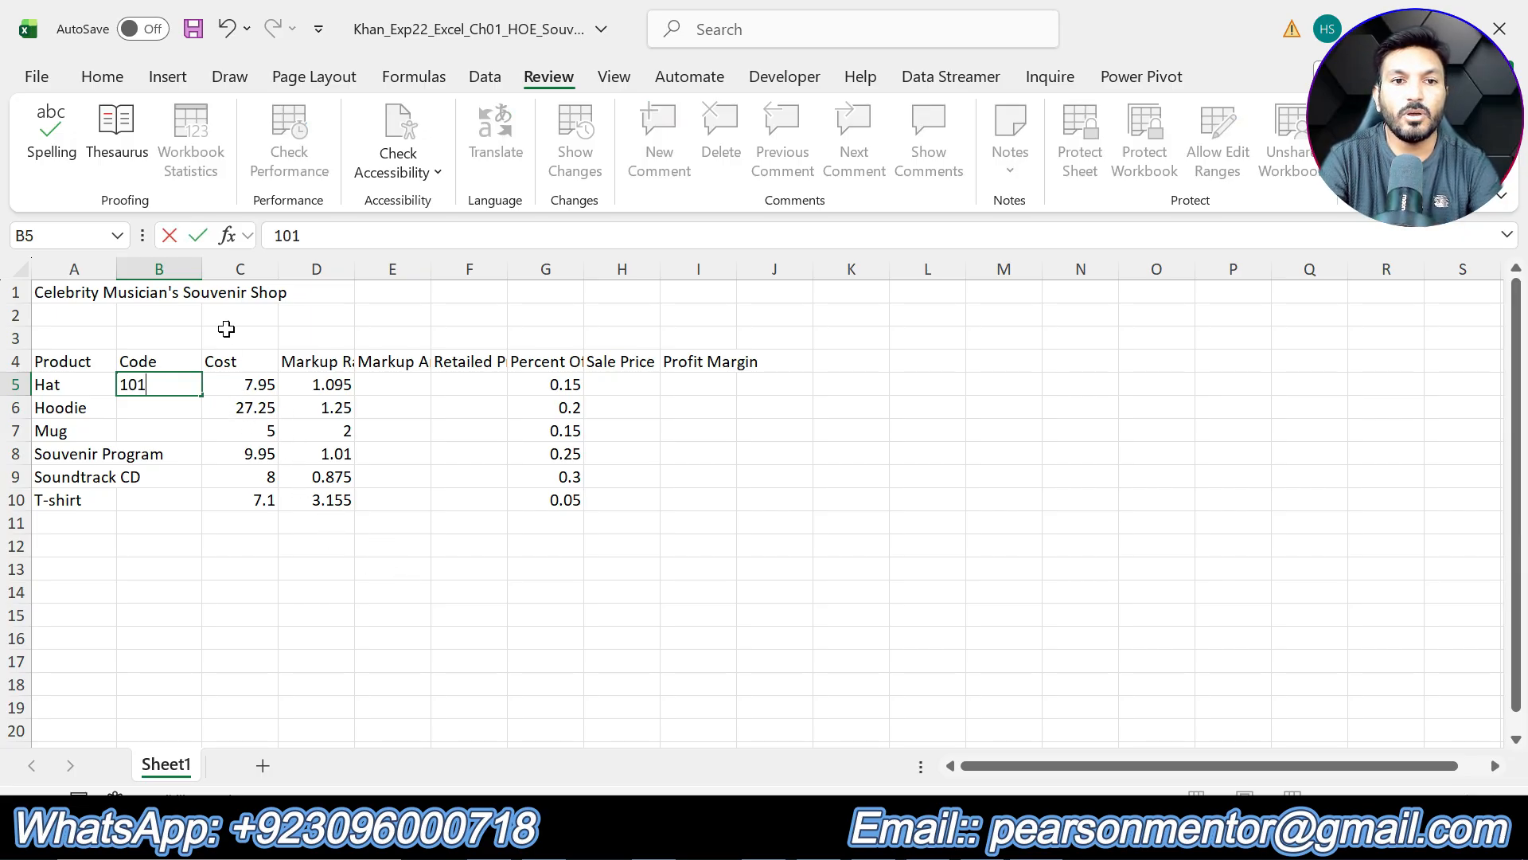
click(198, 235)
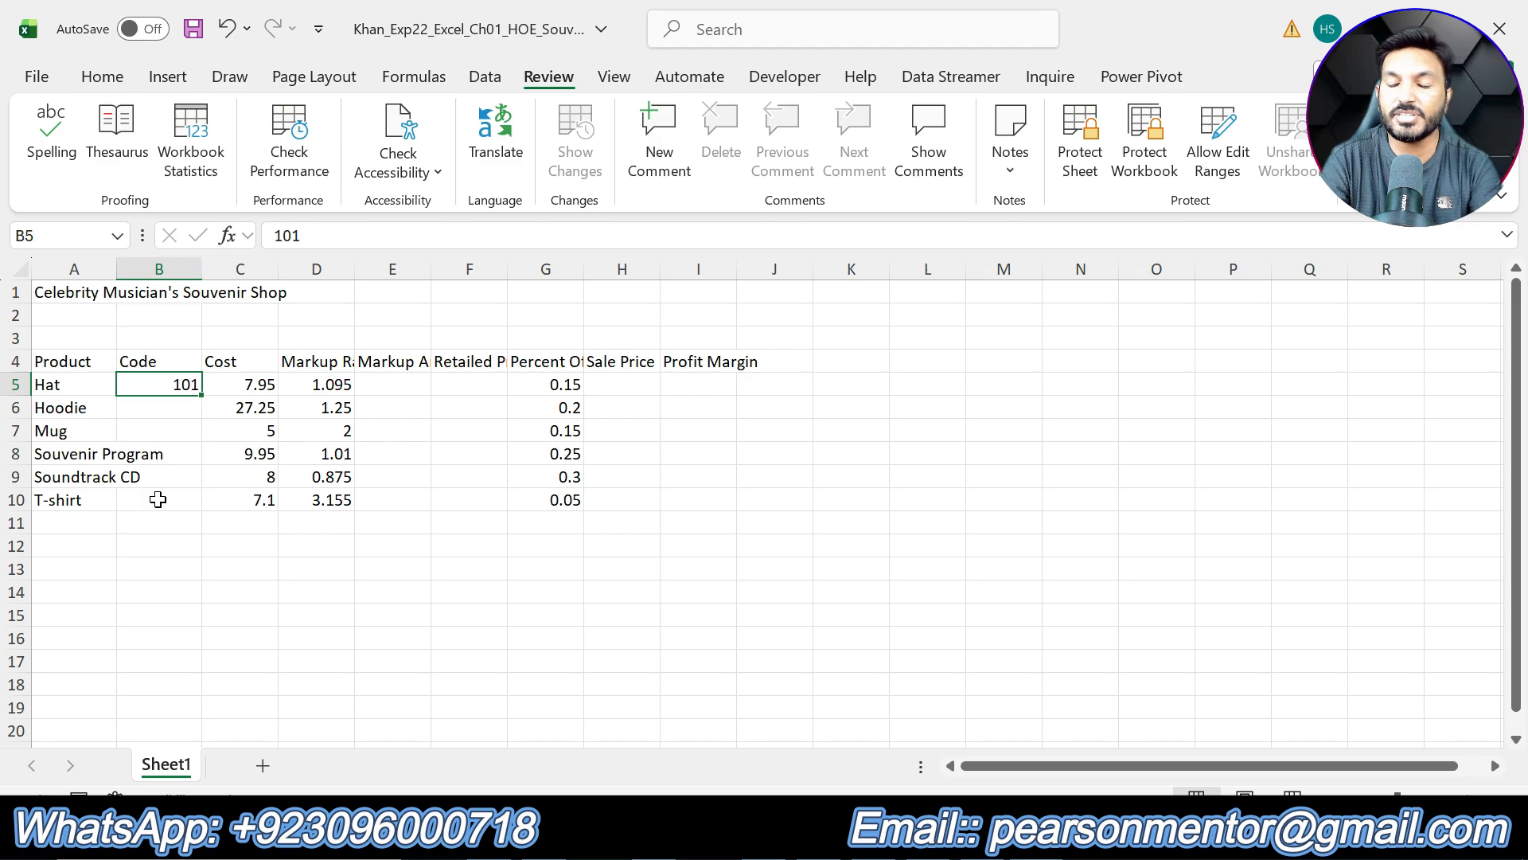
Auto Fill the product code from B5 down to B10 using the Fill Series option.
double_click(199, 395)
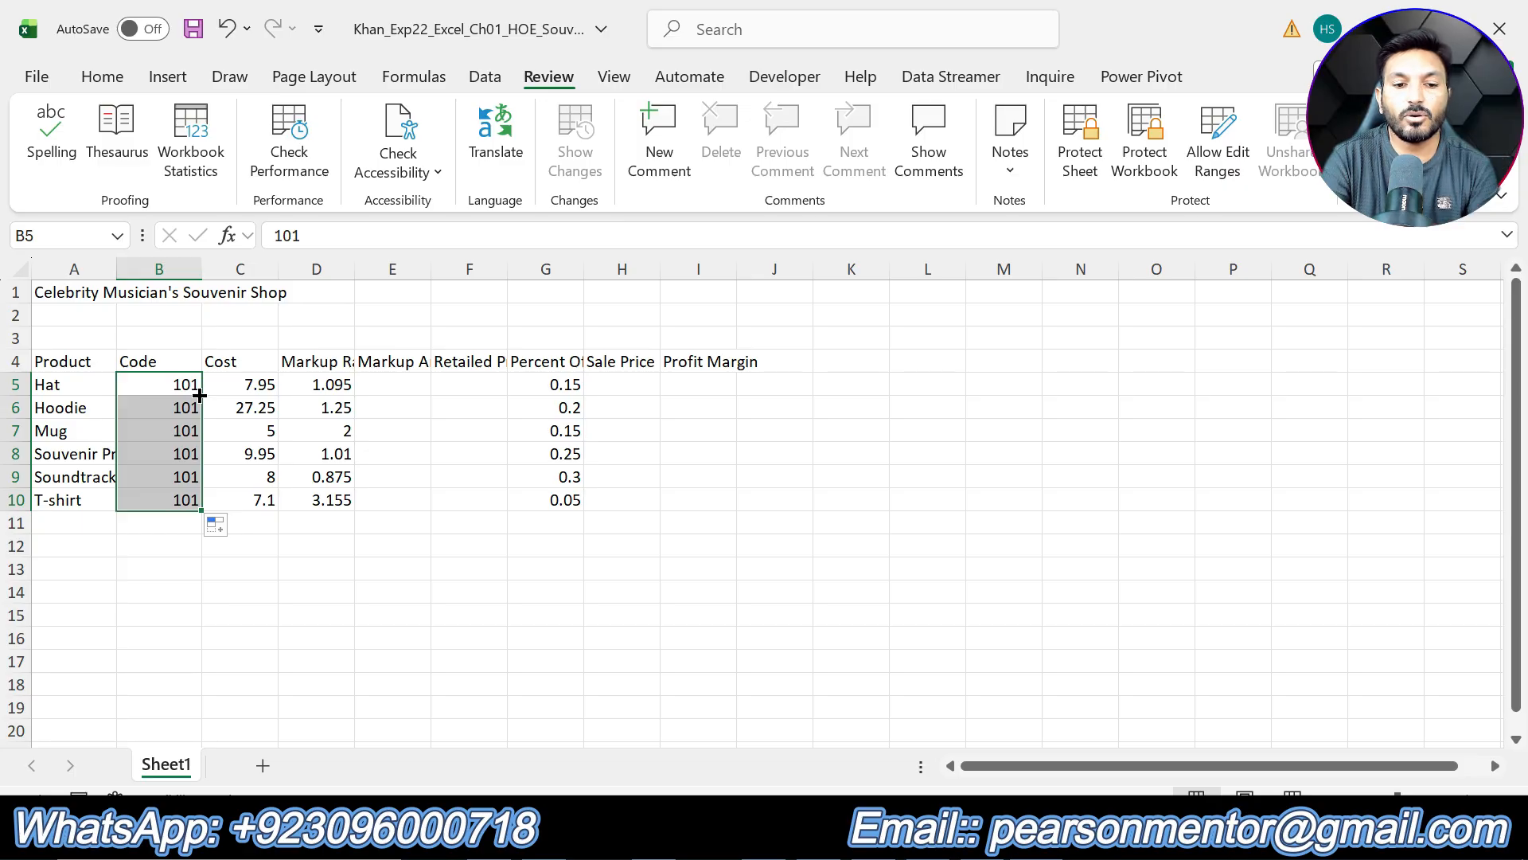
key(ctrl+z)
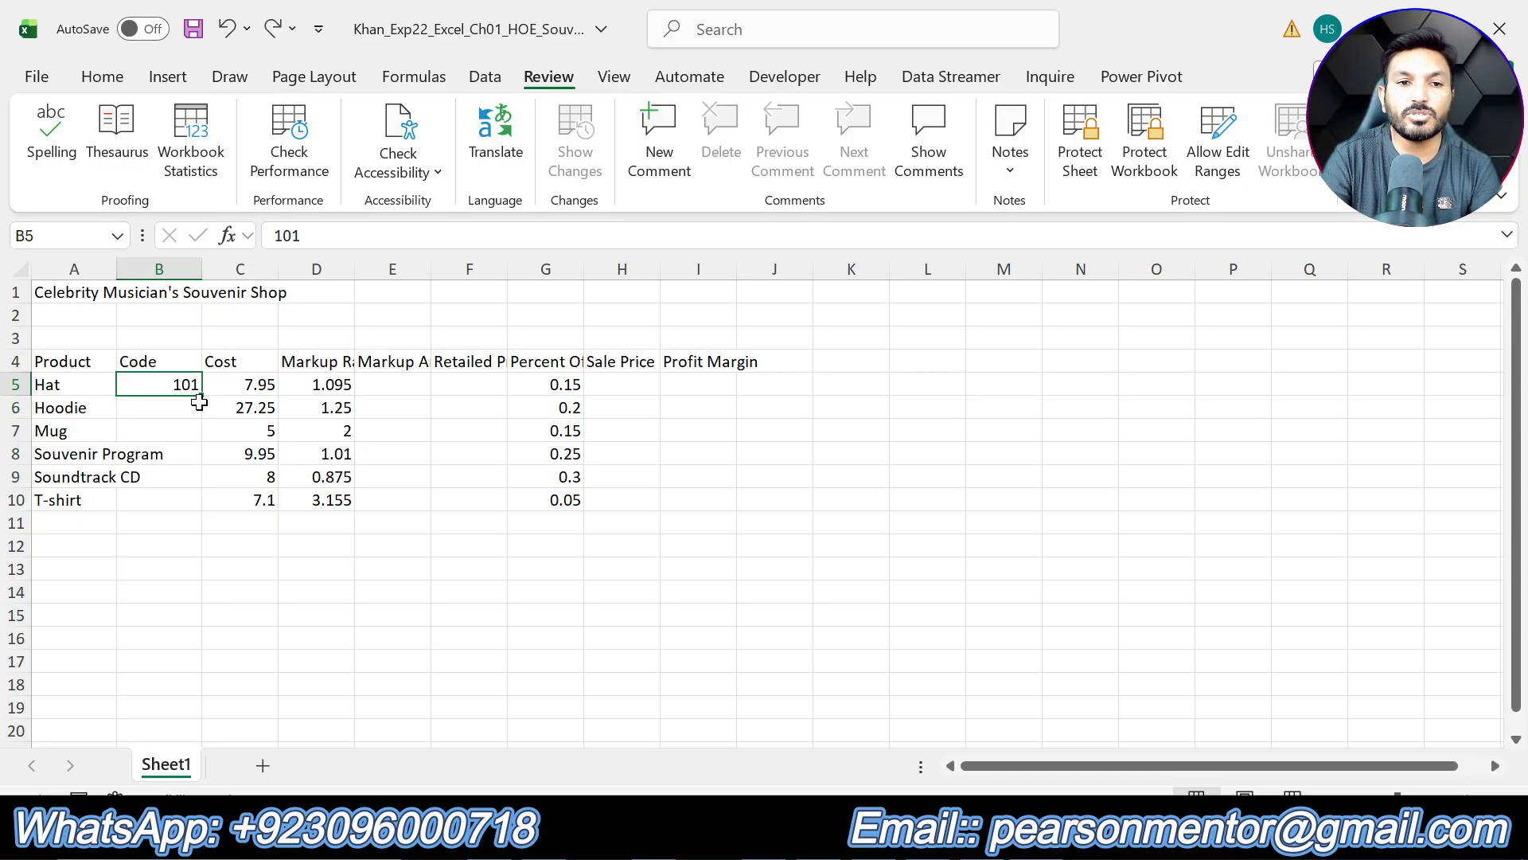
drag(199, 399, 204, 512)
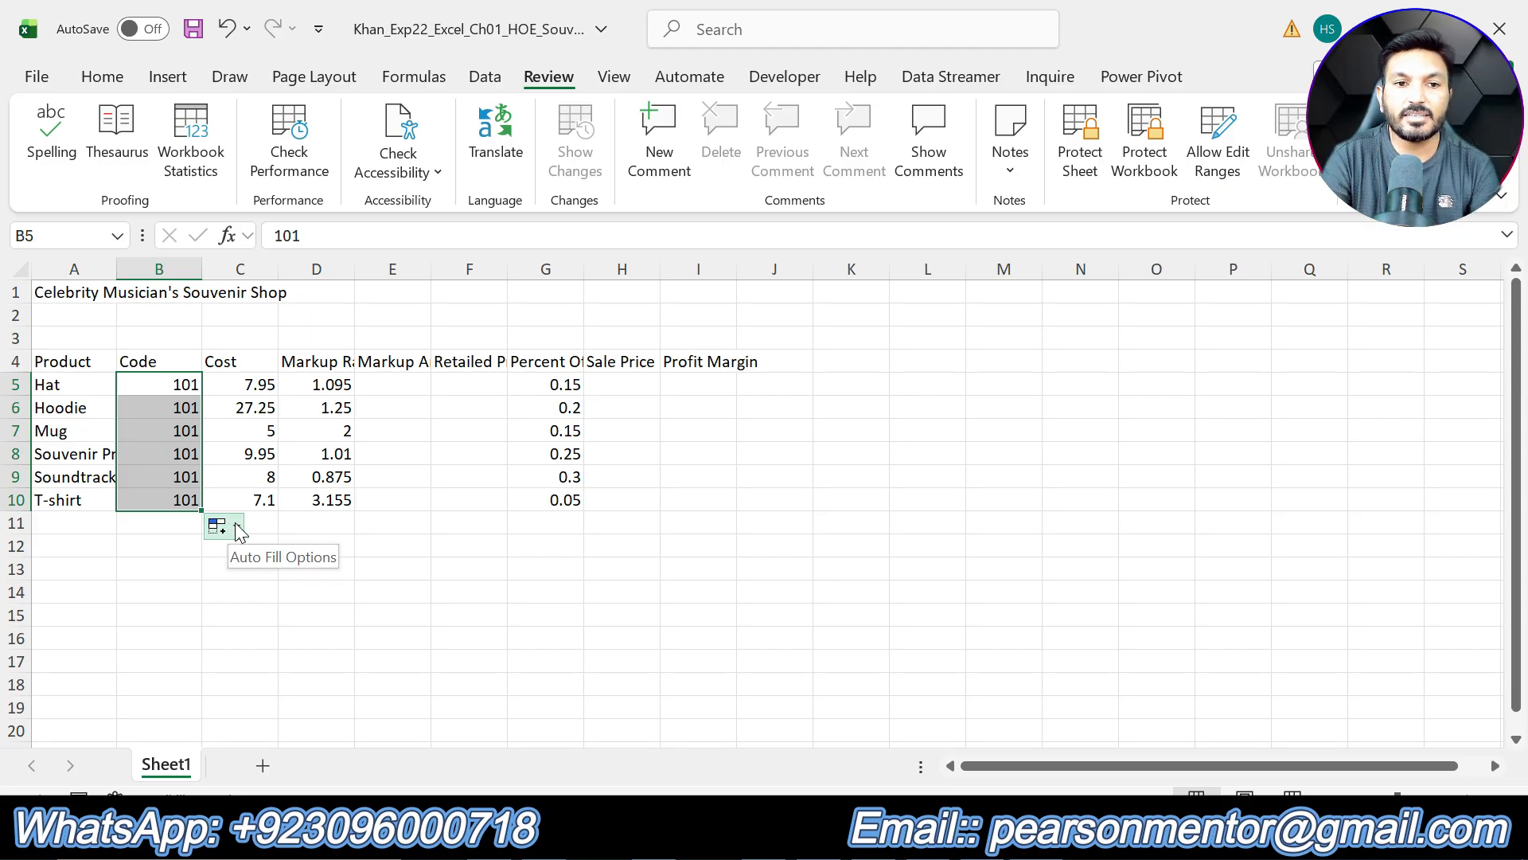
click(239, 528)
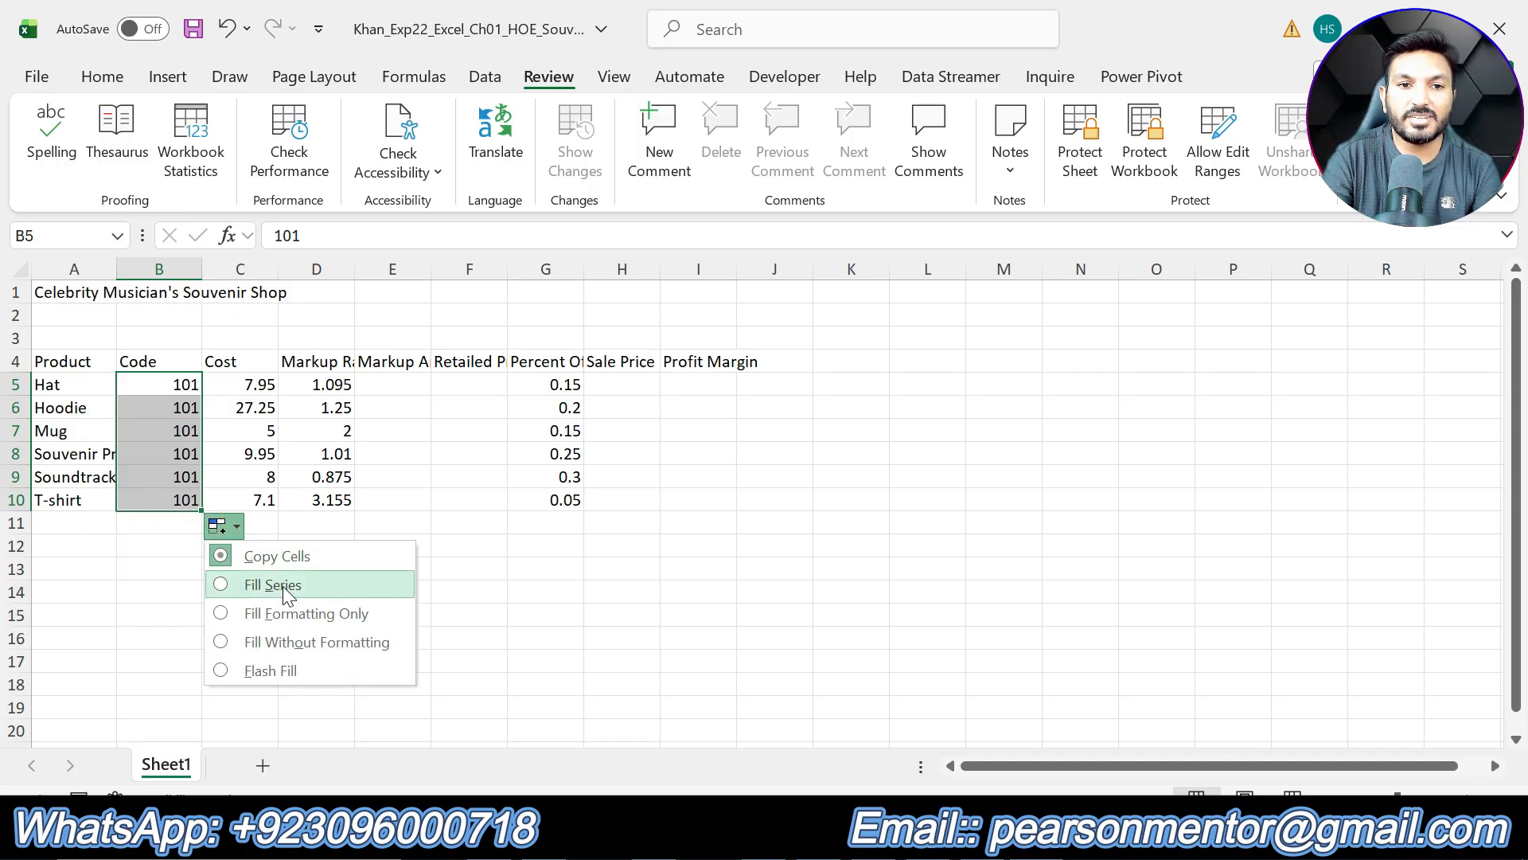
click(259, 586)
click(322, 587)
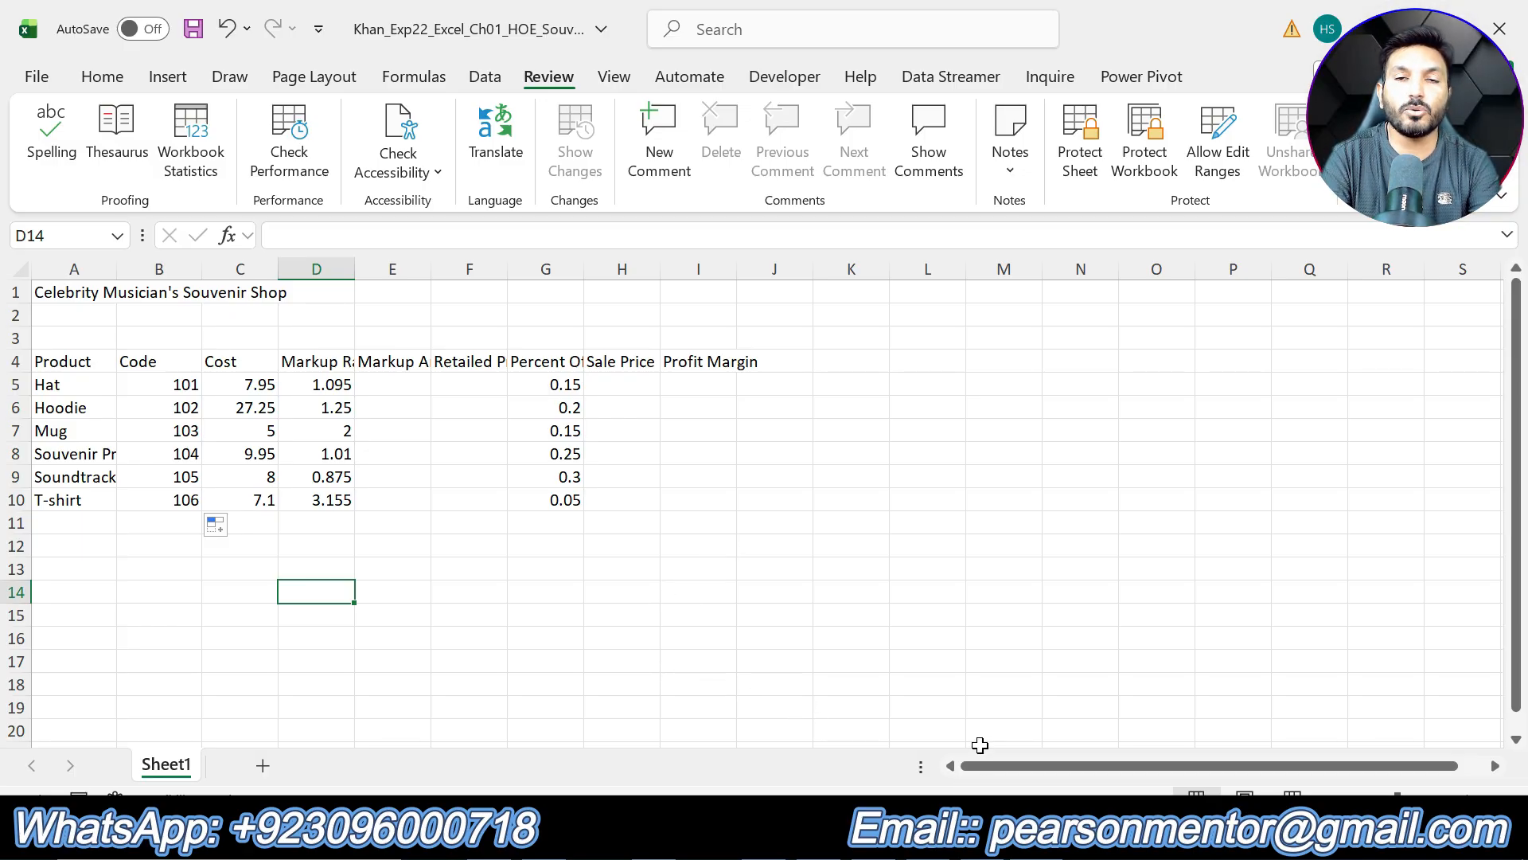
Switch to the Word instructions, undo the step 3 highlight and highlight the step 4 instructions in yellow.
click(985, 834)
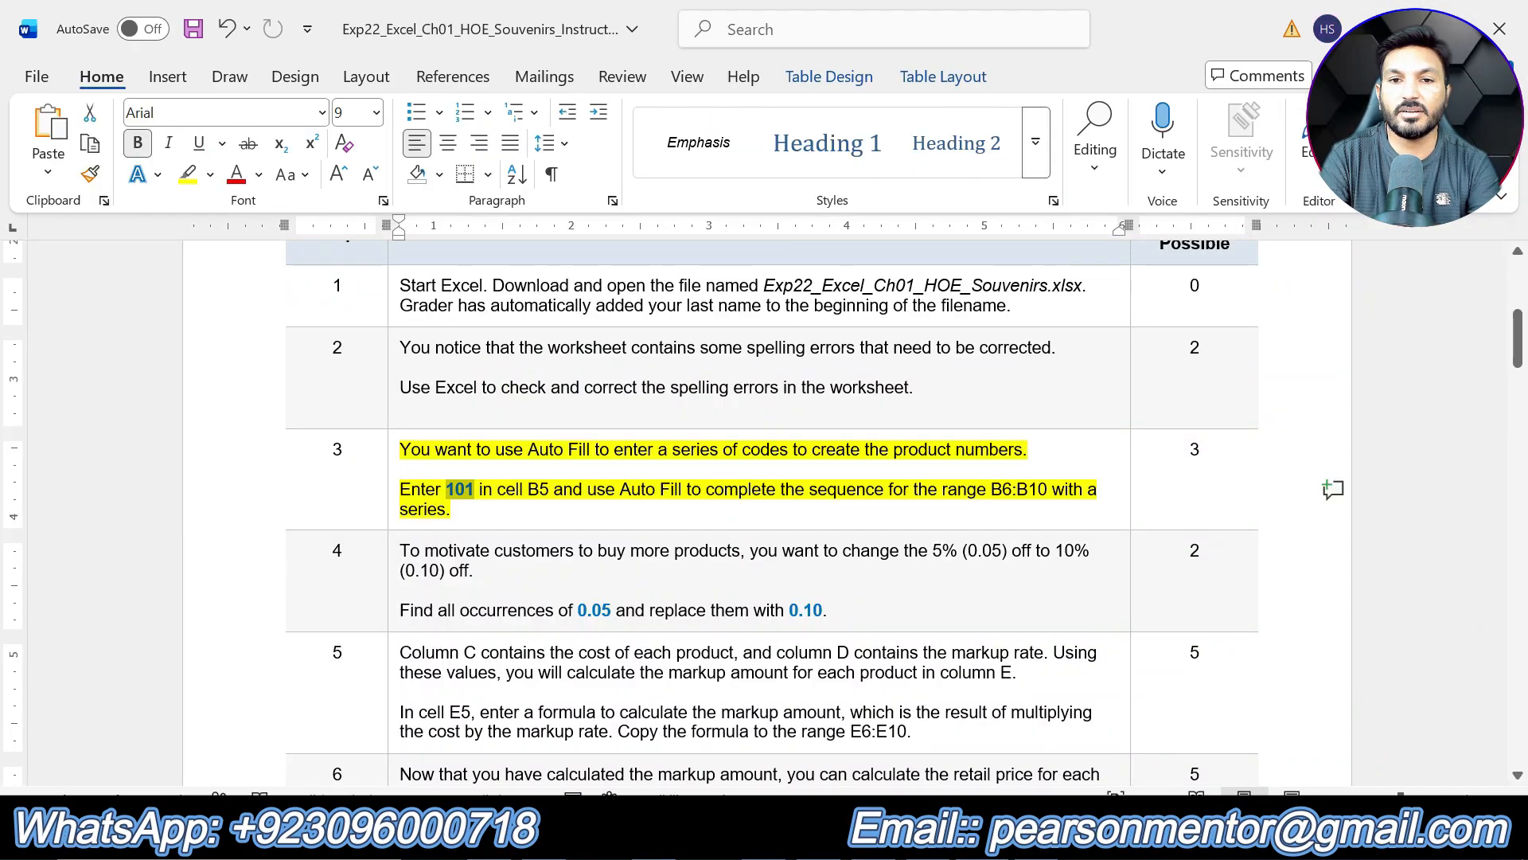
click(657, 510)
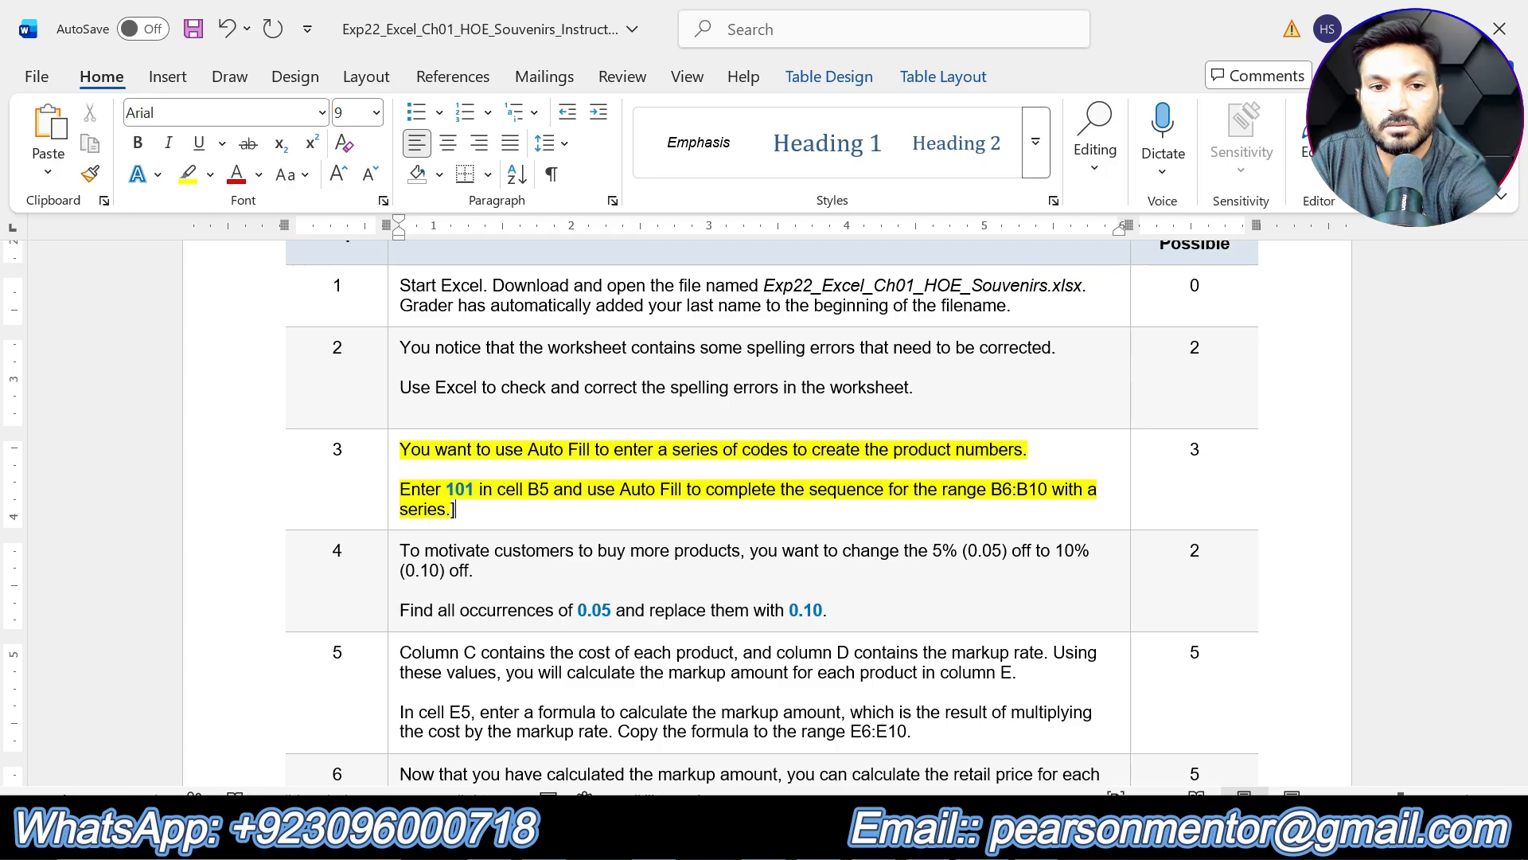
key(ctrl+z)
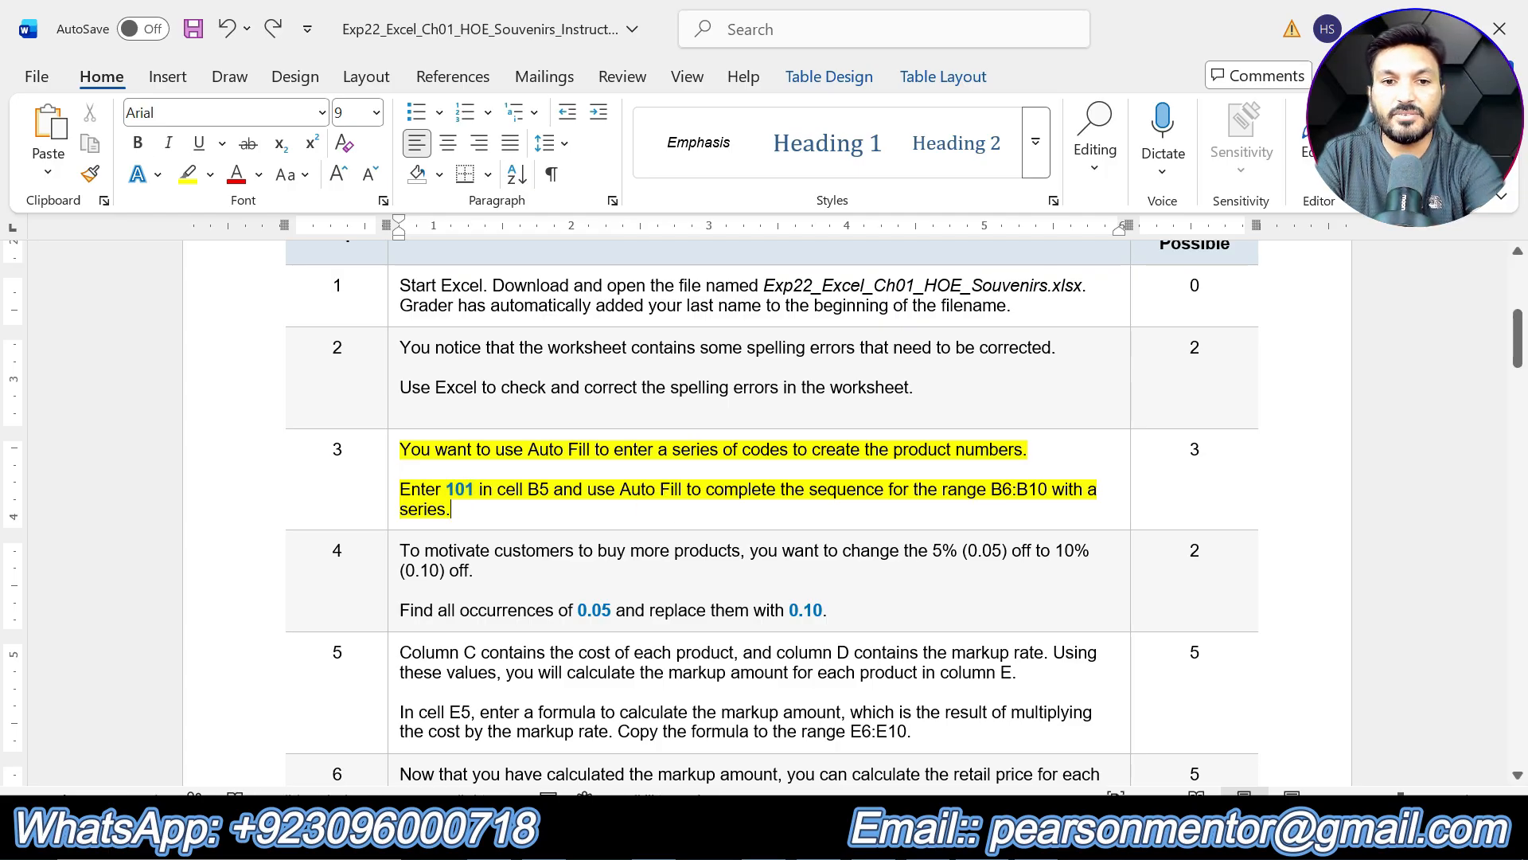
key(ctrl+z)
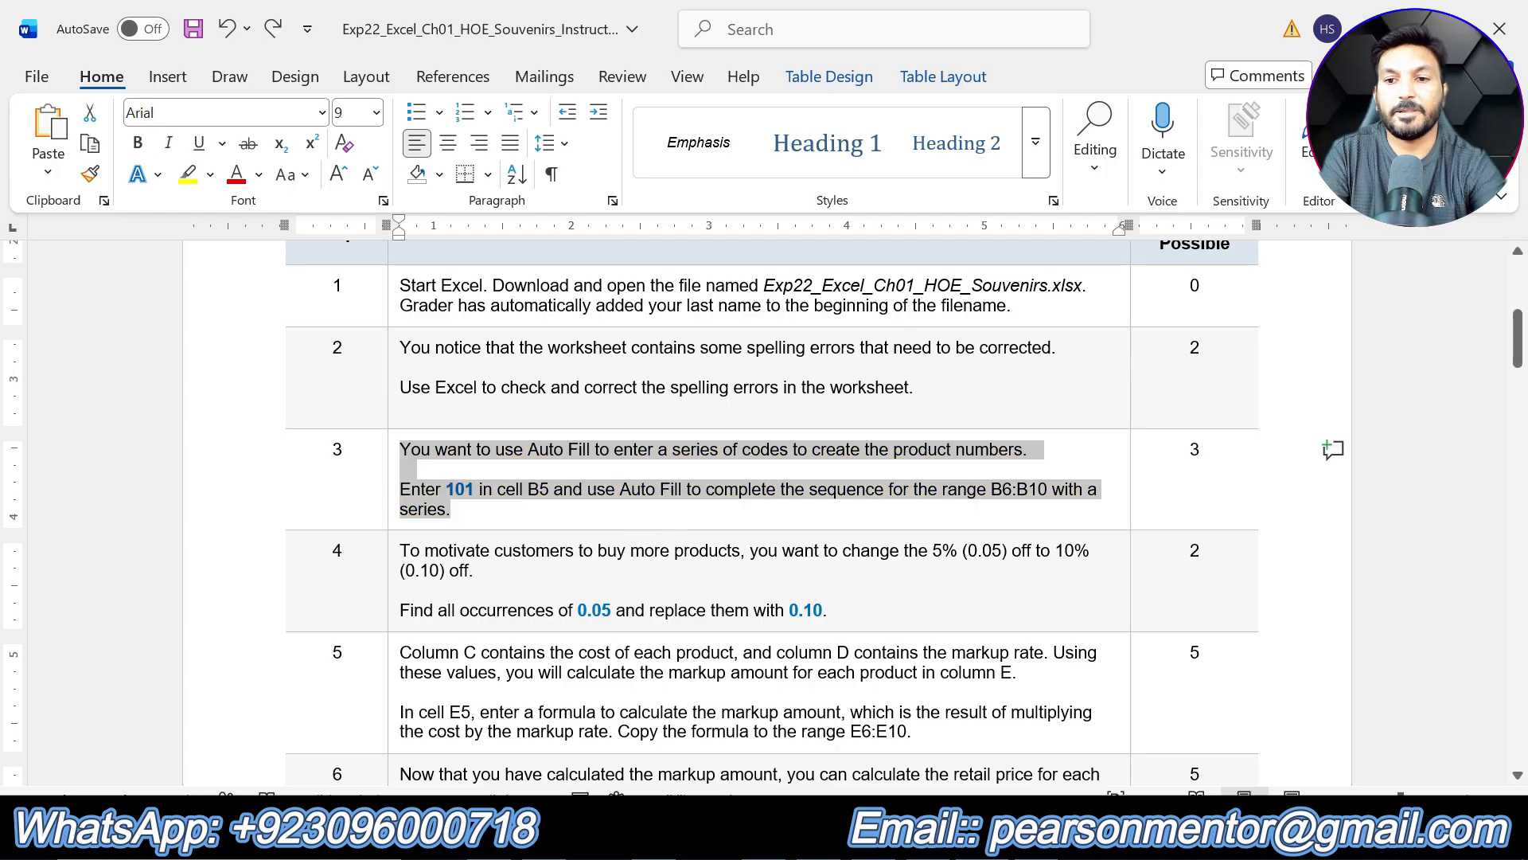
click(827, 596)
mouse_move(843, 611)
mouse_down()
mouse_move(378, 516)
mouse_move(400, 550)
mouse_up()
click(544, 522)
click(615, 571)
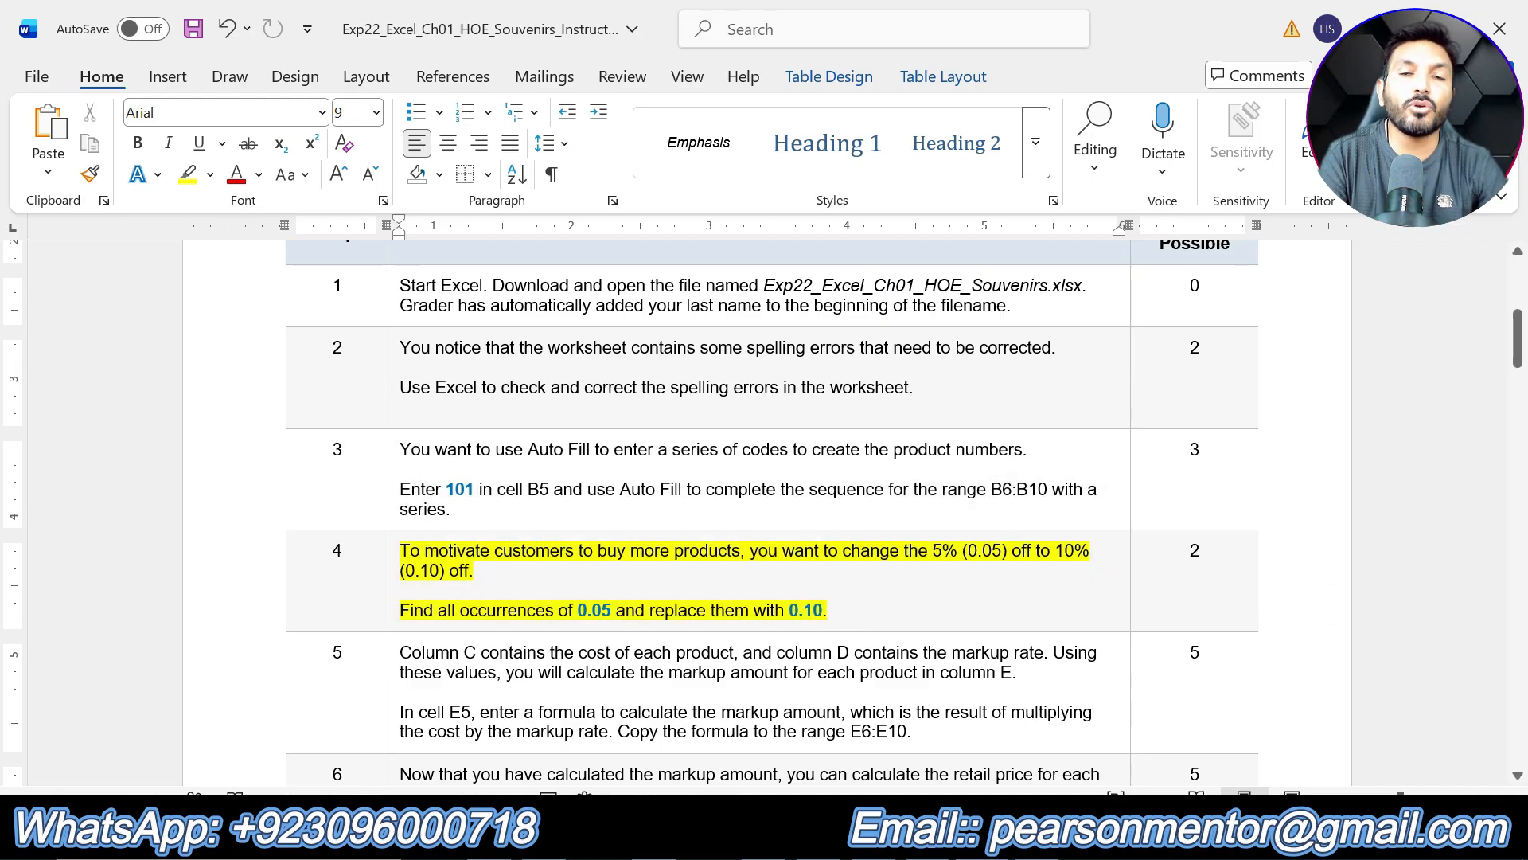
scroll(871, 609, down, 4)
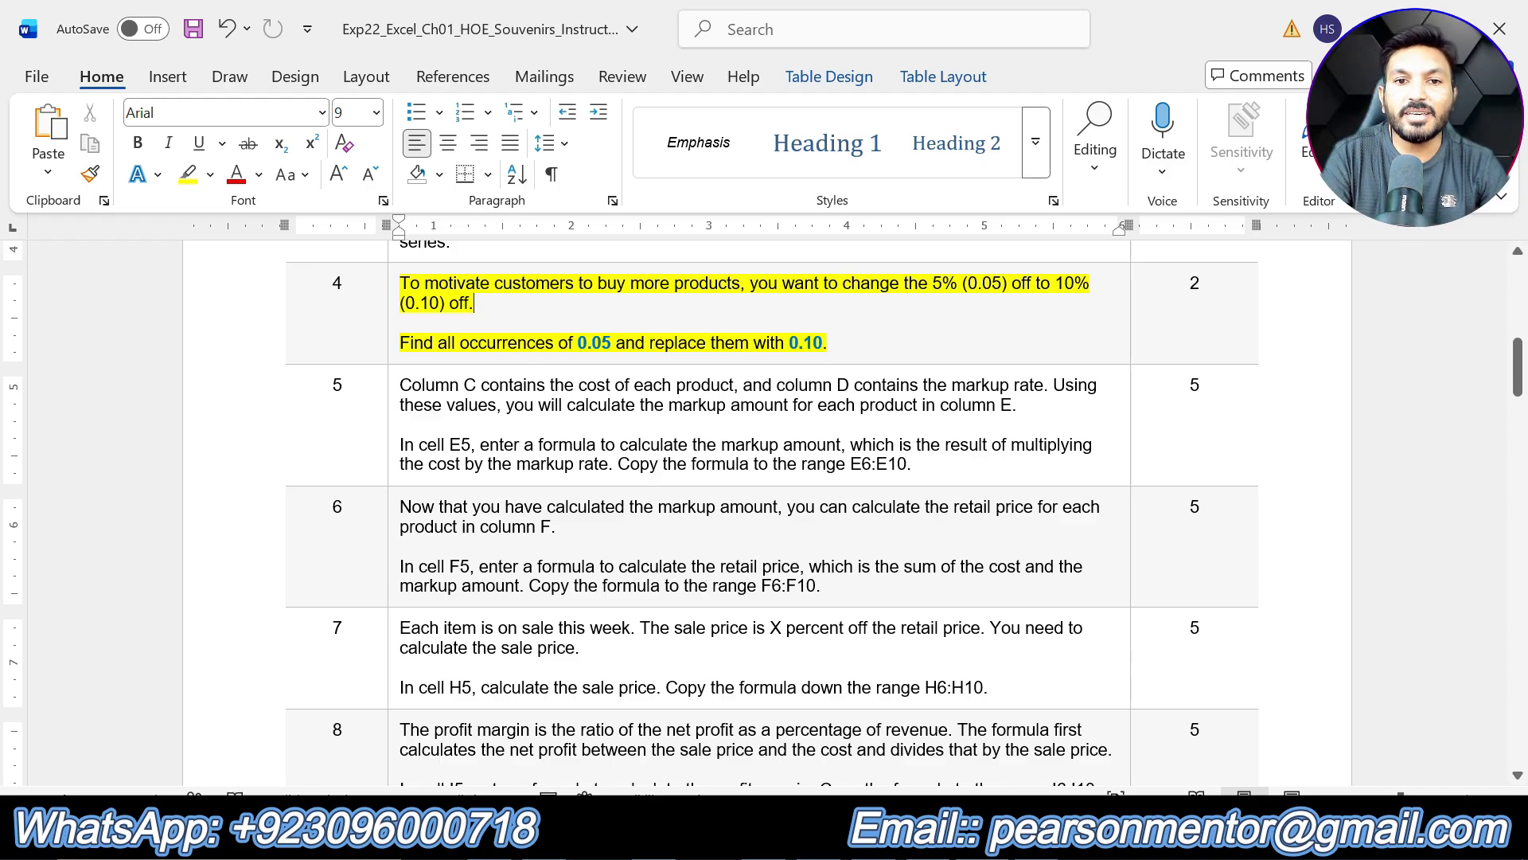
drag(580, 342, 560, 342)
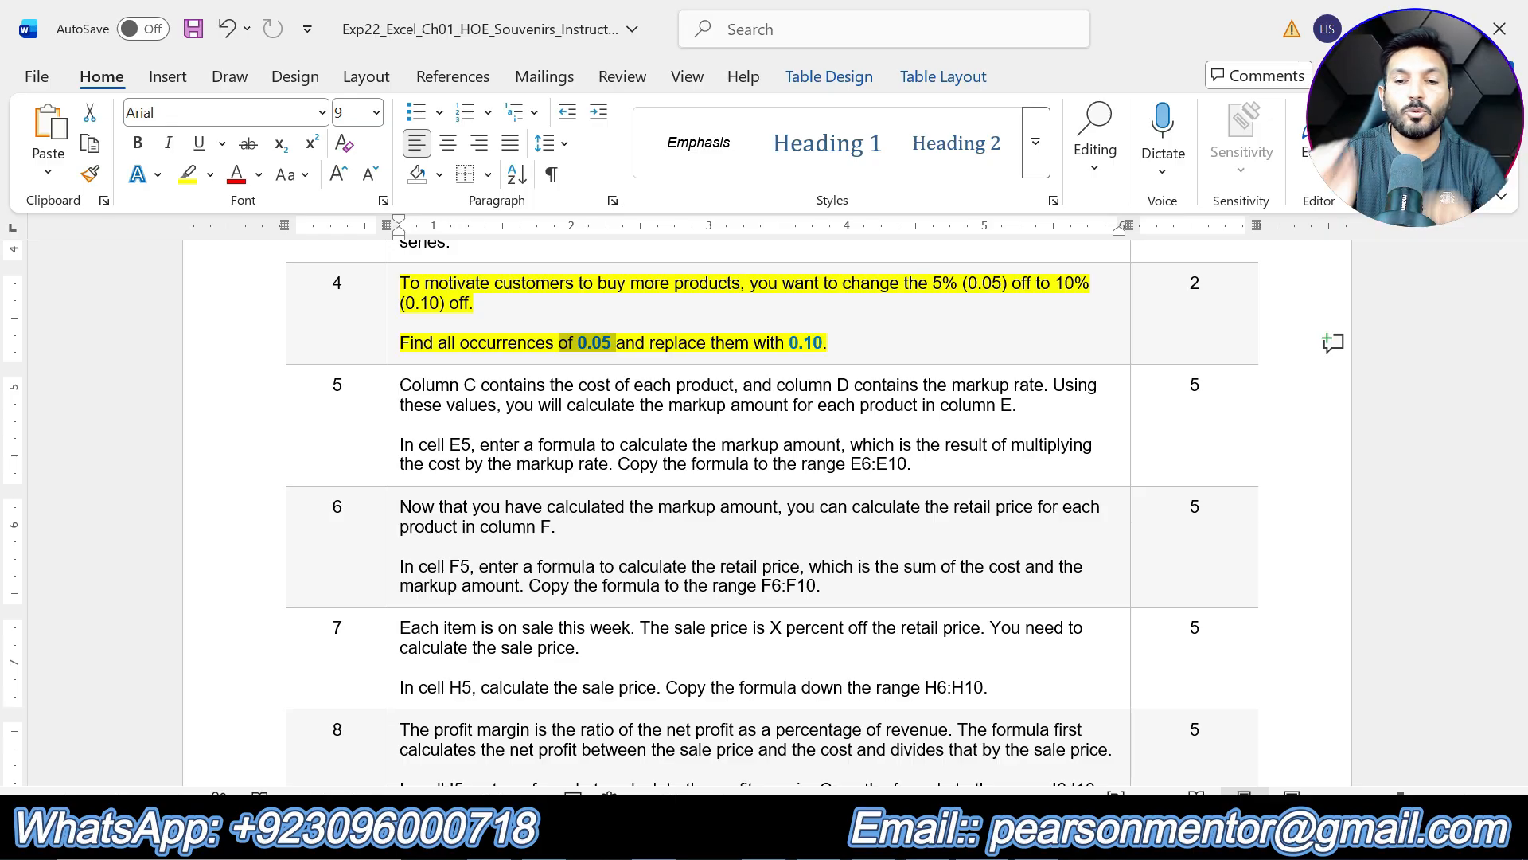
Switch to the Excel workbook and replace all occurrences of 0.05 in the sheet with 0.10.
key(alt+Tab)
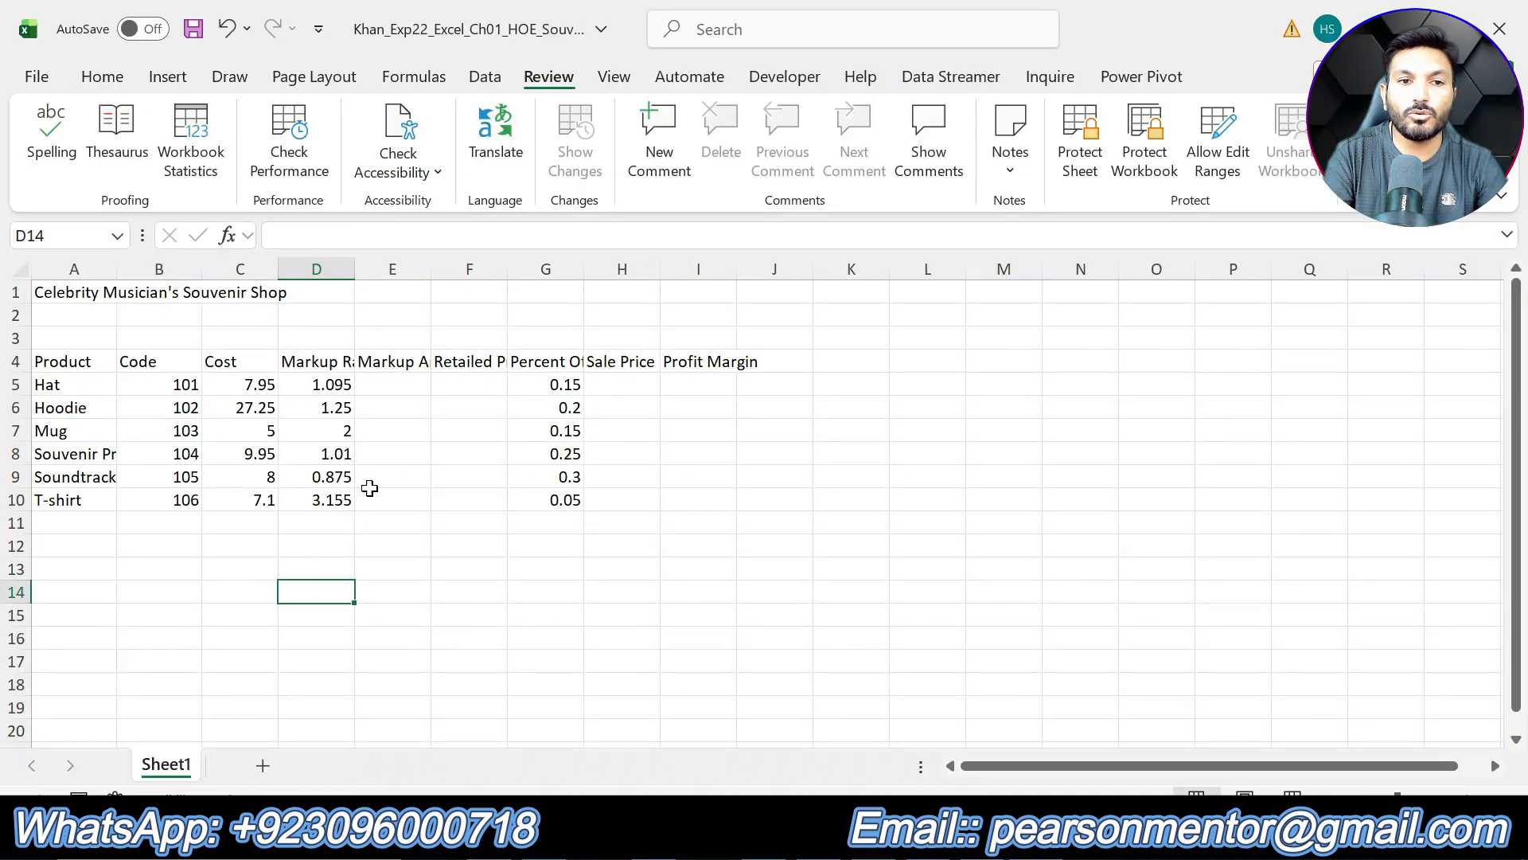
click(70, 295)
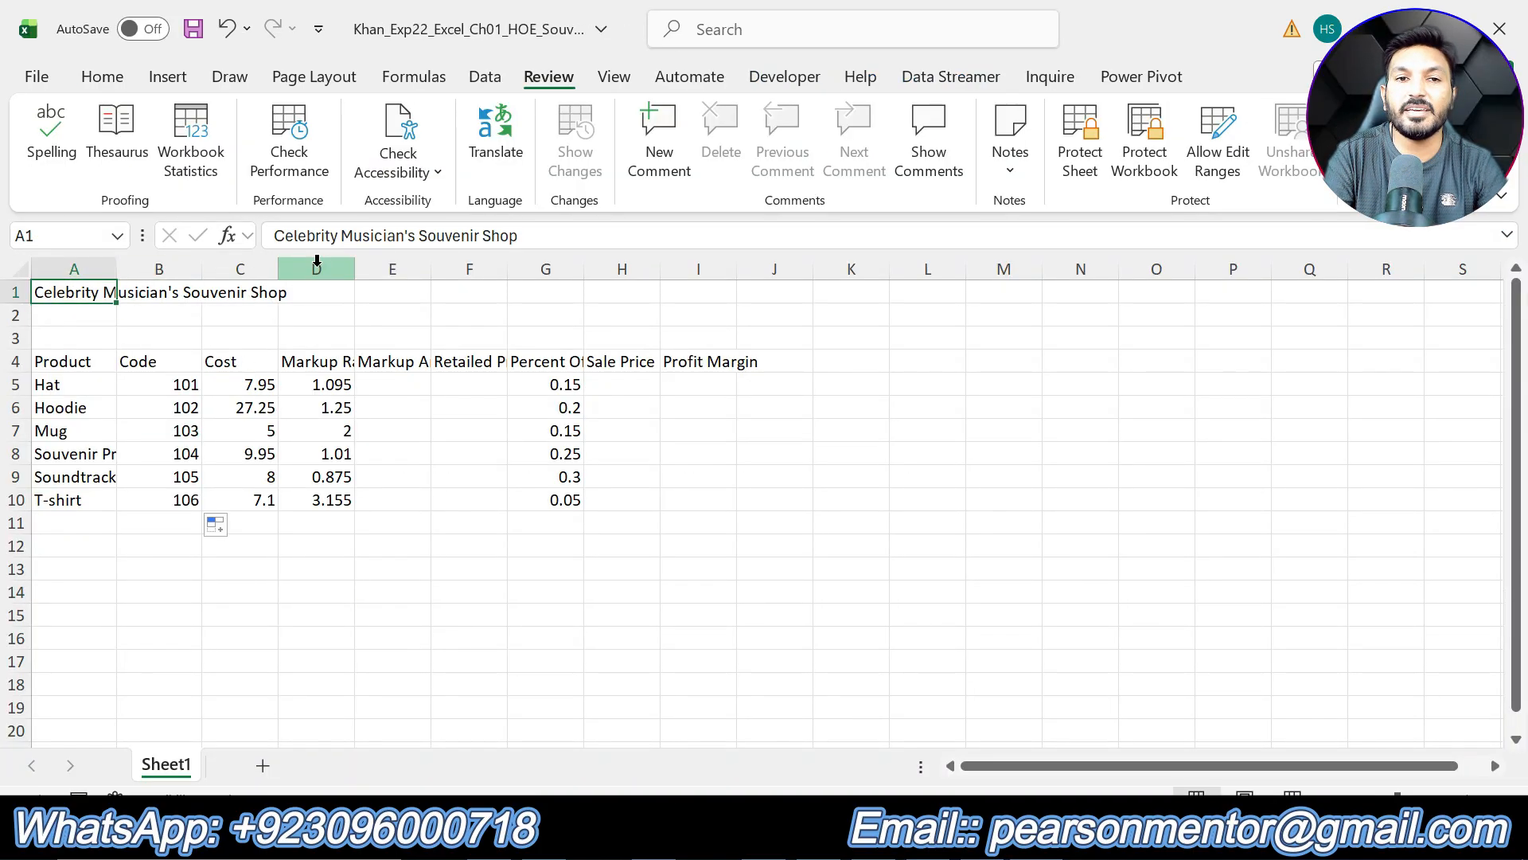
click(111, 77)
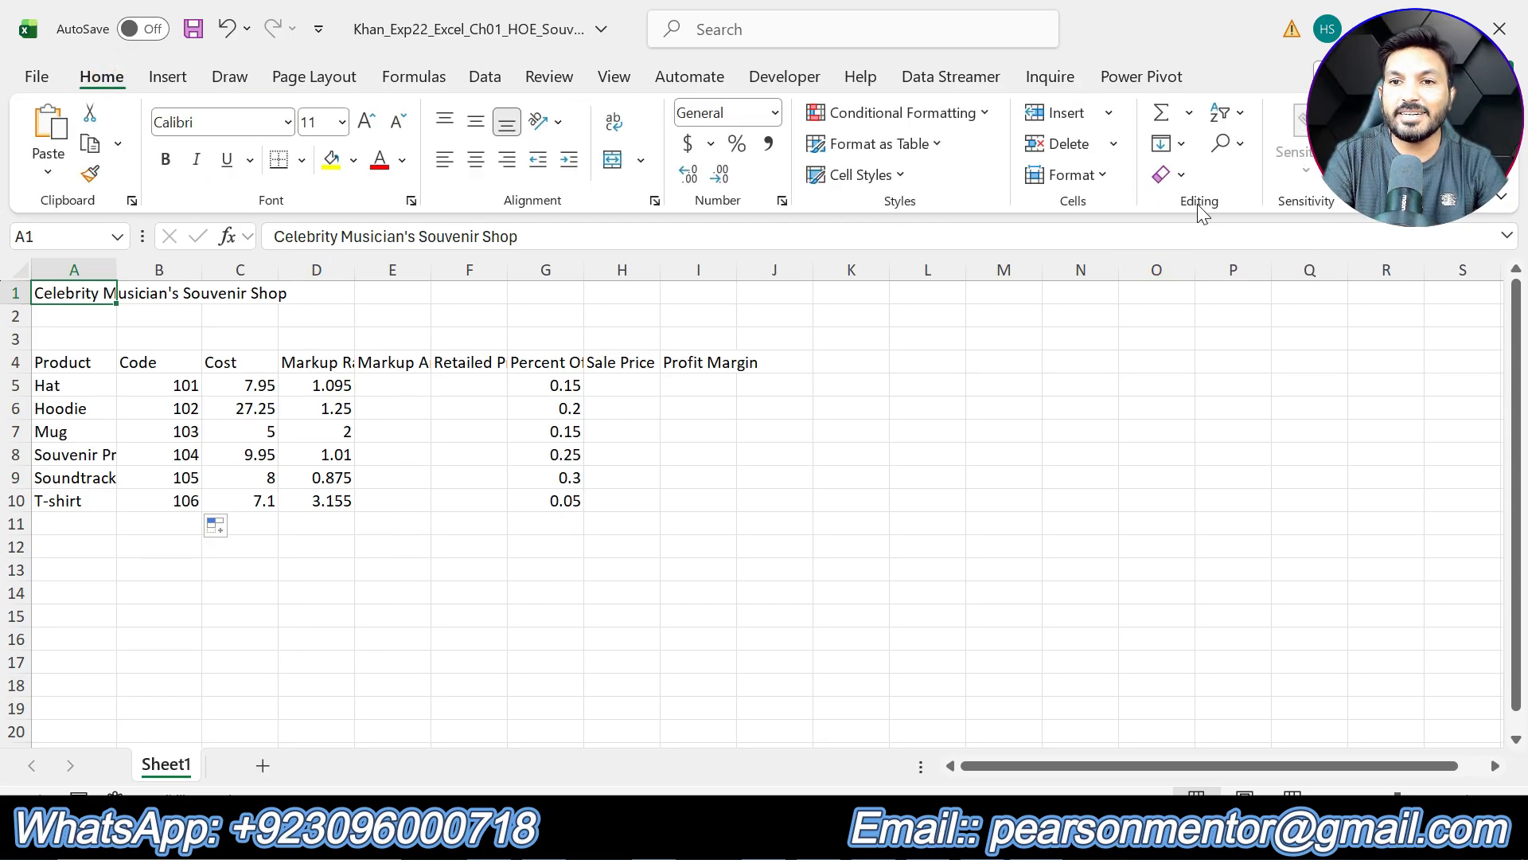
click(1227, 143)
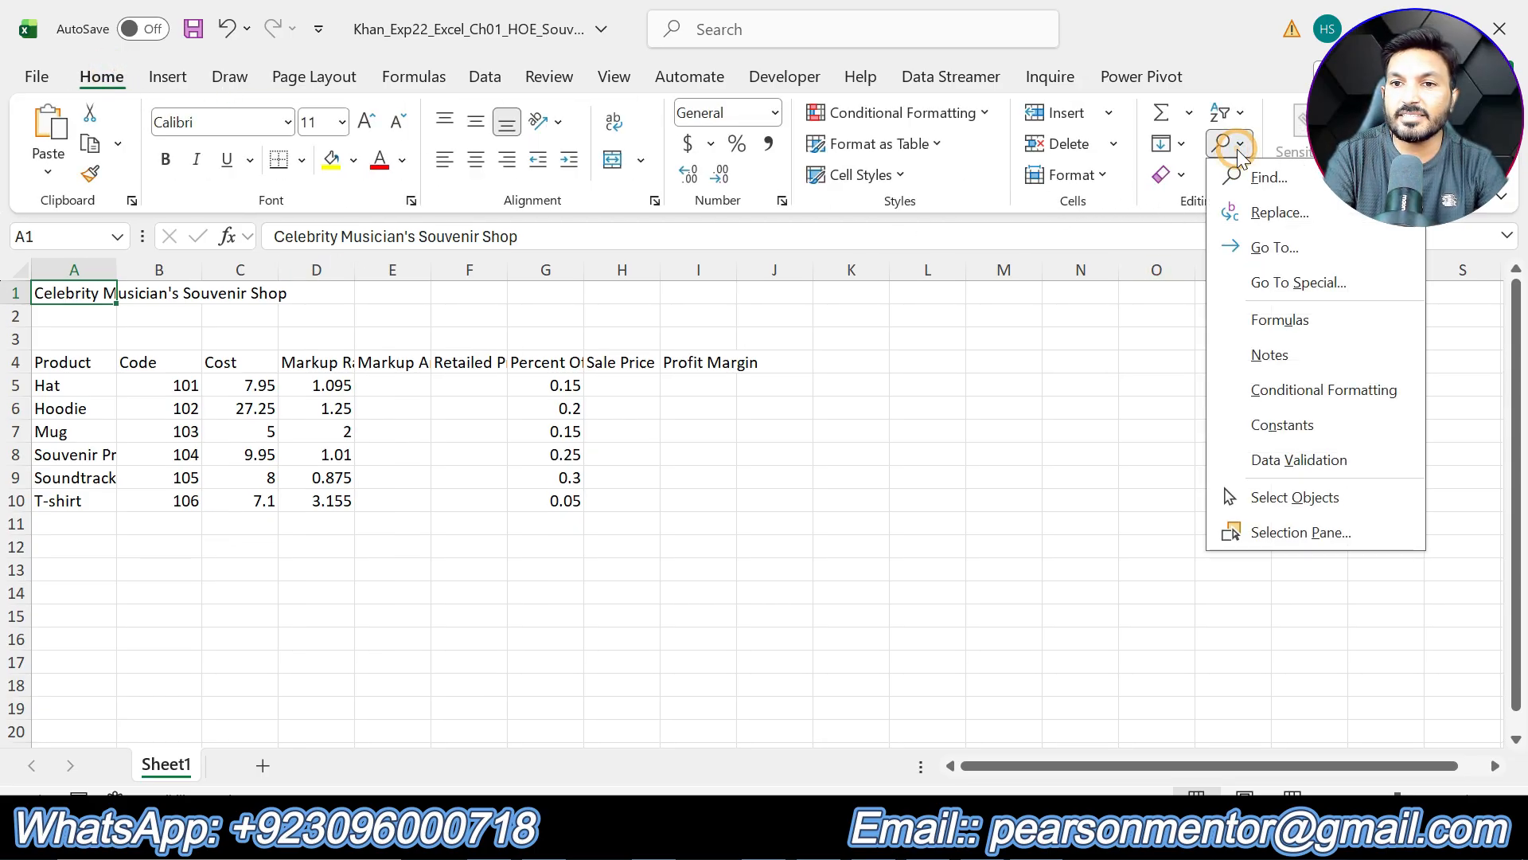
click(1289, 224)
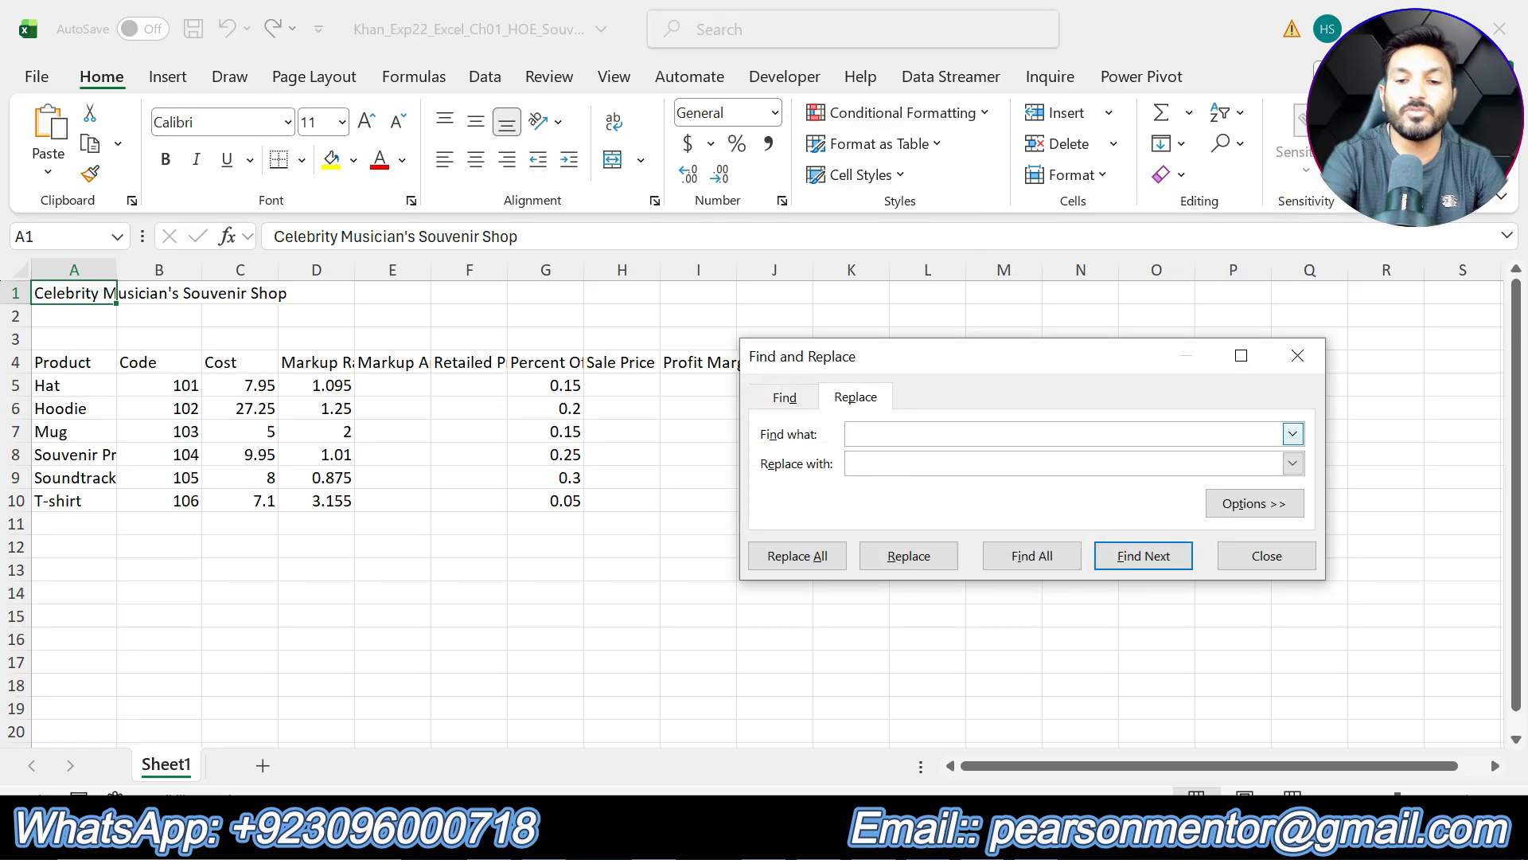
text(0.05)
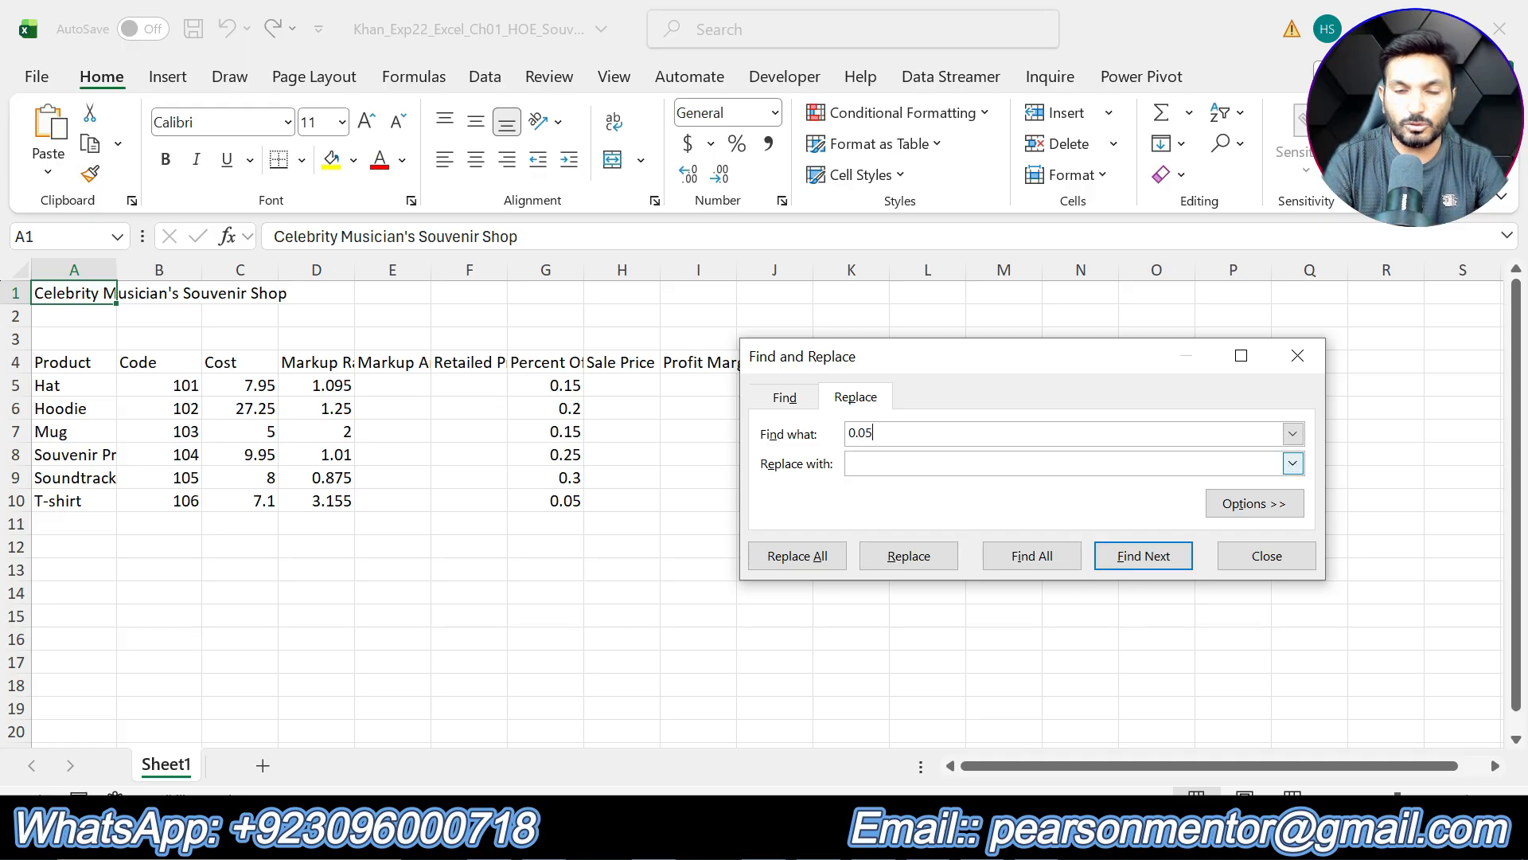
click(882, 471)
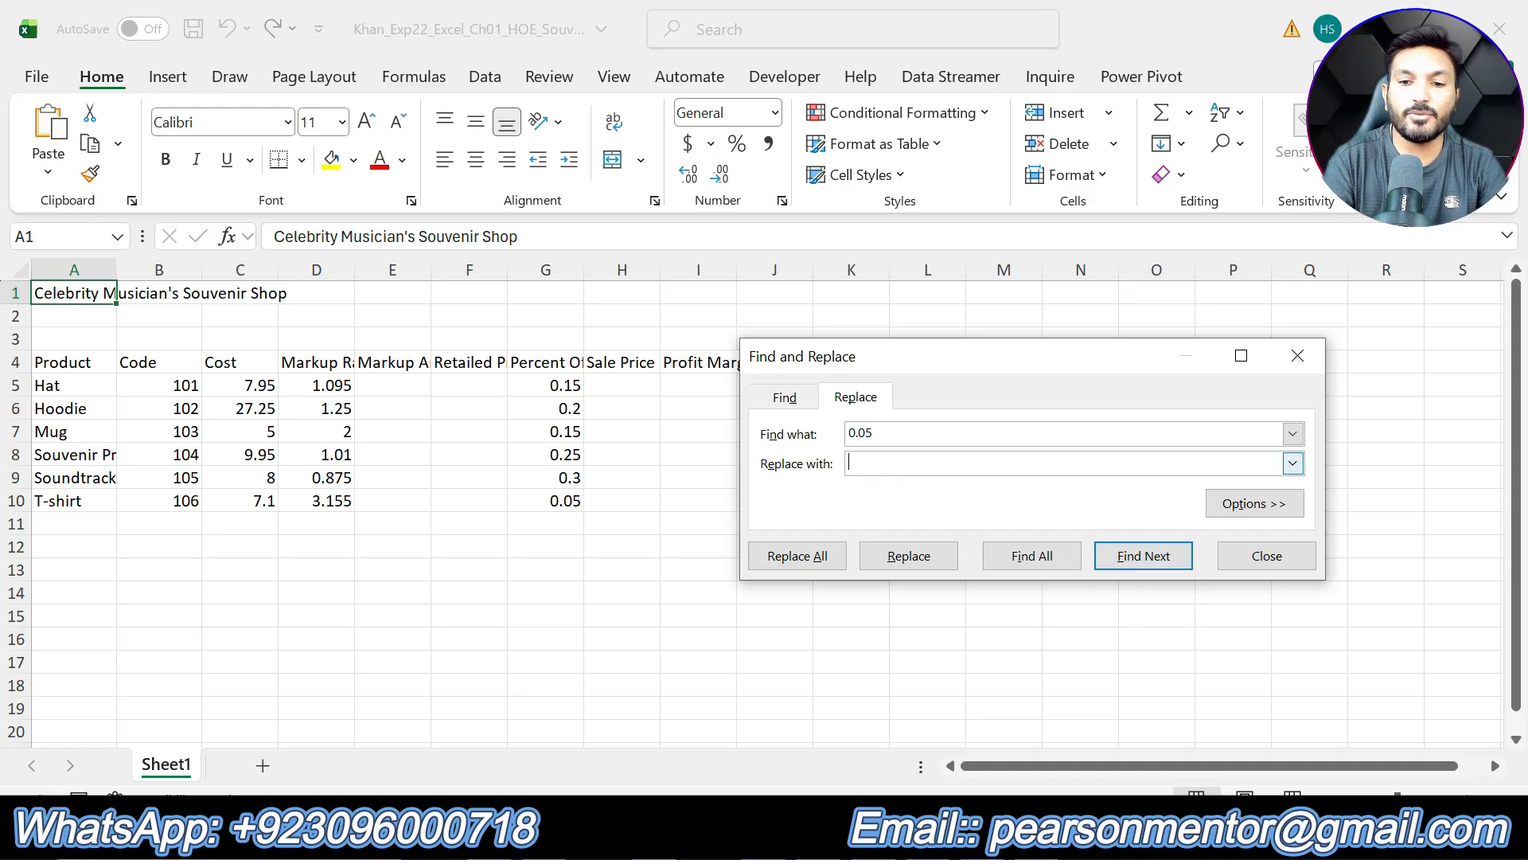
text(0.10)
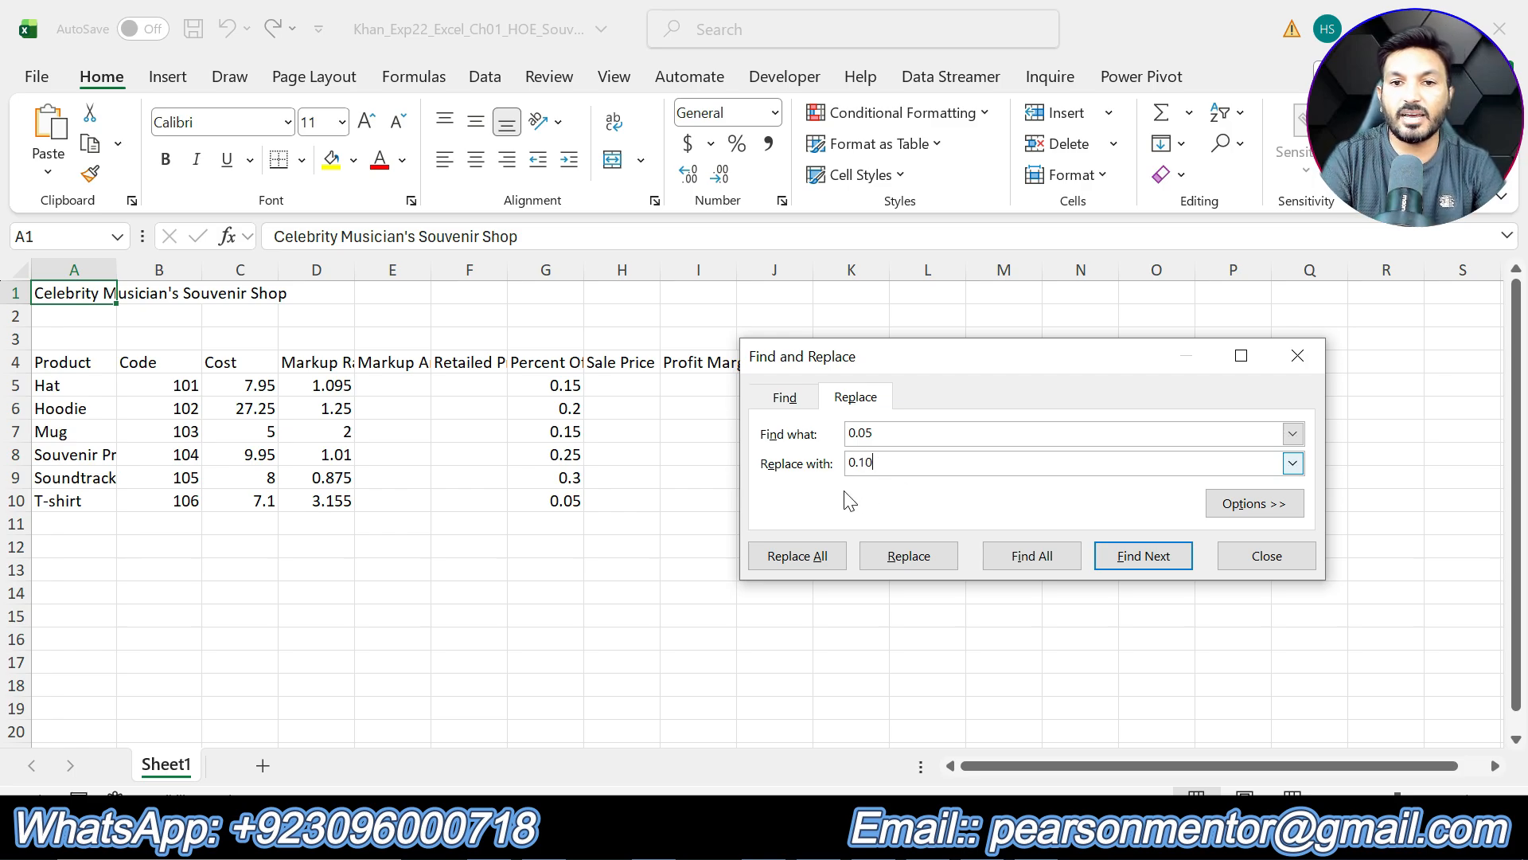
click(839, 562)
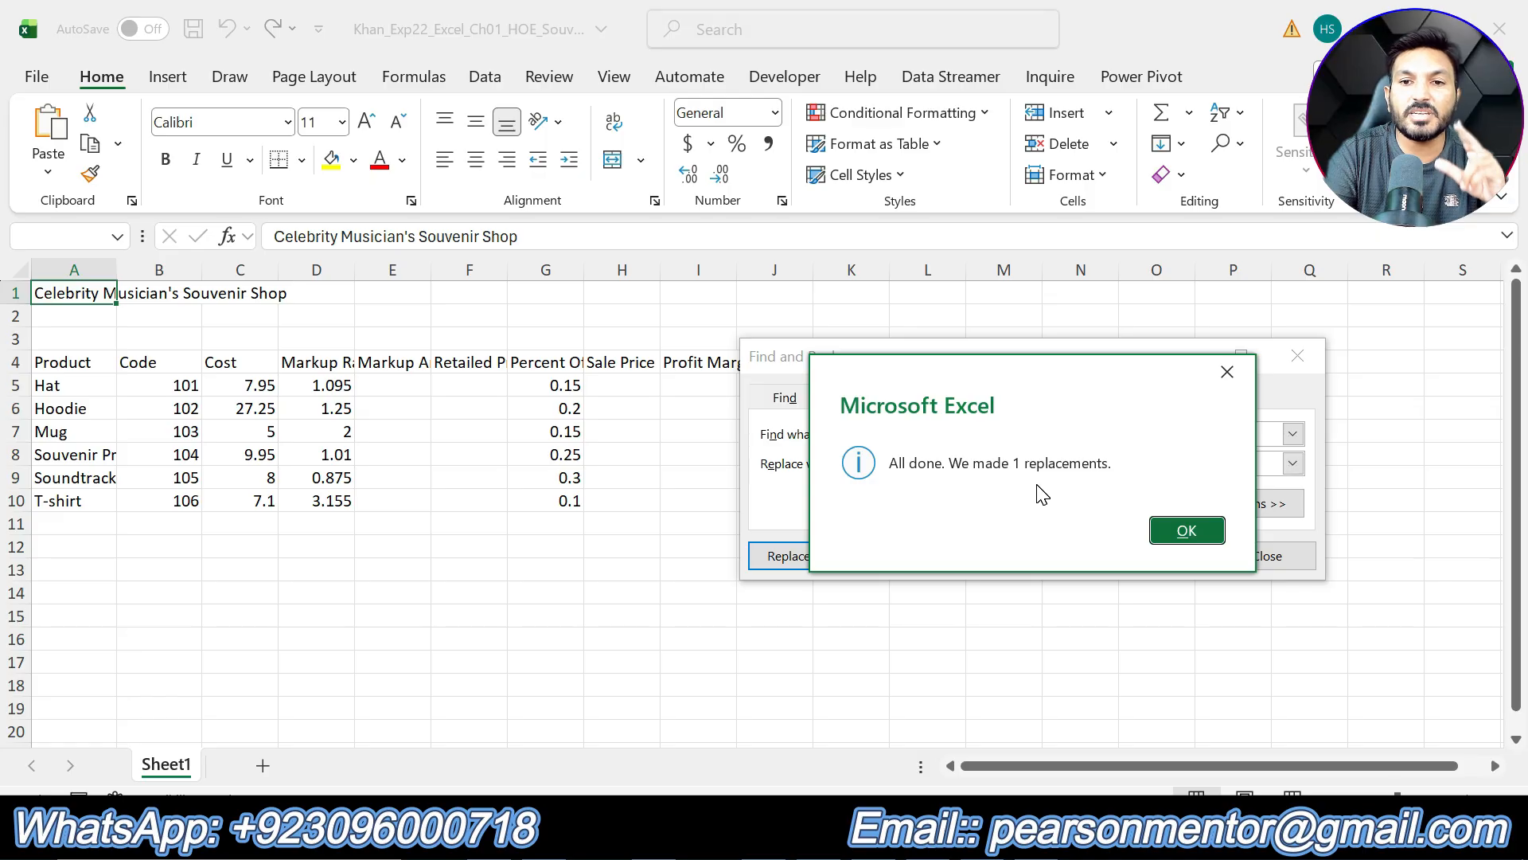
click(1200, 538)
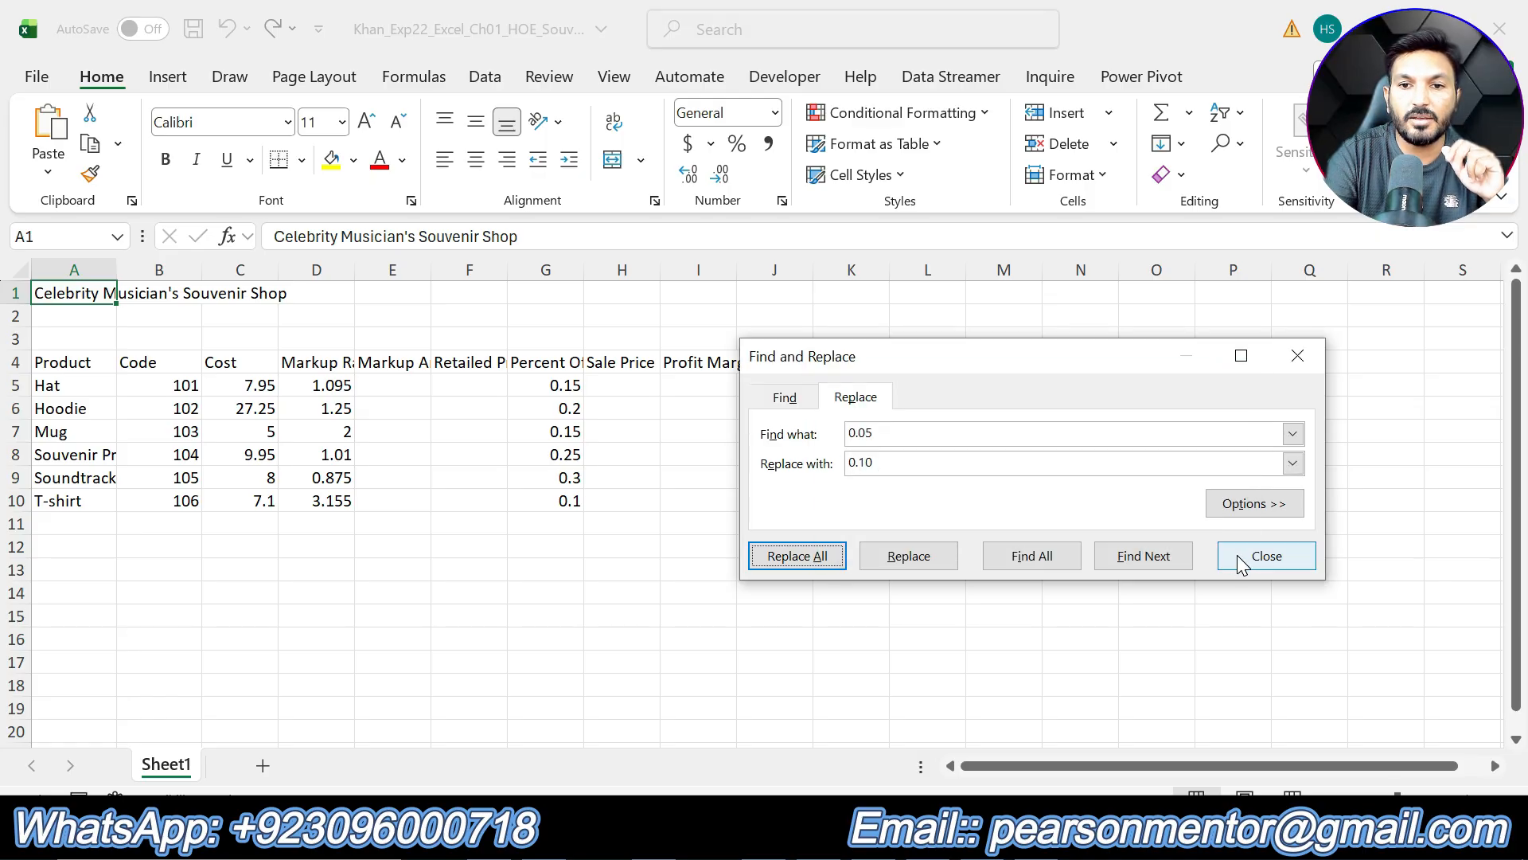
click(1239, 560)
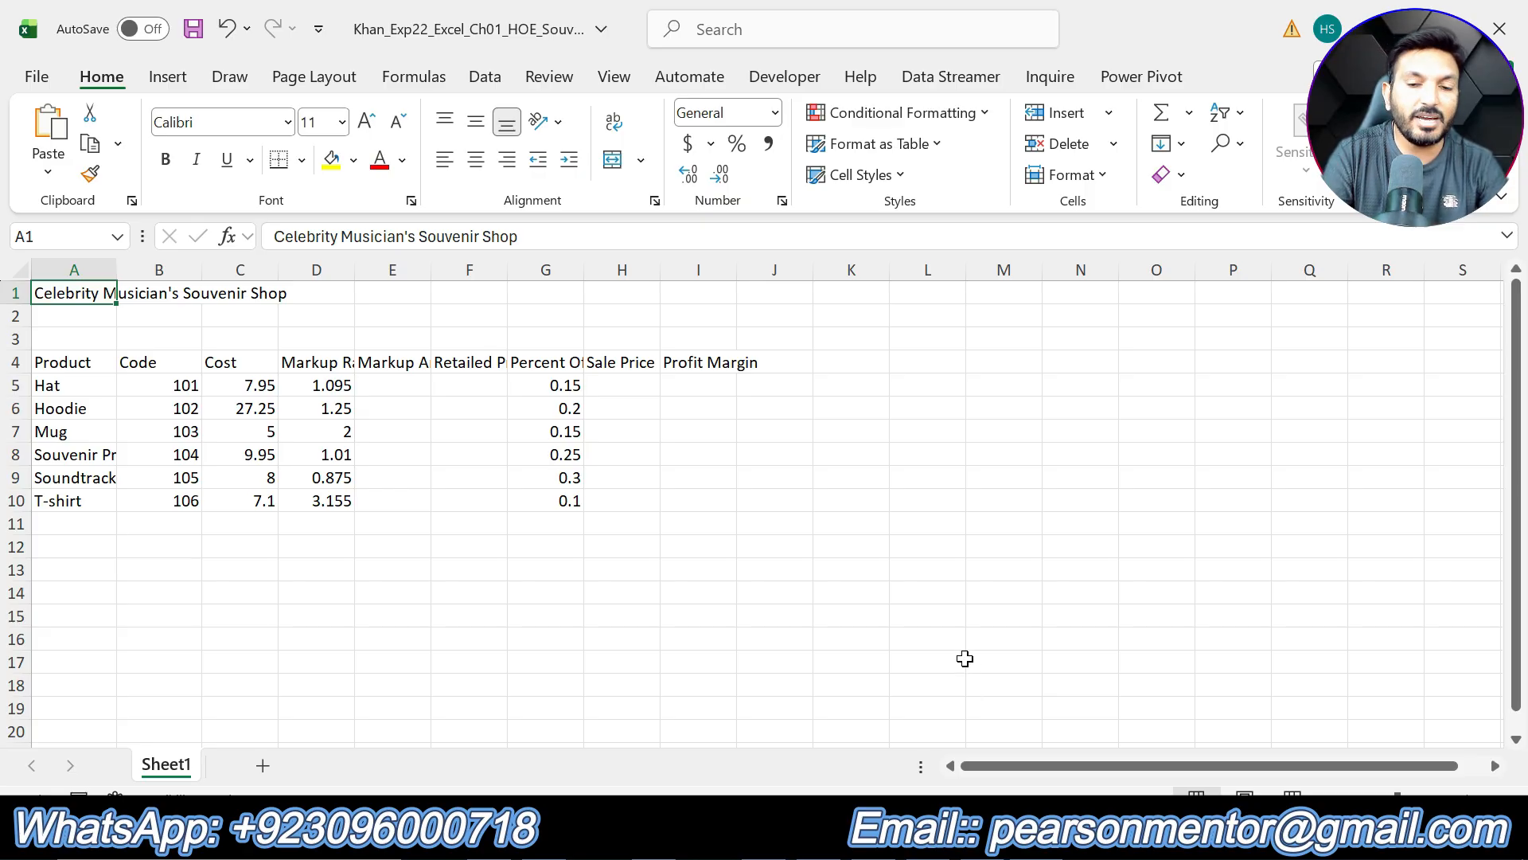
Switch back to Word, undo the step 4 highlight and highlight the step 5 instructions in yellow.
key(alt+Tab)
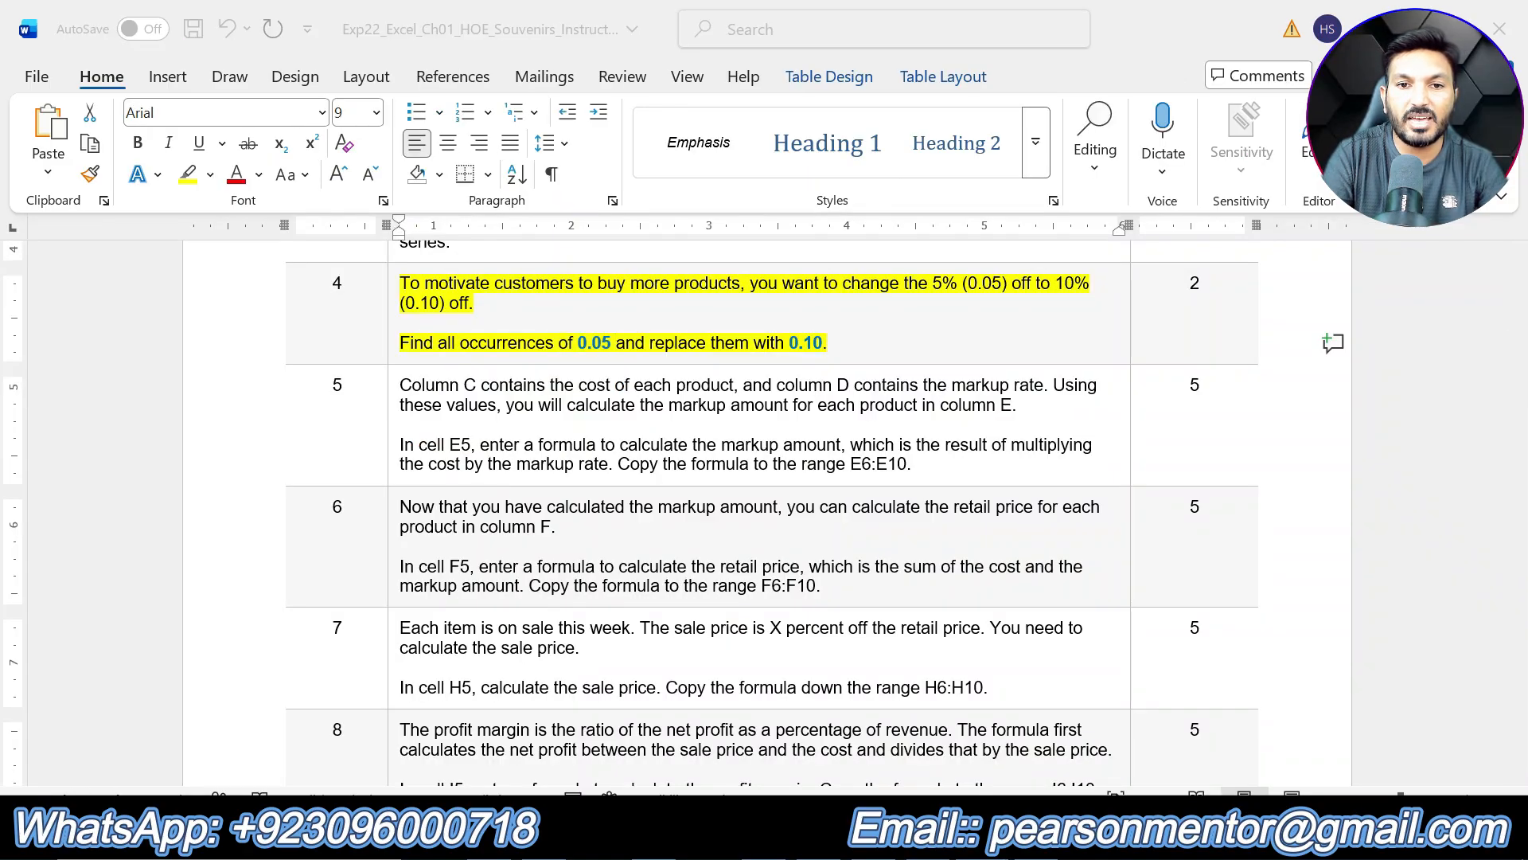
key(alt+Tab)
key(alt+Tab)
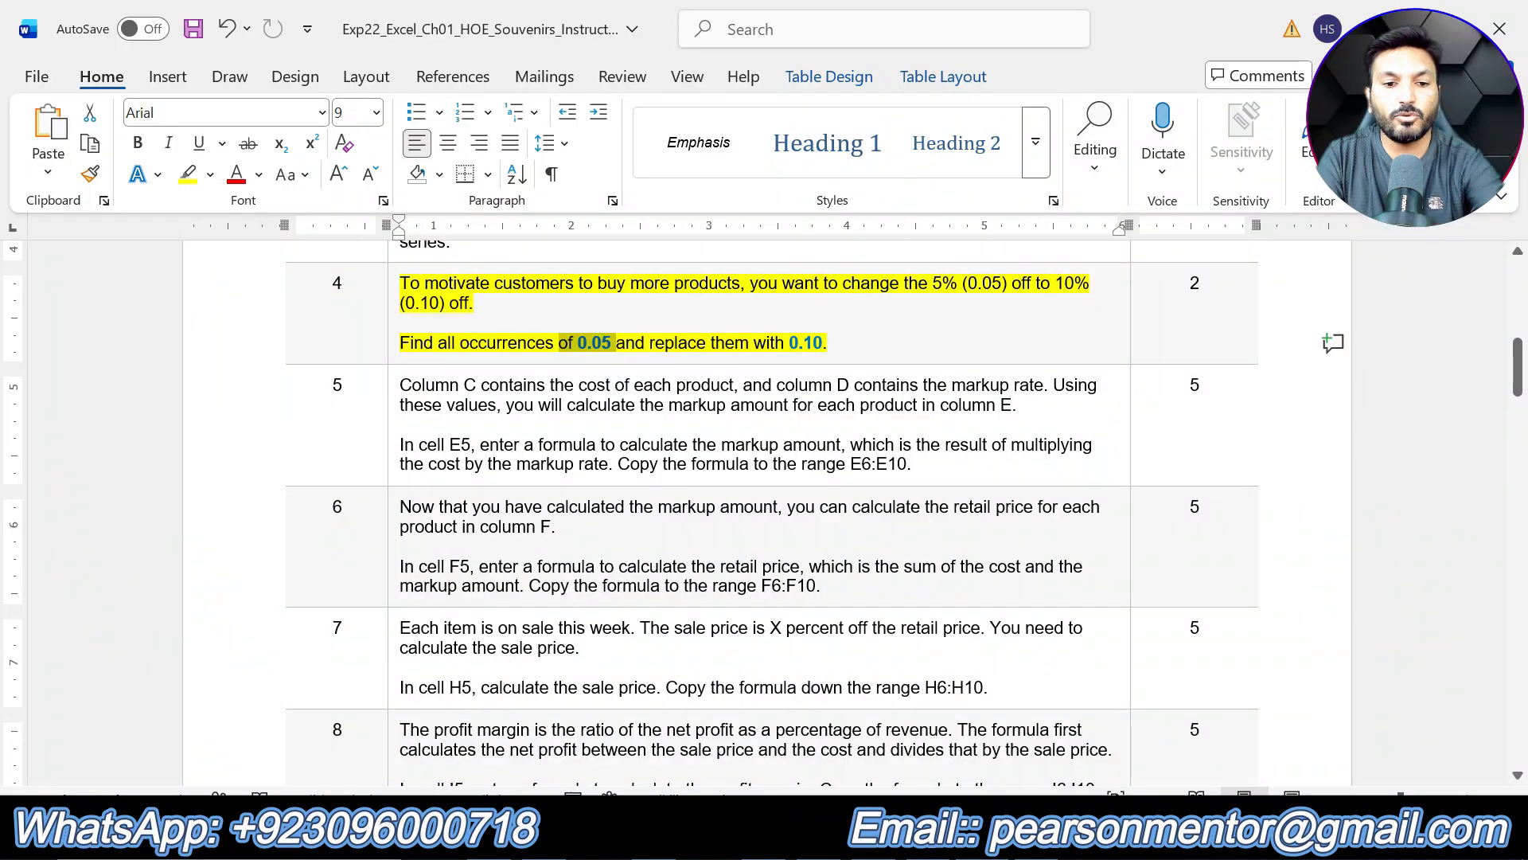
key(ctrl+z)
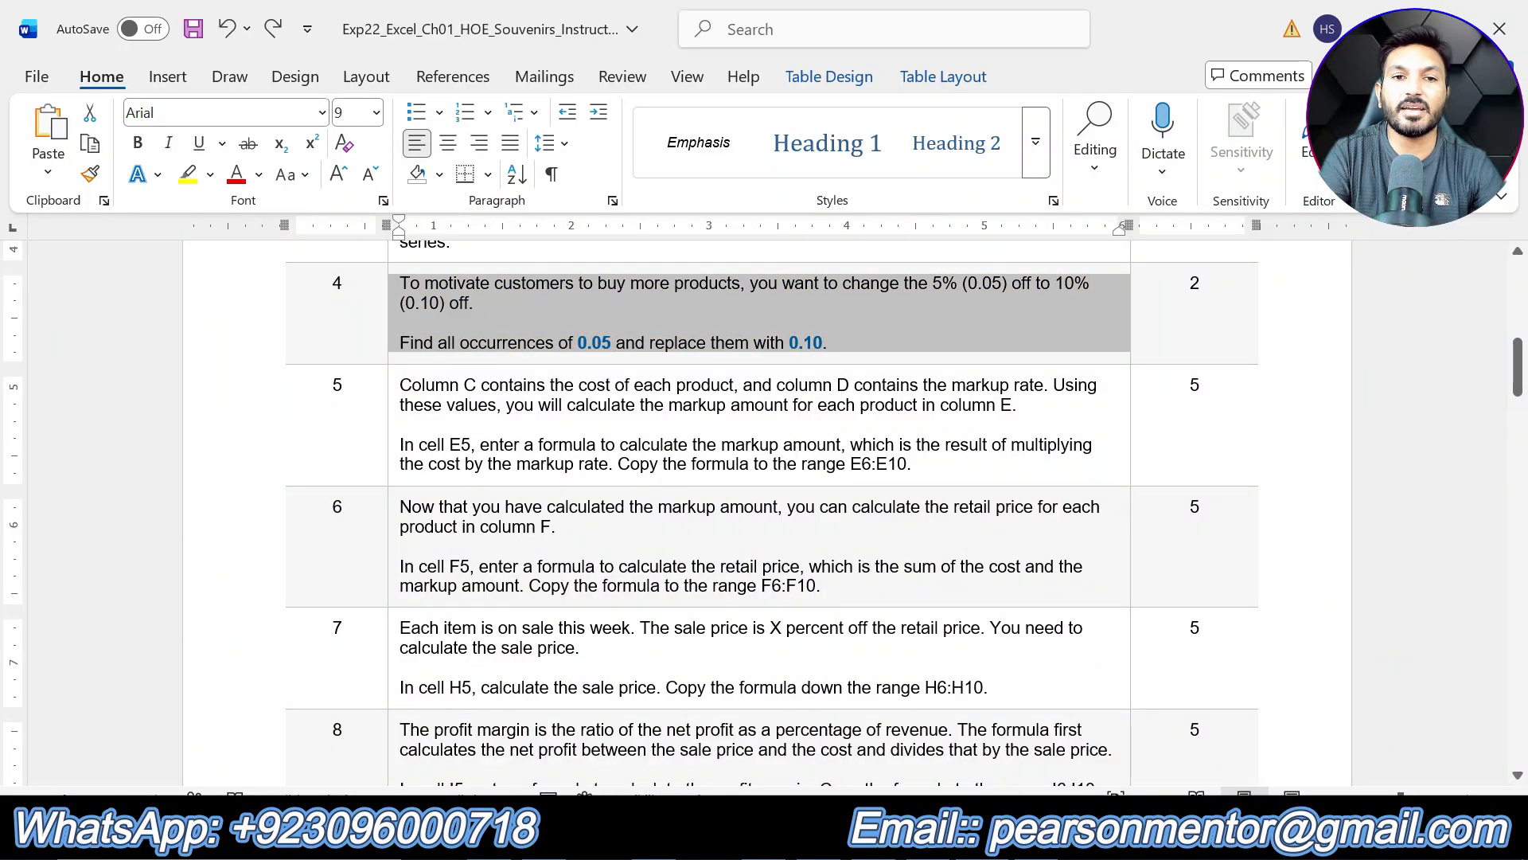
mouse_move(912, 464)
mouse_down()
mouse_move(477, 446)
mouse_move(399, 384)
mouse_up()
click(487, 350)
click(648, 466)
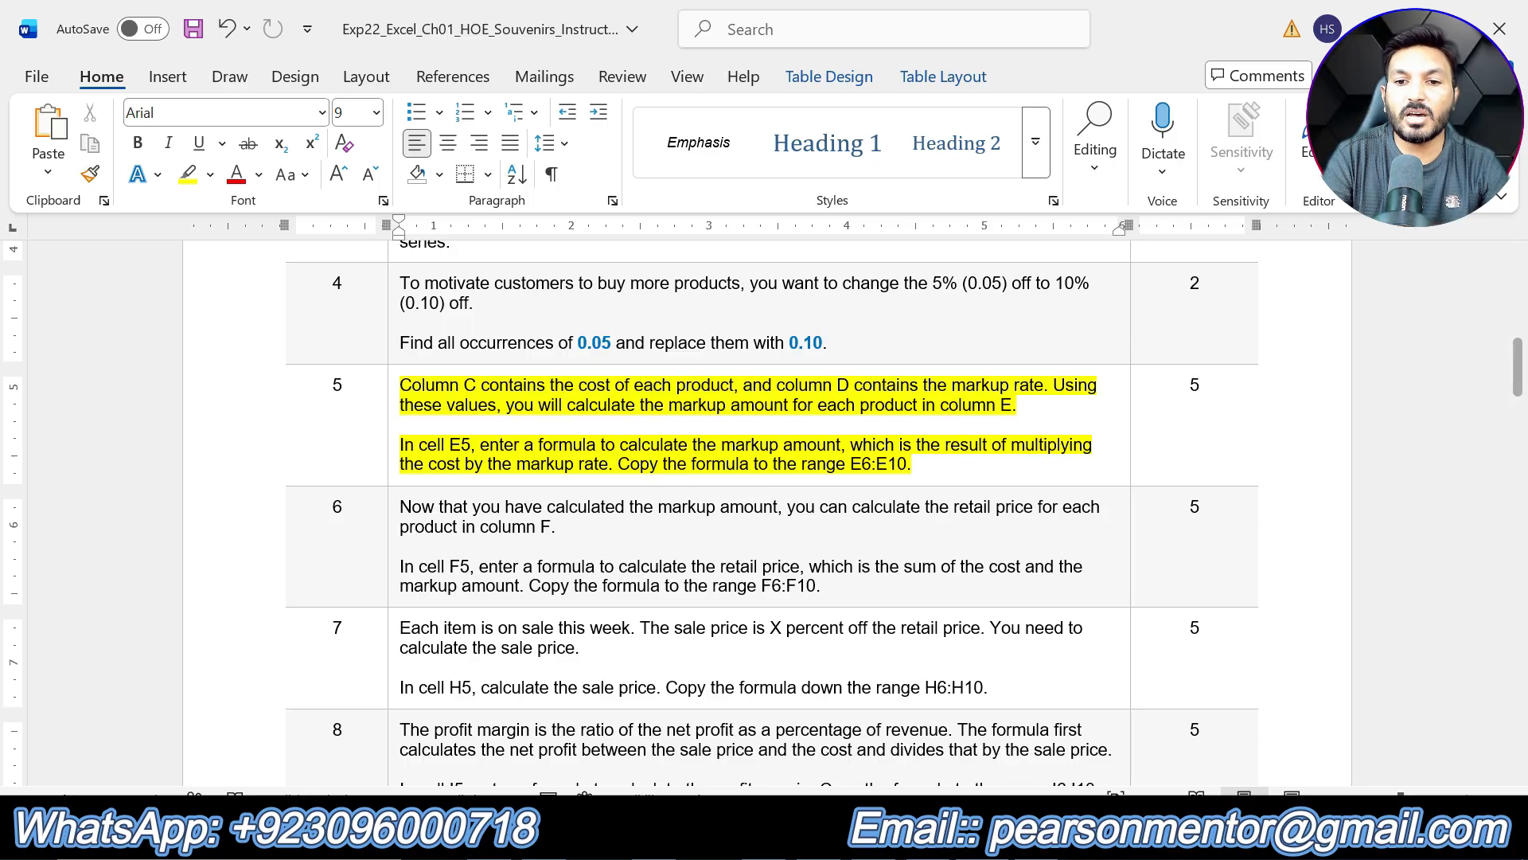
Switch to the Excel workbook, enter the markup amount formula =C5*D5 in cell E5 and copy it down to E10.
key(alt+Tab)
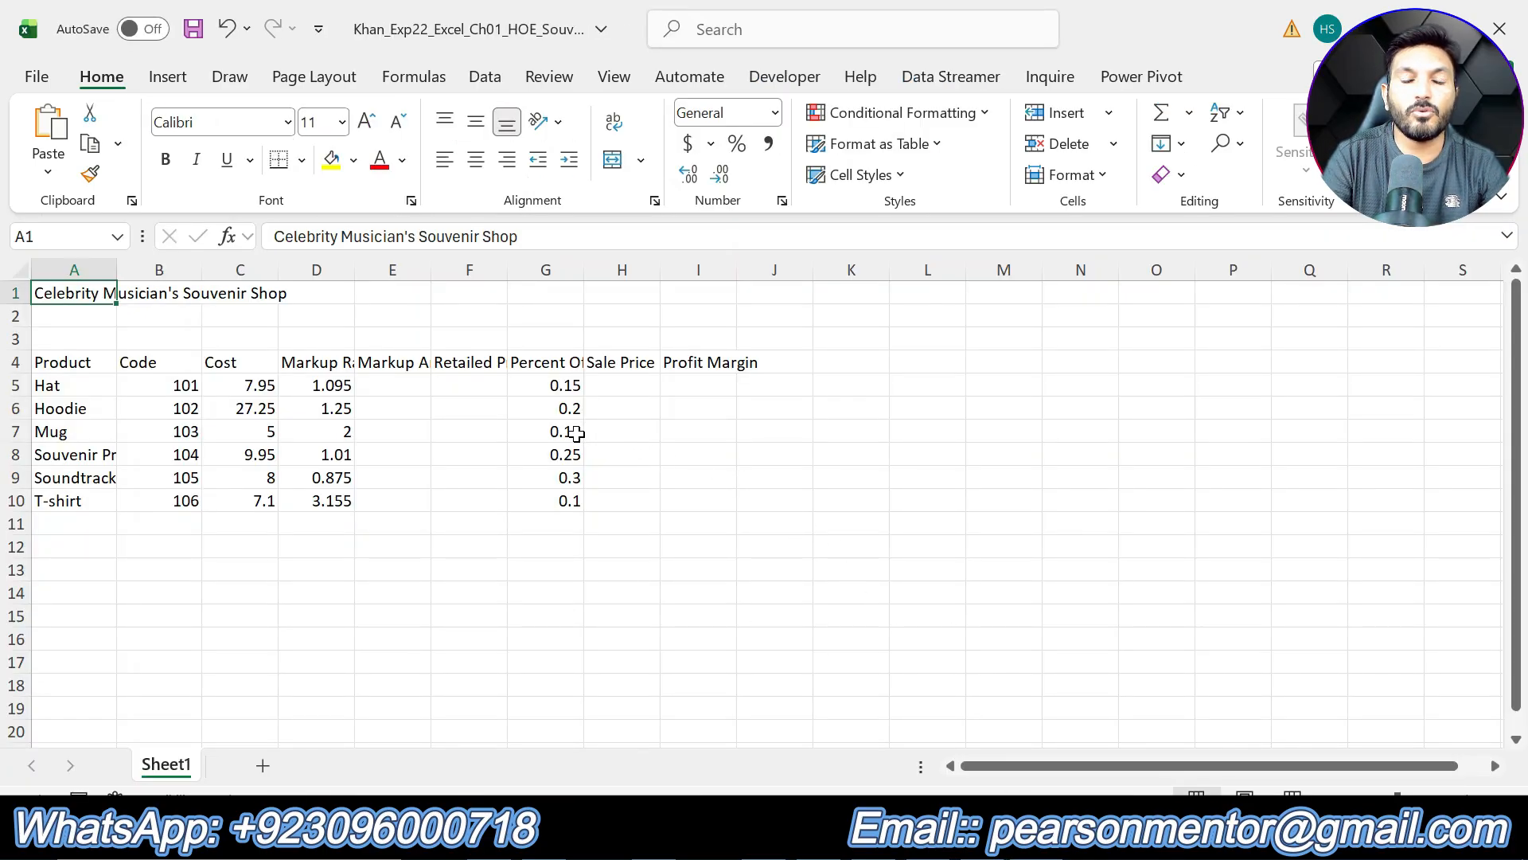
click(415, 386)
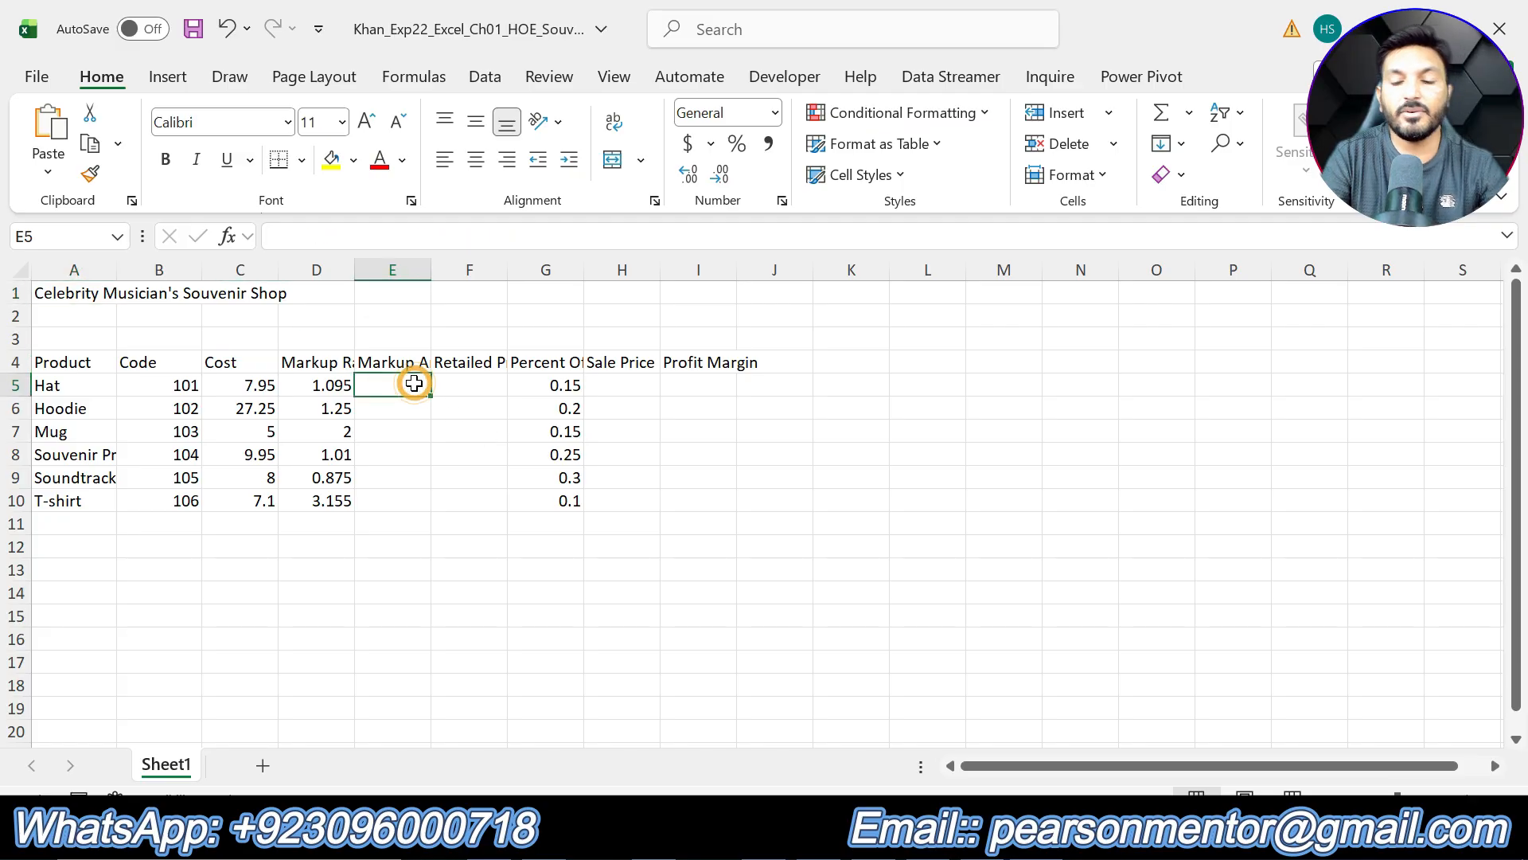
text(=)
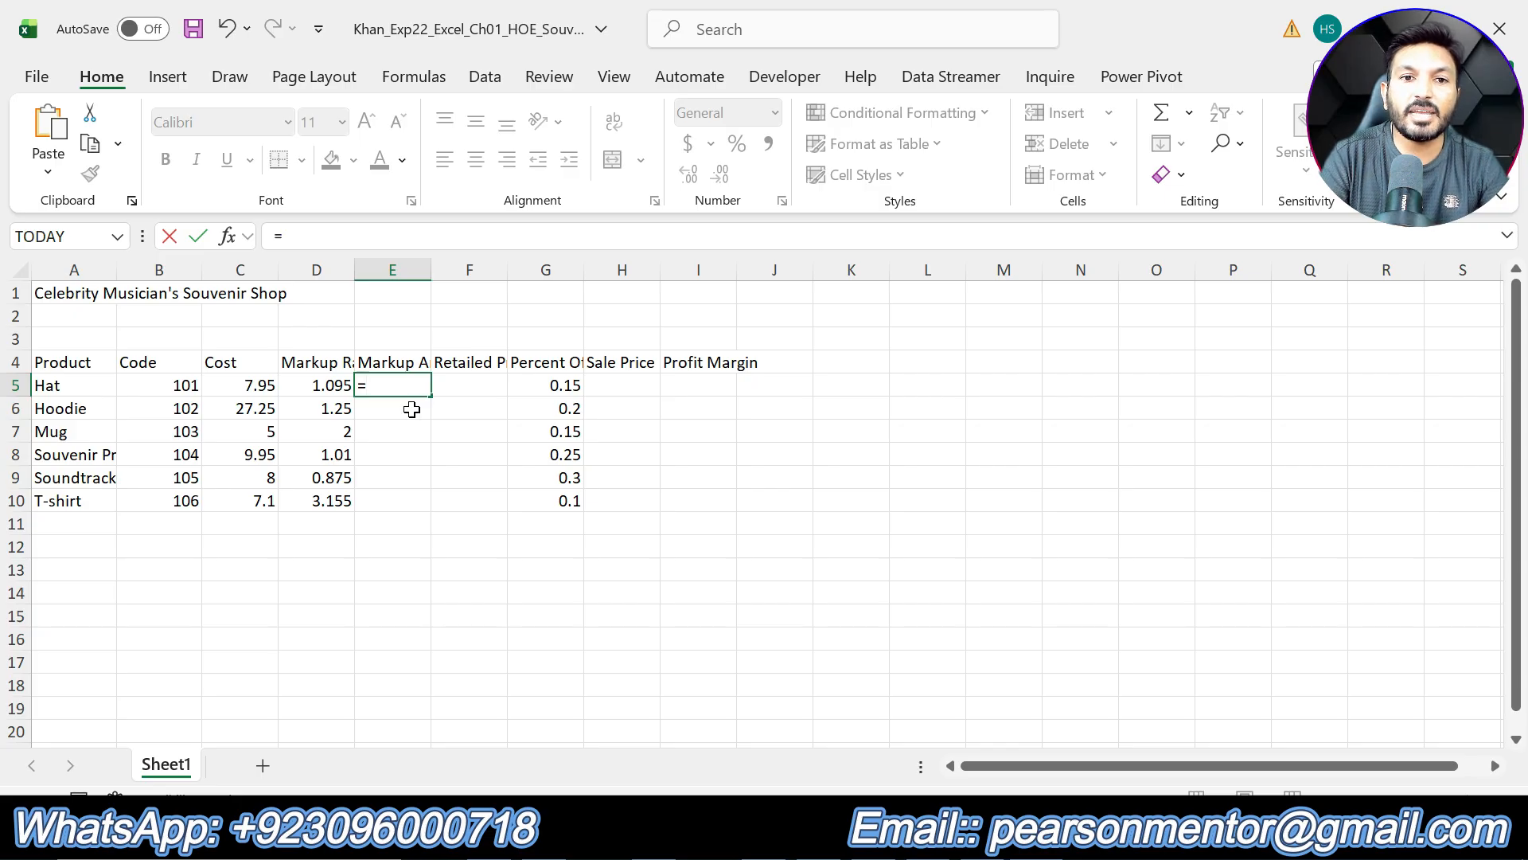
click(259, 386)
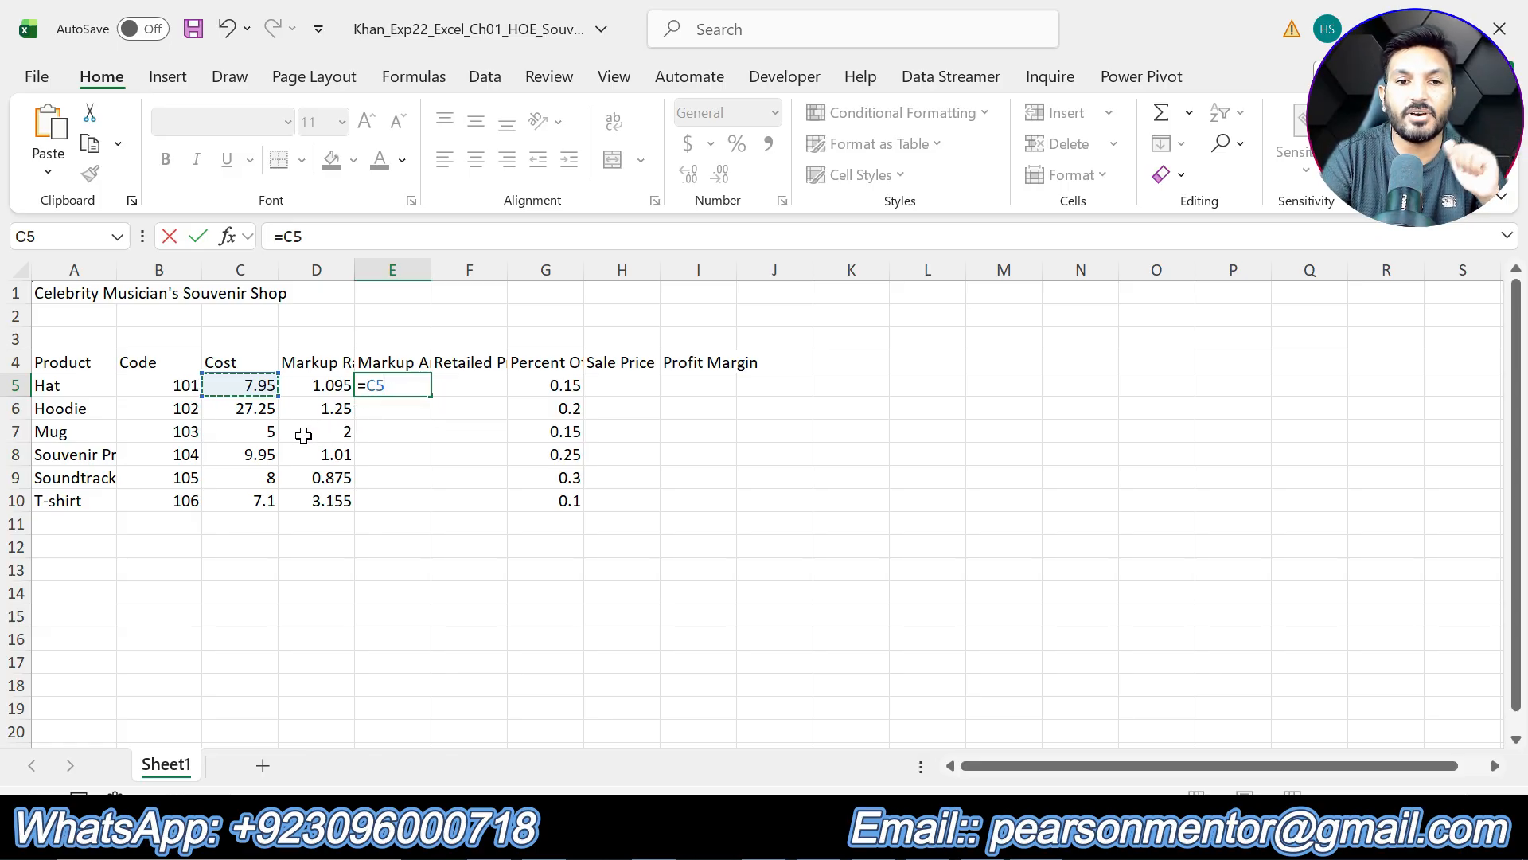
text(*)
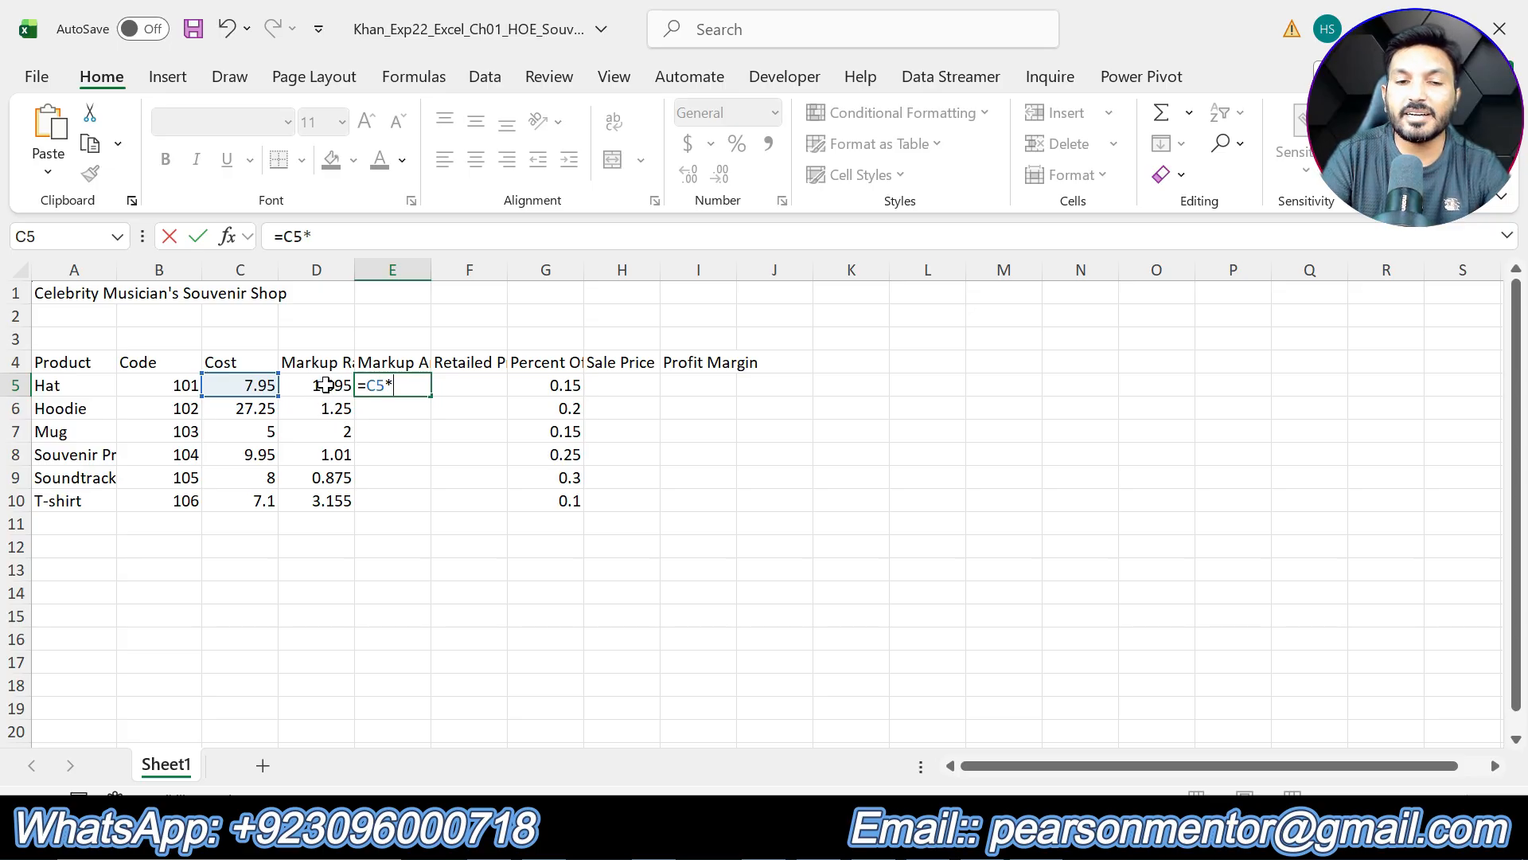
click(325, 385)
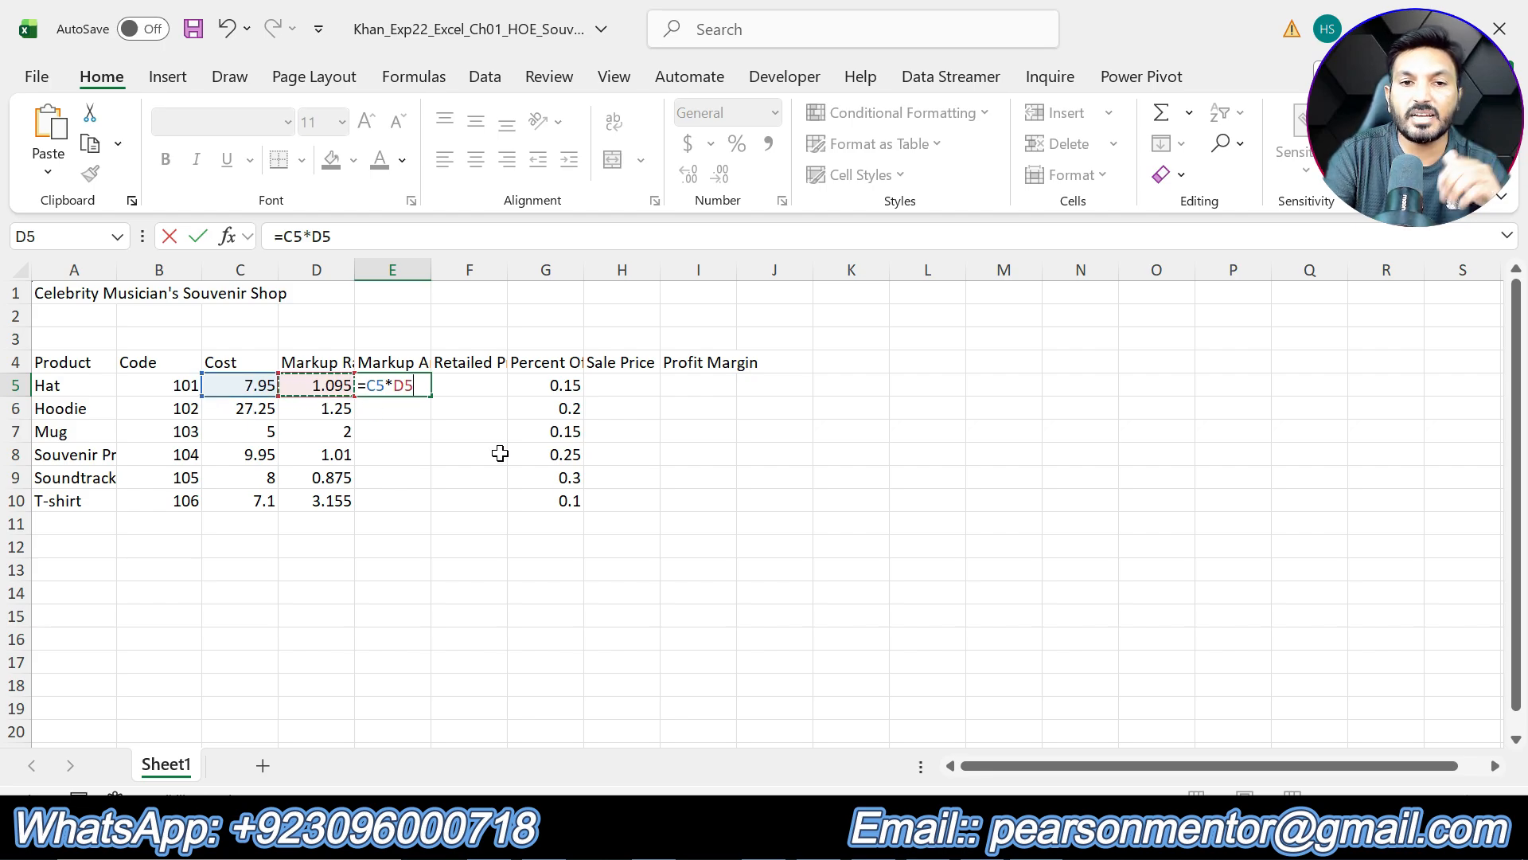
key(Return)
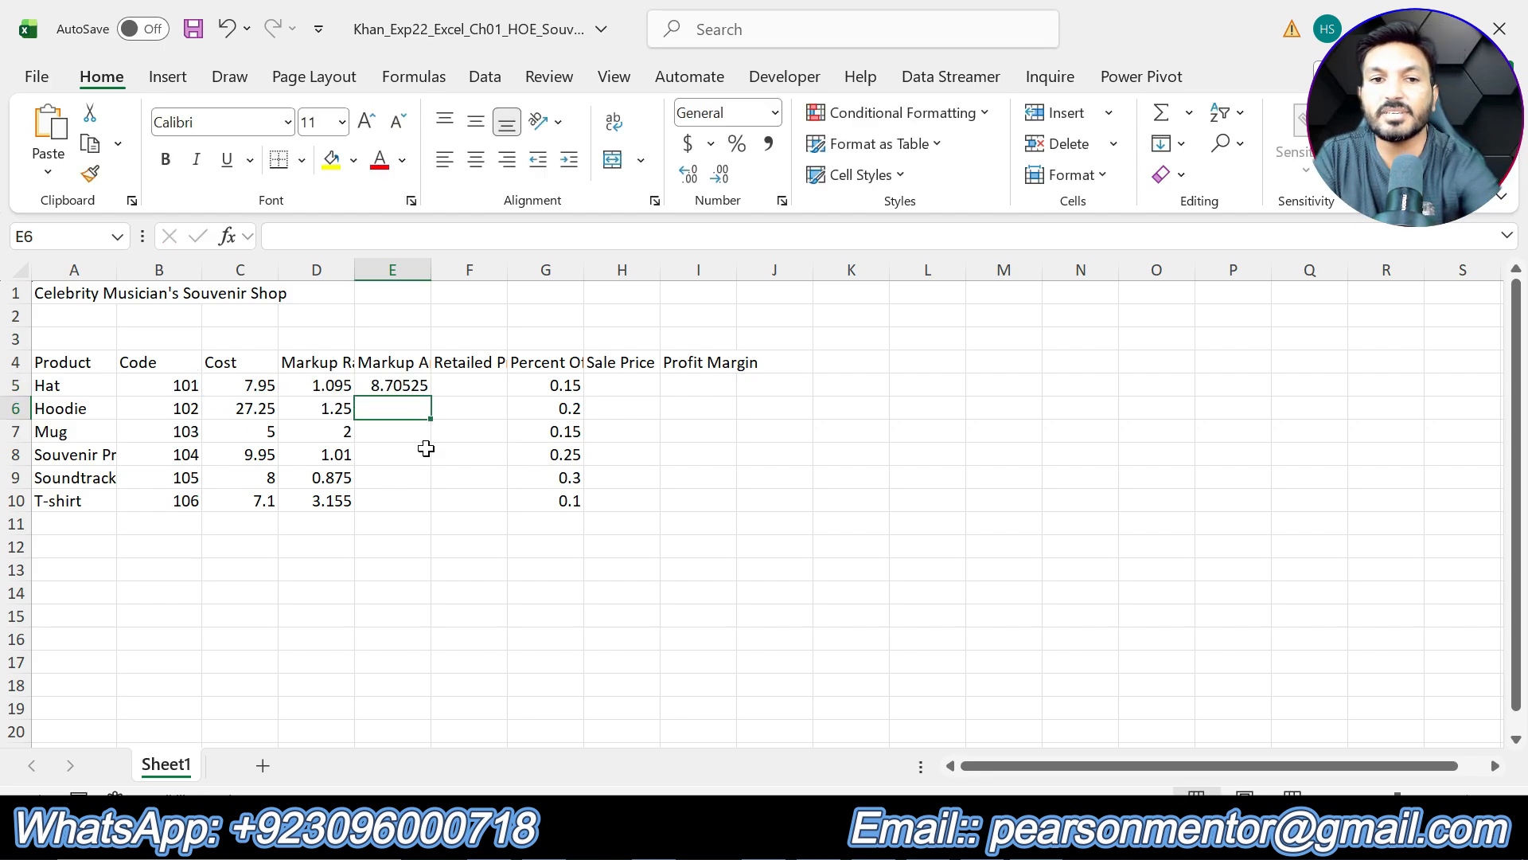
click(385, 387)
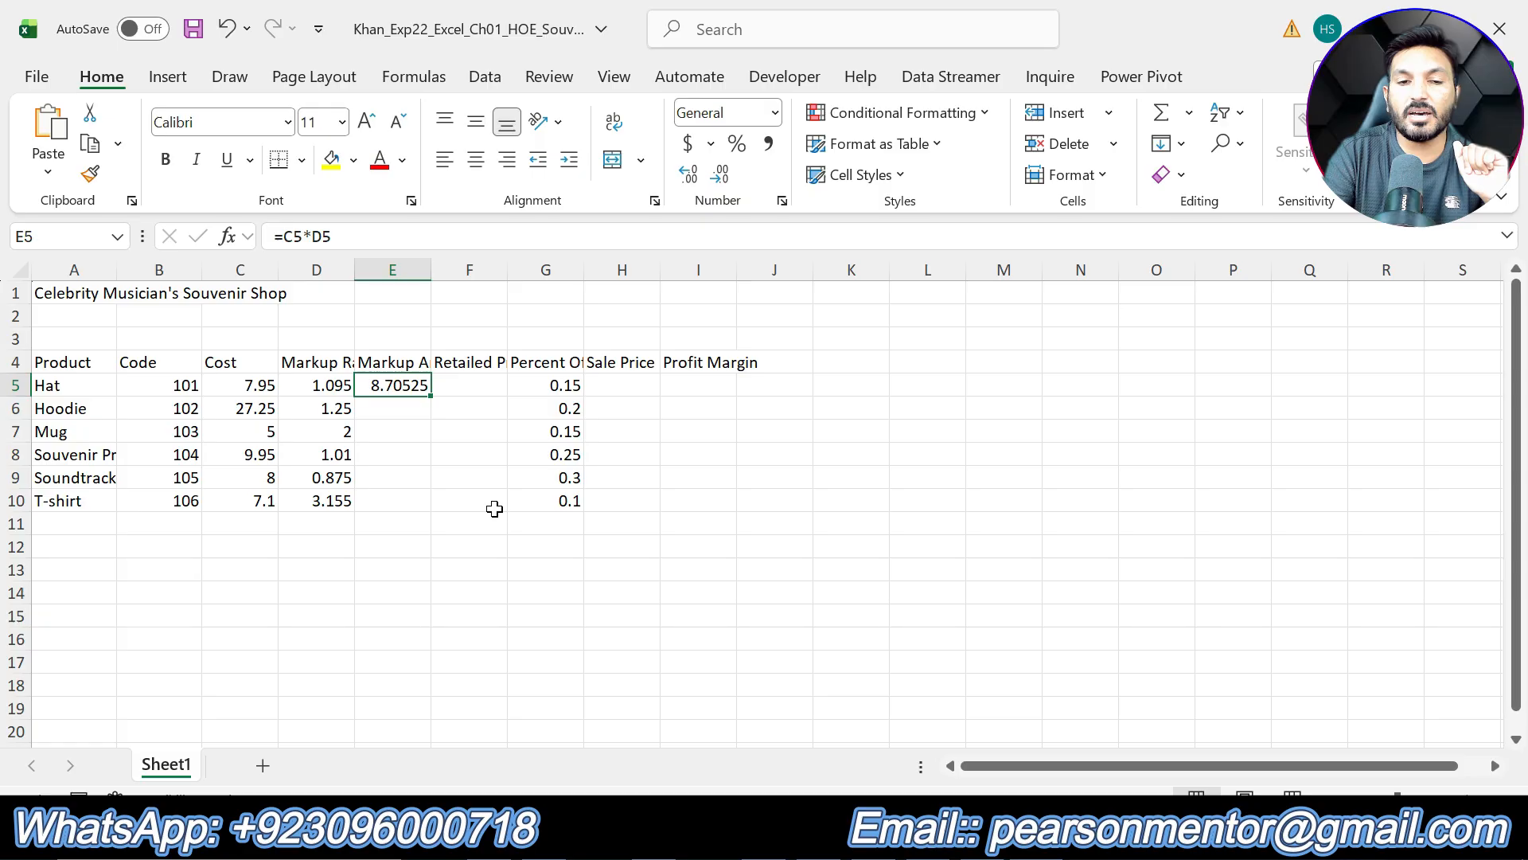
drag(431, 396, 427, 509)
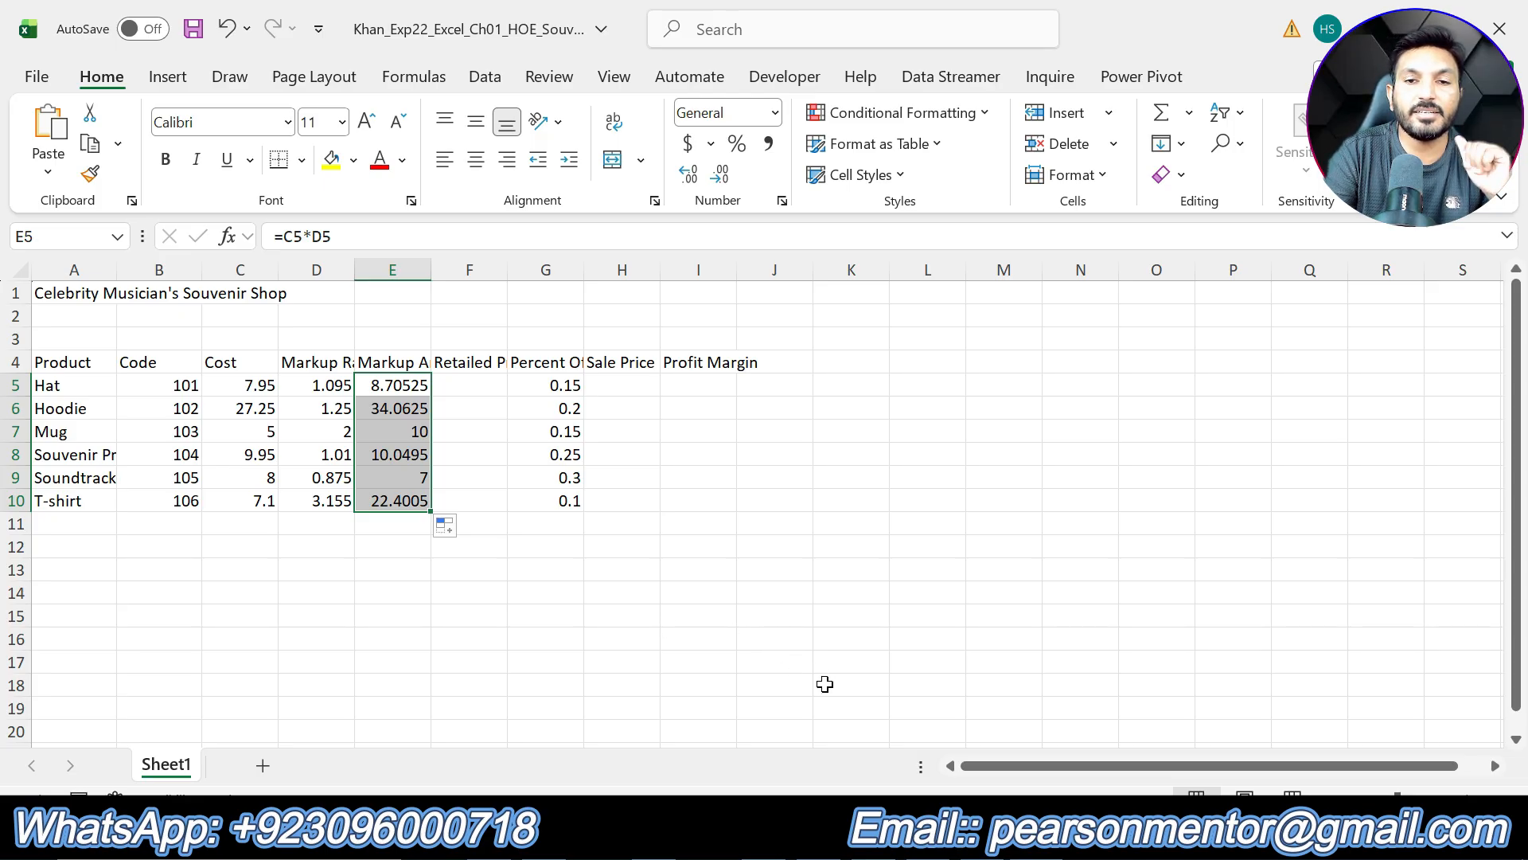
Switch to the Word instructions, undo the step 5 highlight and highlight the step 6 instructions in yellow.
click(899, 835)
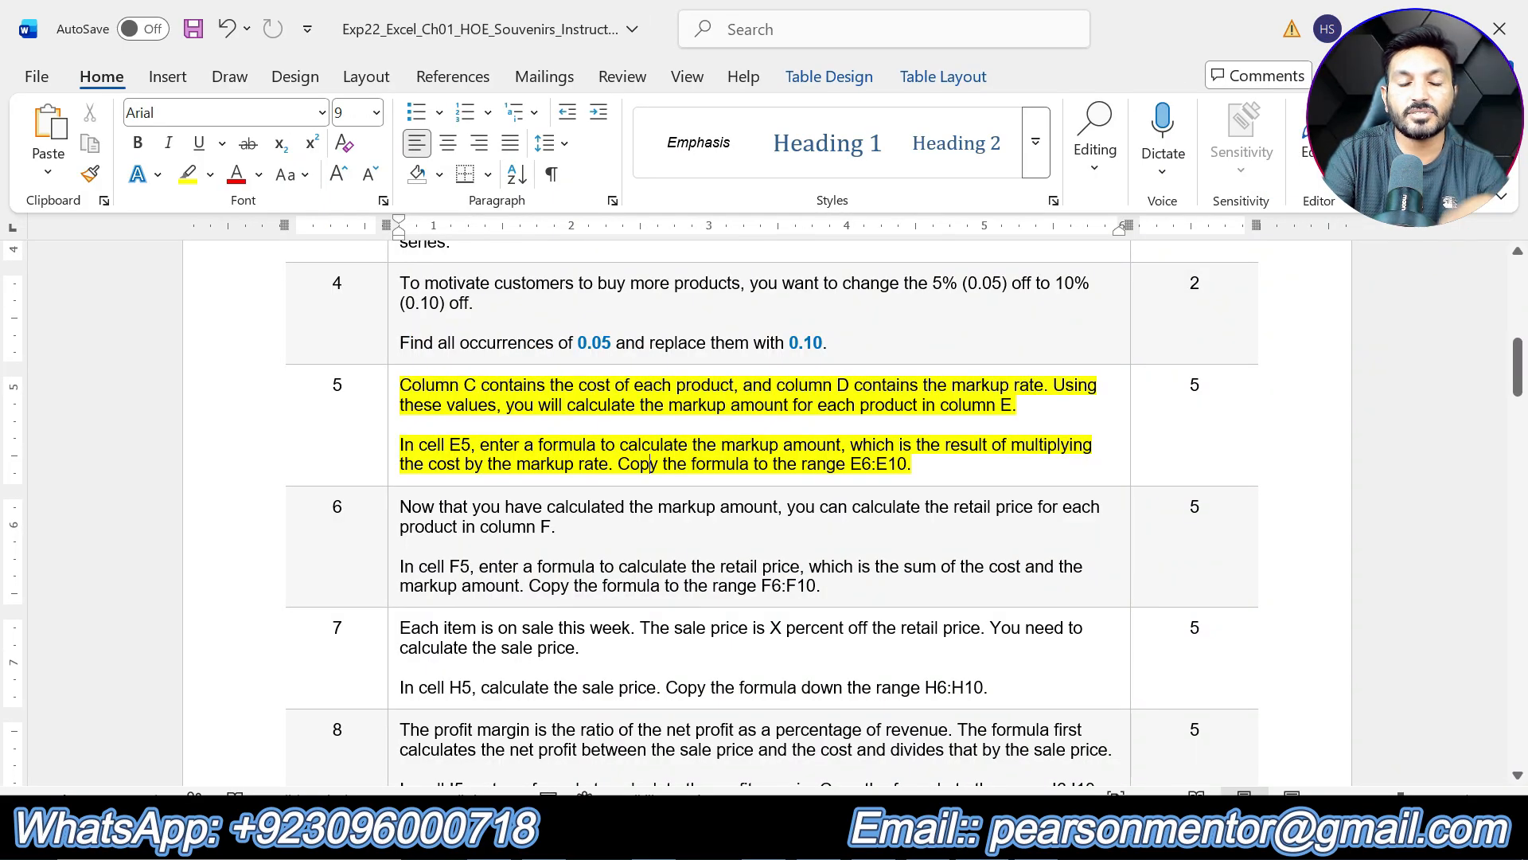
key(ctrl+z)
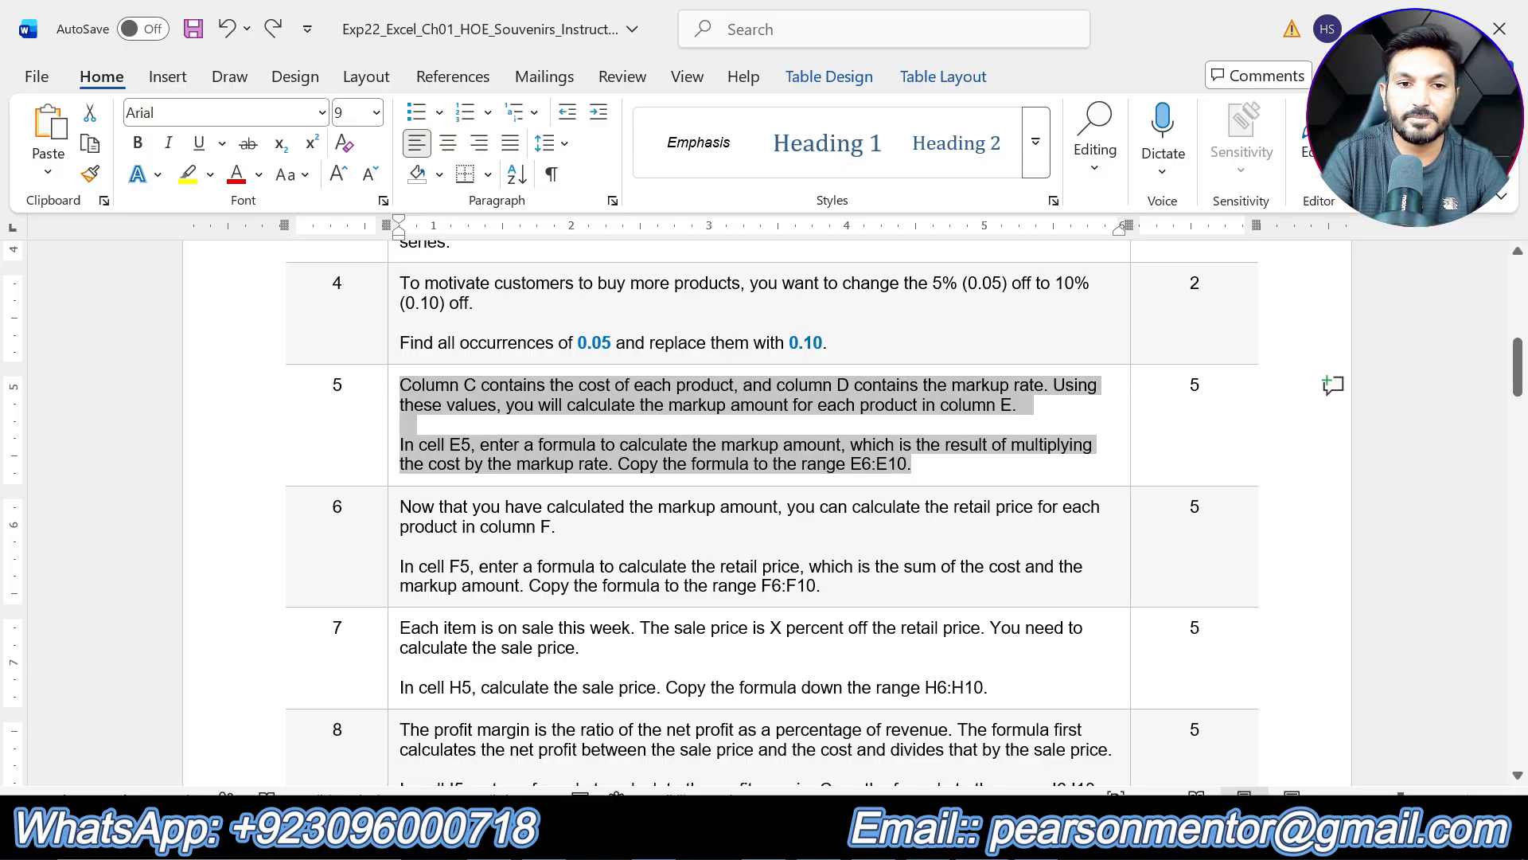
click(822, 585)
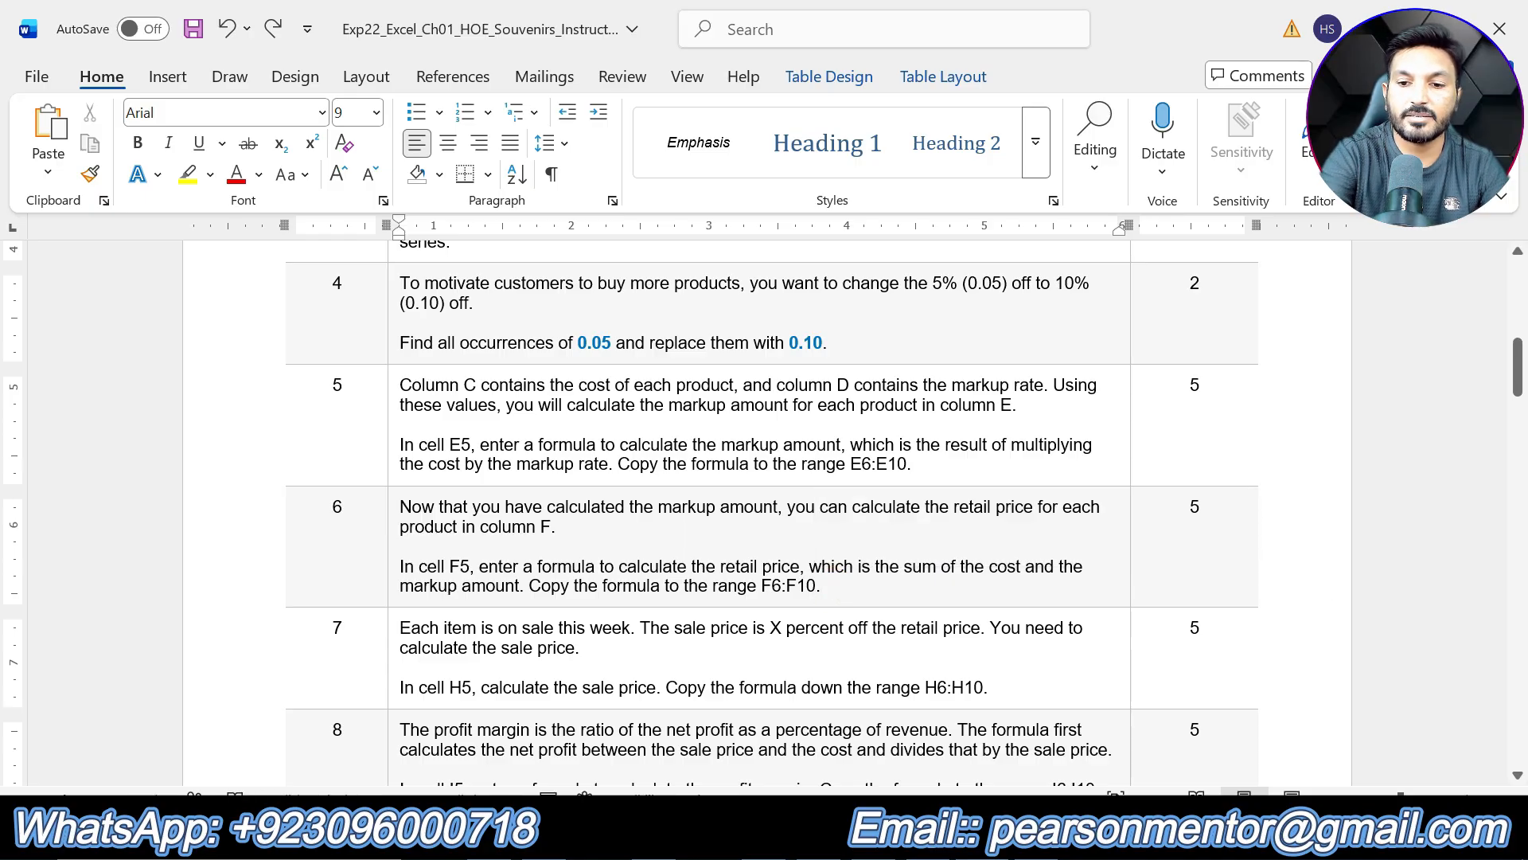
drag(820, 585, 400, 510)
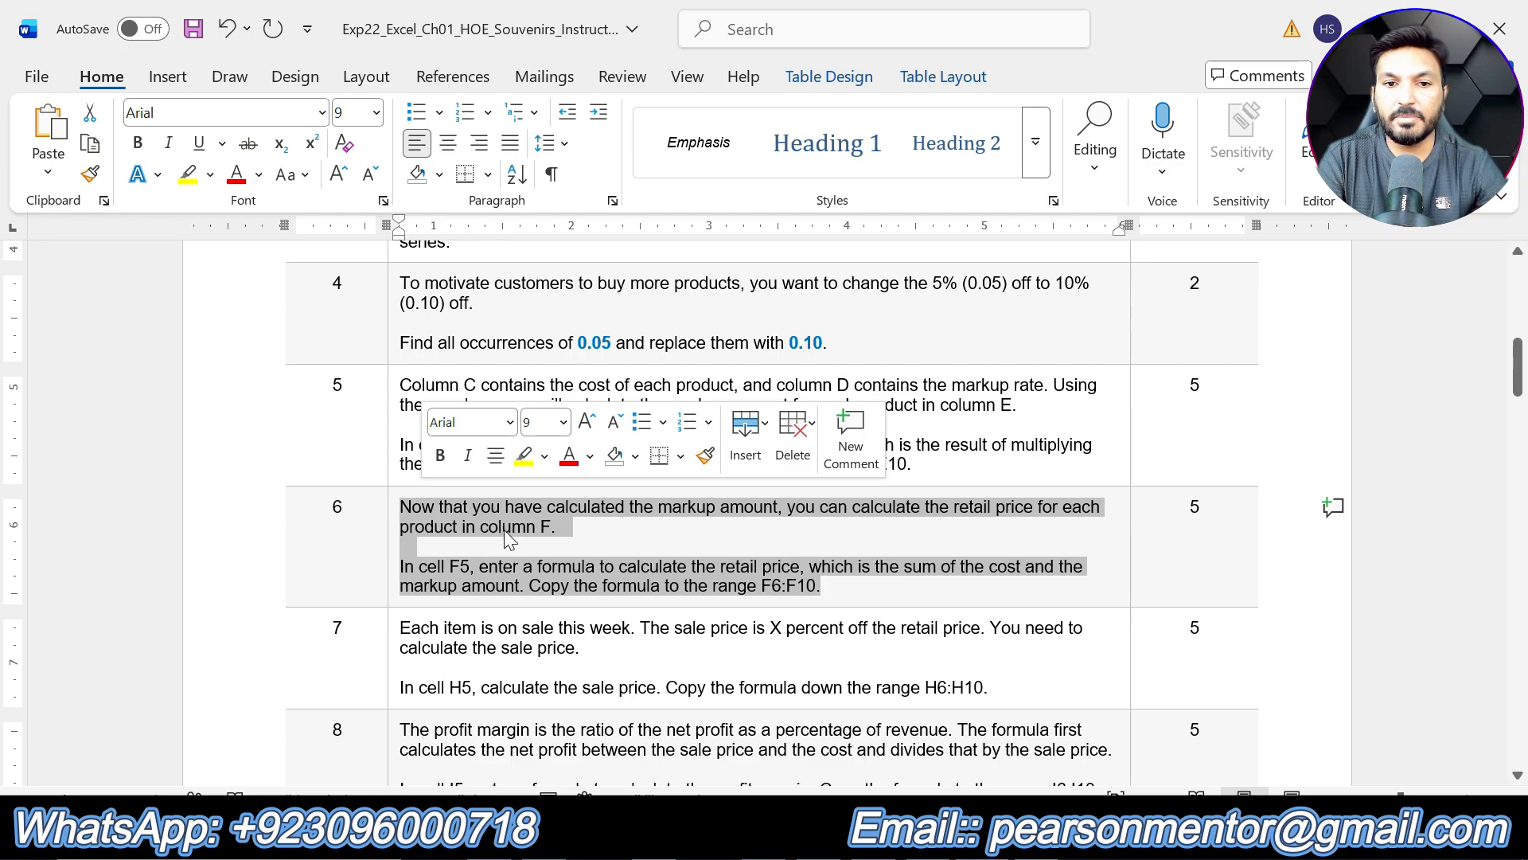
click(516, 460)
click(573, 586)
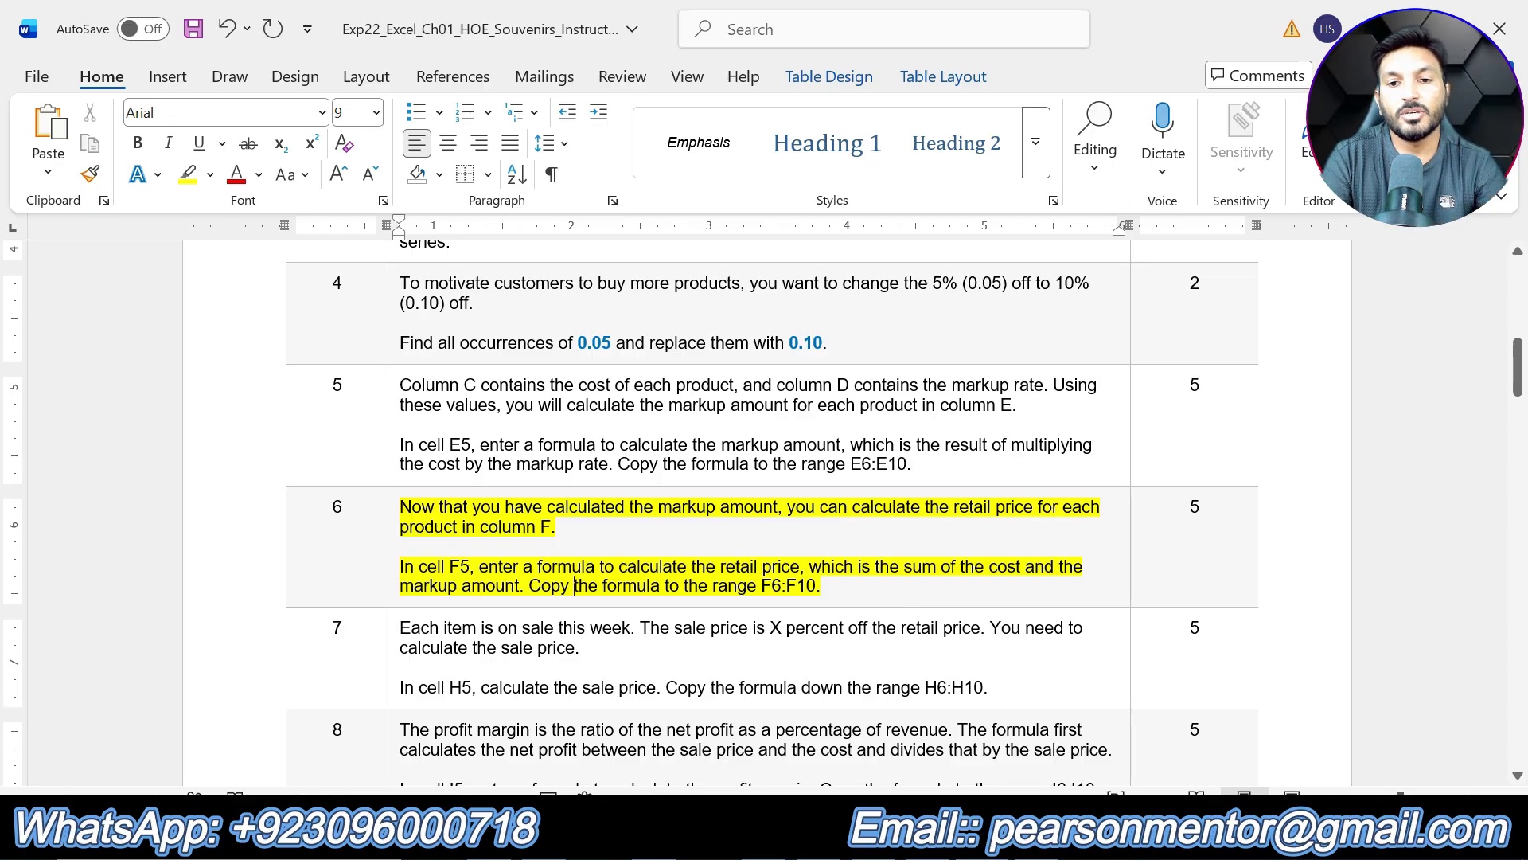
Switch to the Excel workbook, enter the retail price formula =C5+E5 in cell F5 and copy it down to F10.
click(1037, 841)
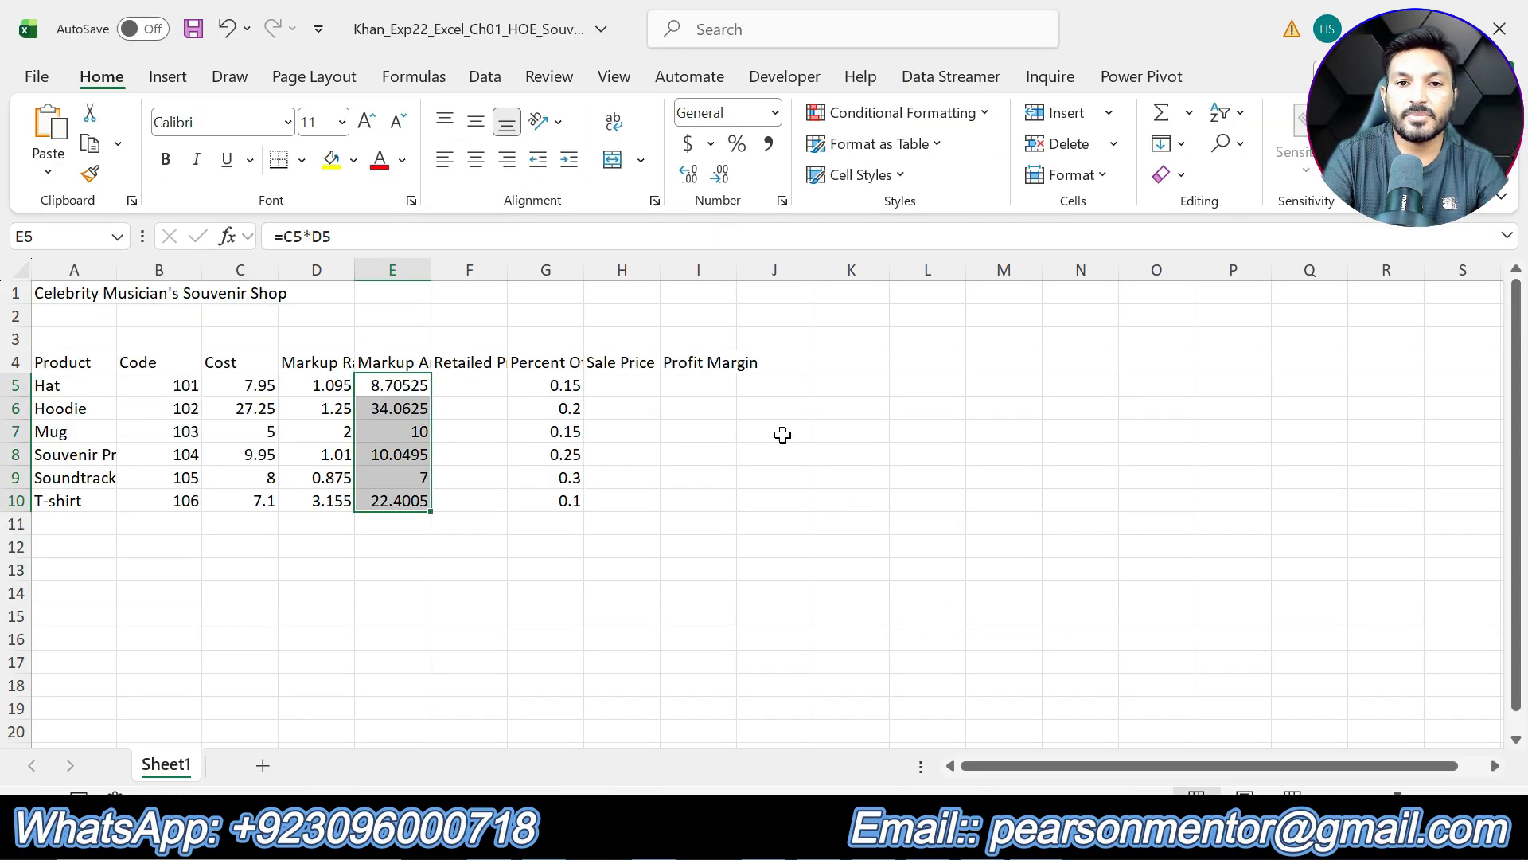
click(487, 385)
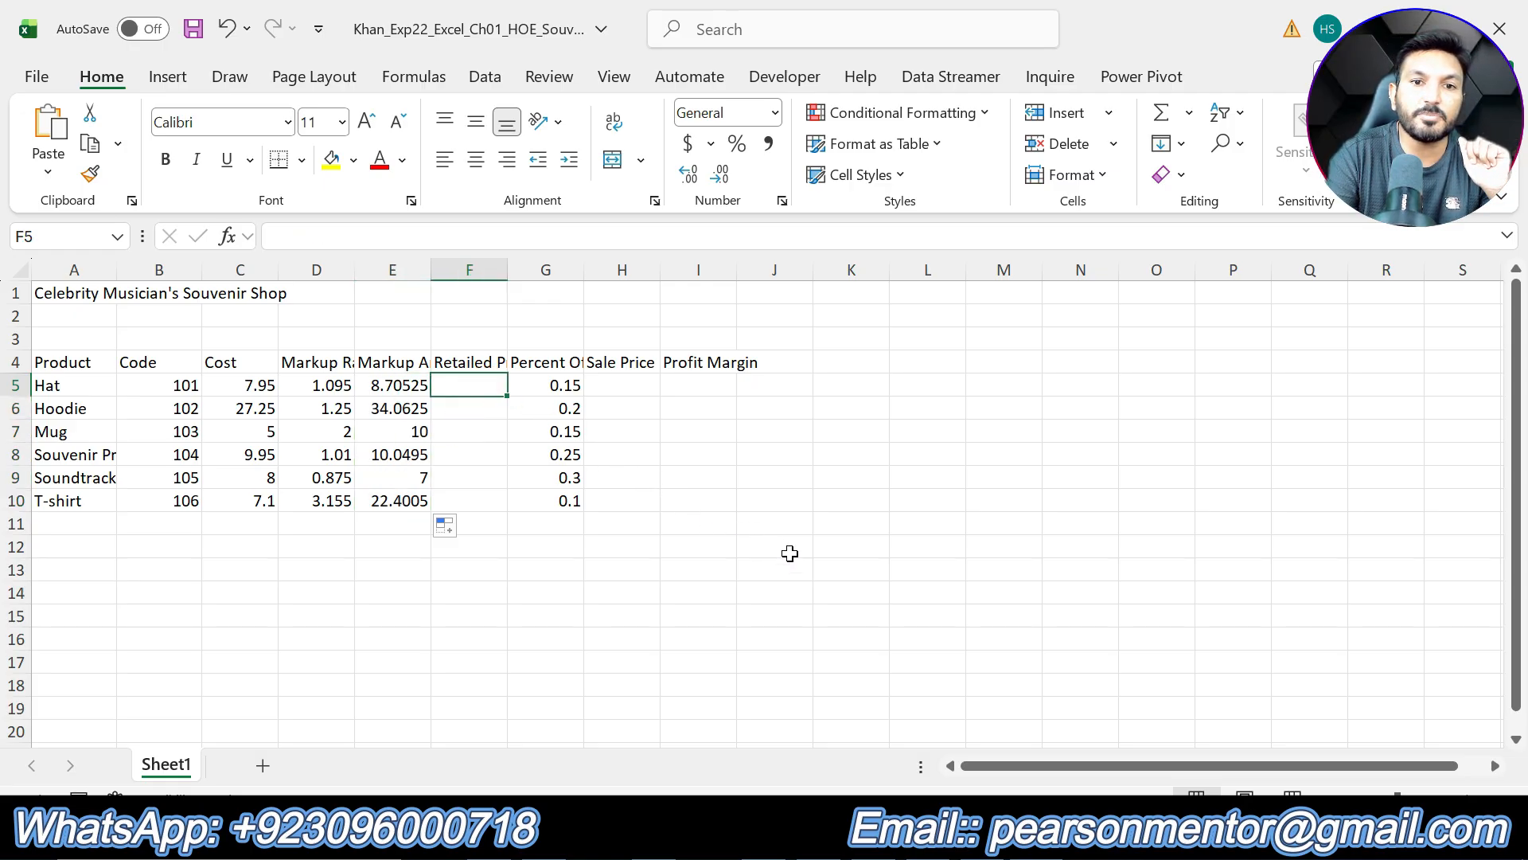
key(alt+Tab)
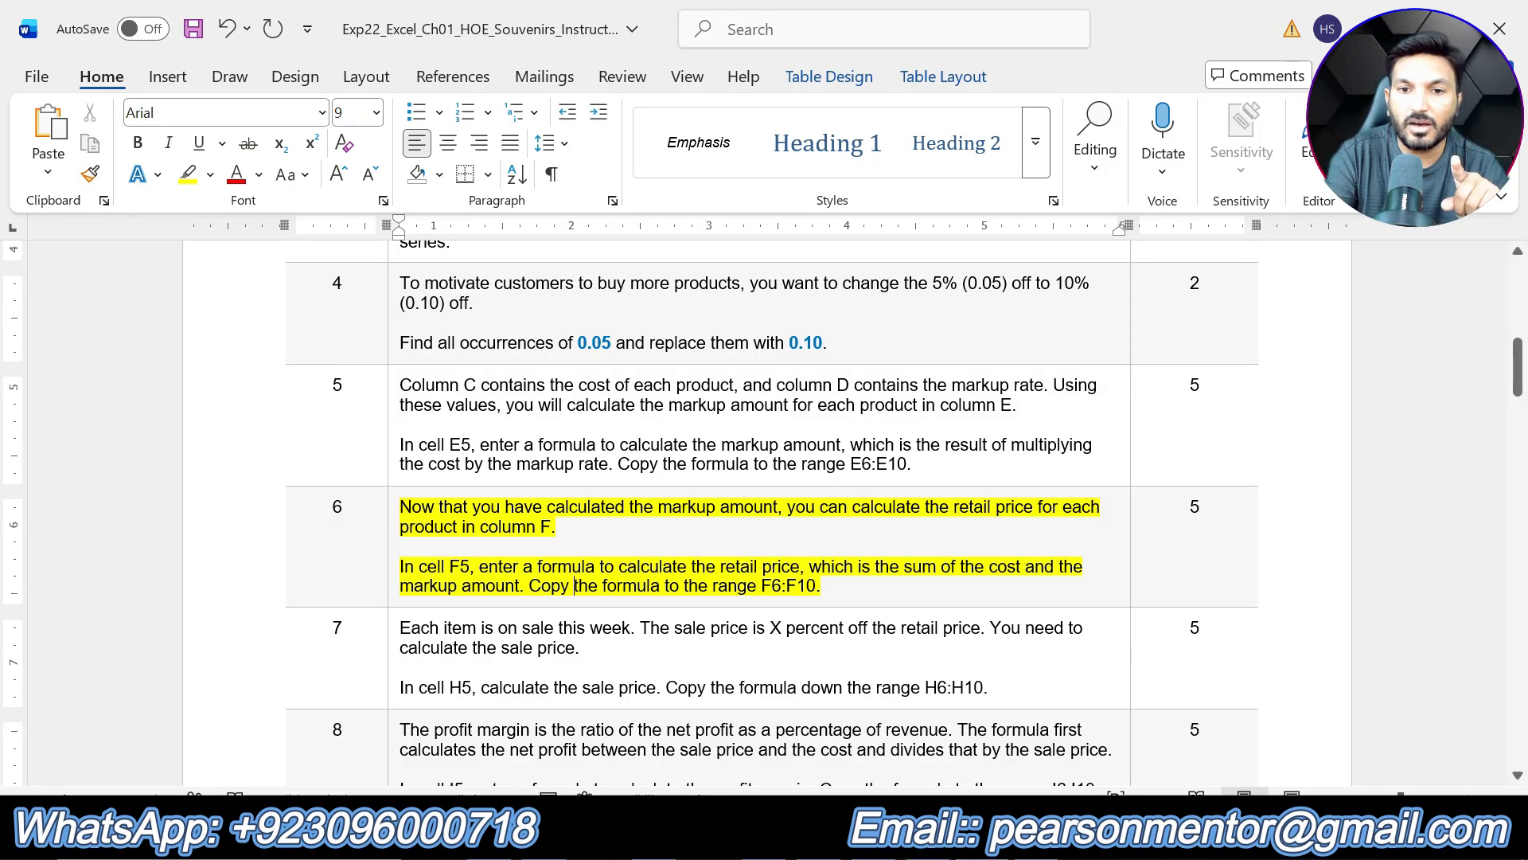
click(961, 837)
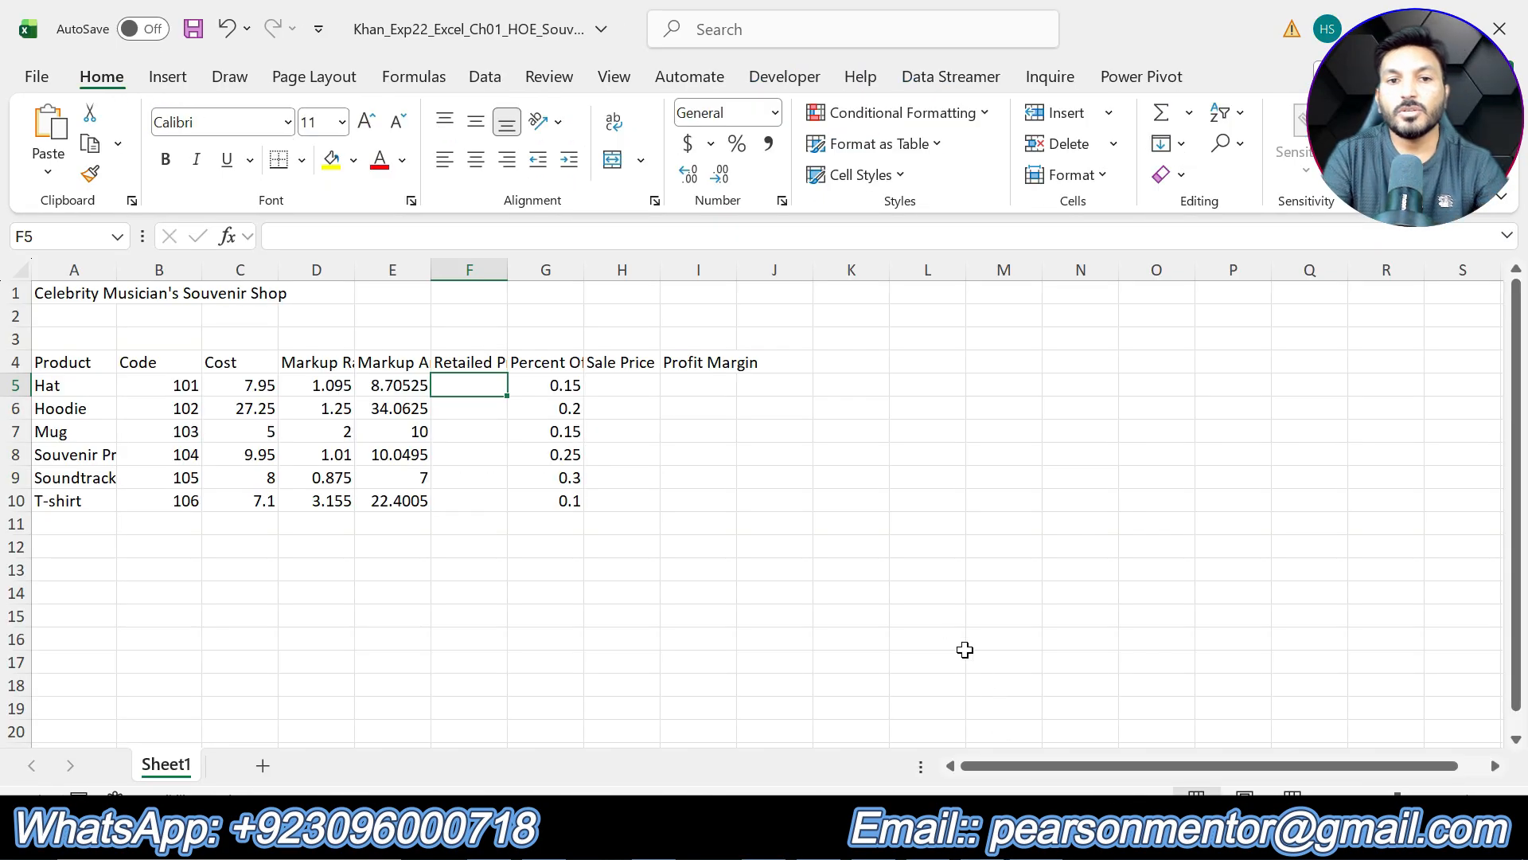
text(=)
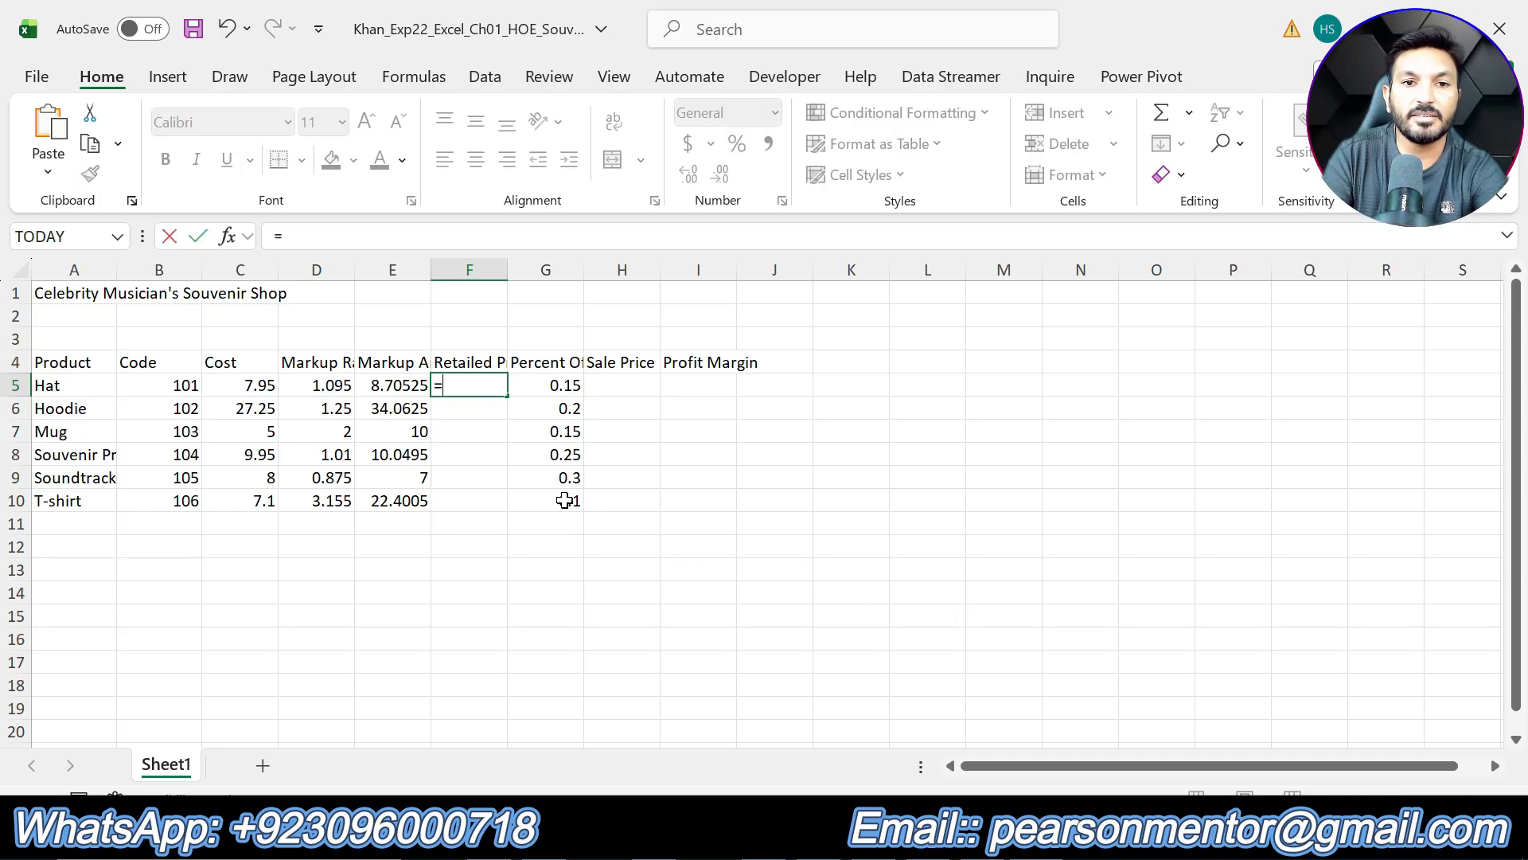
click(256, 384)
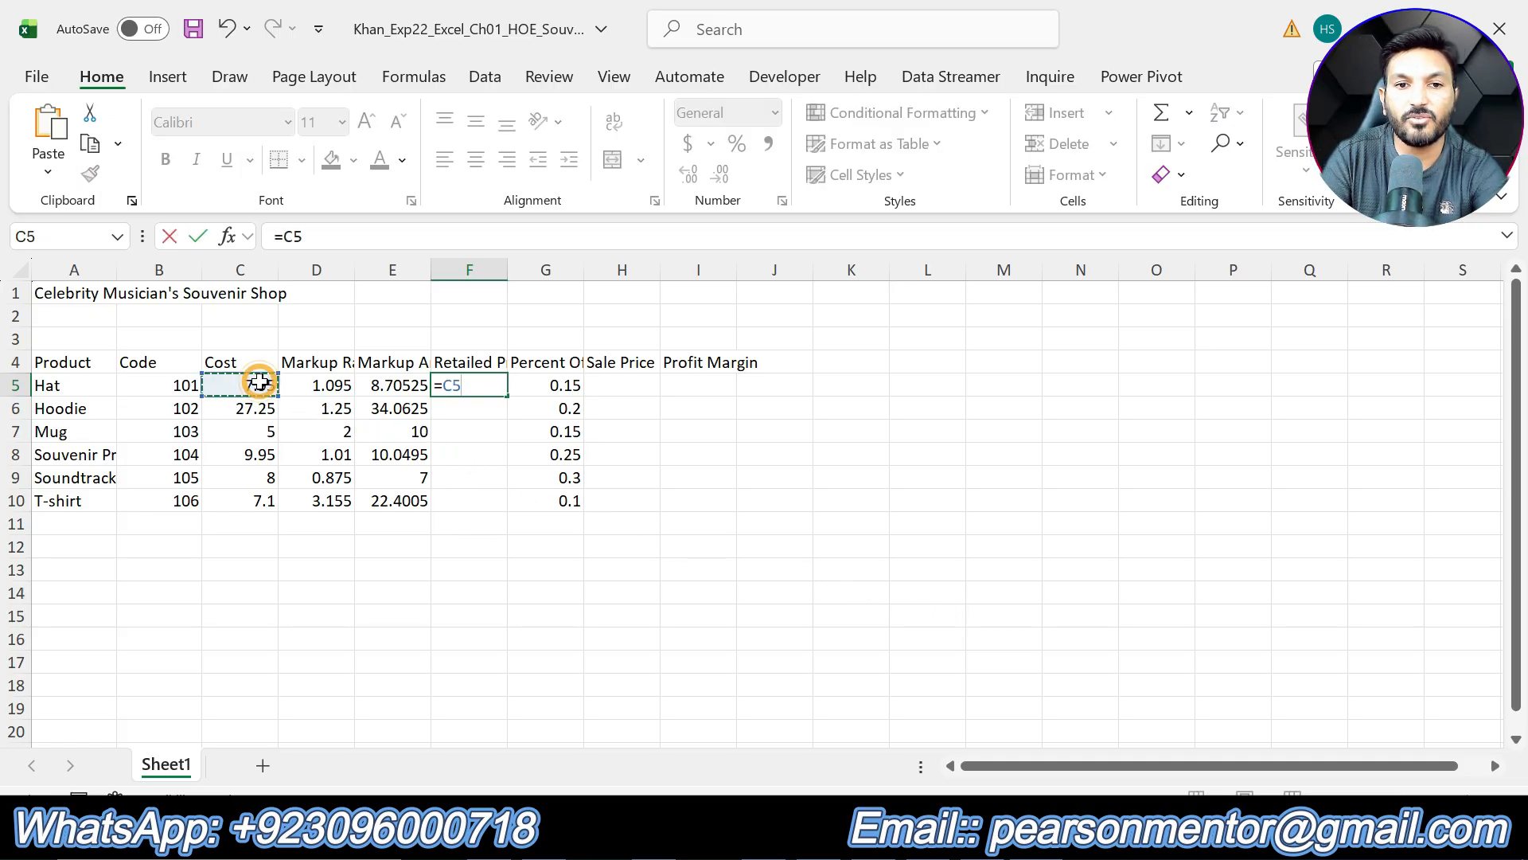
text(+)
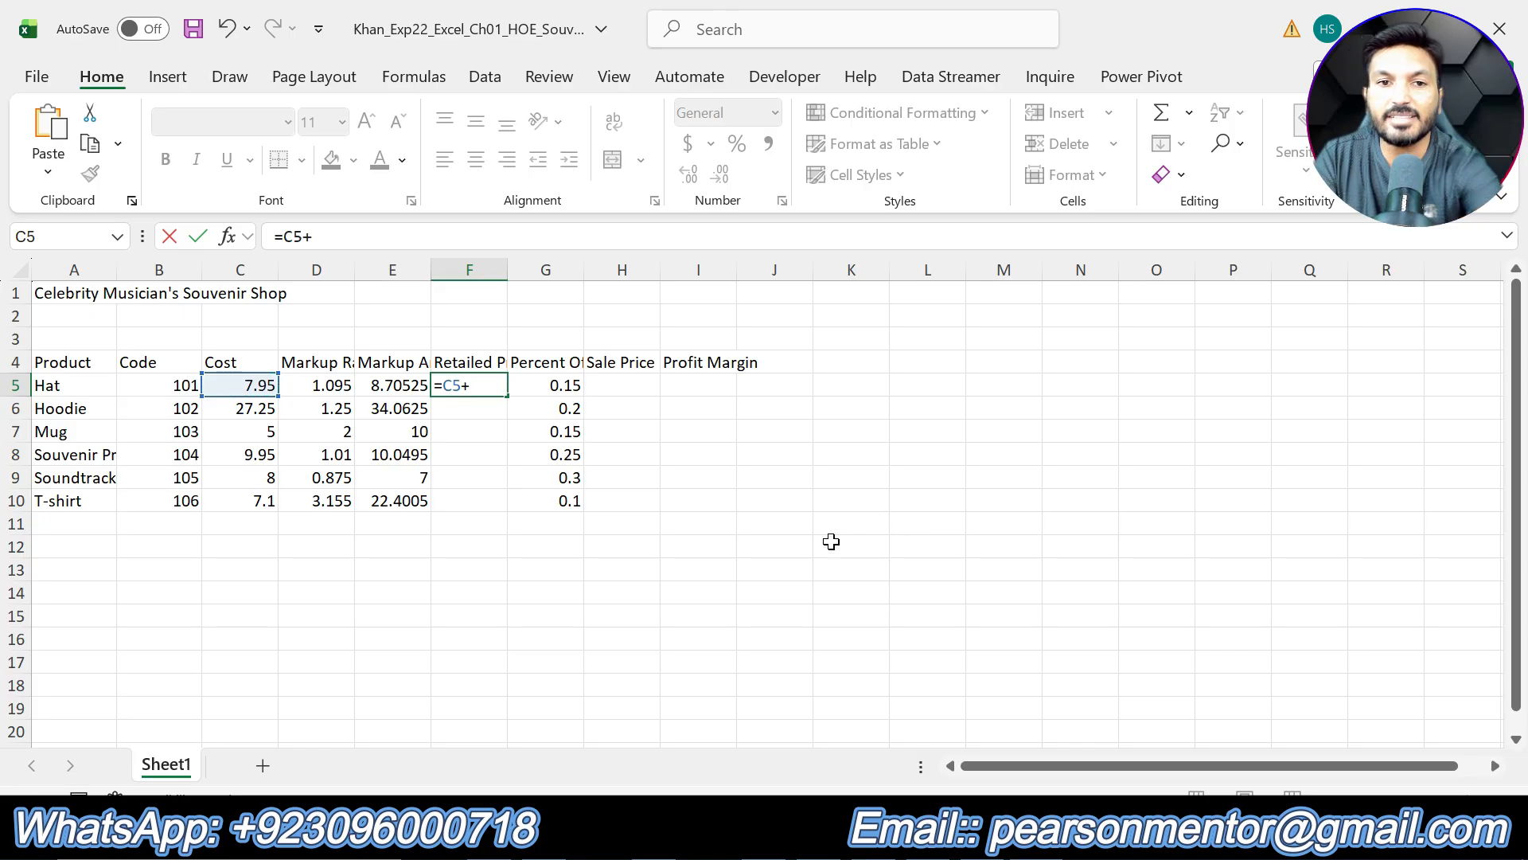
click(411, 388)
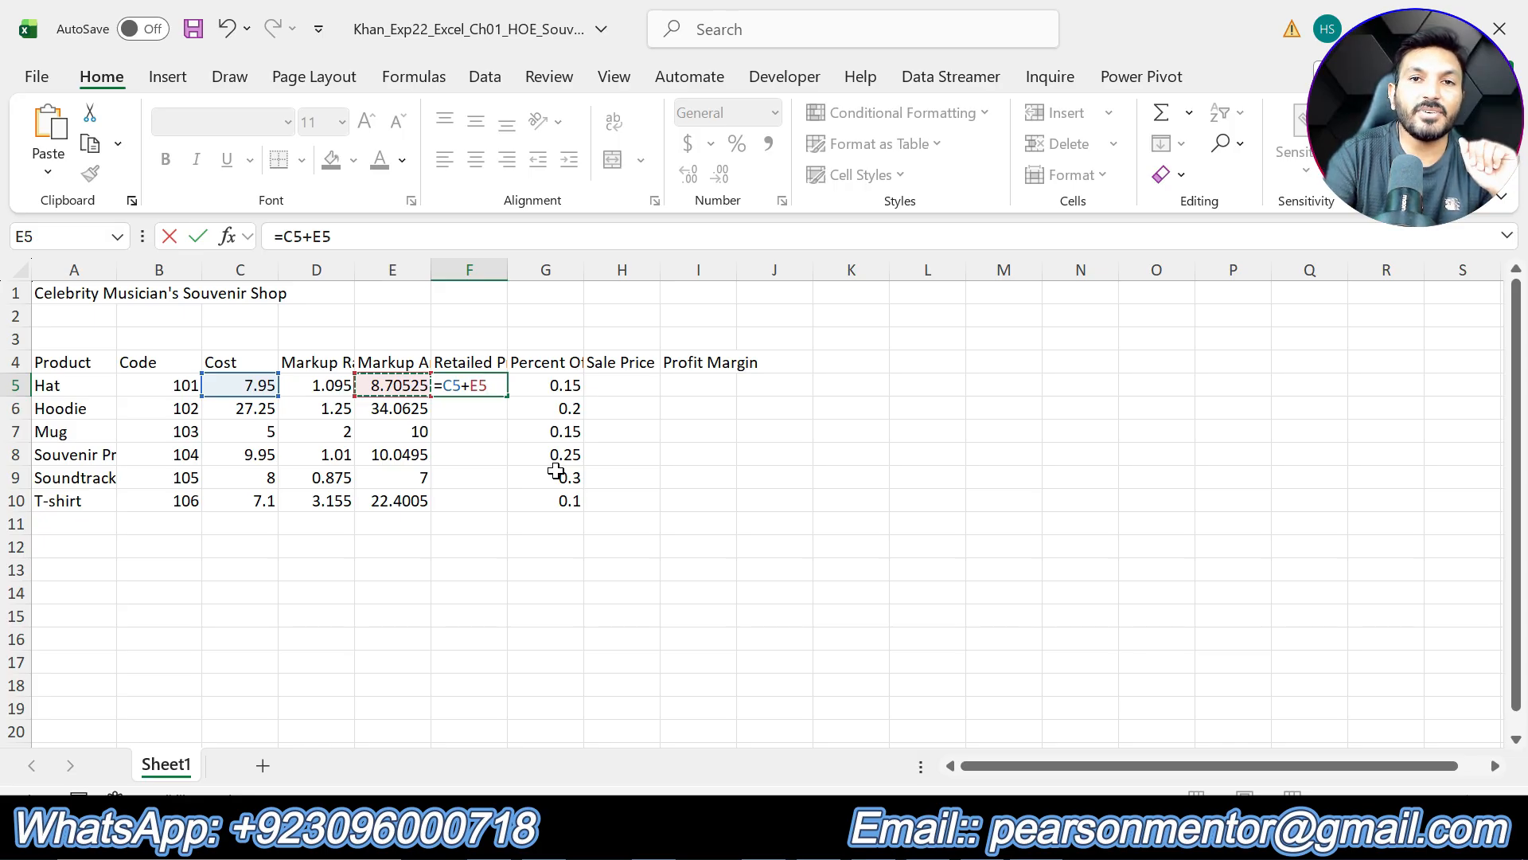
key(Return)
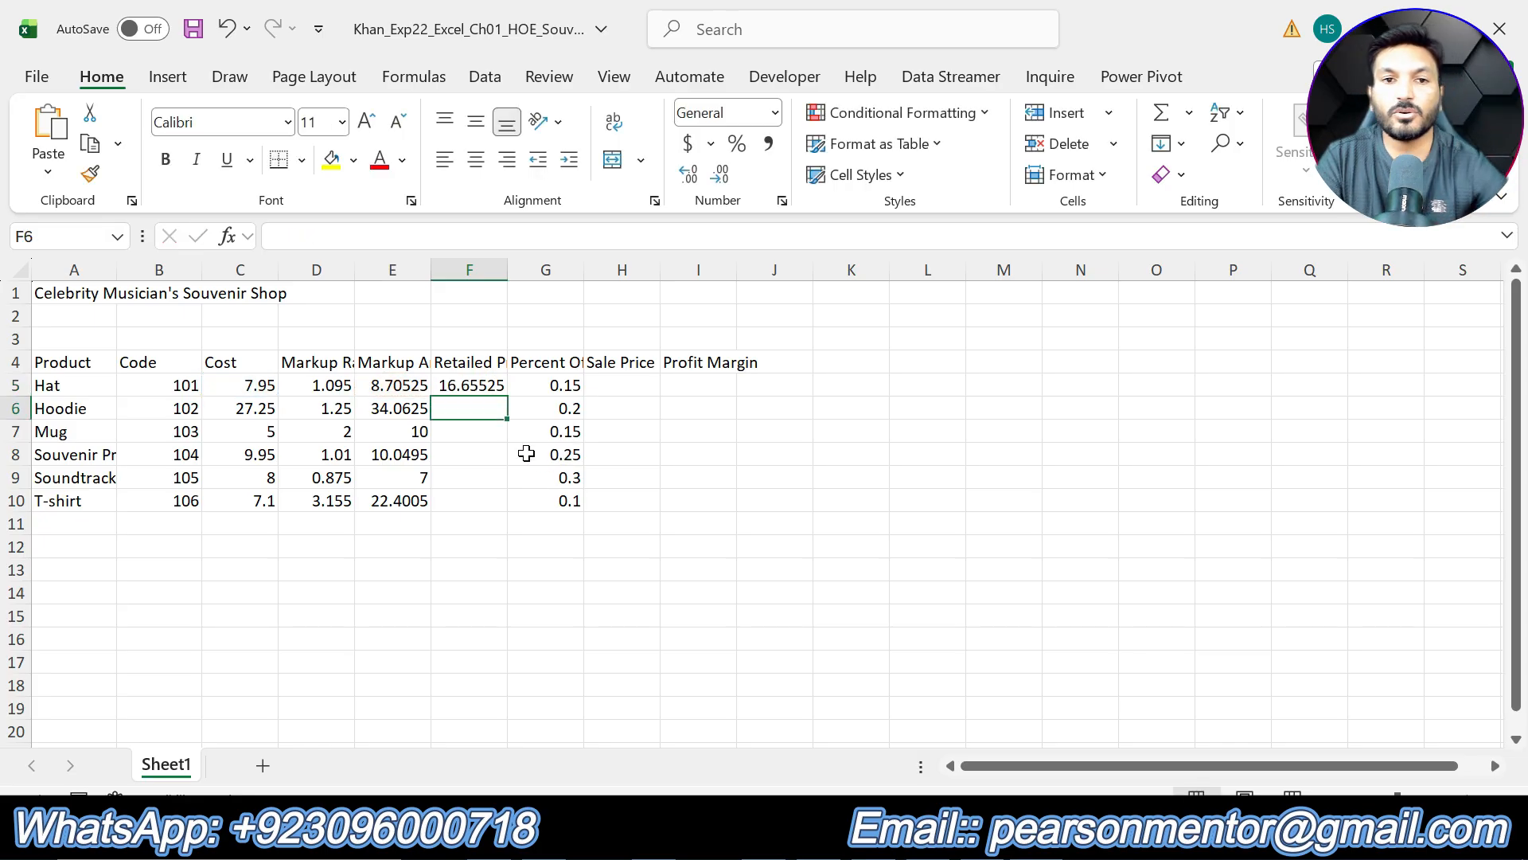
click(497, 388)
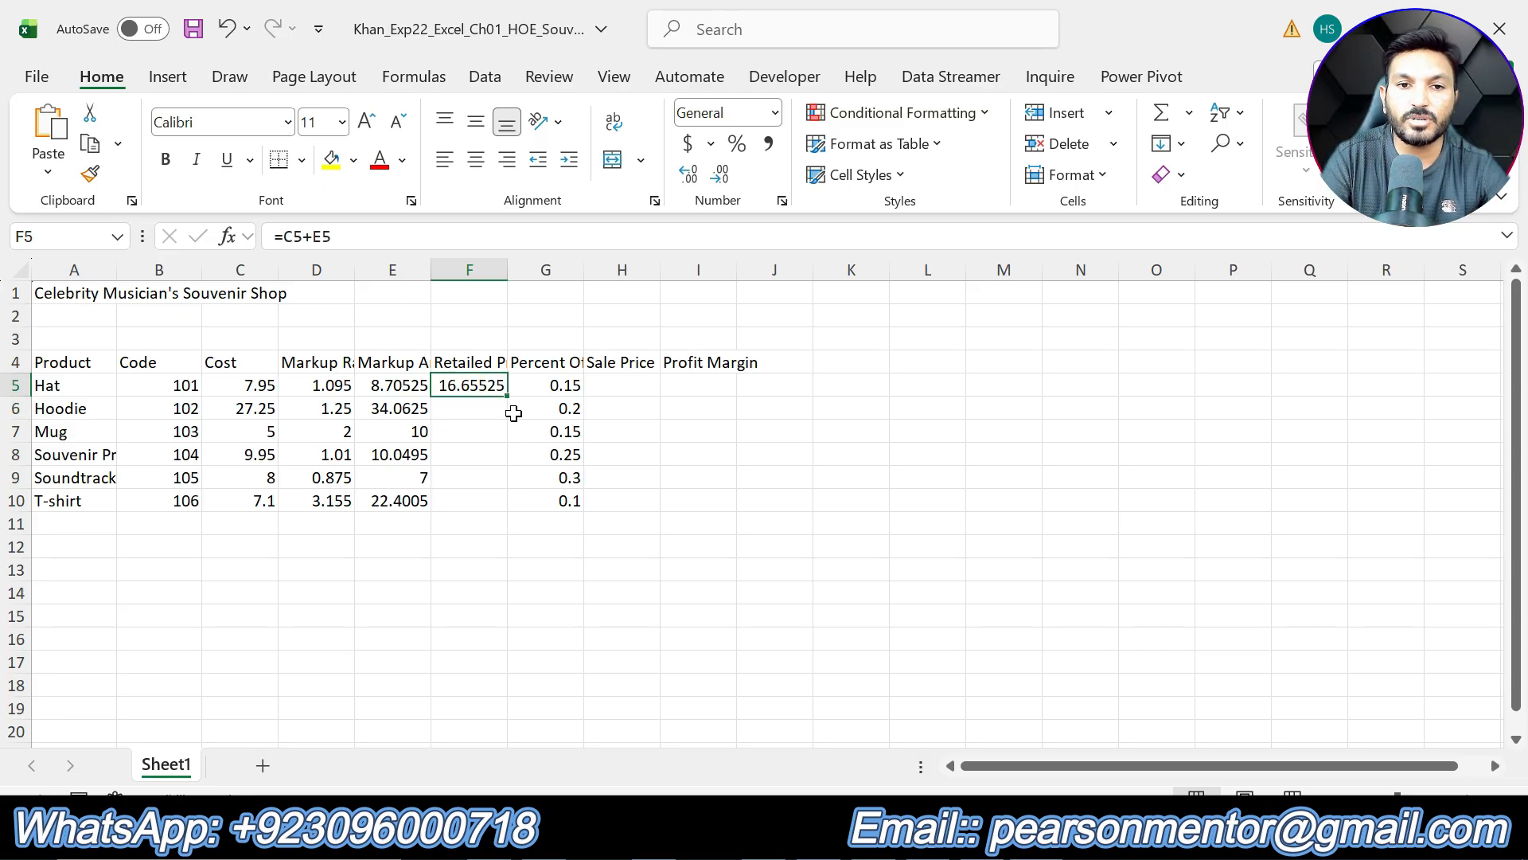
drag(507, 396, 506, 507)
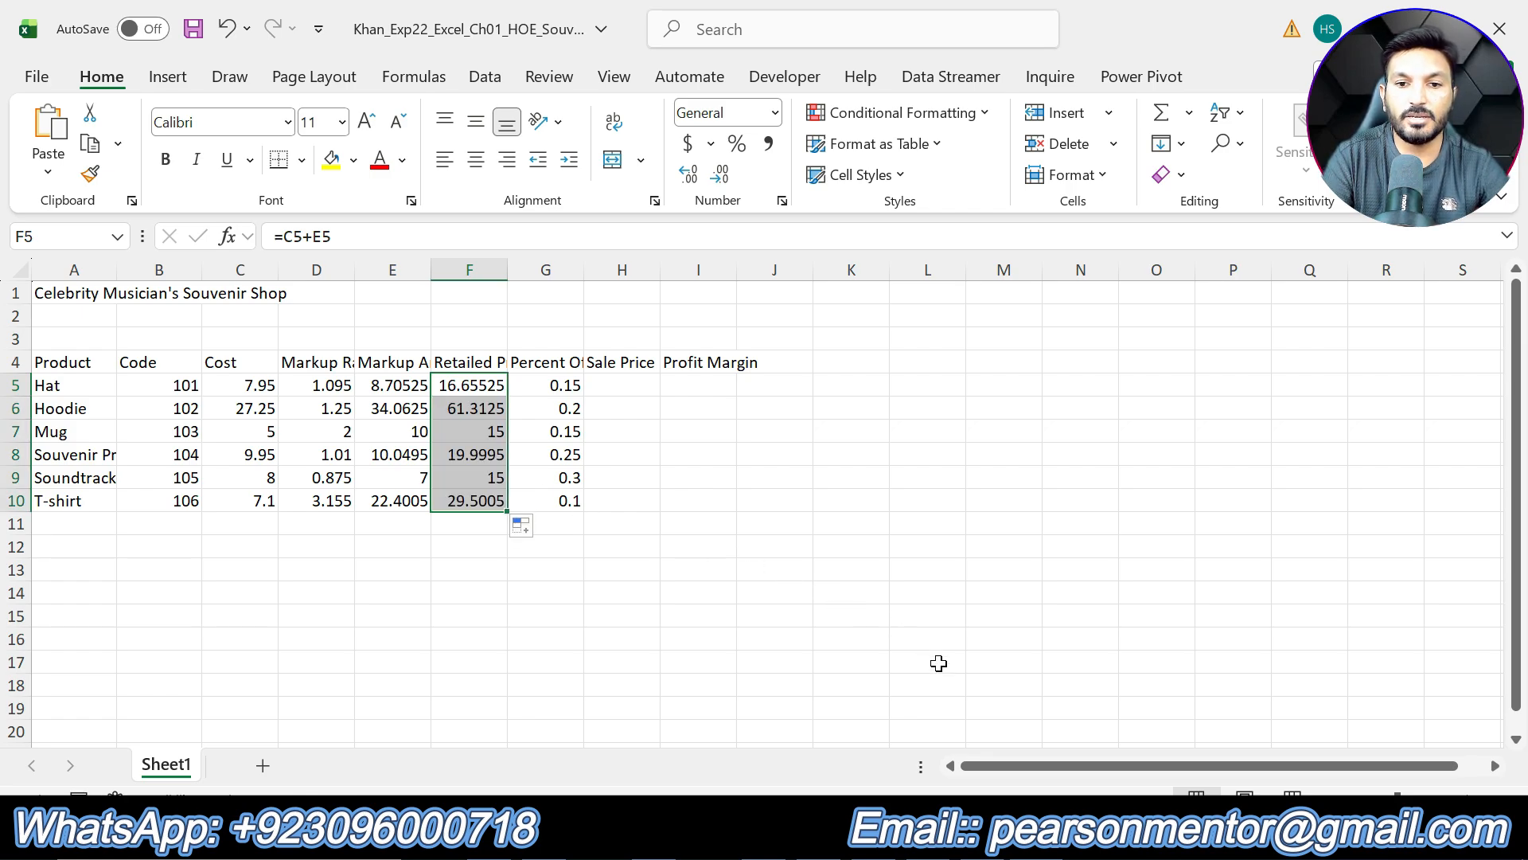
Switch back to Word, undo the step 6 highlight and highlight the step 7 instructions in yellow.
key(alt+Tab)
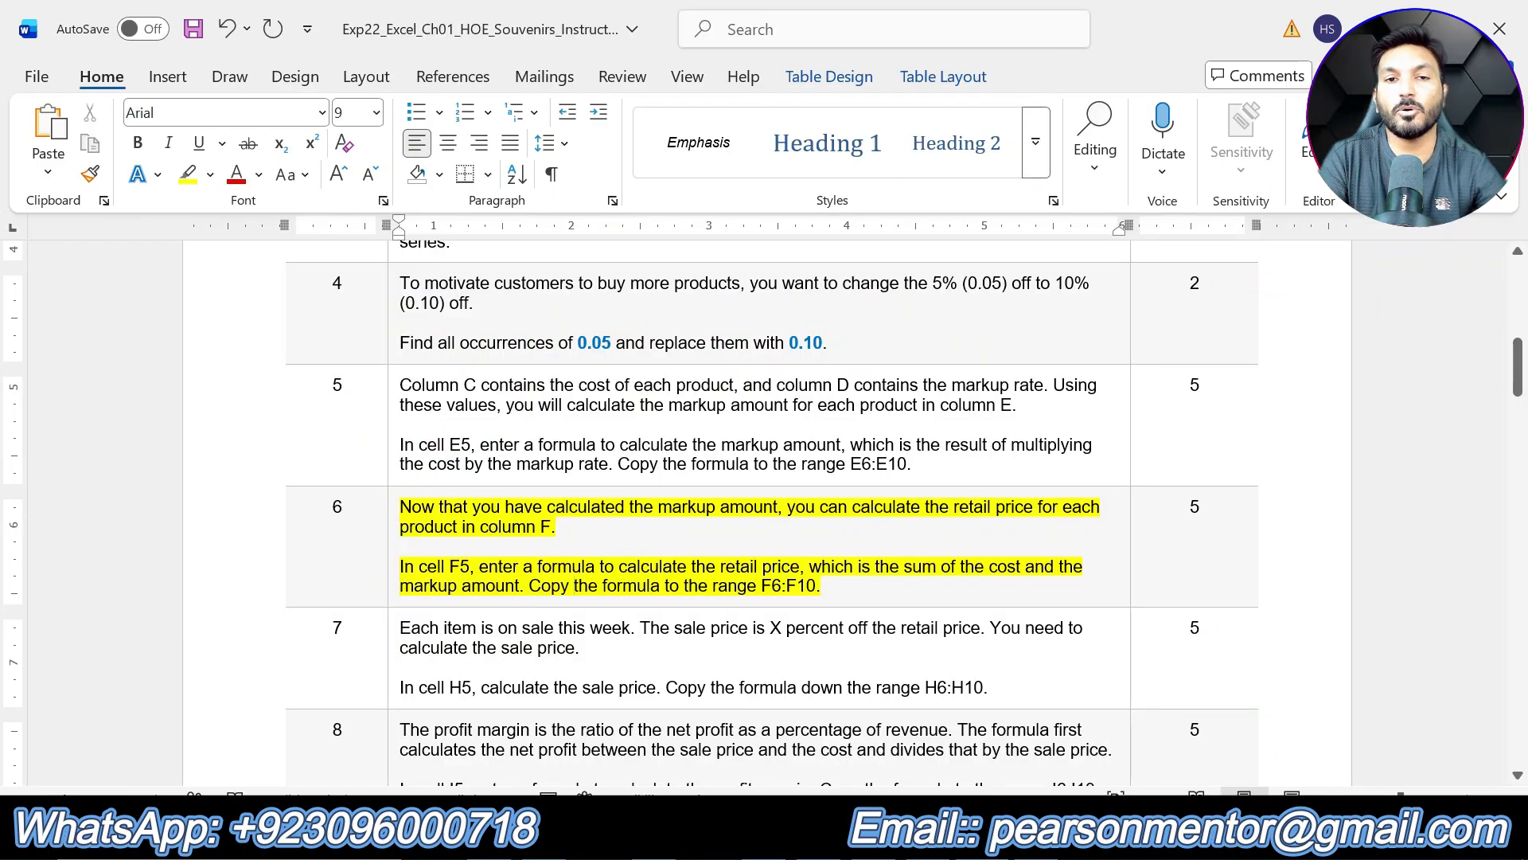
key(ctrl+z)
scroll(575, 586, down, 5)
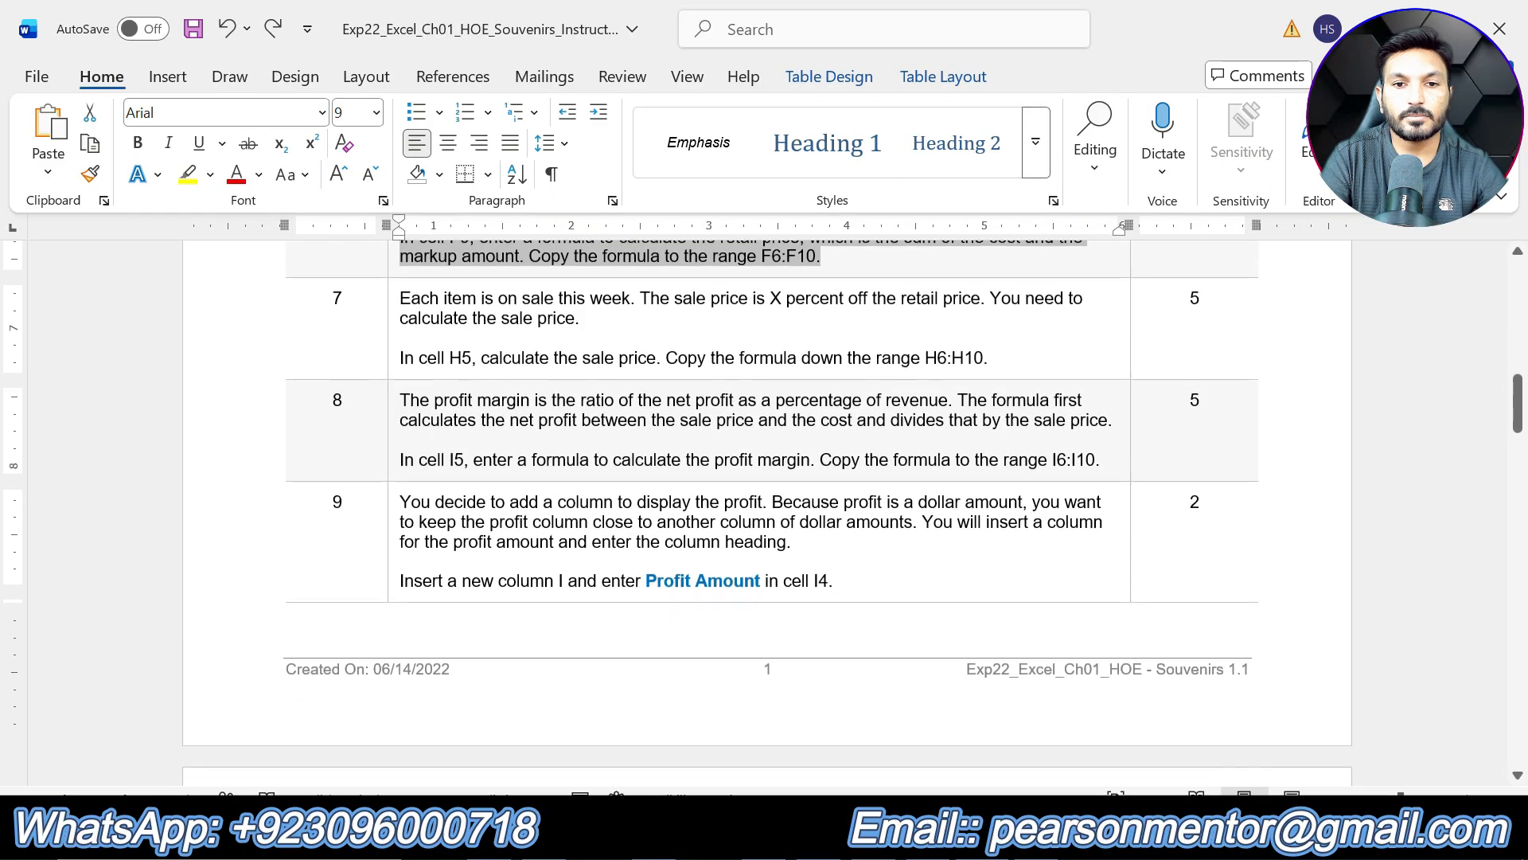
drag(989, 353, 399, 293)
click(529, 242)
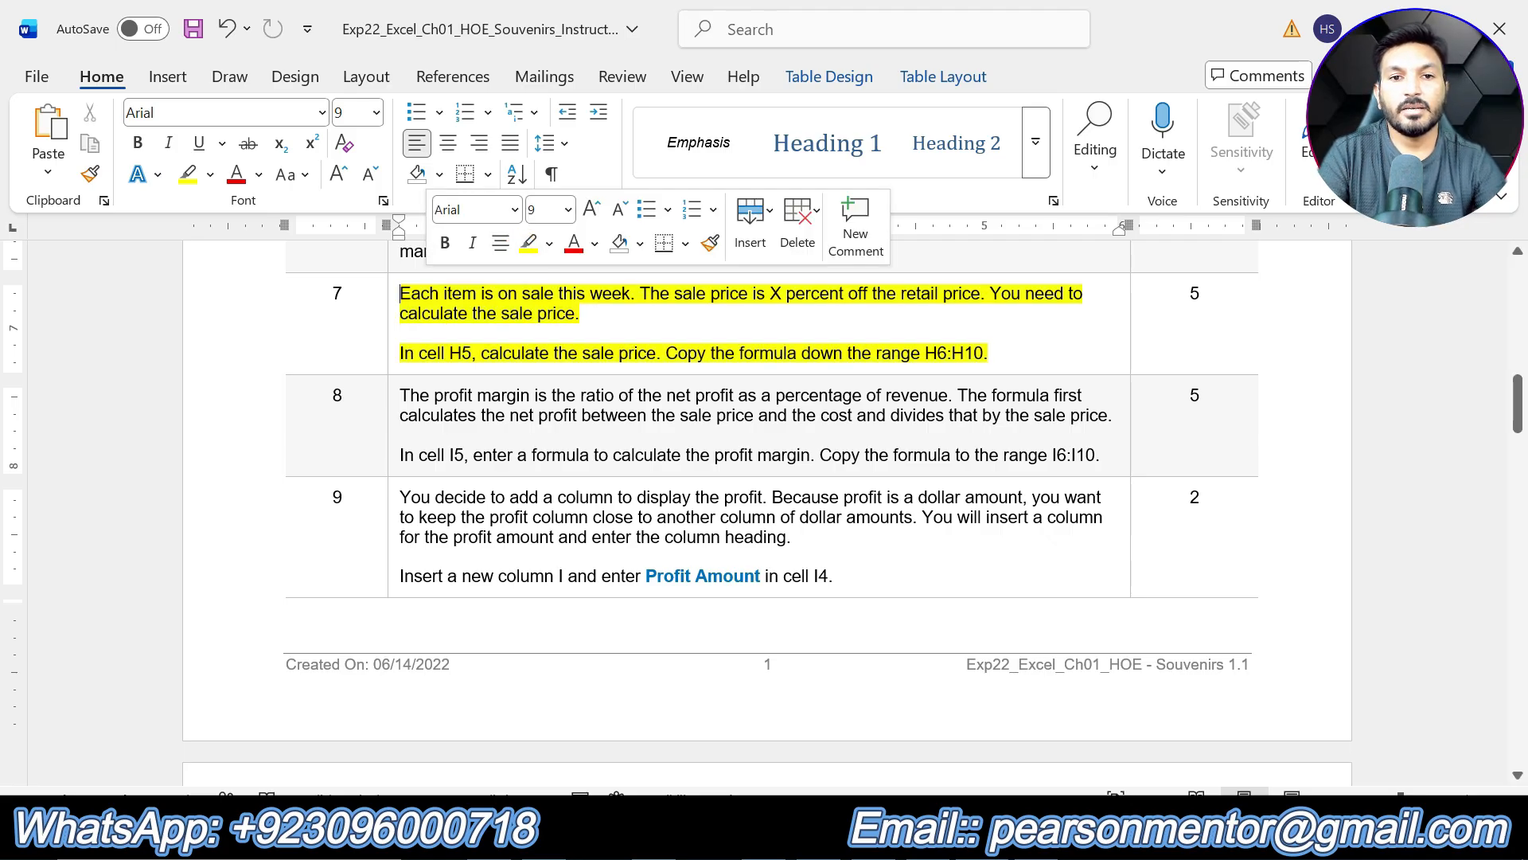
click(561, 330)
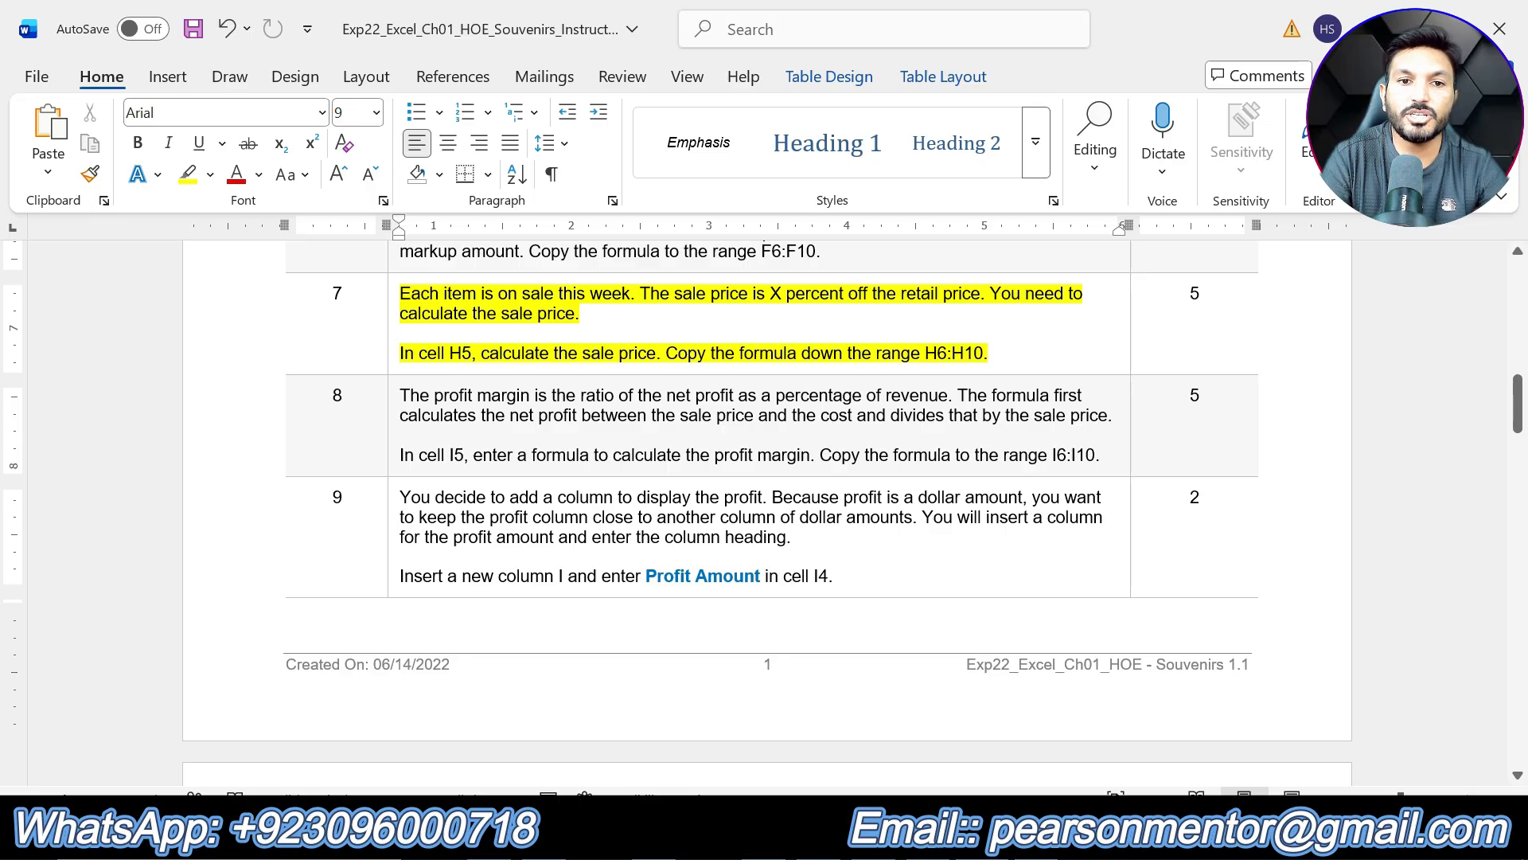
Switch to the Excel workbook and enter the sale price formula =F5*(1-G5) in cell H5.
click(961, 832)
click(633, 384)
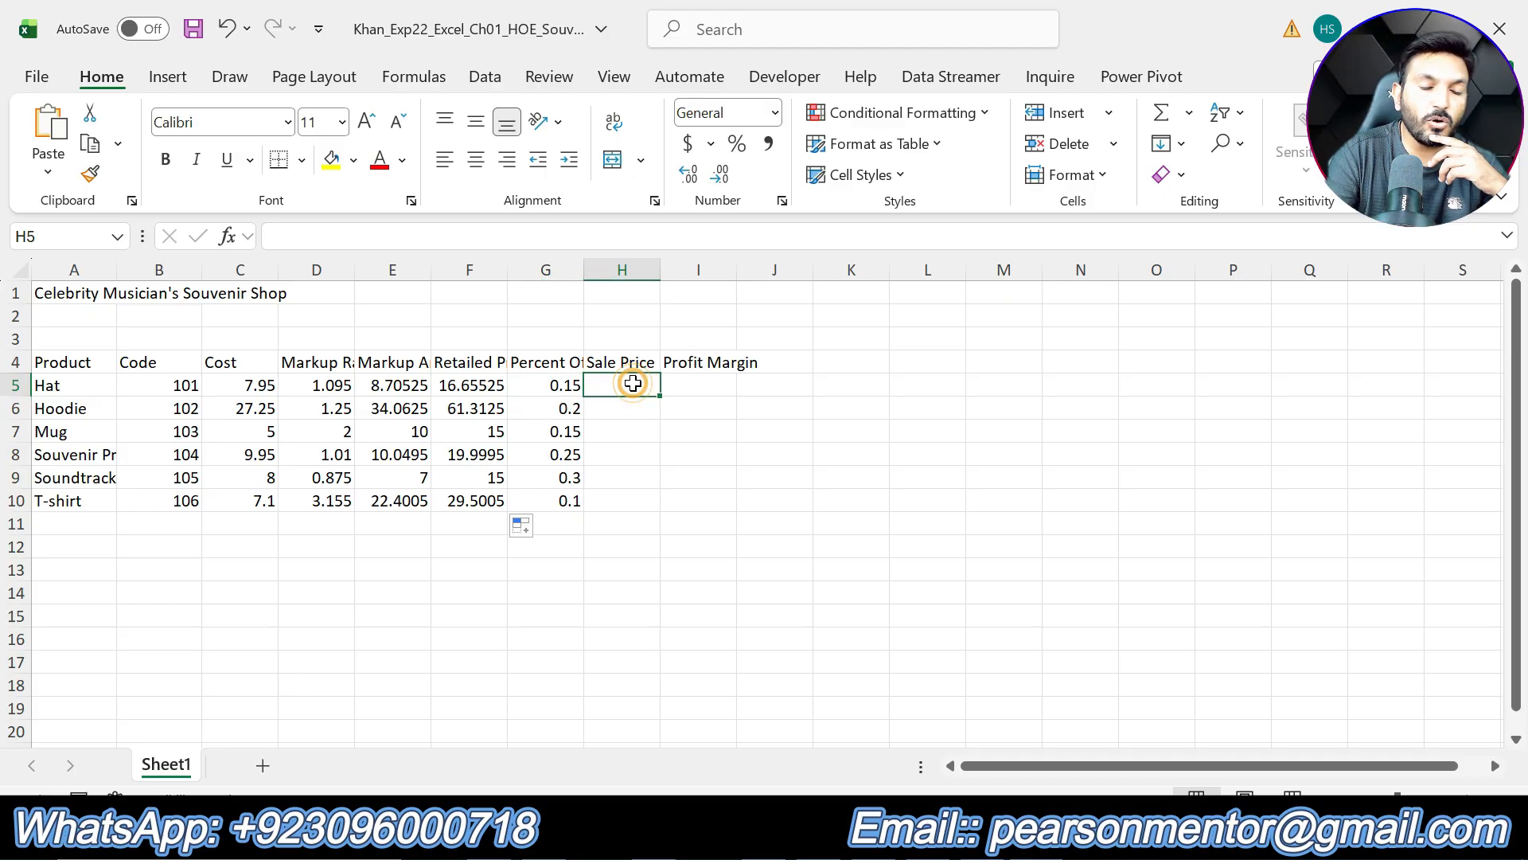
key(alt+Tab)
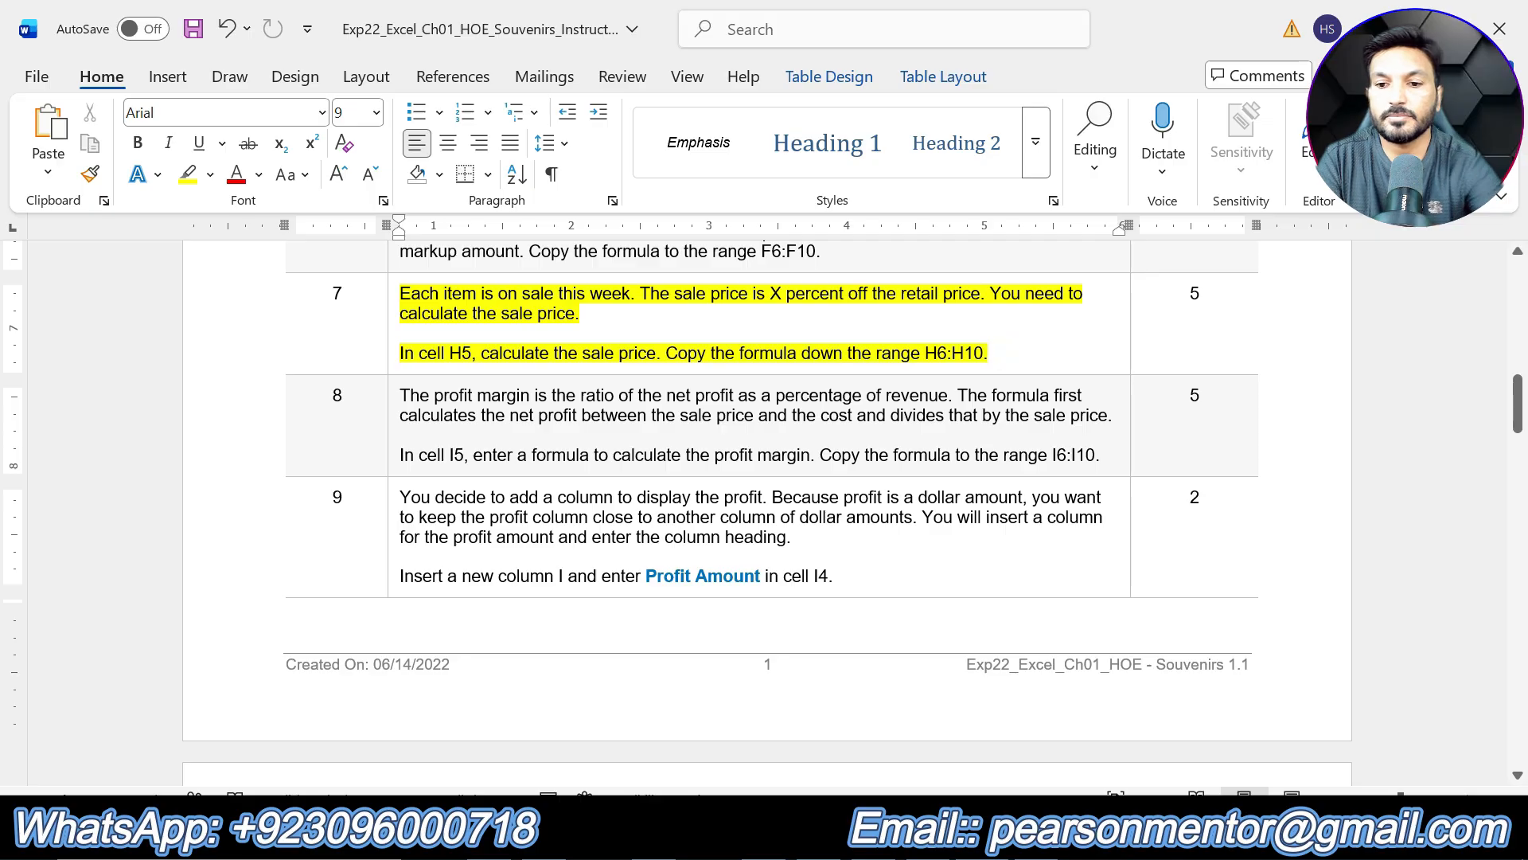
key(ctrl+z)
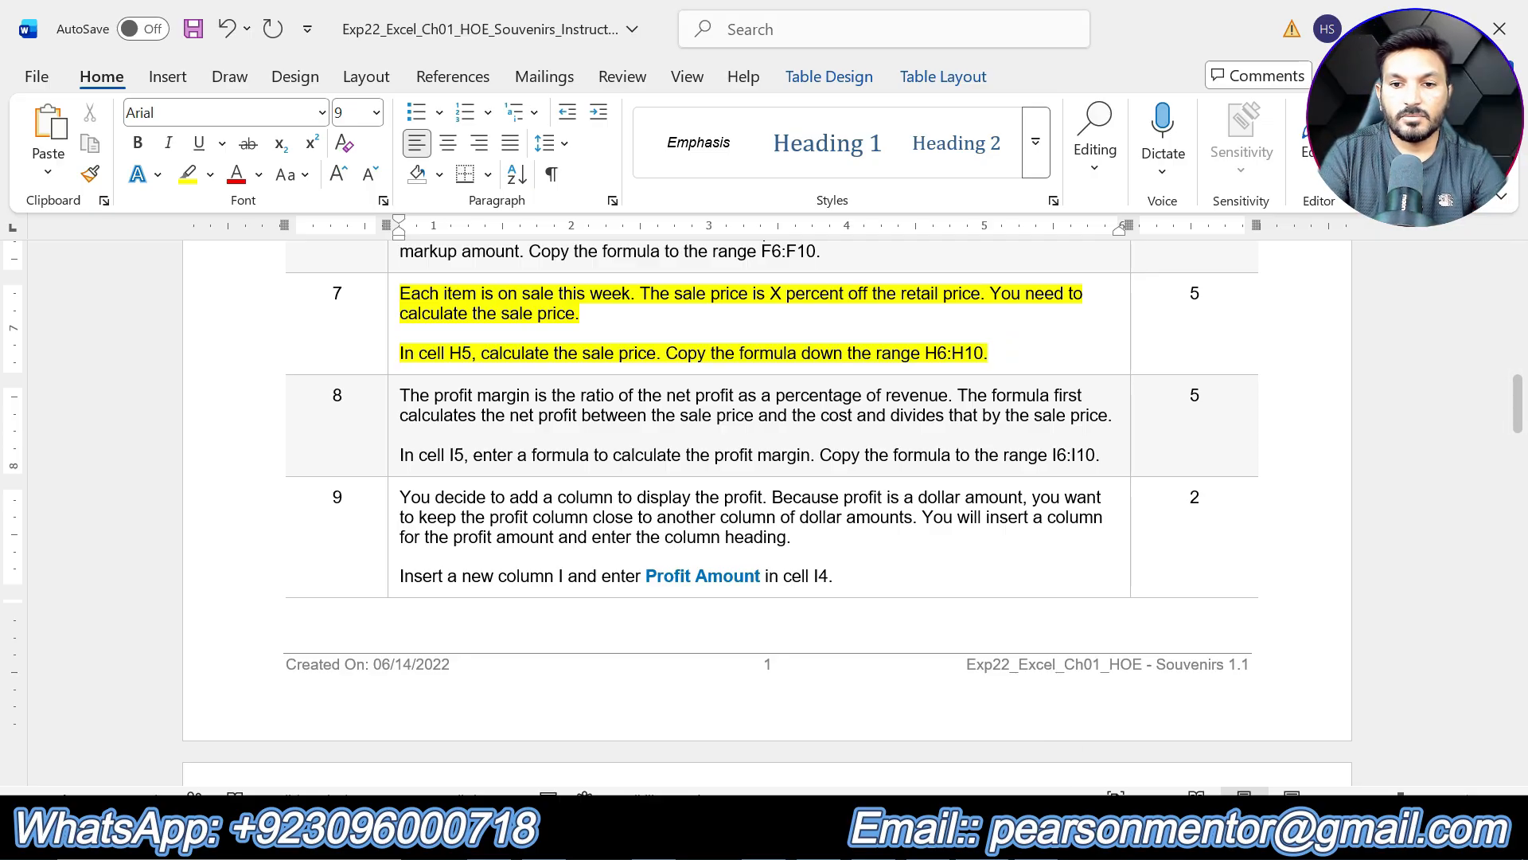
click(983, 837)
click(616, 383)
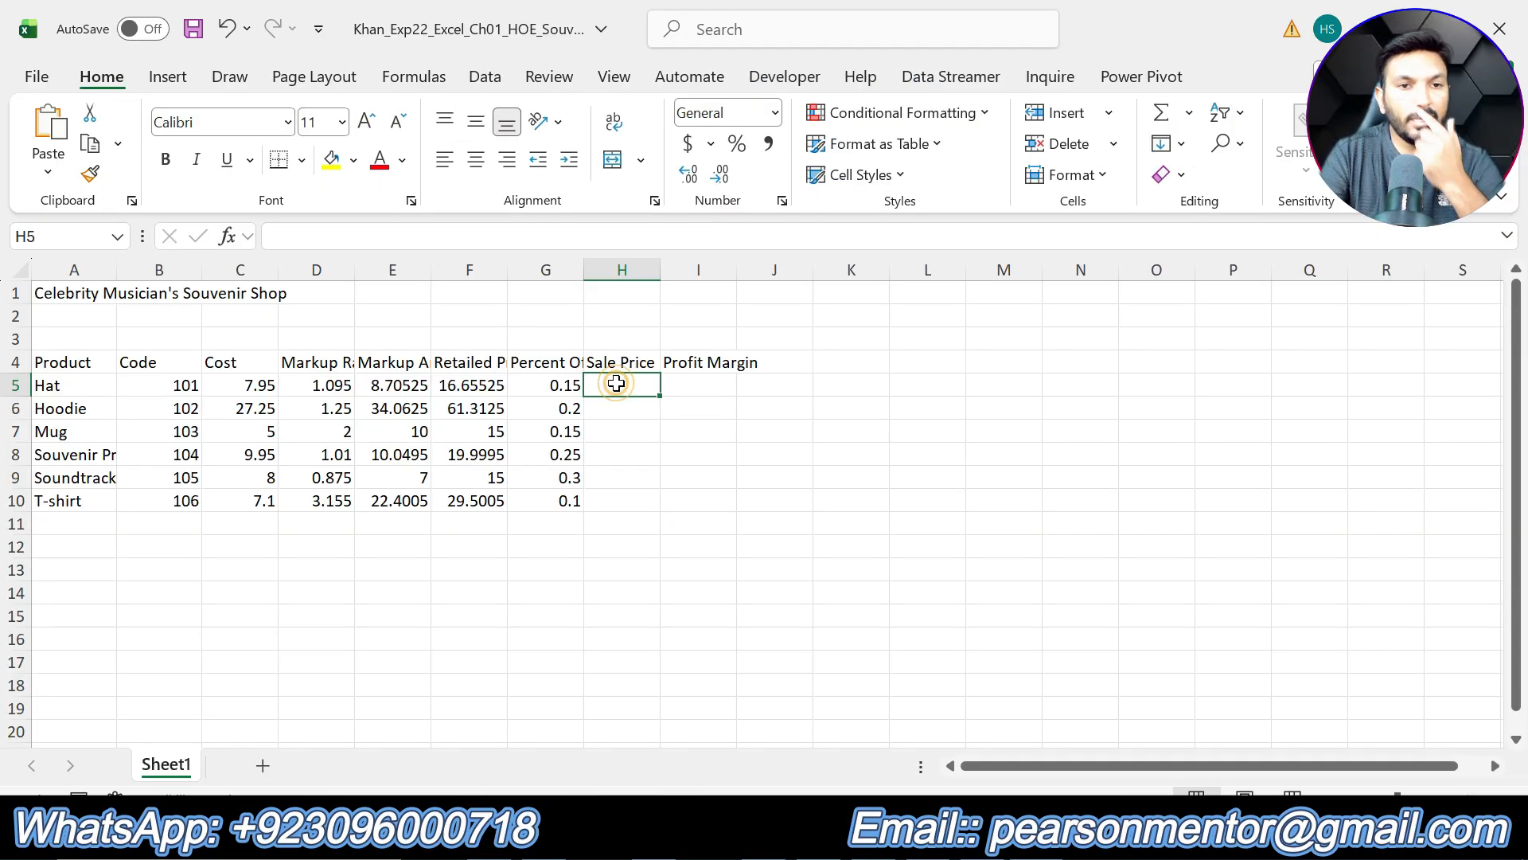
text(=)
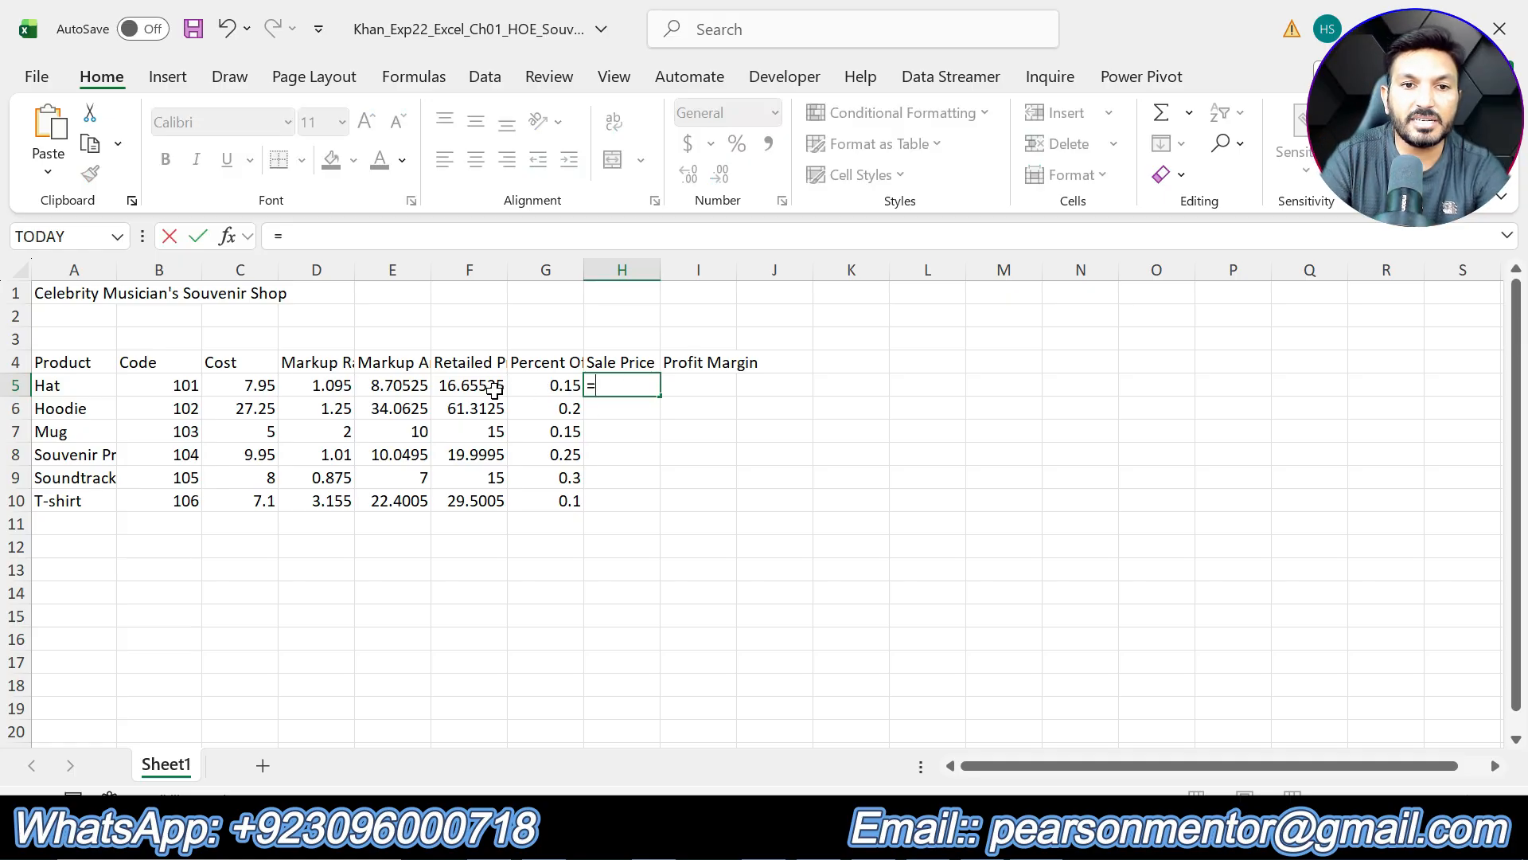
click(478, 388)
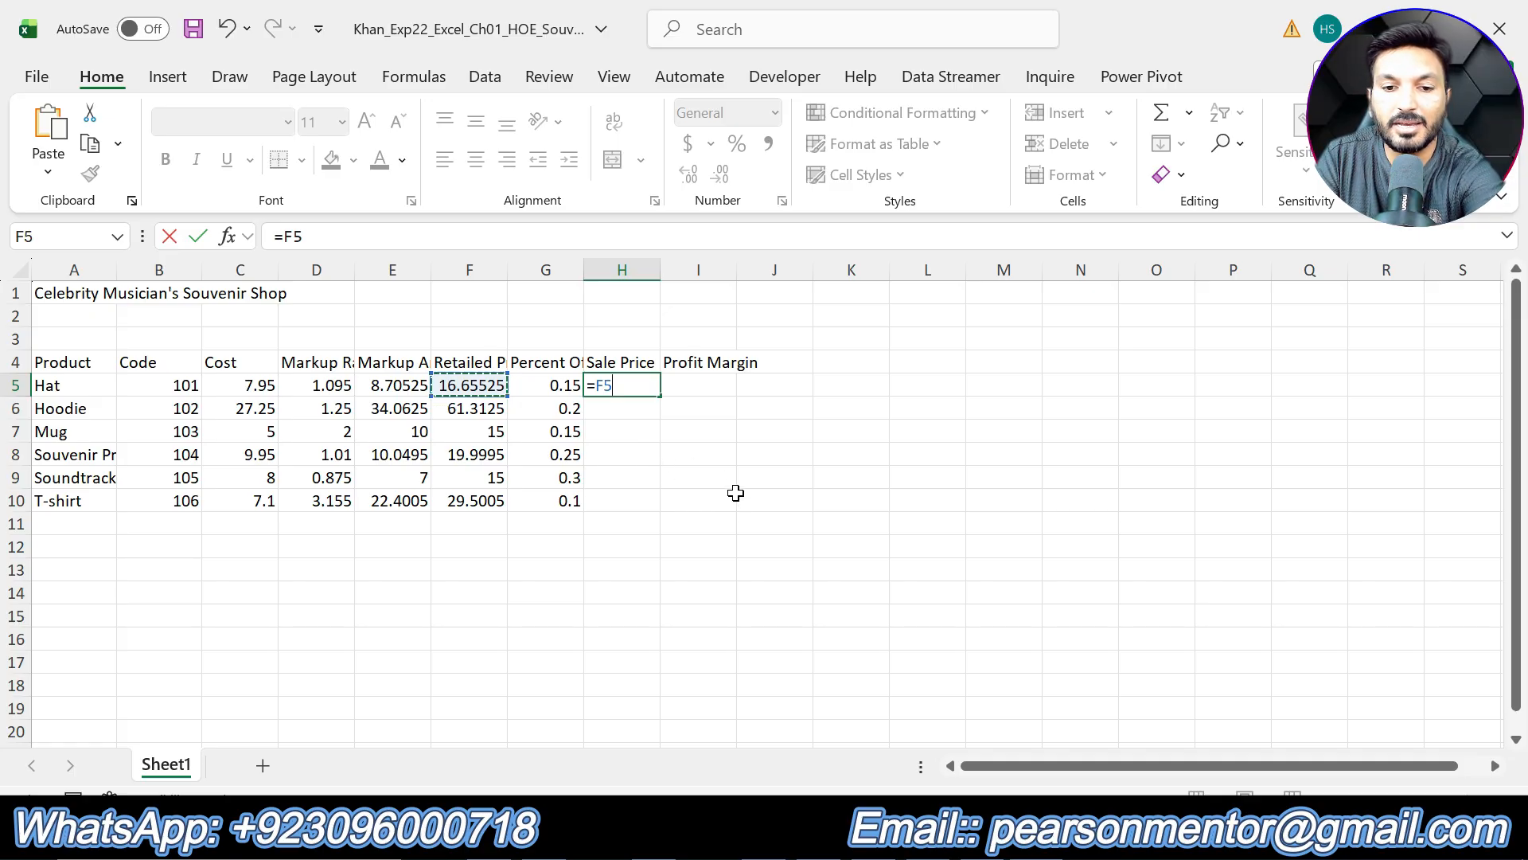
text(*)
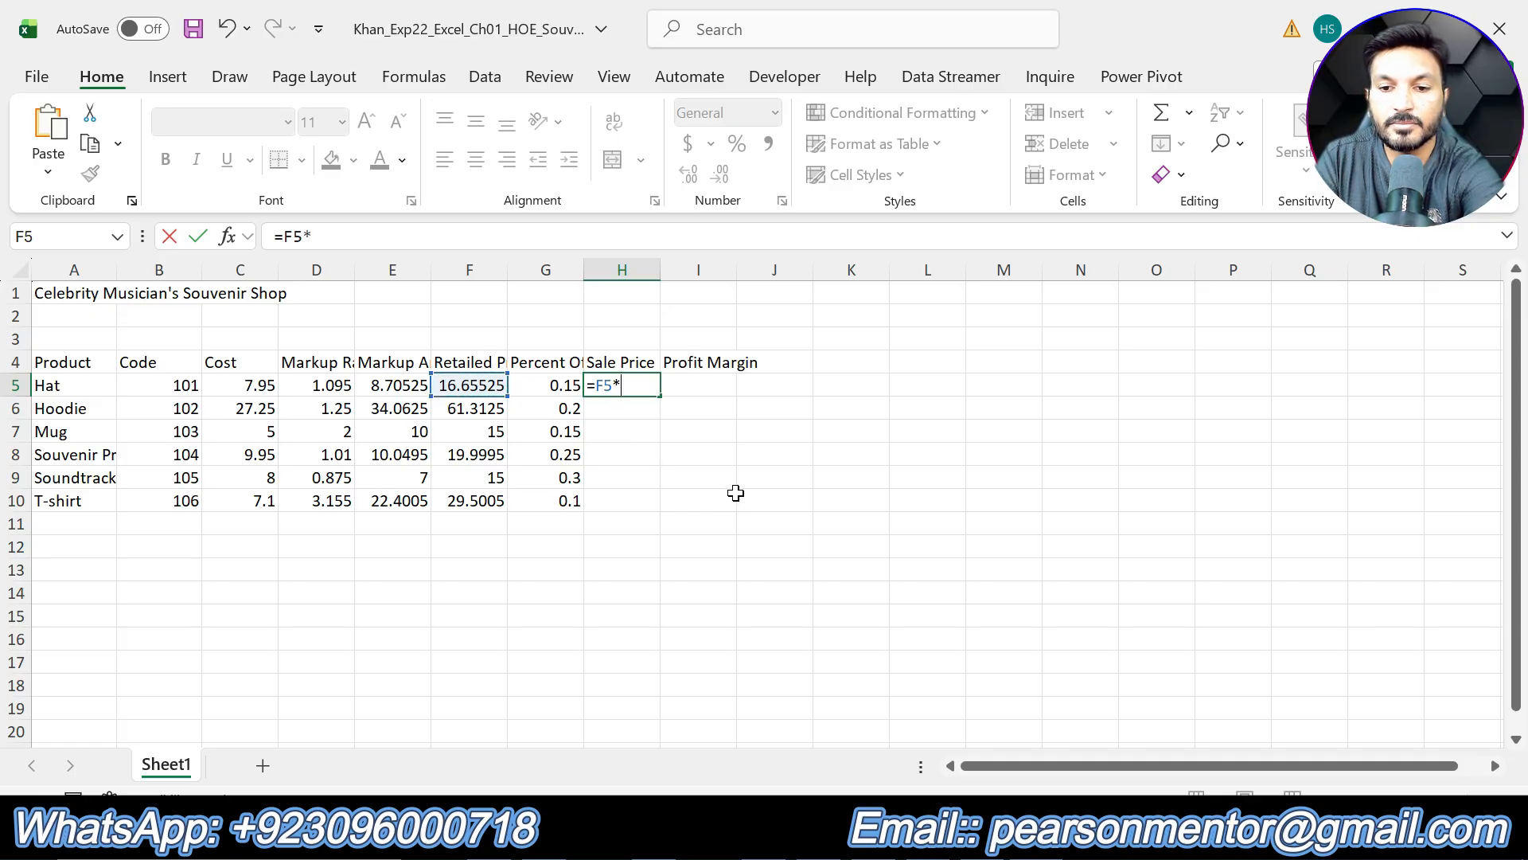
text(()
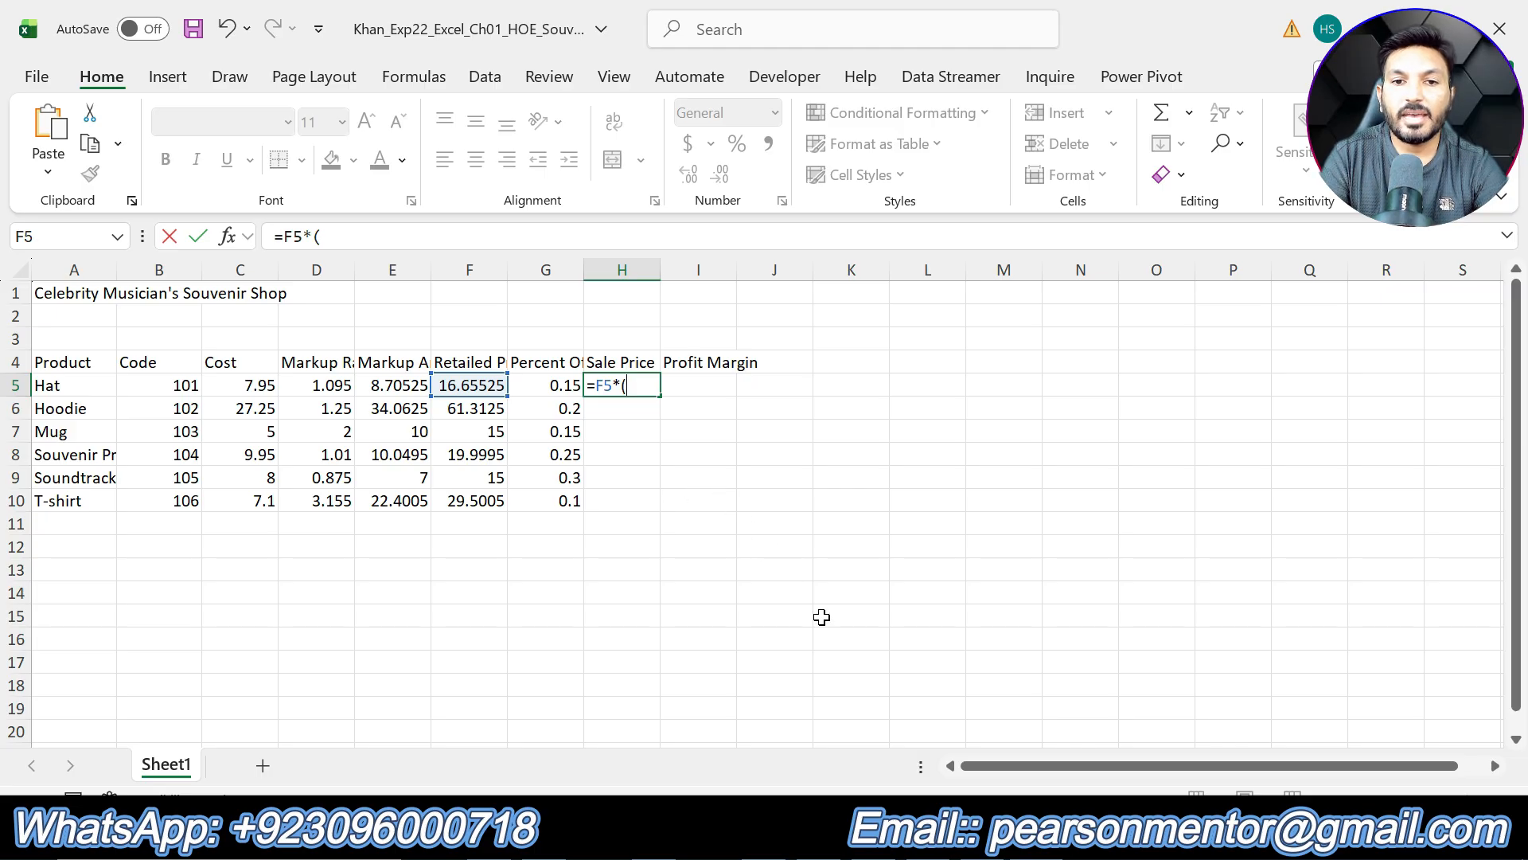
text(1)
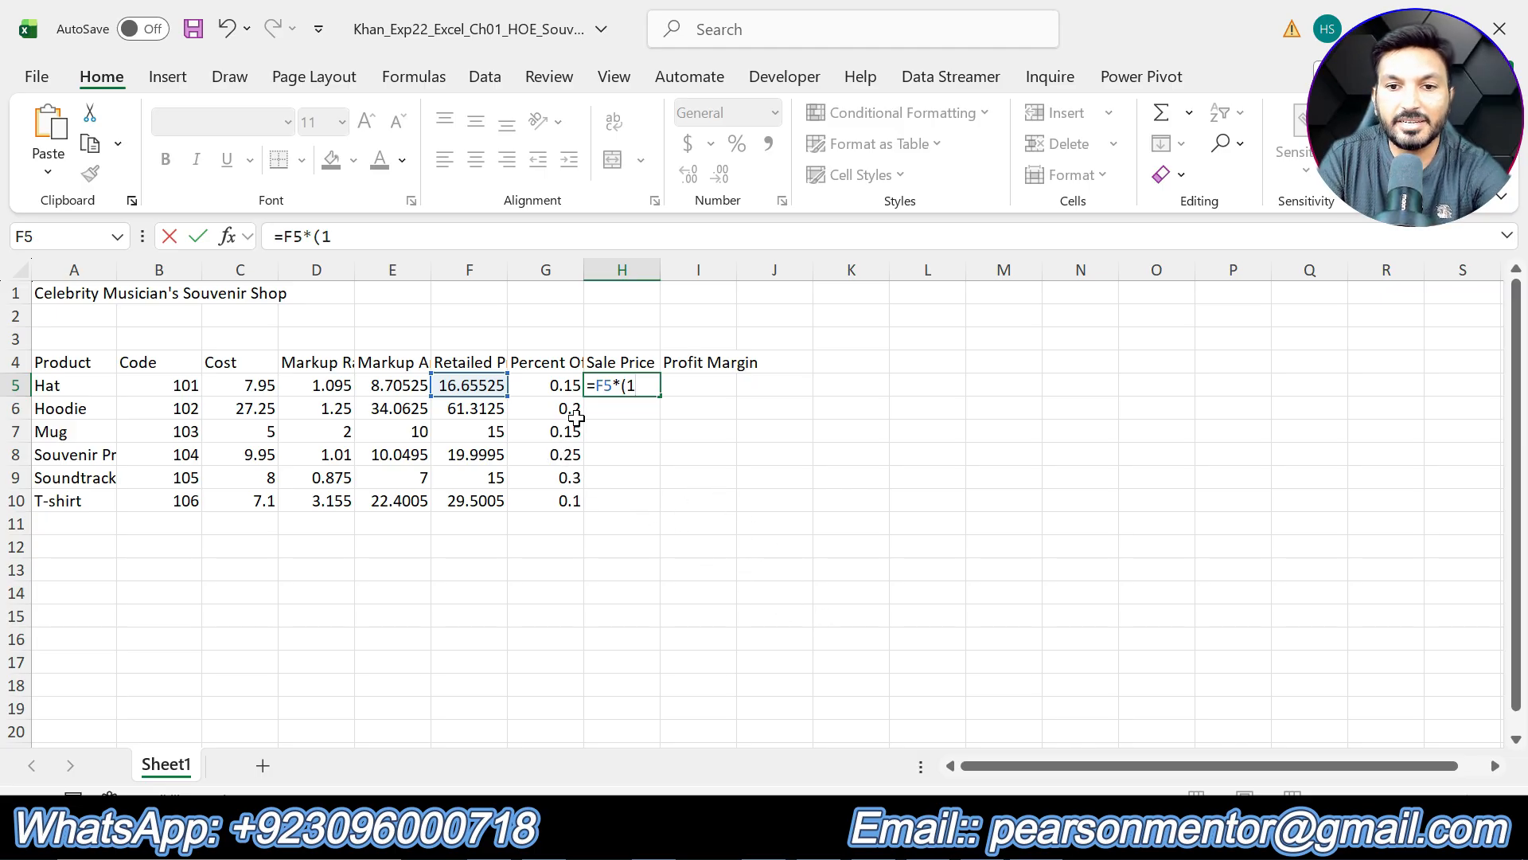
text(-)
click(561, 390)
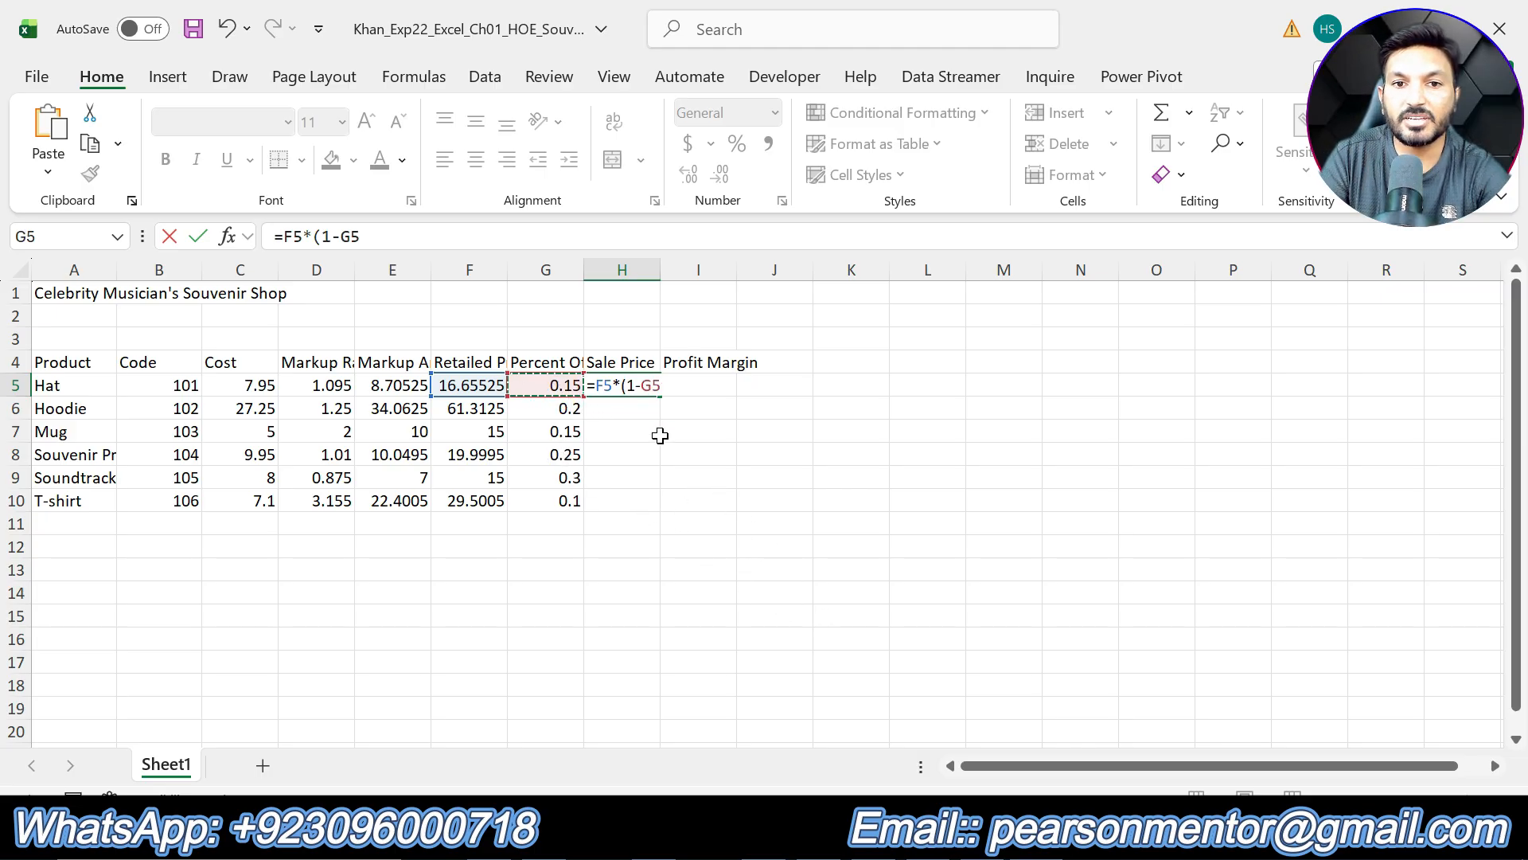
text())
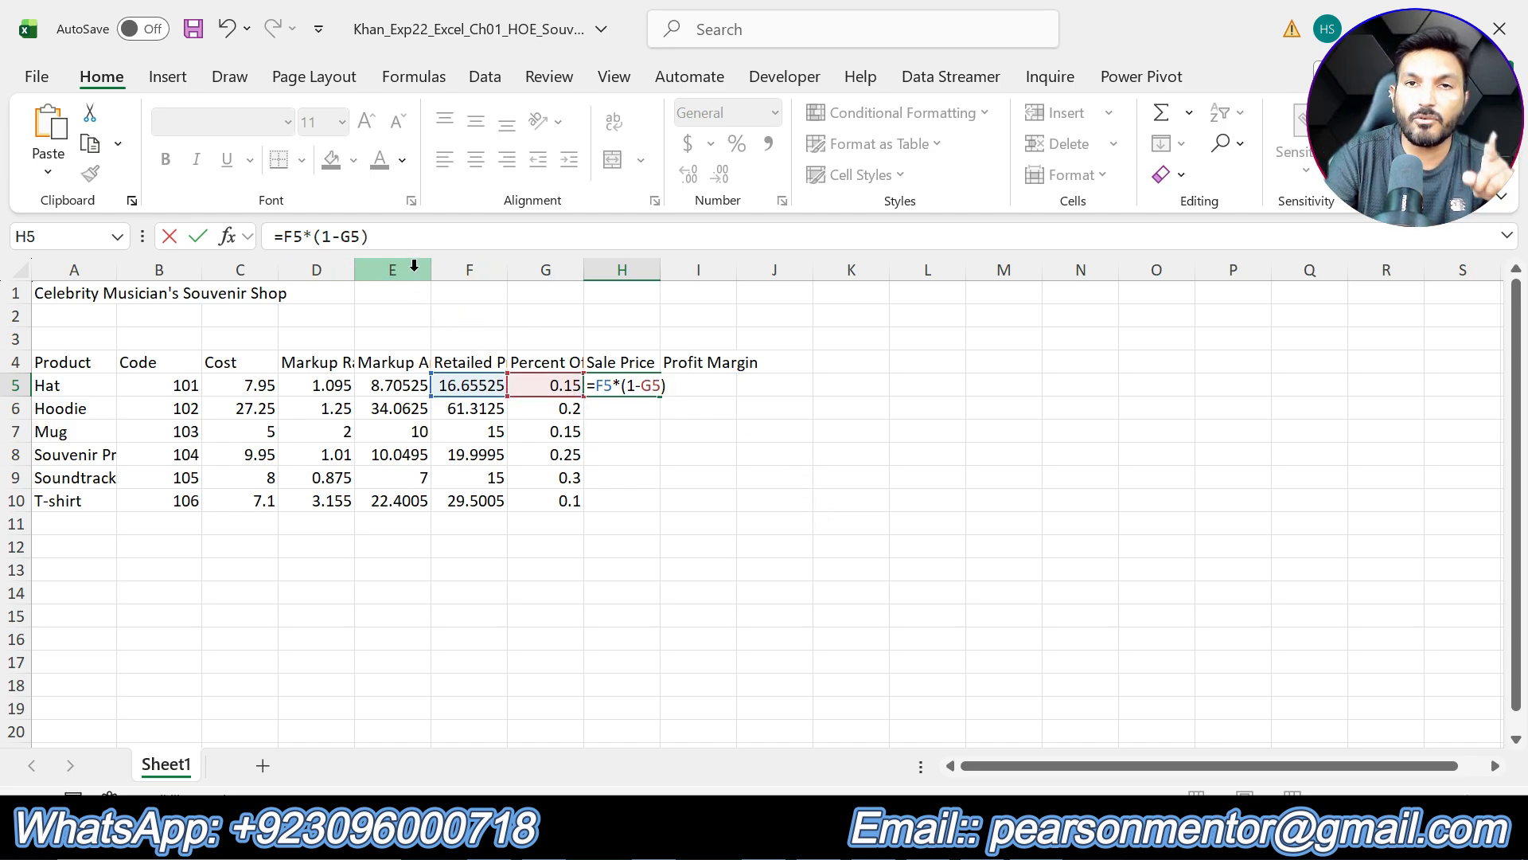
key(Return)
Copy the sale price formula from cell H5 down through H10.
click(624, 386)
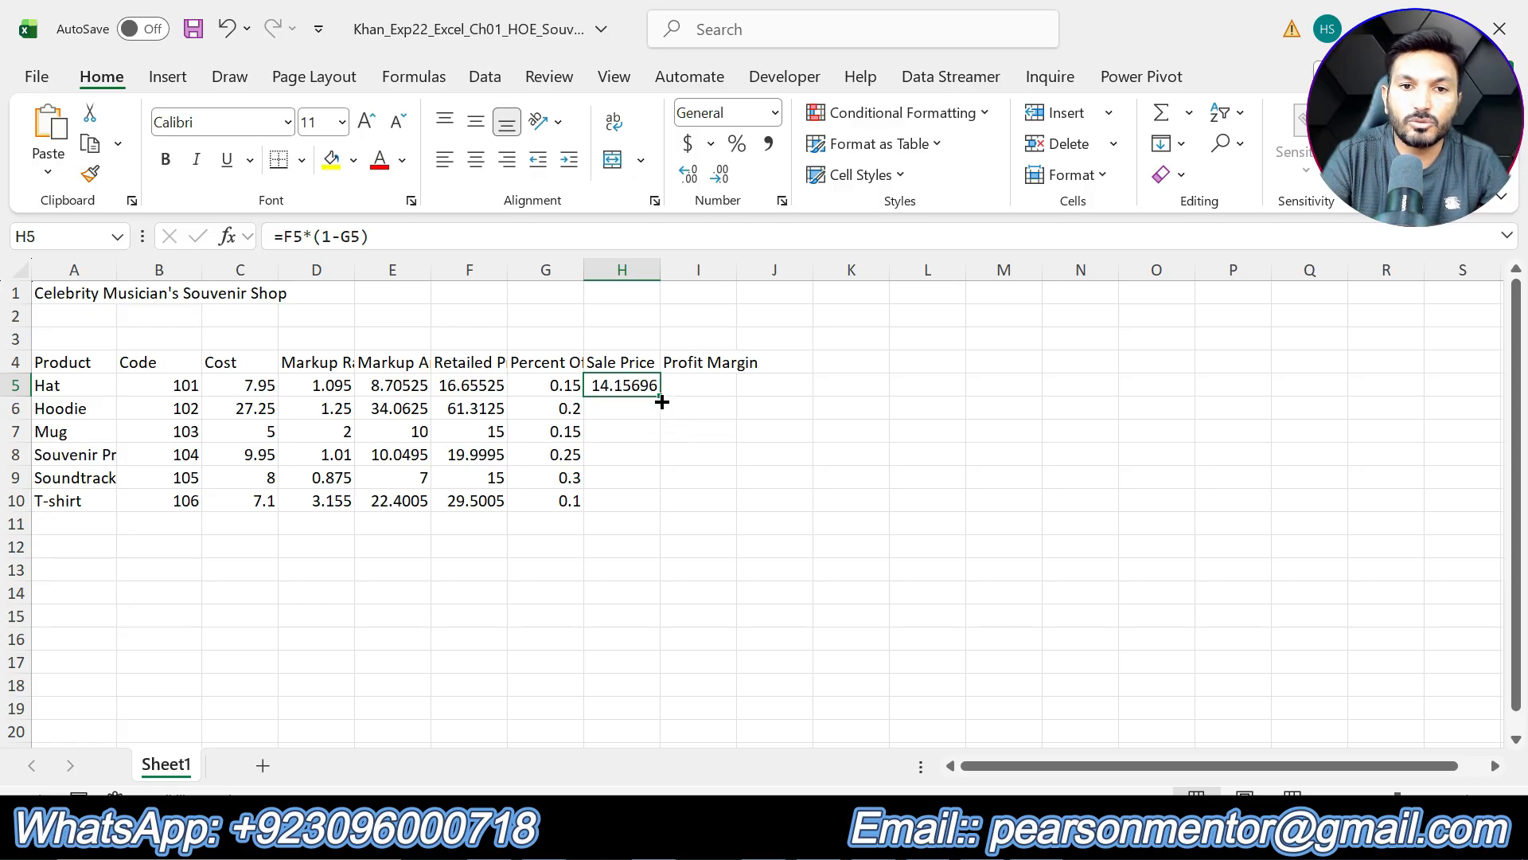
drag(660, 396, 664, 506)
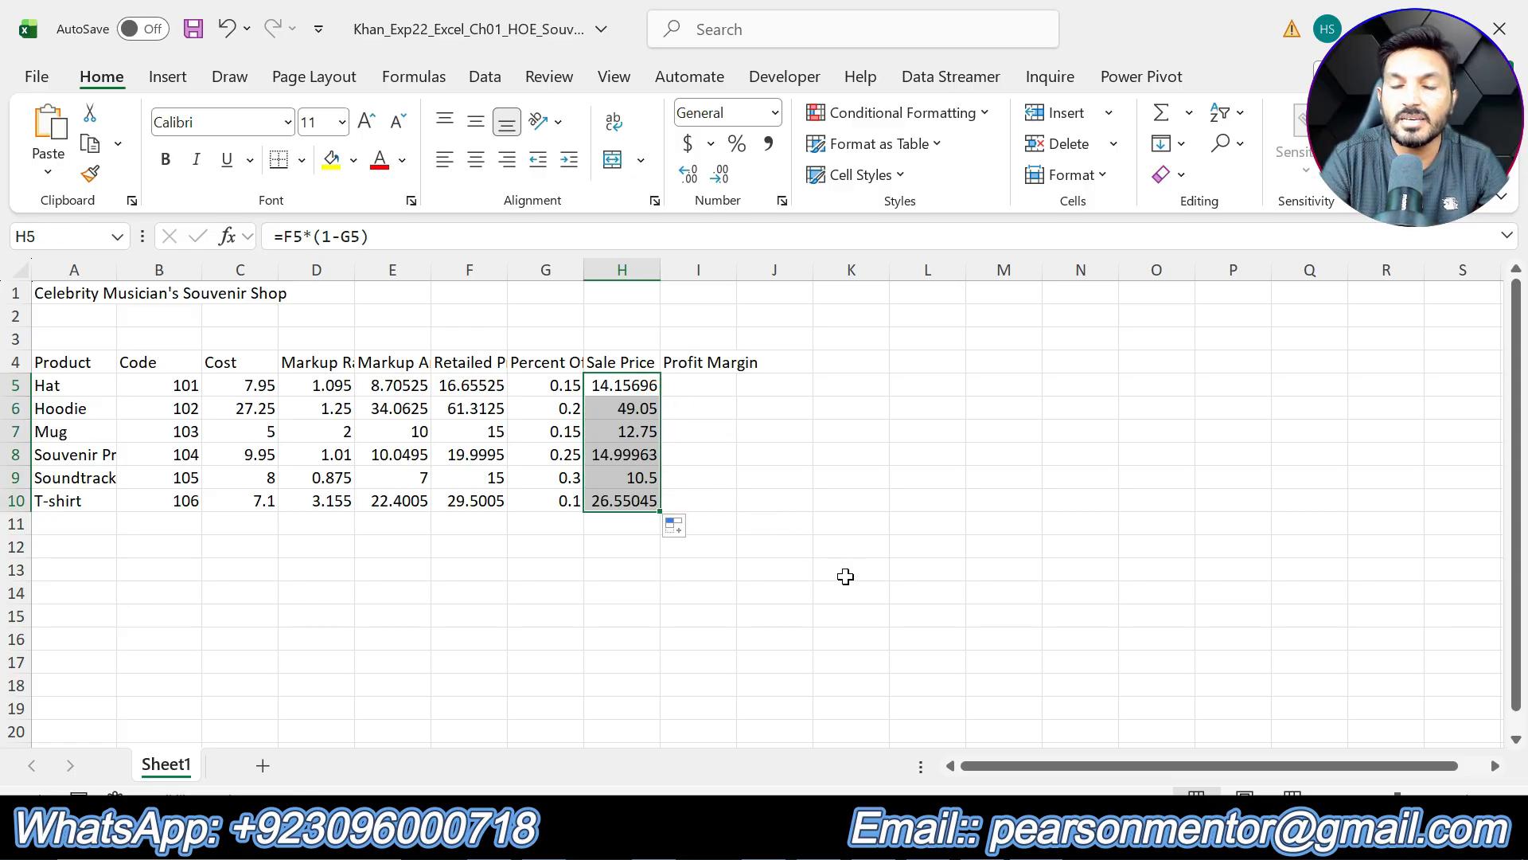
click(845, 572)
Switch to Word, undo the step 7 highlight and highlight the step 8 instructions in yellow.
key(alt+Tab)
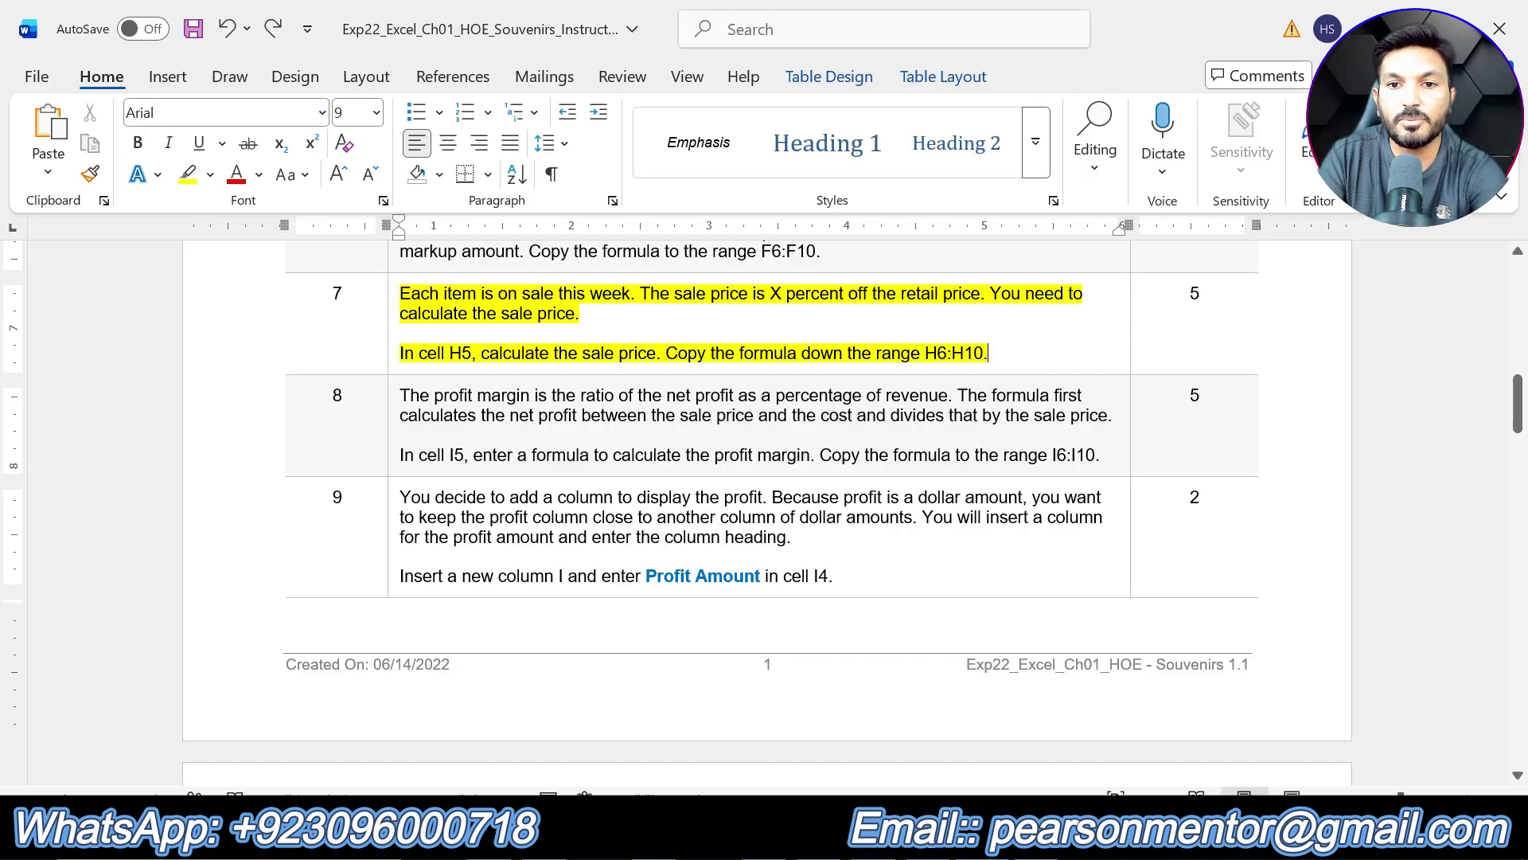
key(ctrl+z)
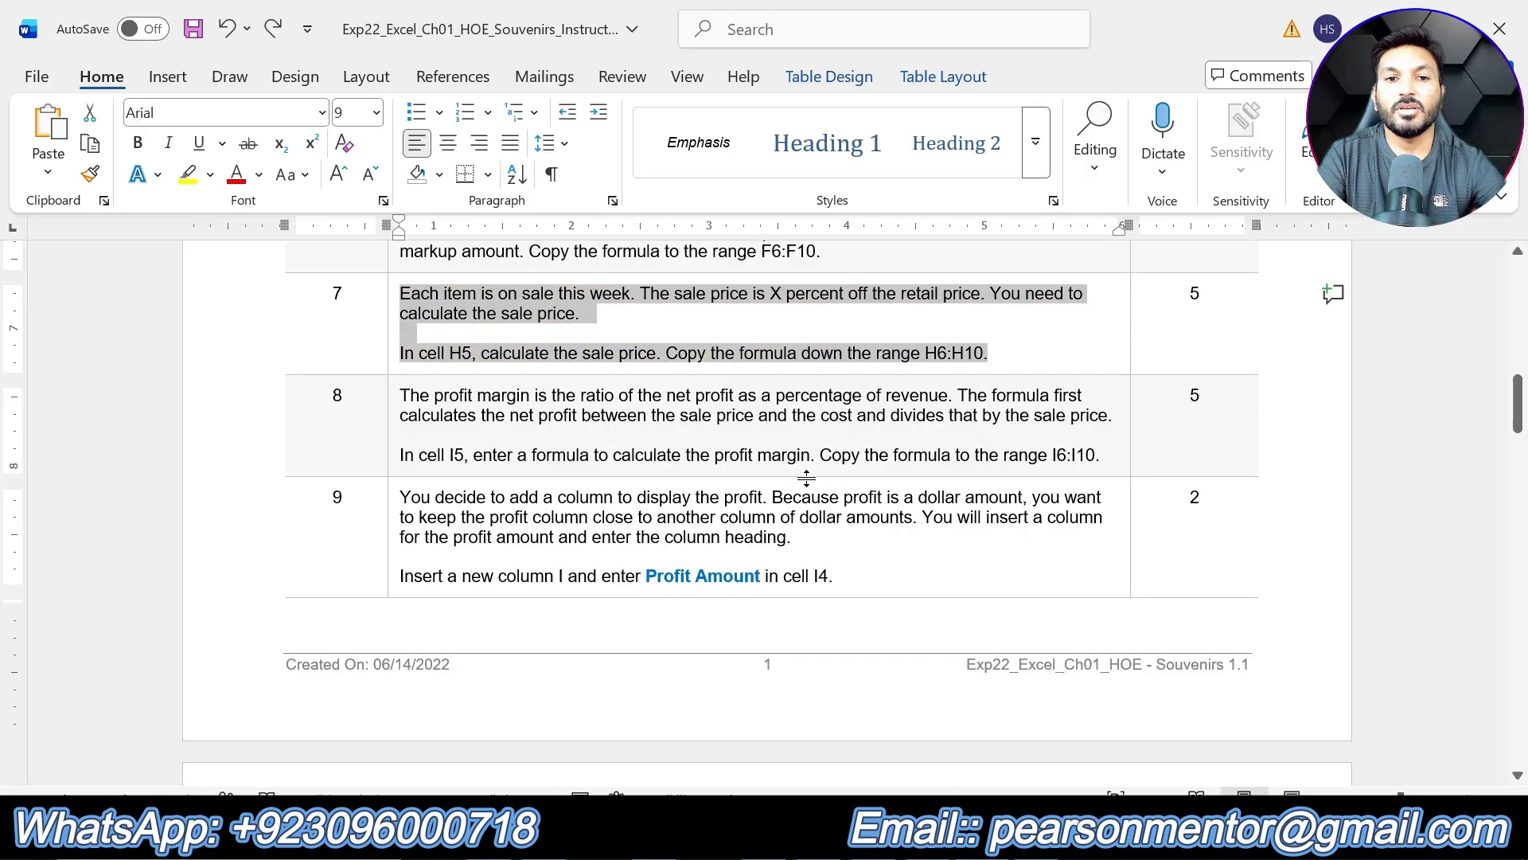
drag(1100, 456, 399, 395)
click(507, 345)
click(609, 456)
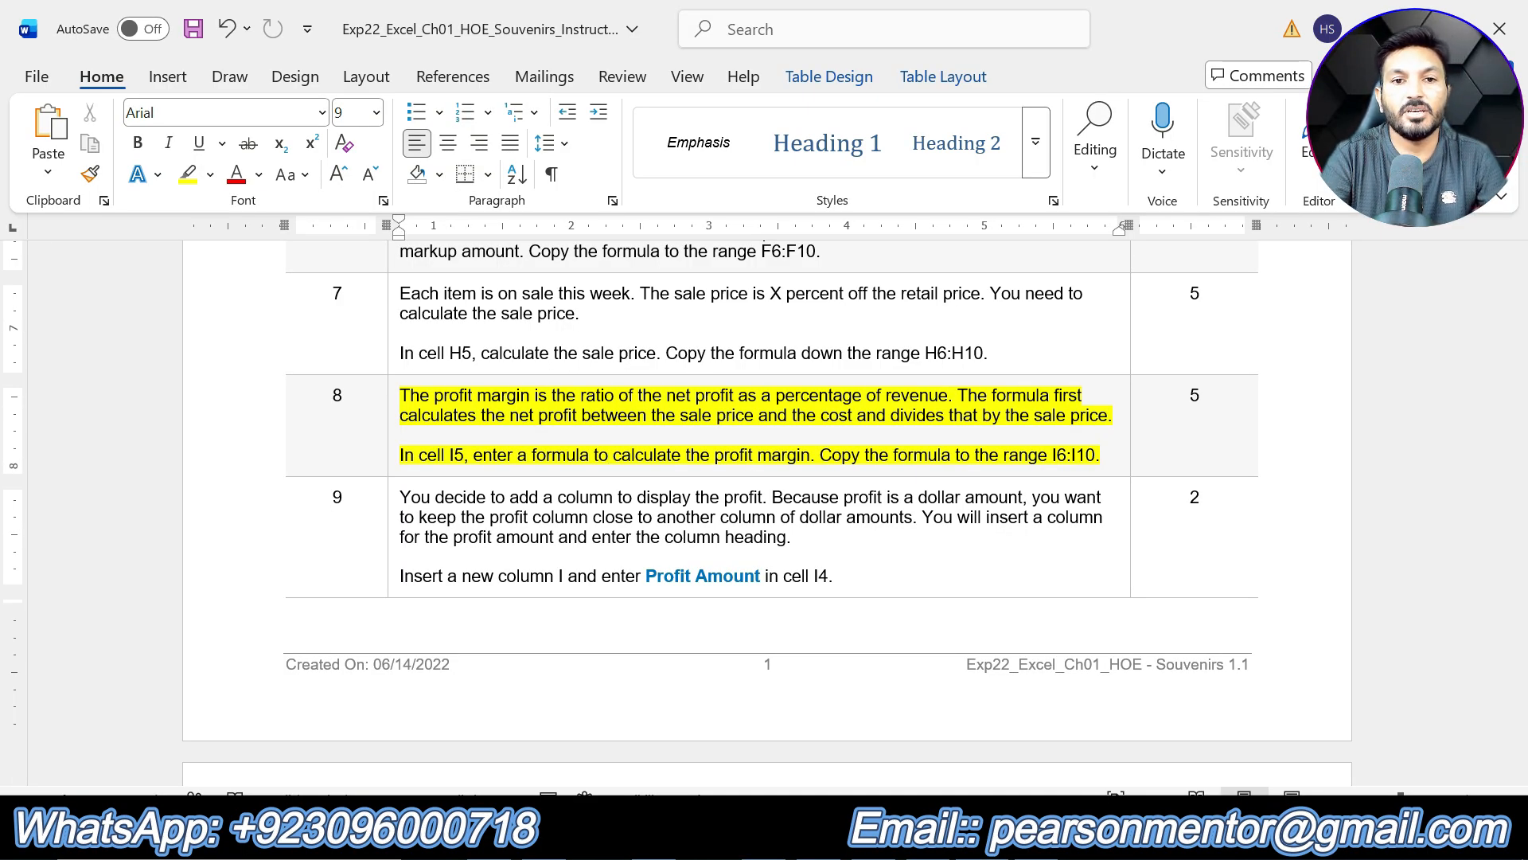
Switch to the Excel workbook and enter the profit margin formula =(H5-C5)/H5 in cell I5.
key(alt+Tab)
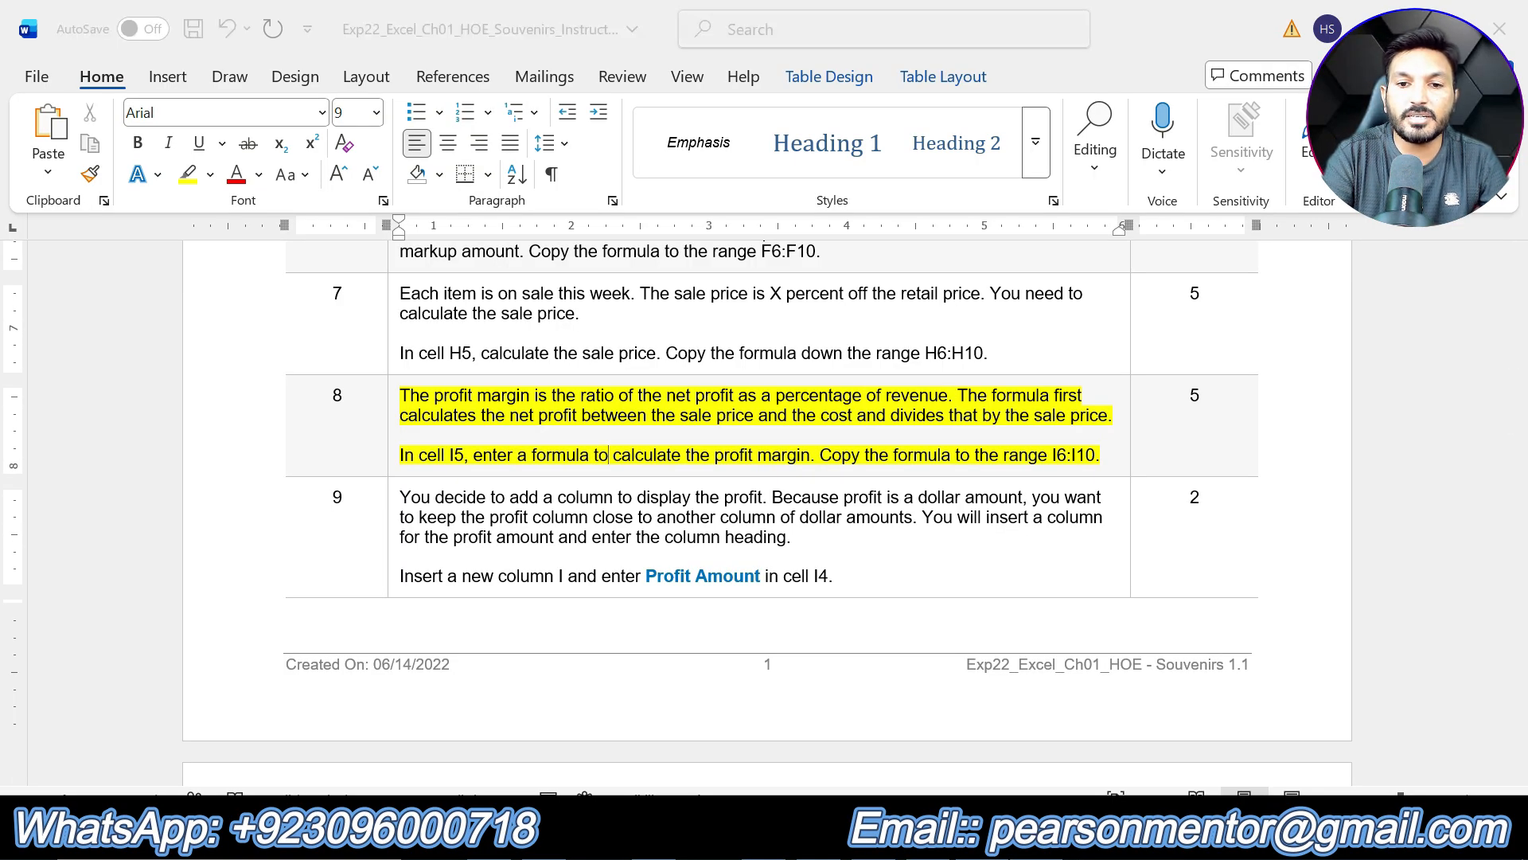
click(704, 383)
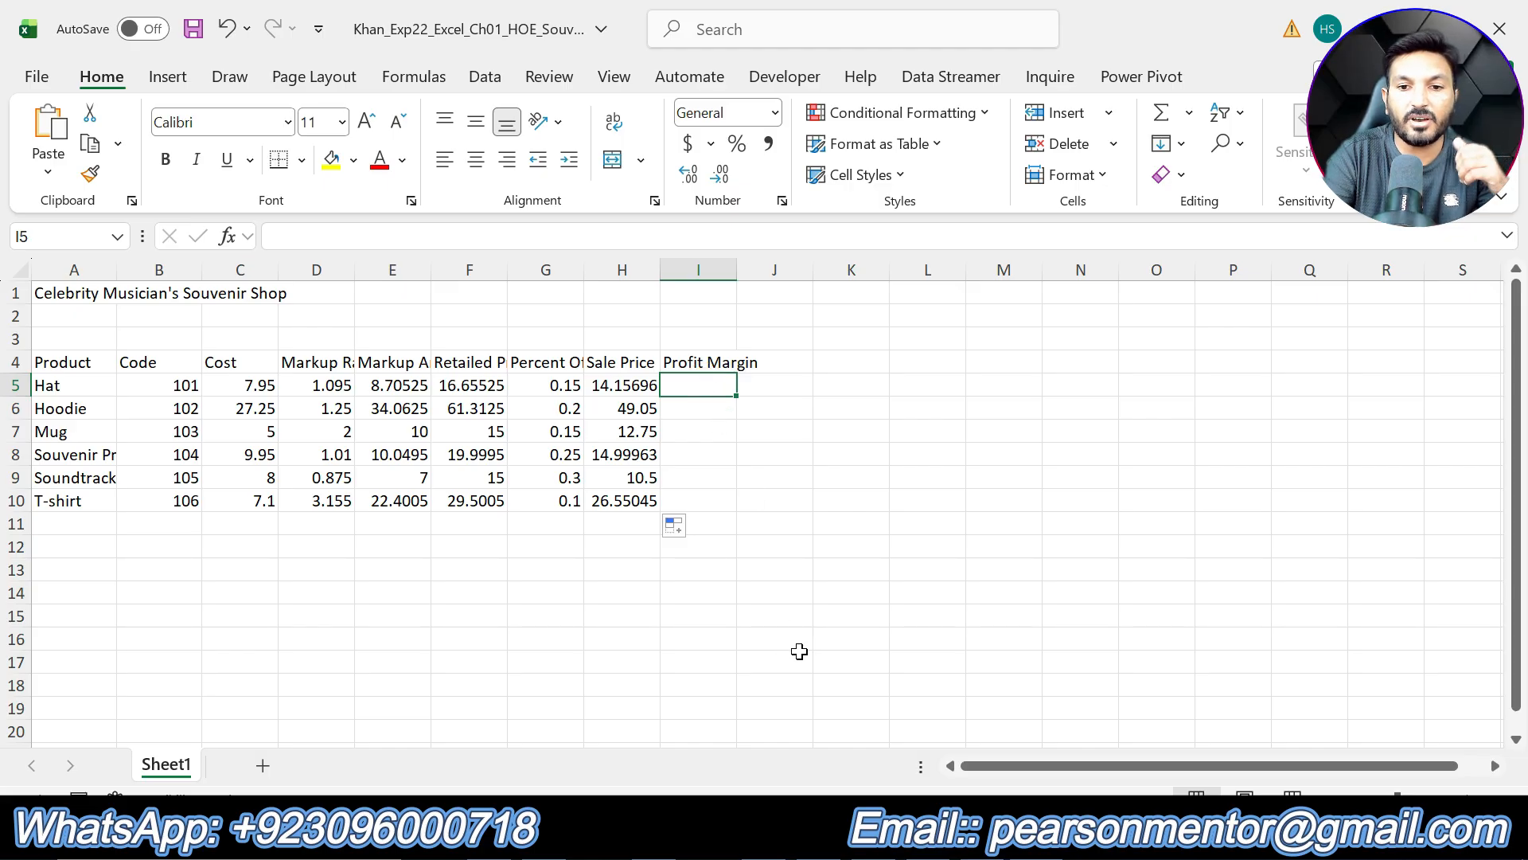
key(alt+Tab)
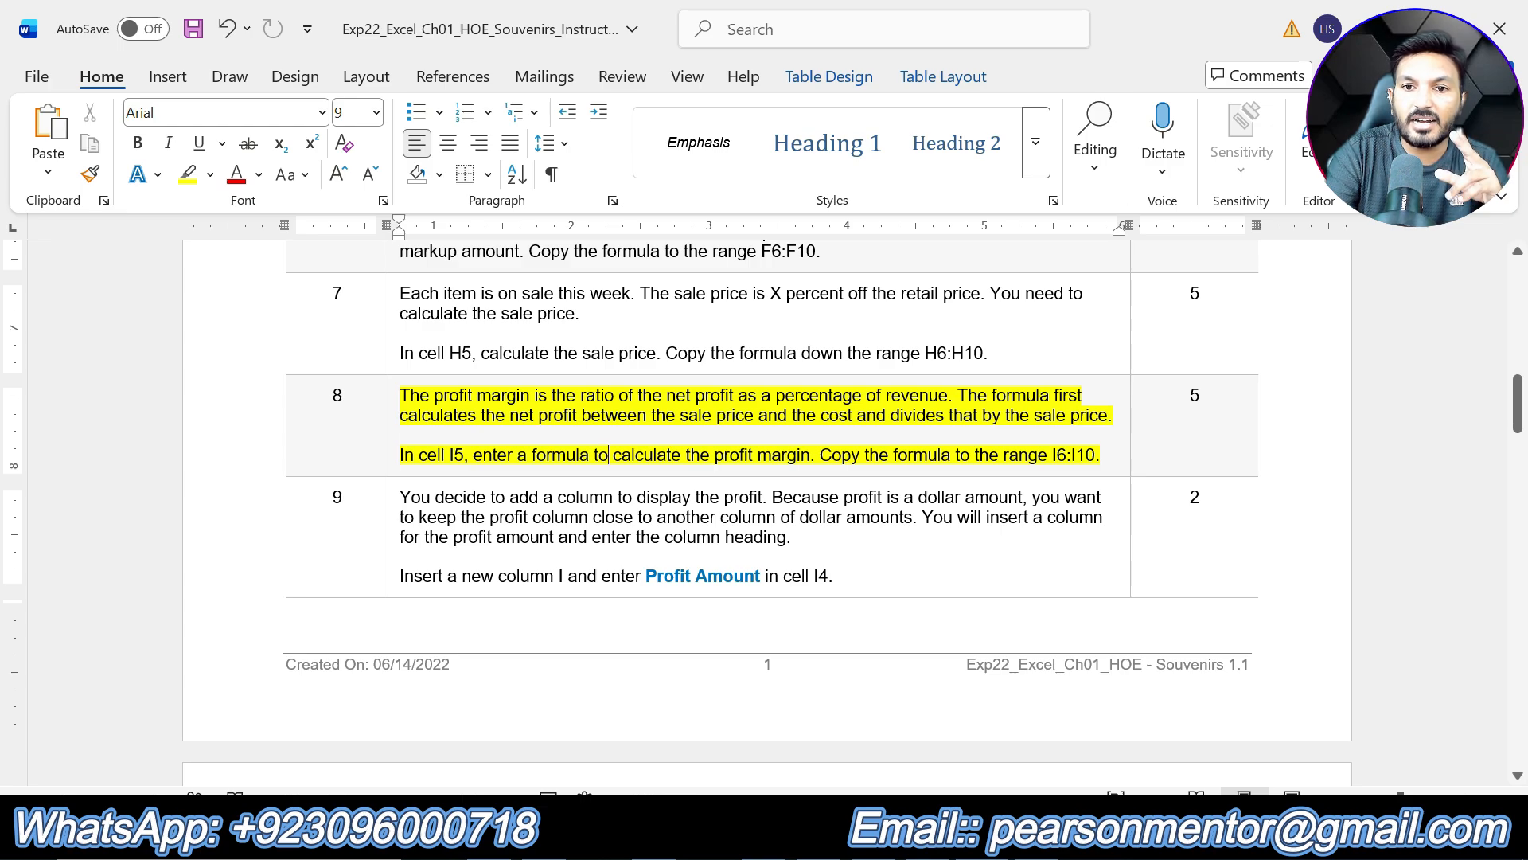
key(alt+Tab)
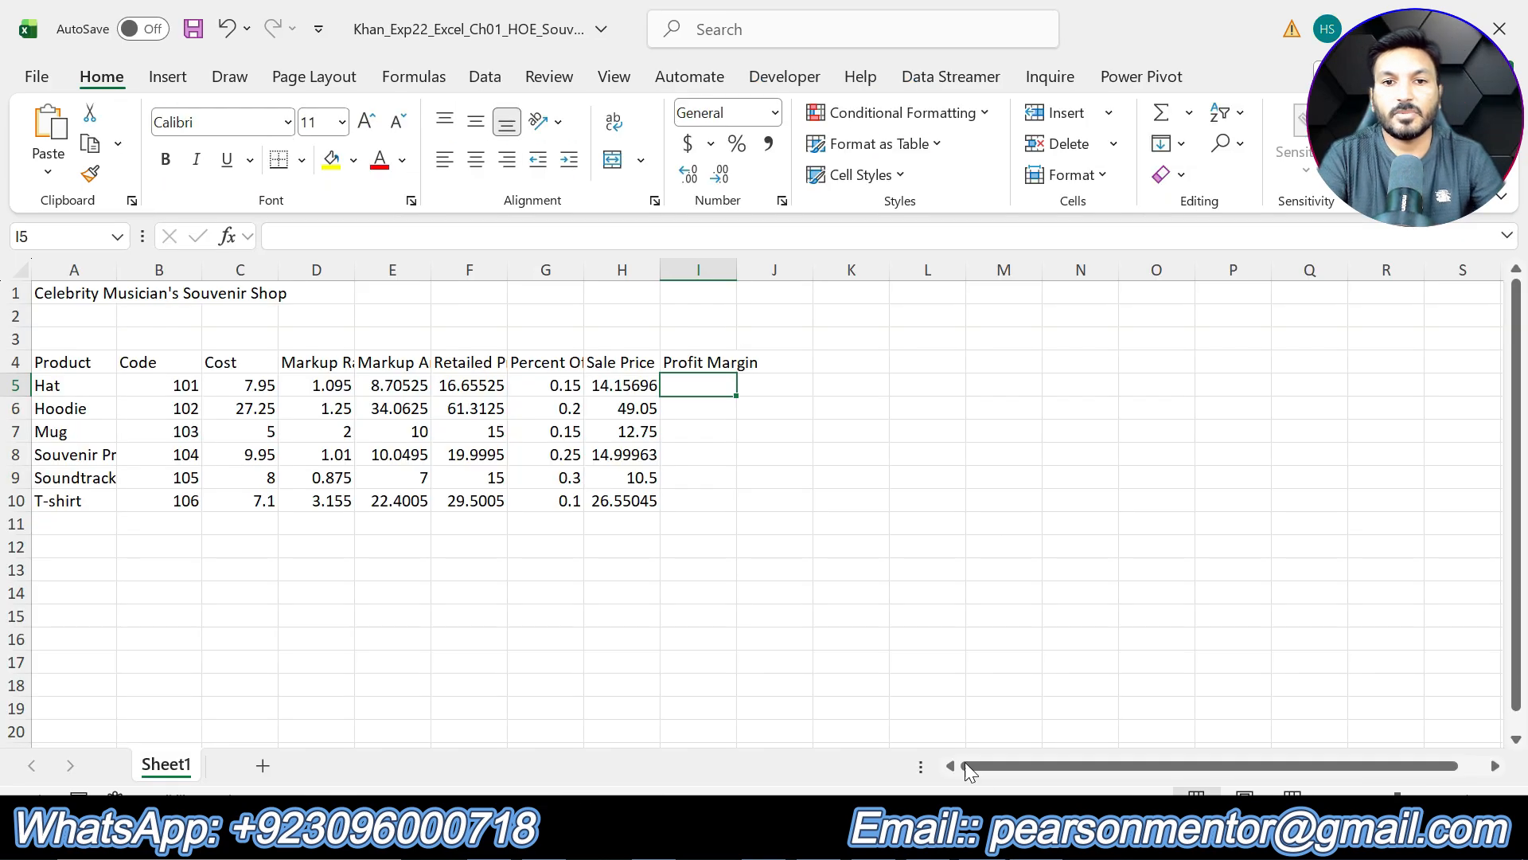
text(=)
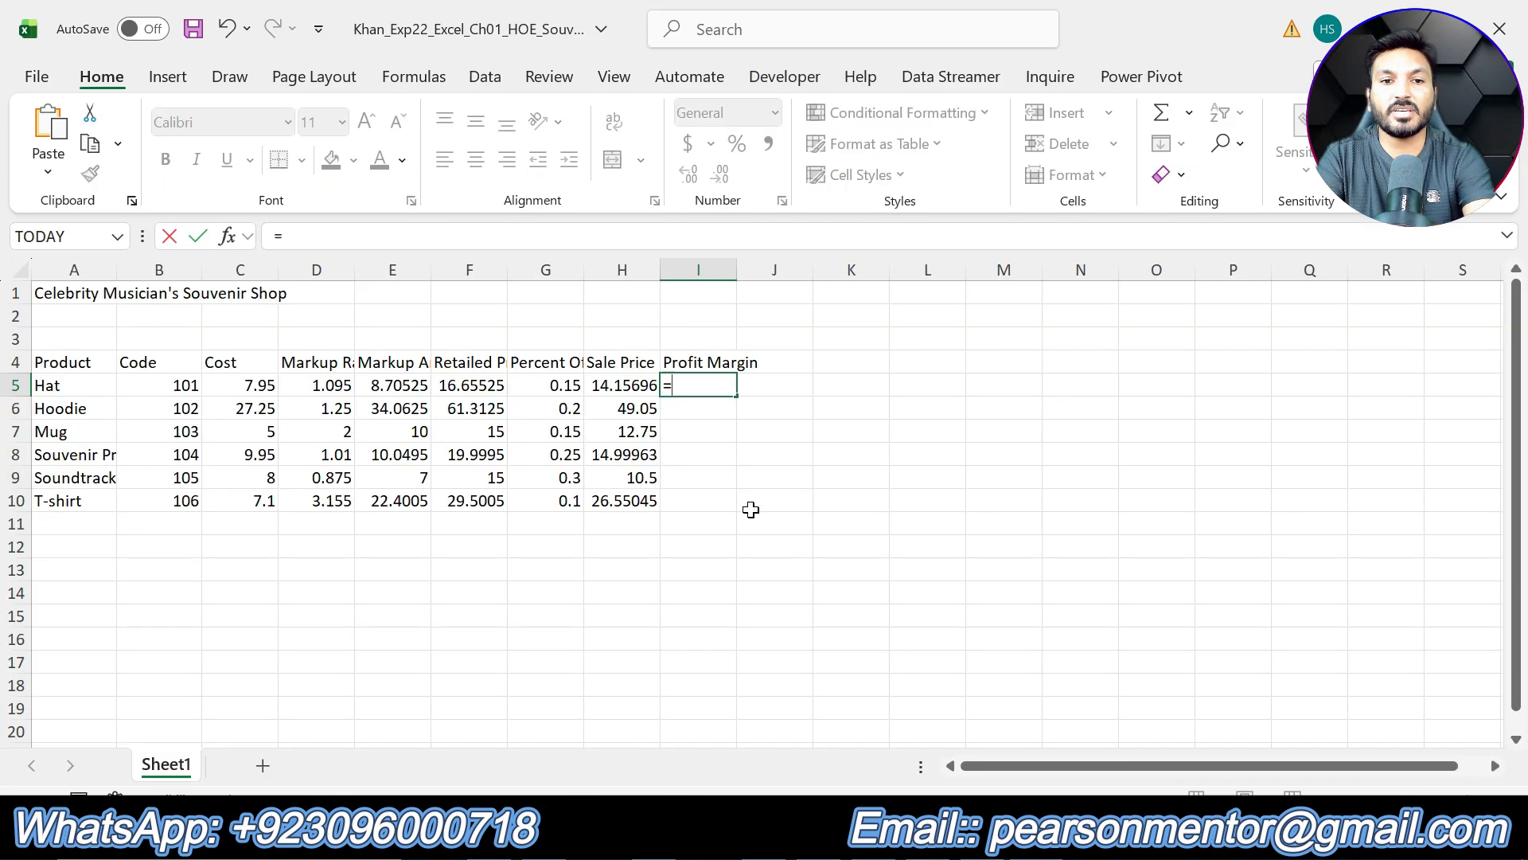
text(()
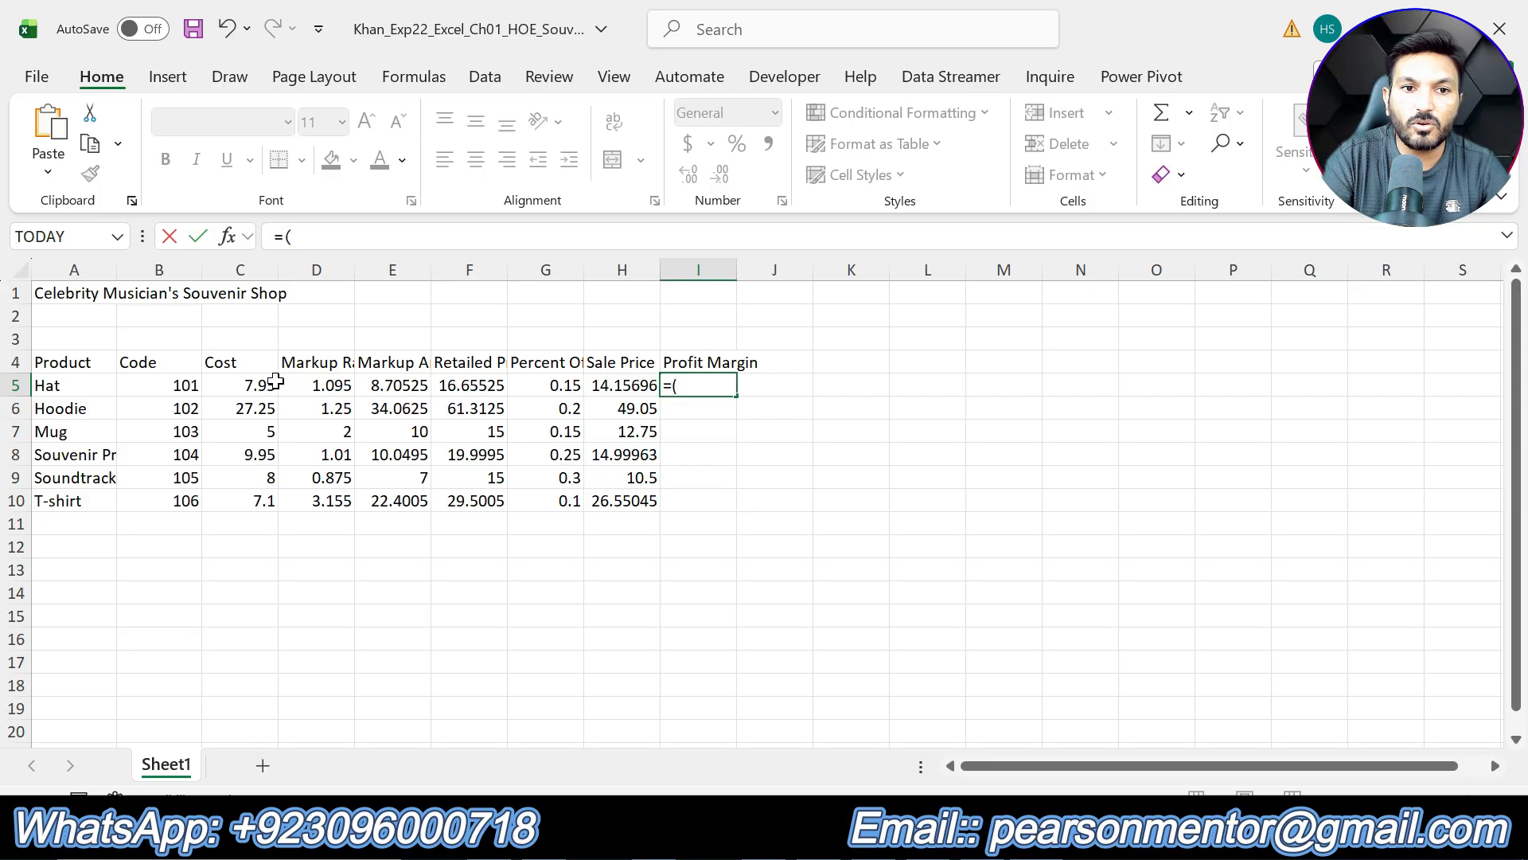
click(633, 390)
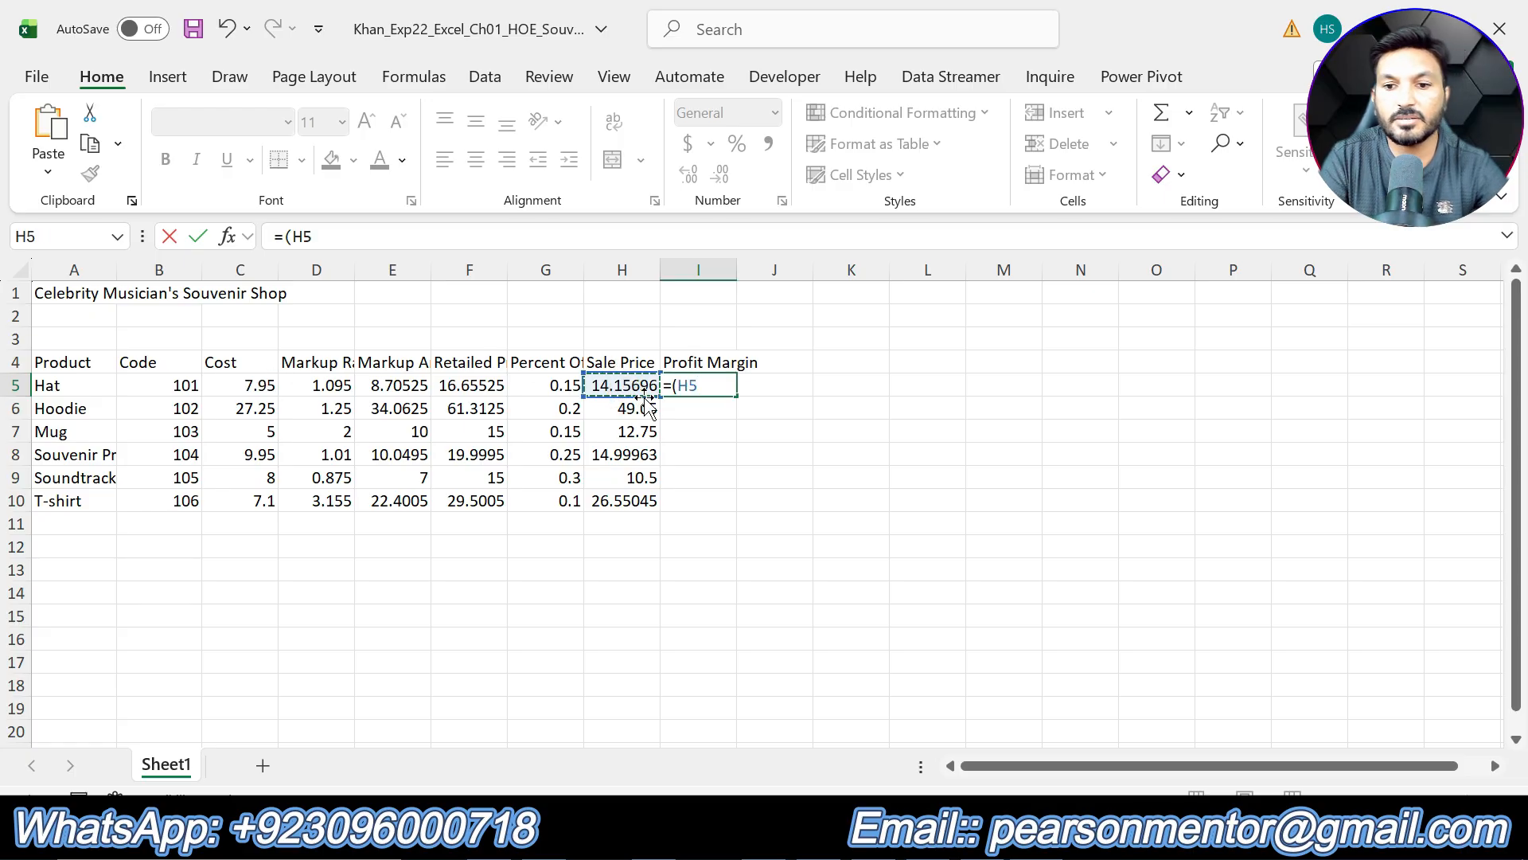
text(-)
click(250, 390)
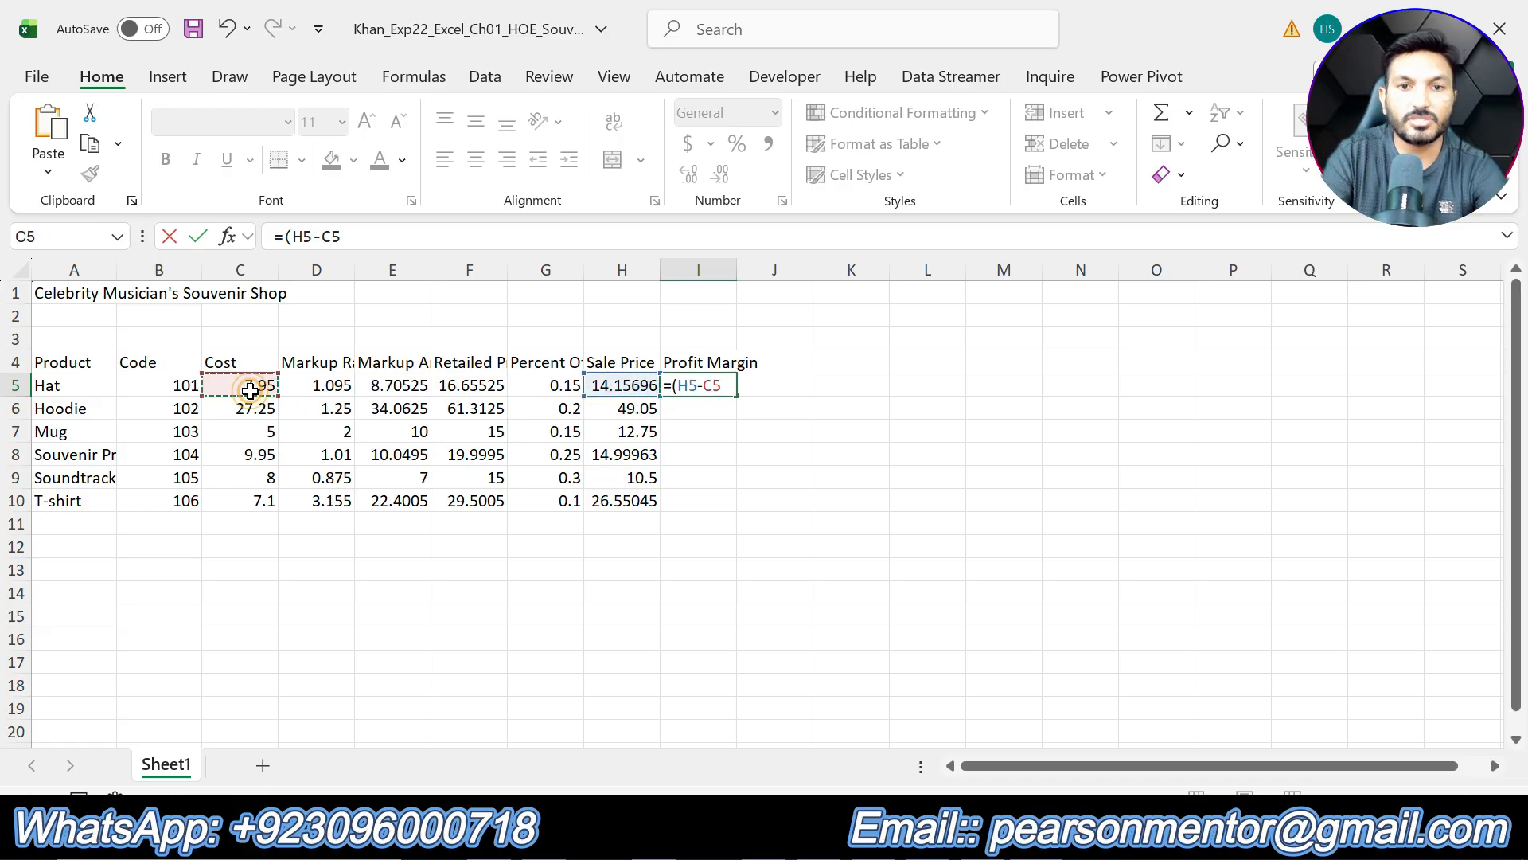
text())
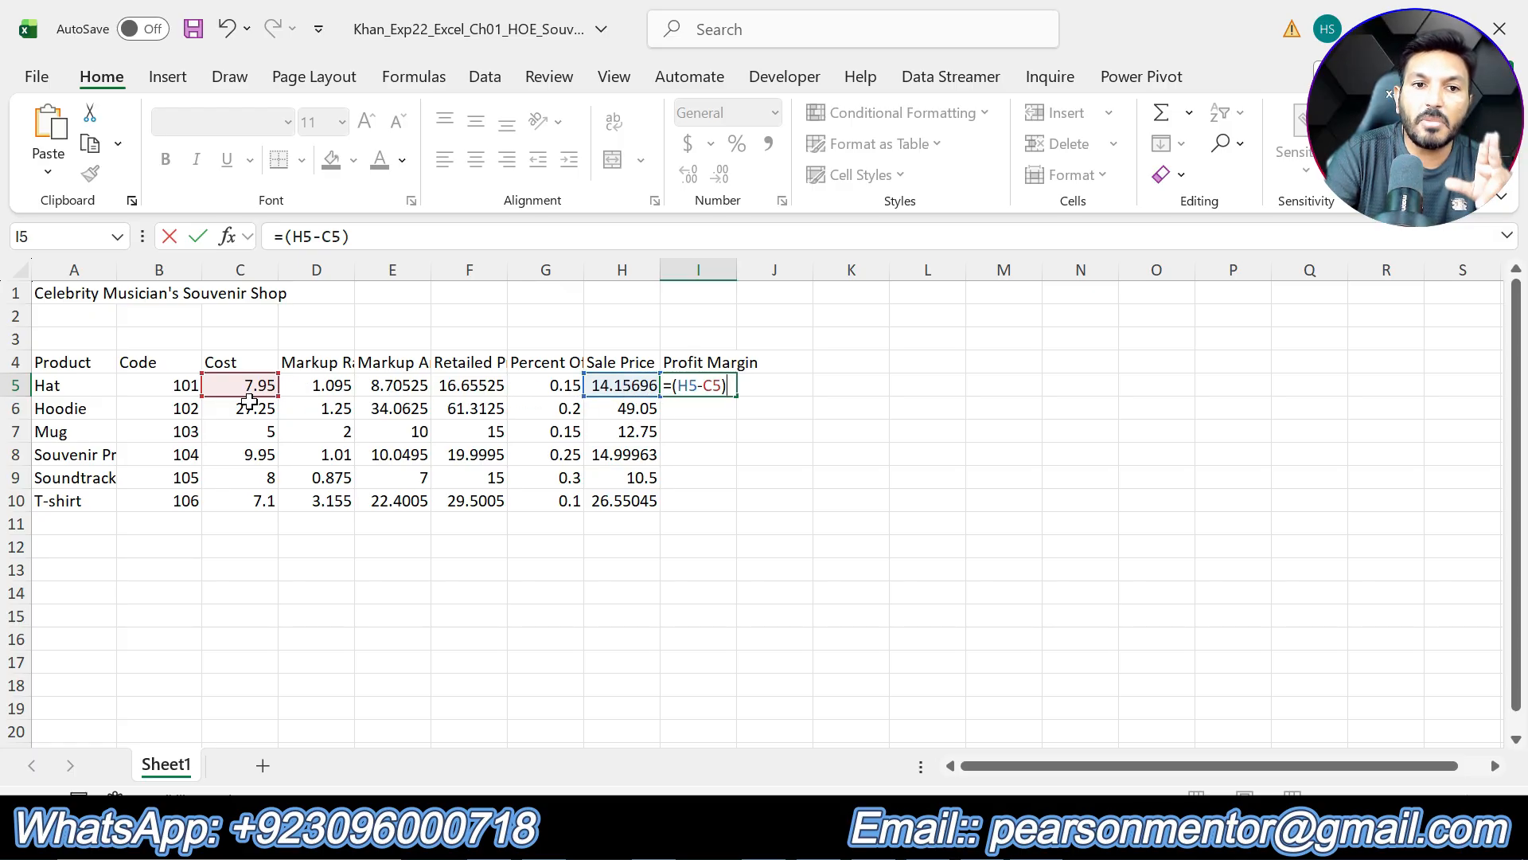
text(/)
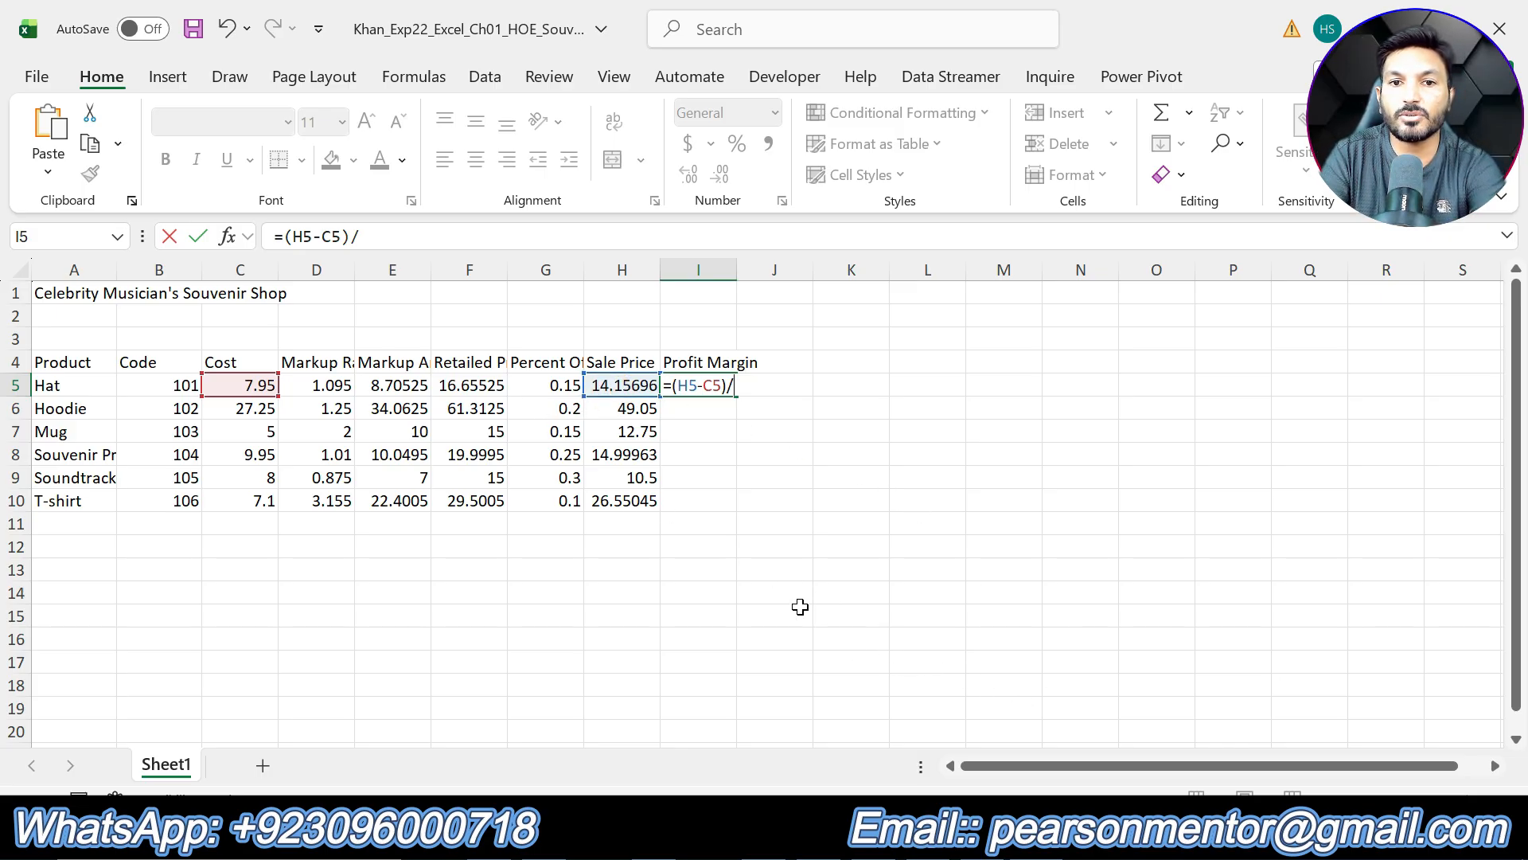
click(619, 388)
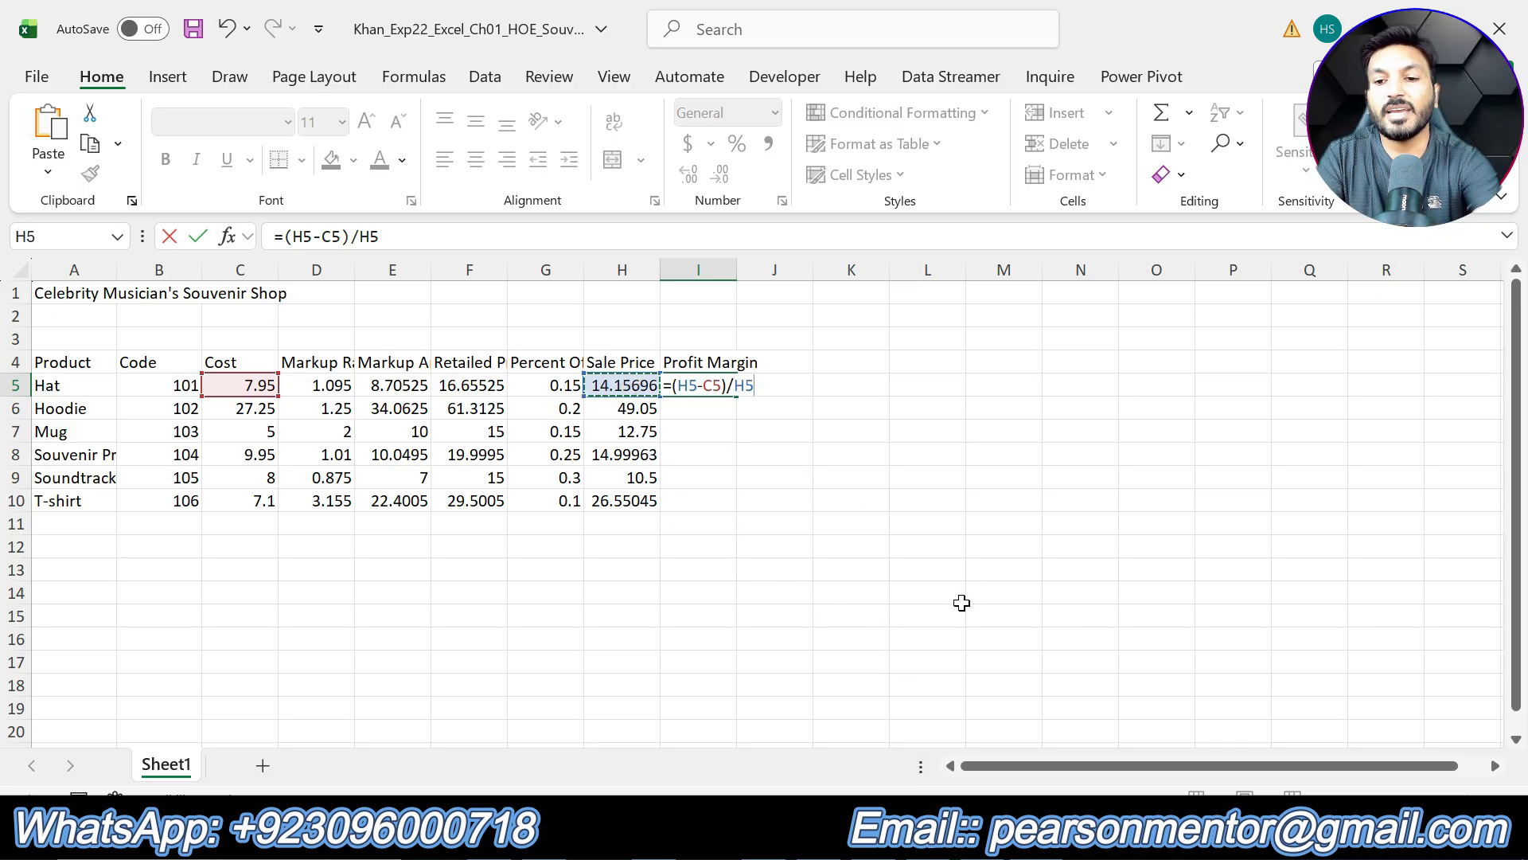
key(Return)
Copy the profit margin formula from cell I5 down through I10.
click(710, 390)
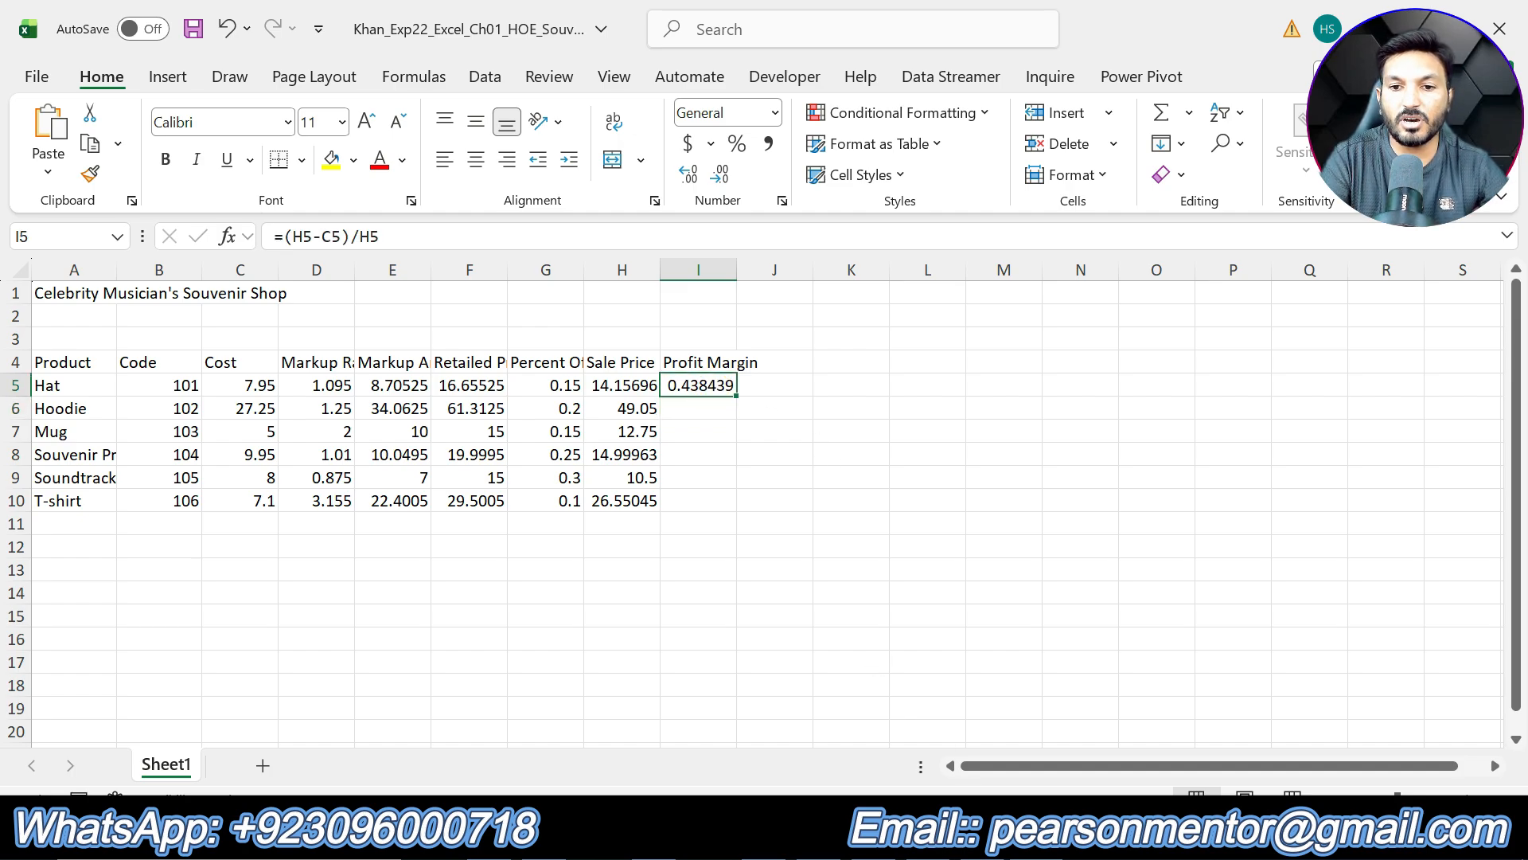
click(991, 834)
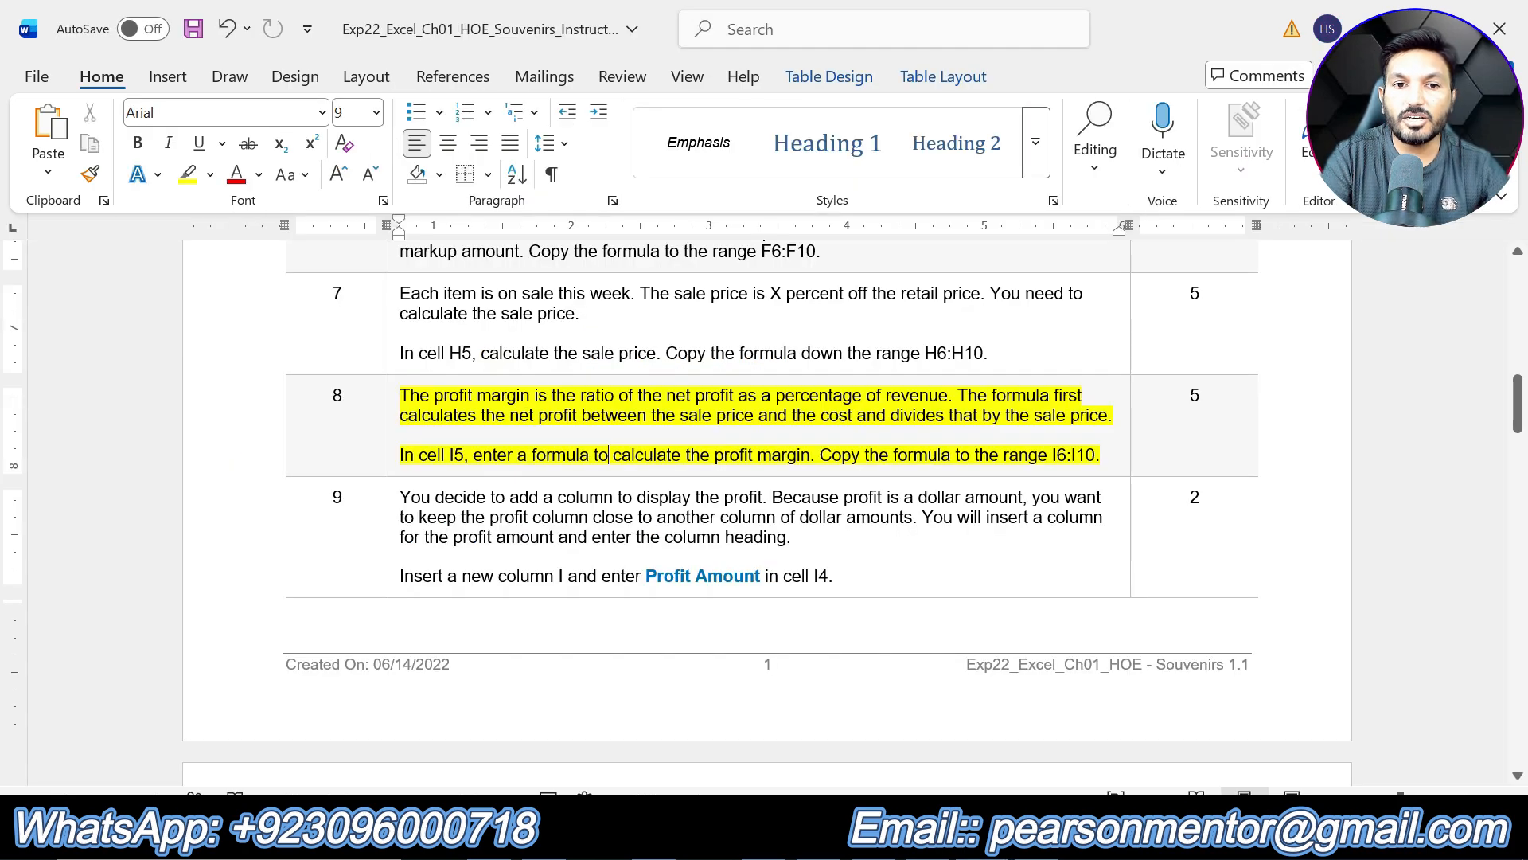
click(990, 834)
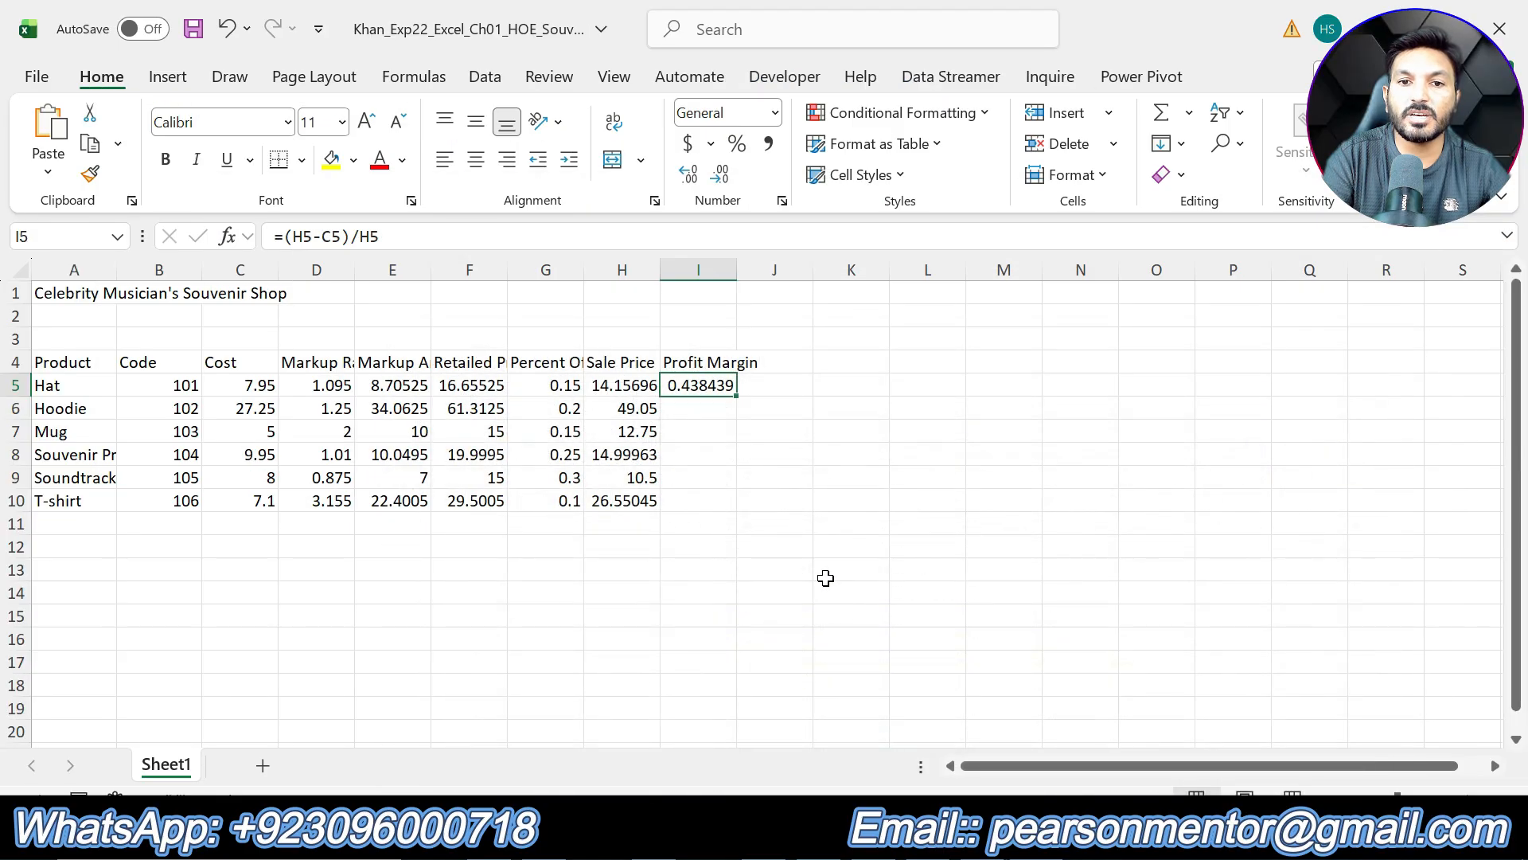
drag(739, 399, 737, 510)
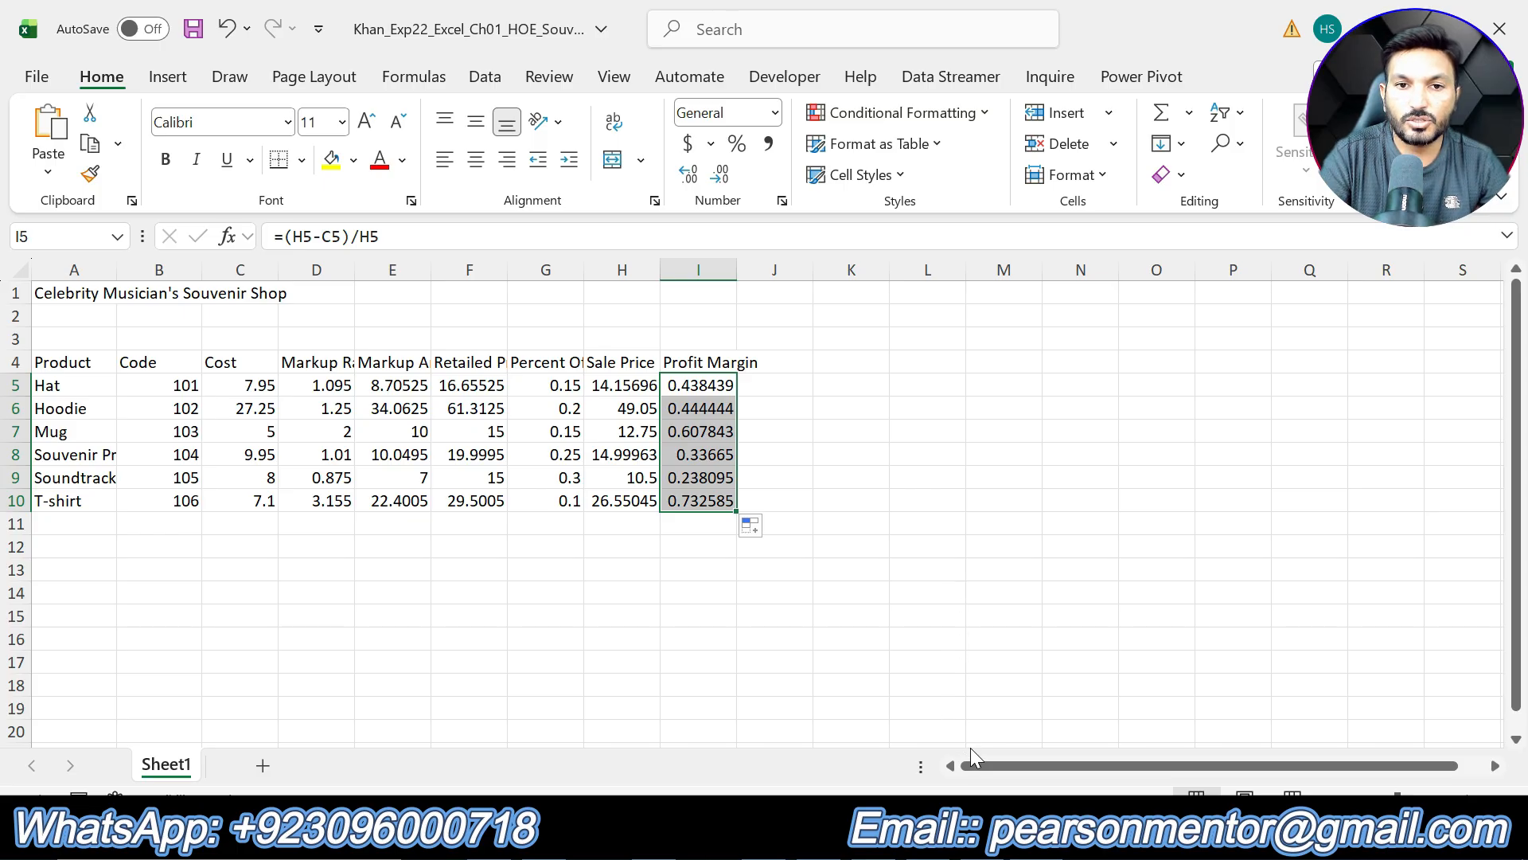
Switch back to Word, undo the step 8 highlight and highlight the step 9 instructions in yellow.
click(1012, 832)
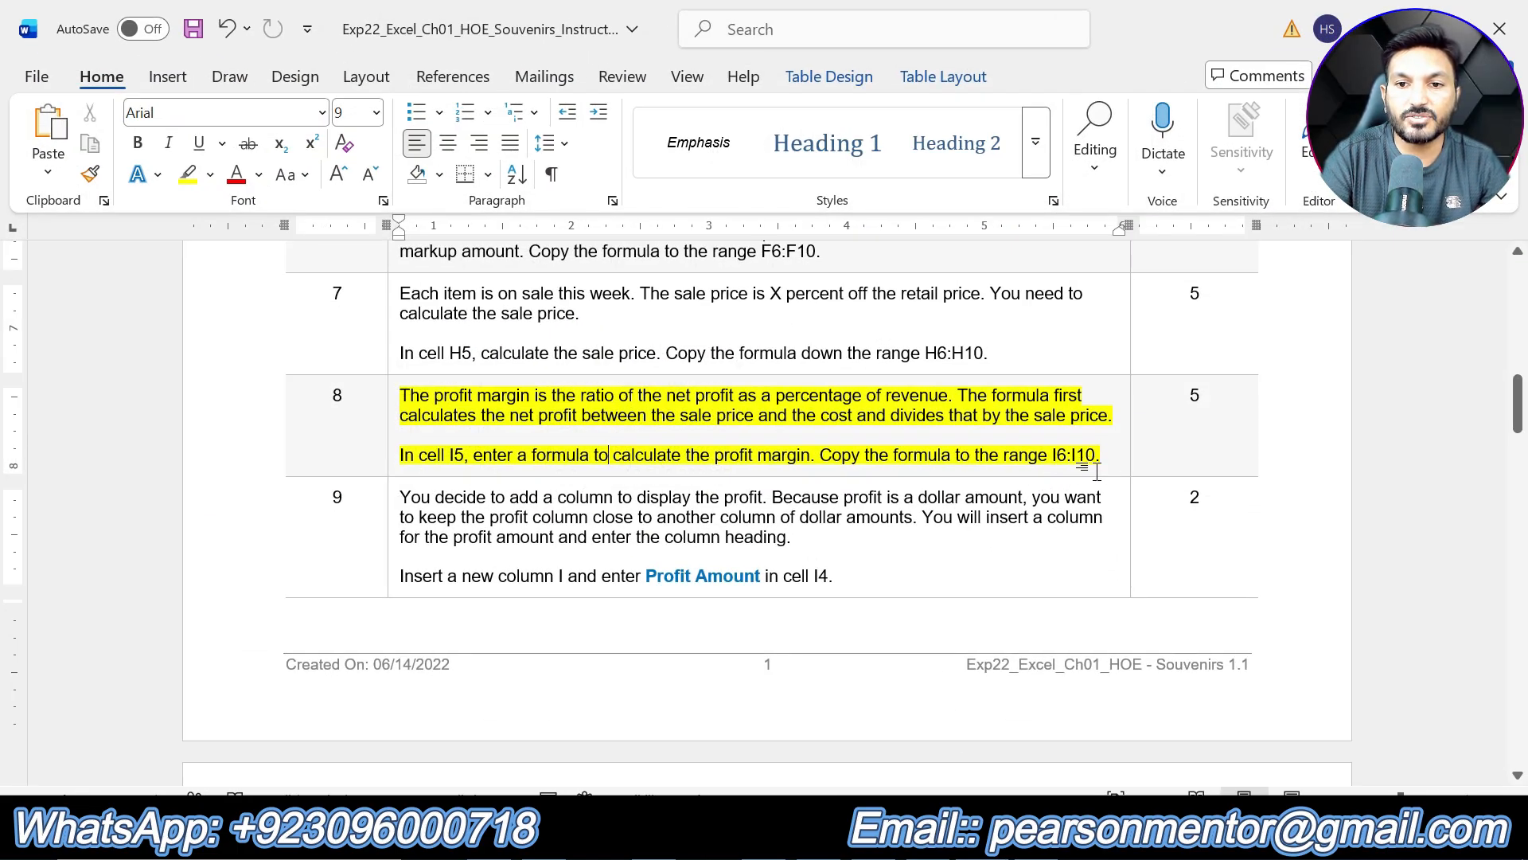
key(ctrl+z)
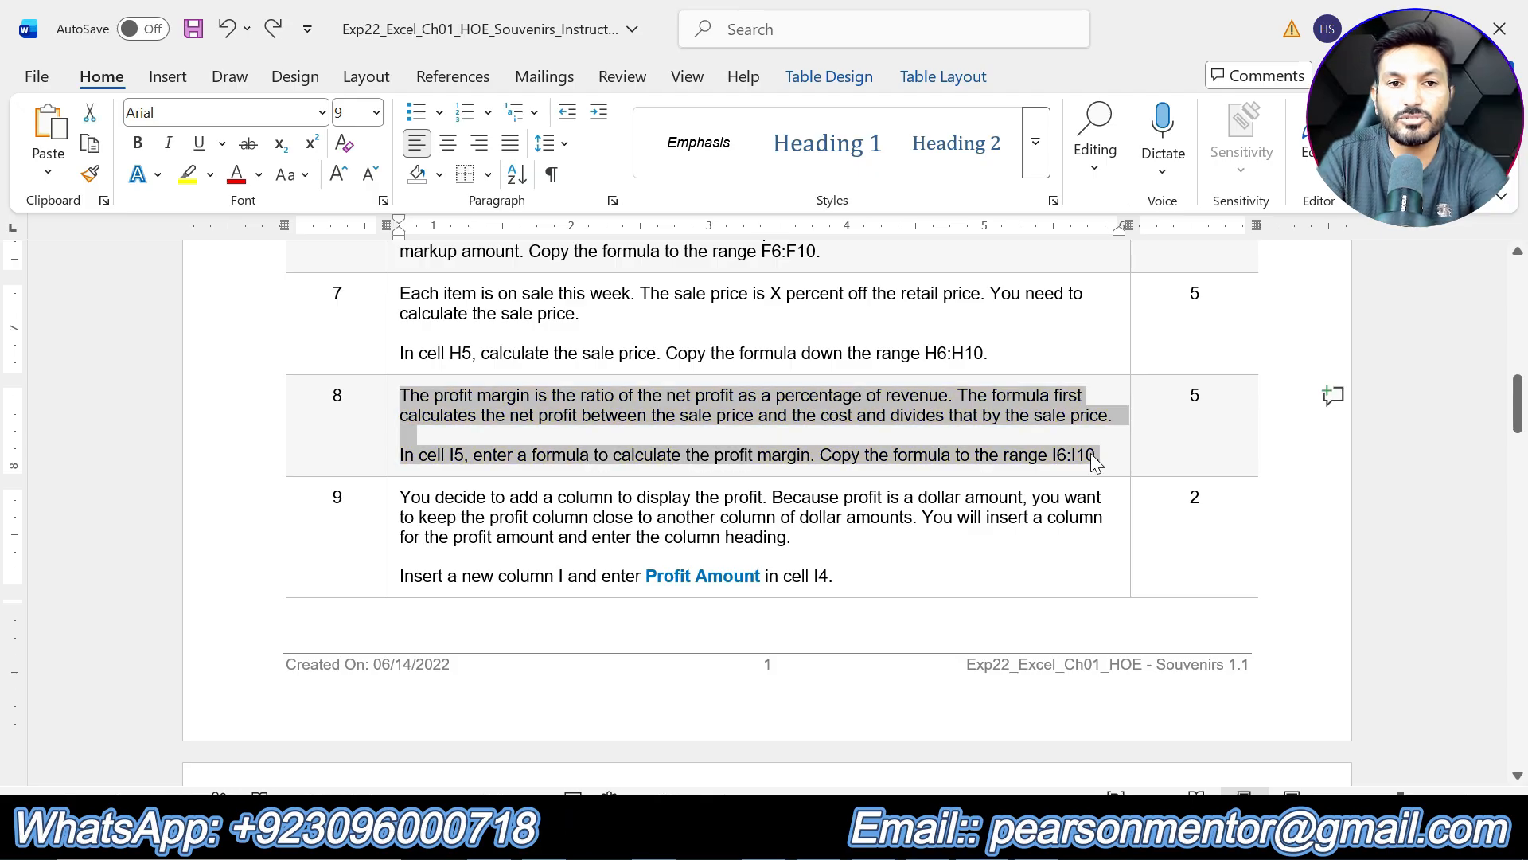
click(830, 571)
drag(868, 581, 399, 499)
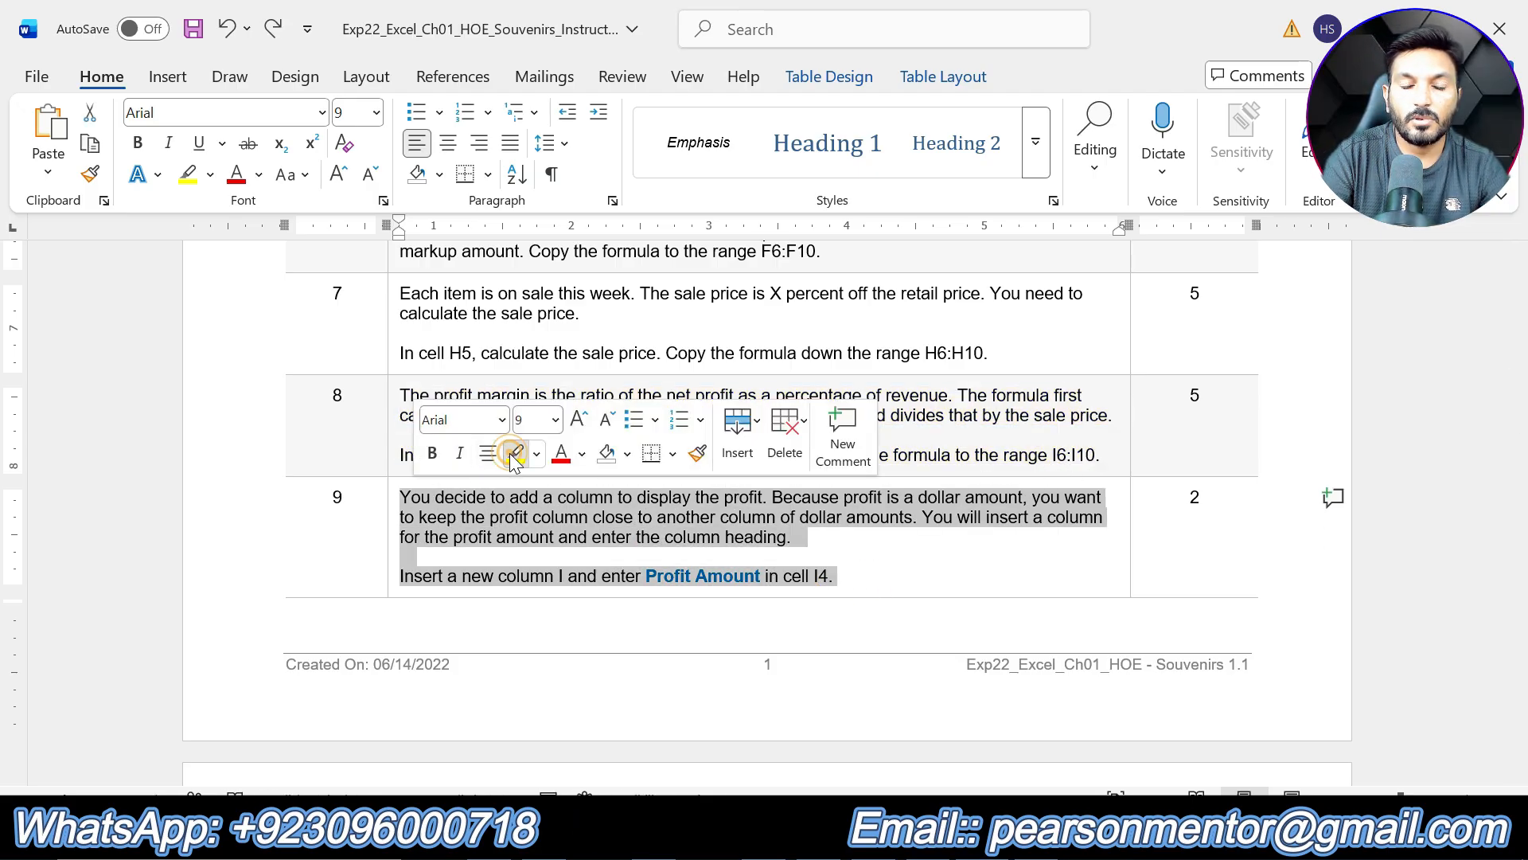
click(513, 454)
click(667, 552)
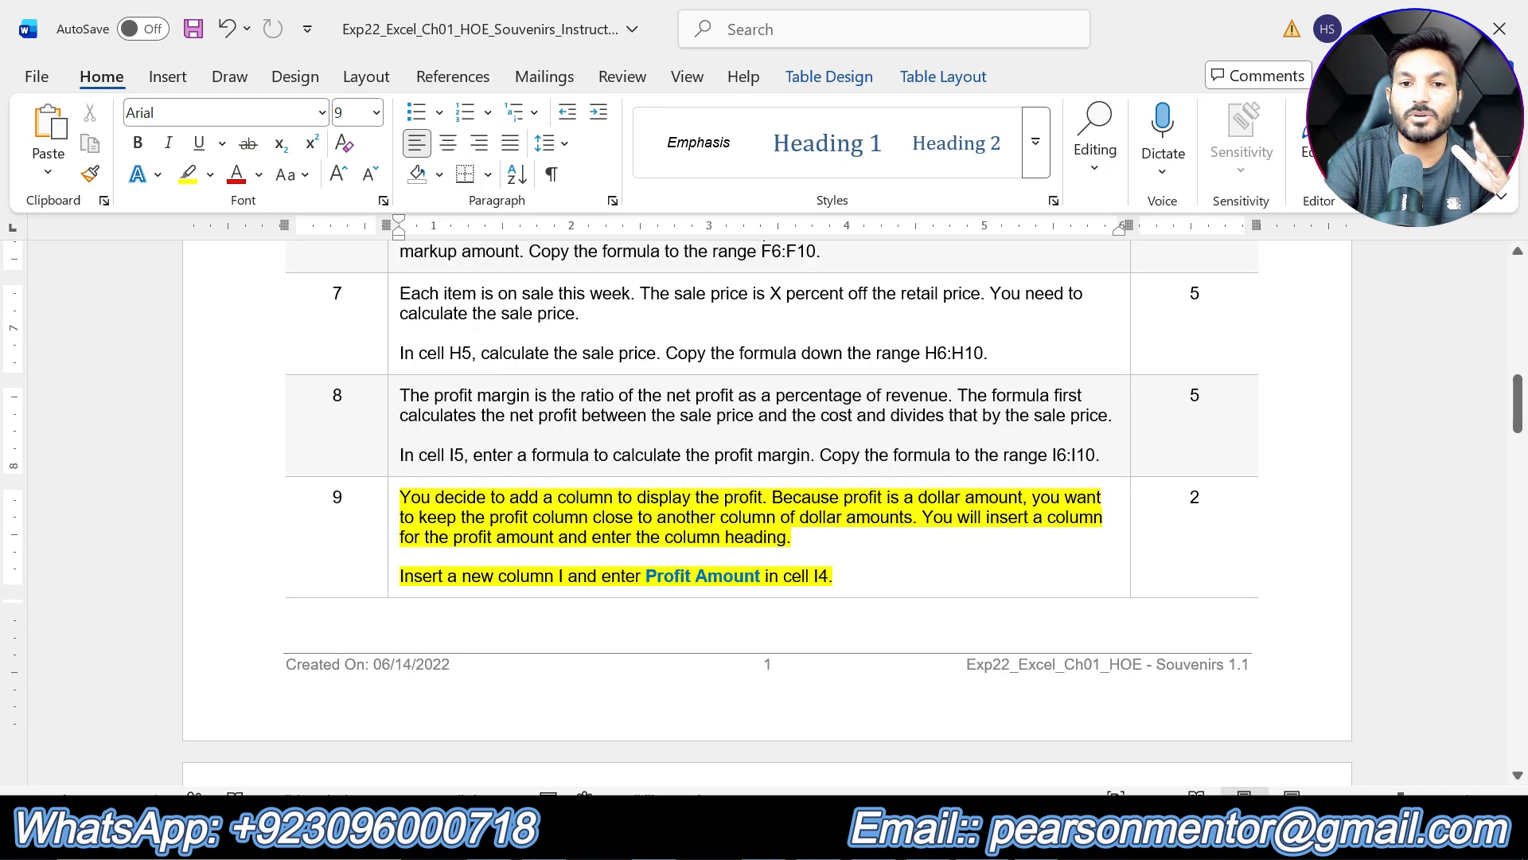
Switch to the Excel workbook and insert a new column I before the Profit Margin column.
click(1037, 836)
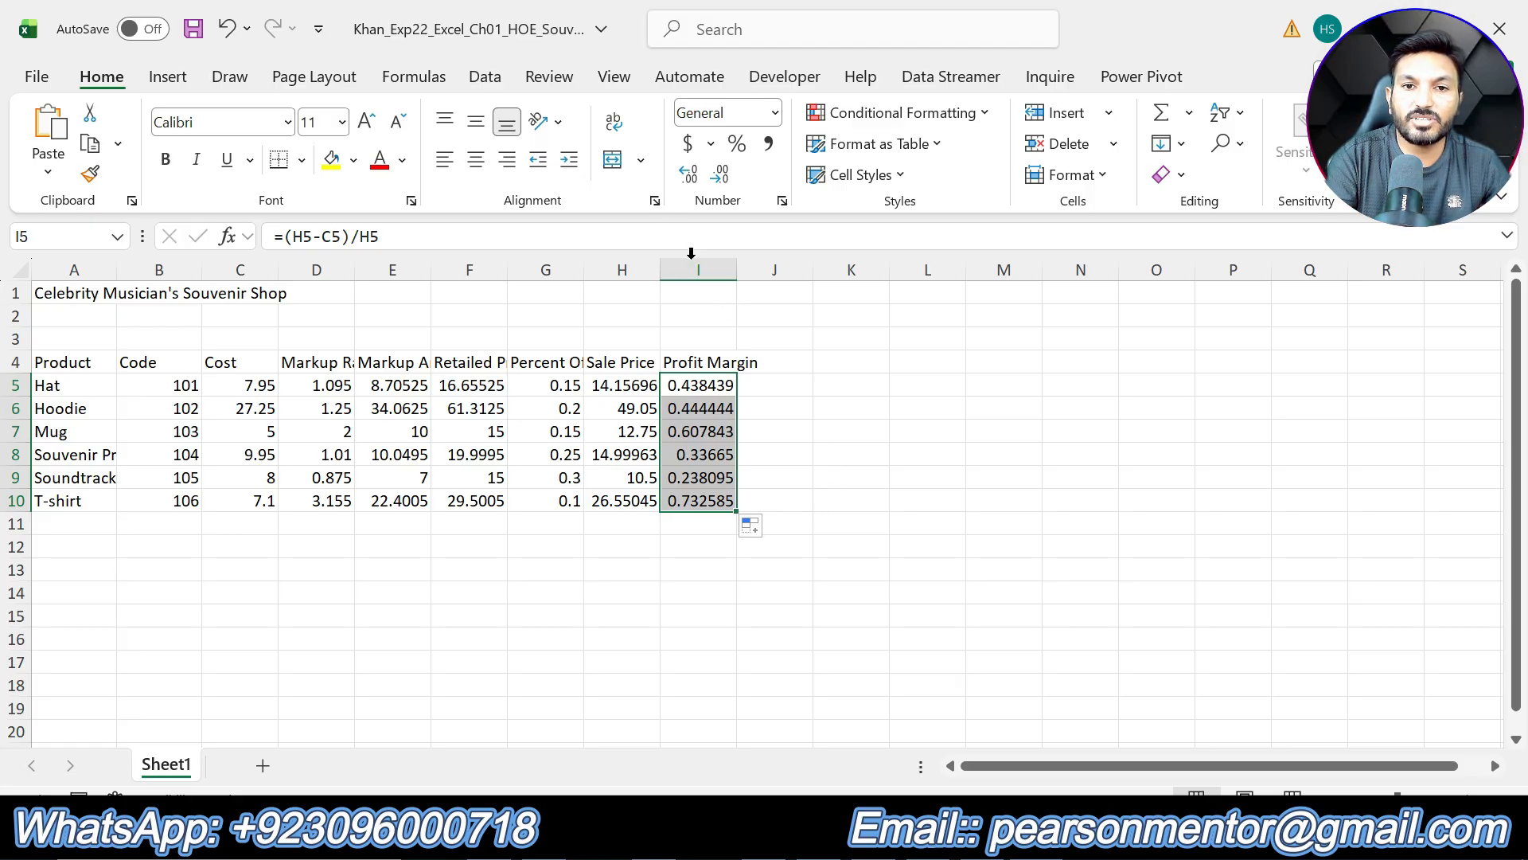
click(703, 270)
right_click(704, 270)
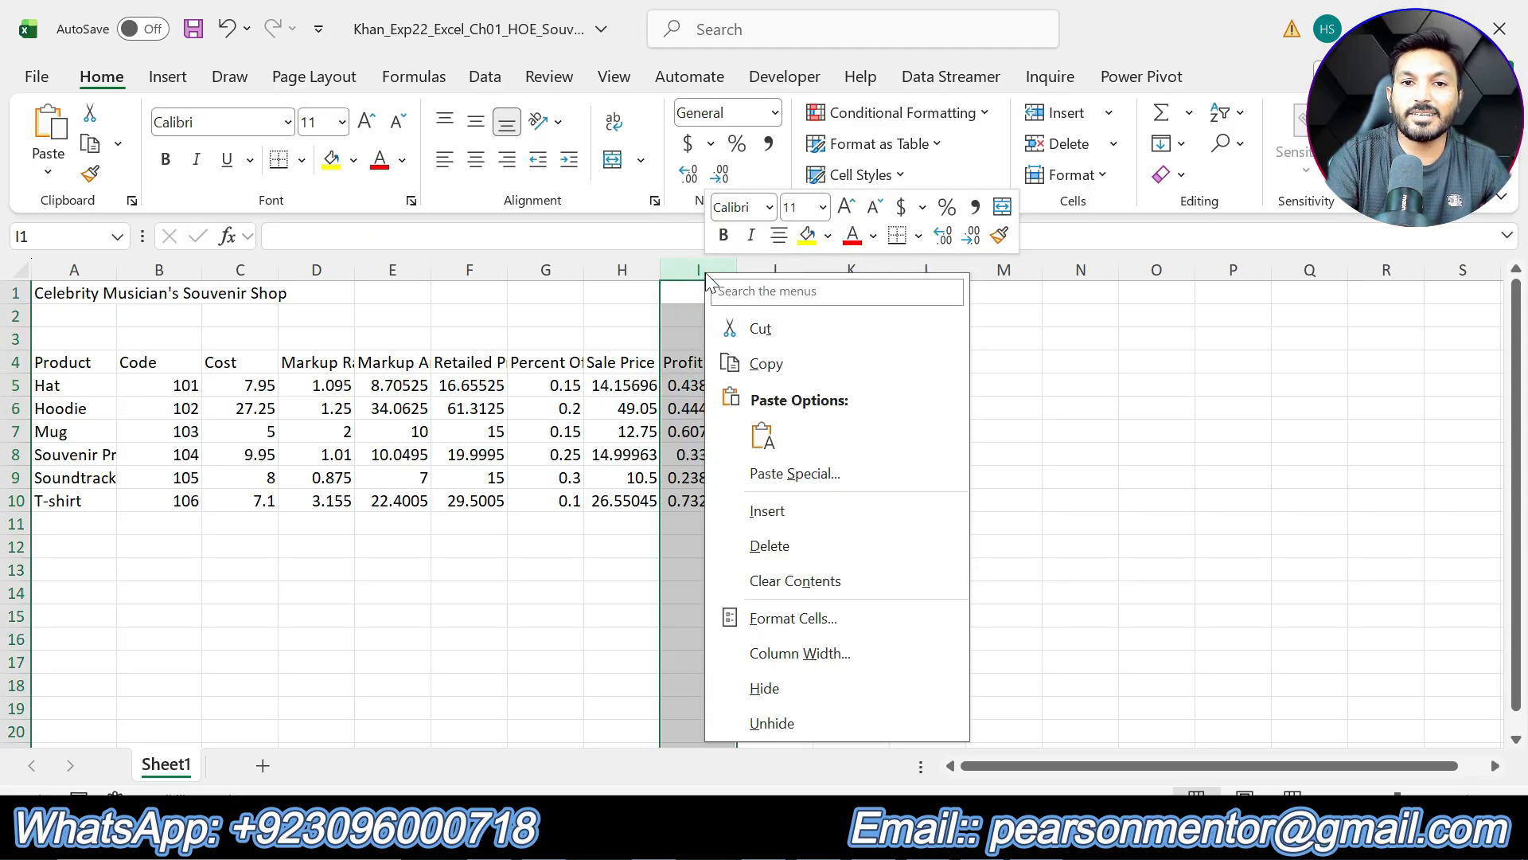
click(796, 511)
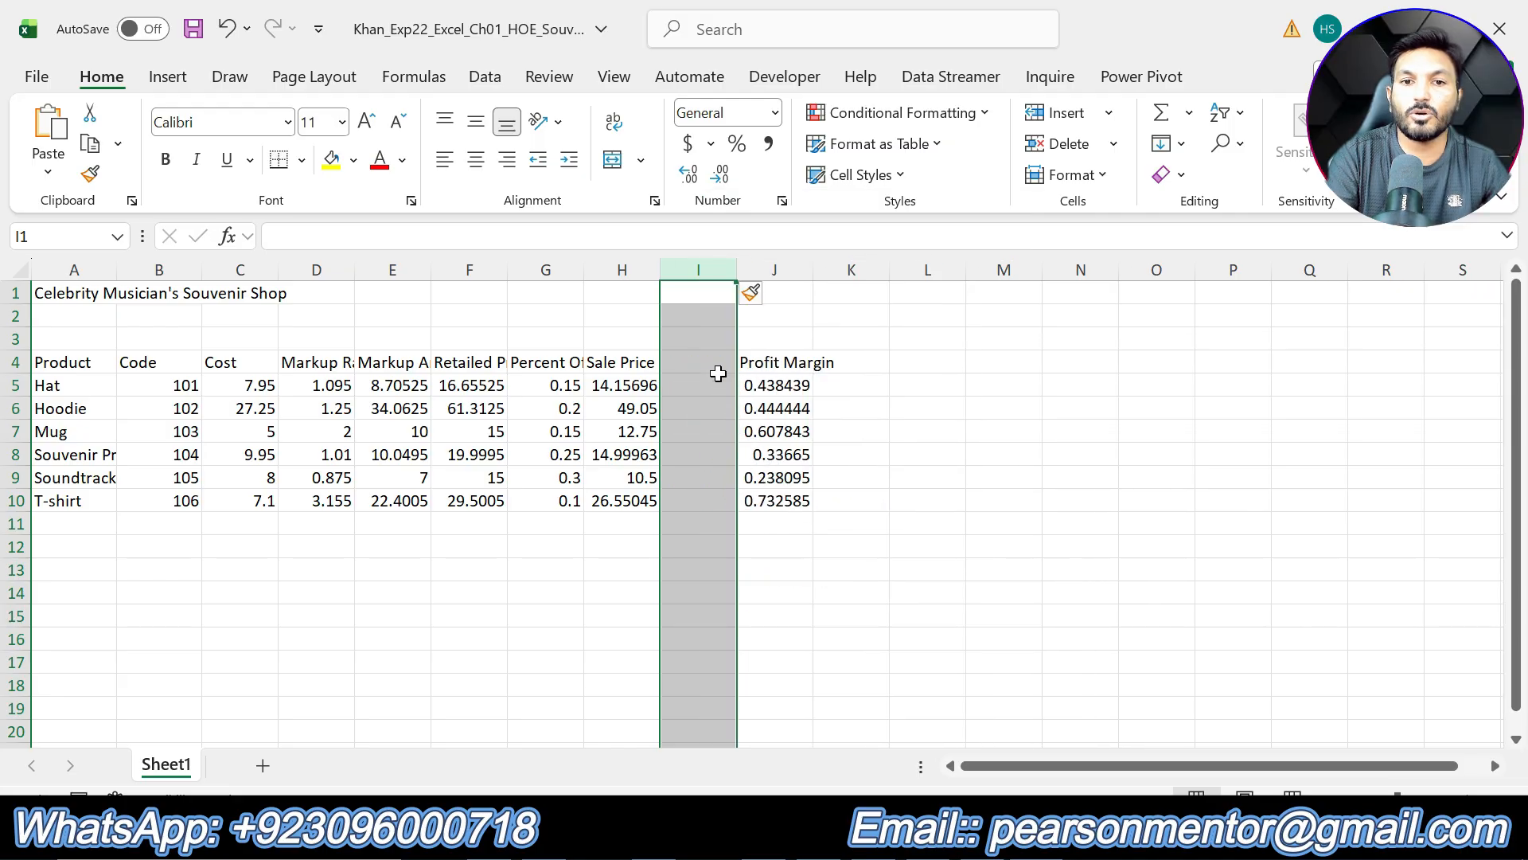
Enter the column heading Profit Amount in cell I4.
click(707, 366)
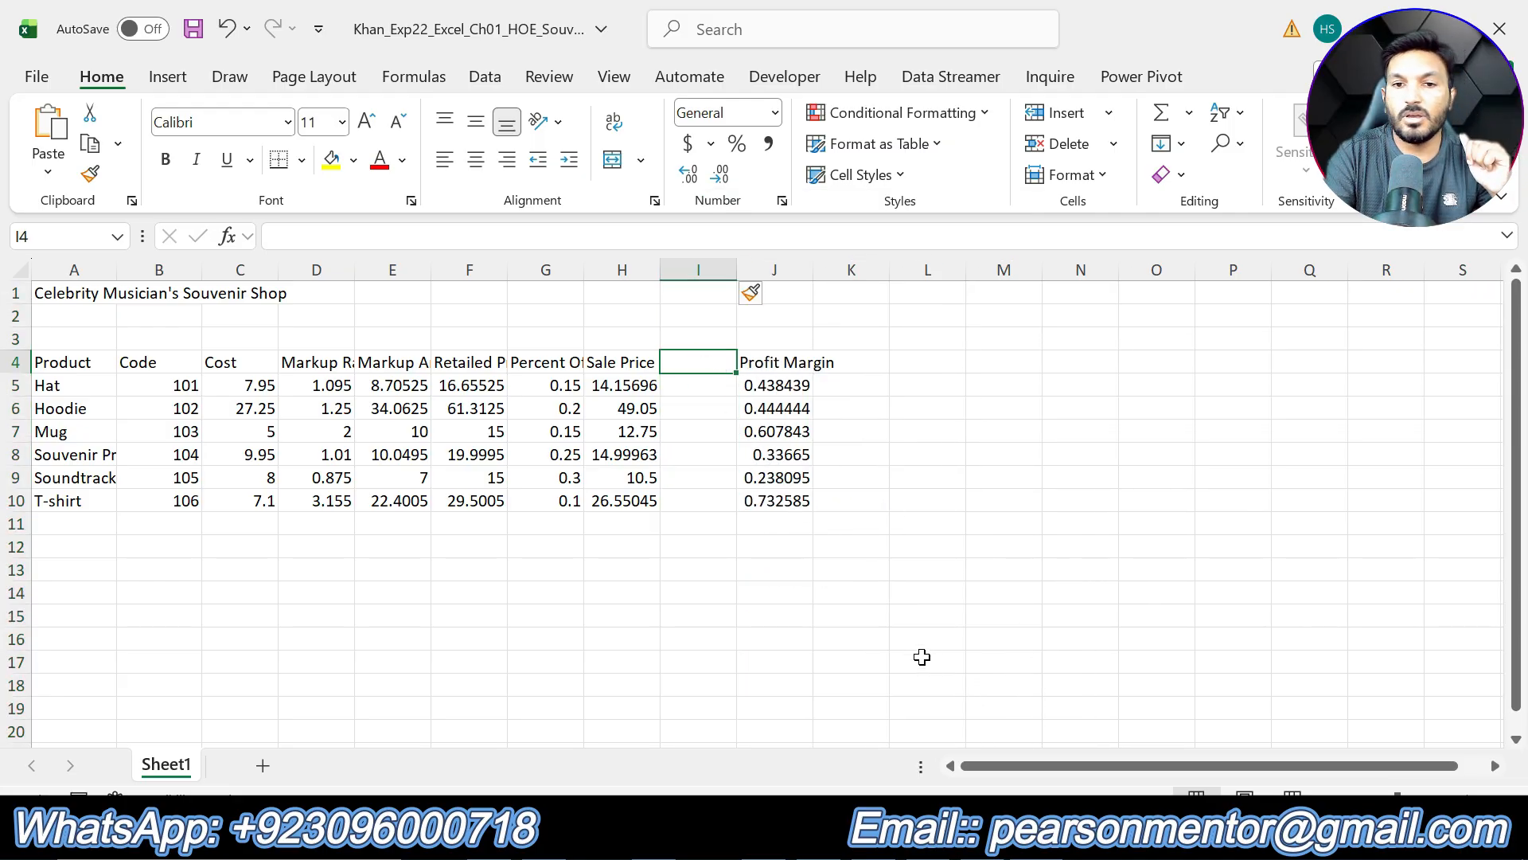
key(alt+Tab)
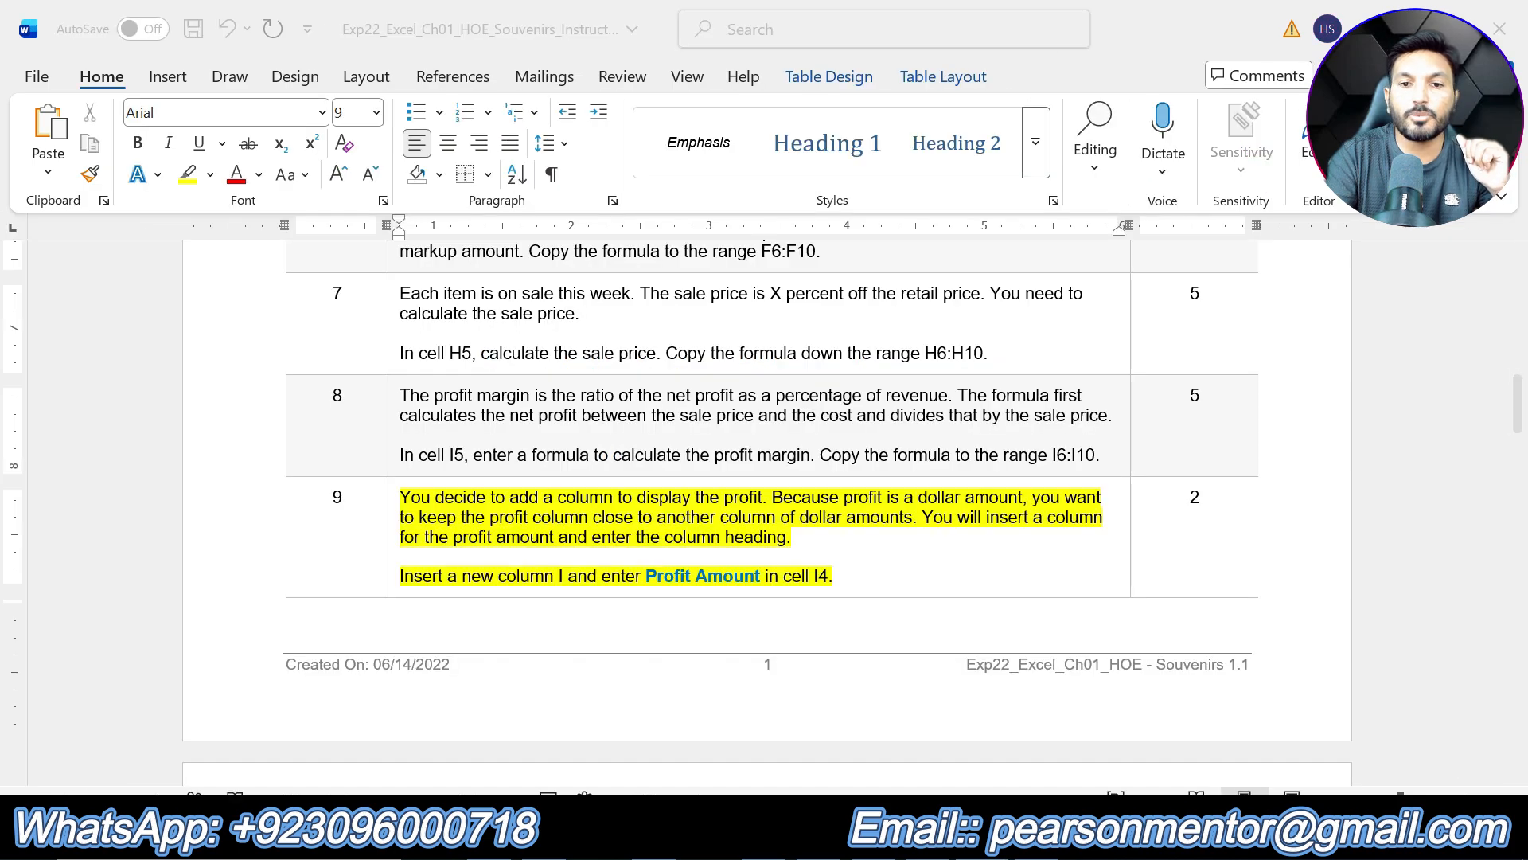
key(alt+Tab)
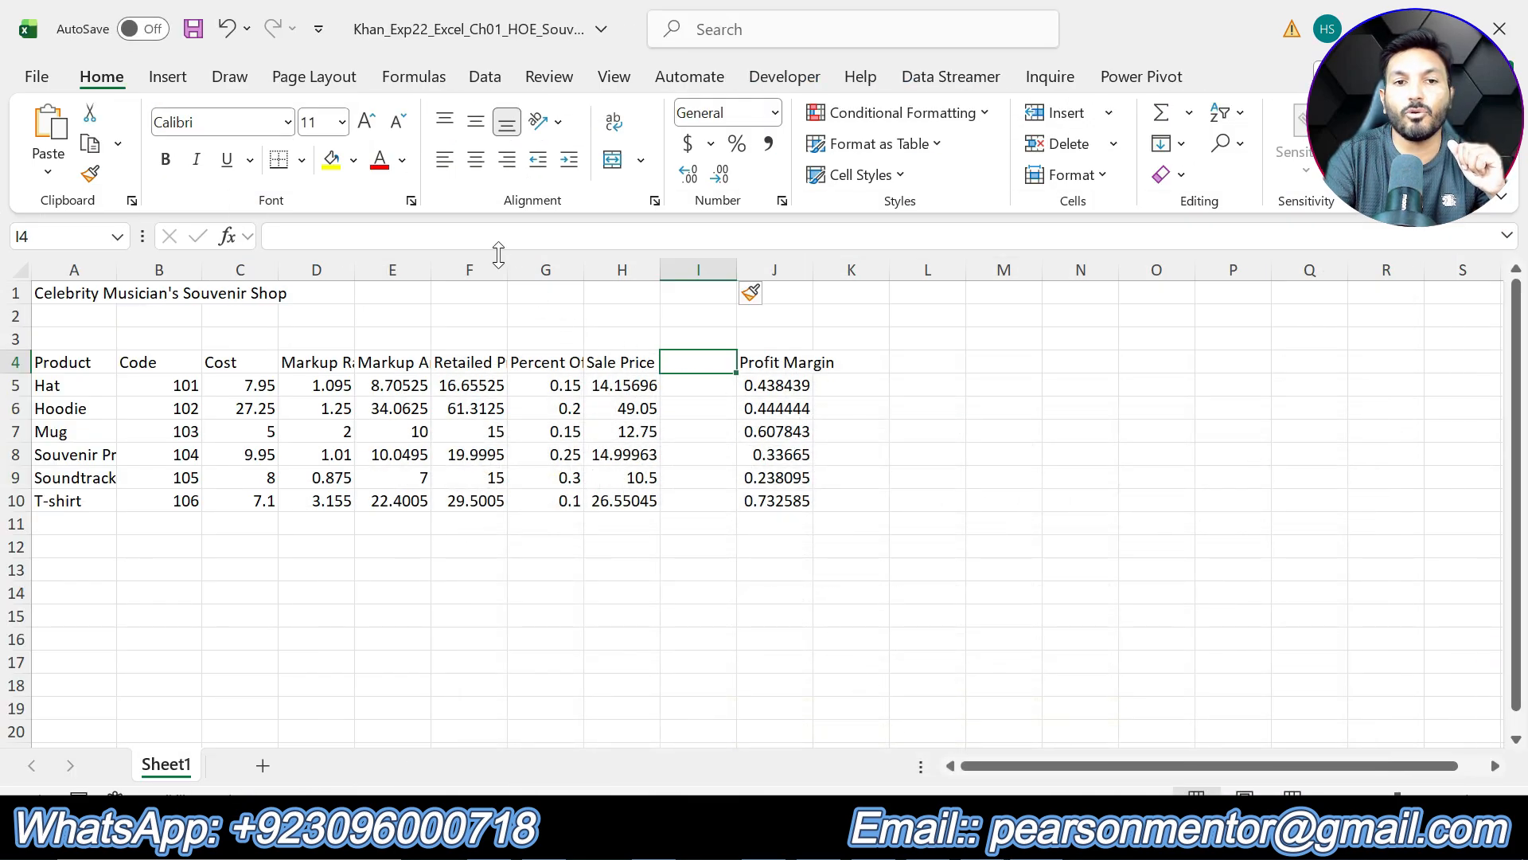
click(462, 231)
text(Profit Amount)
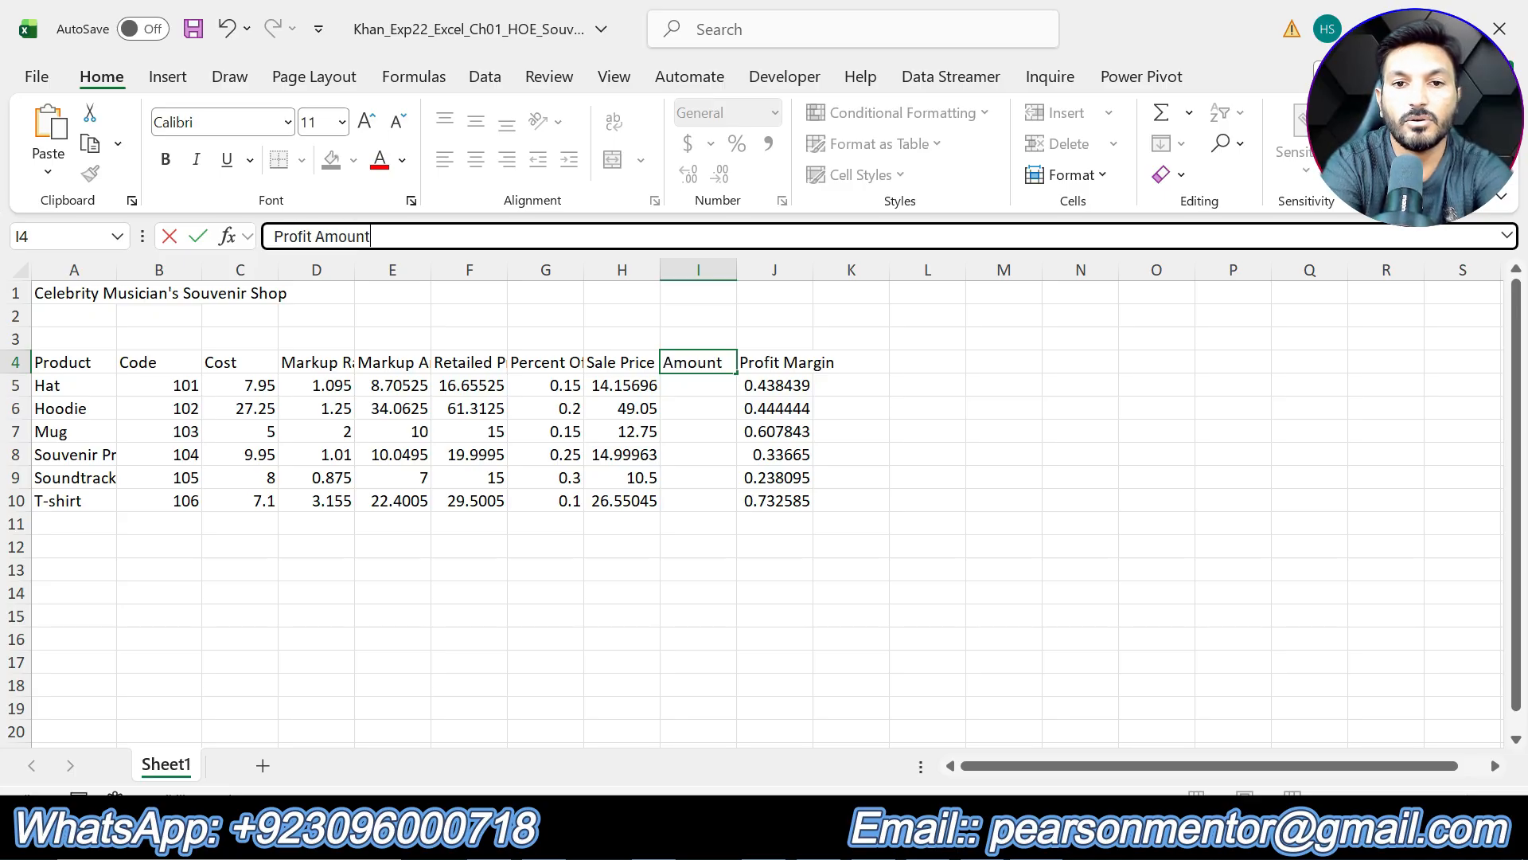
key(Return)
click(385, 233)
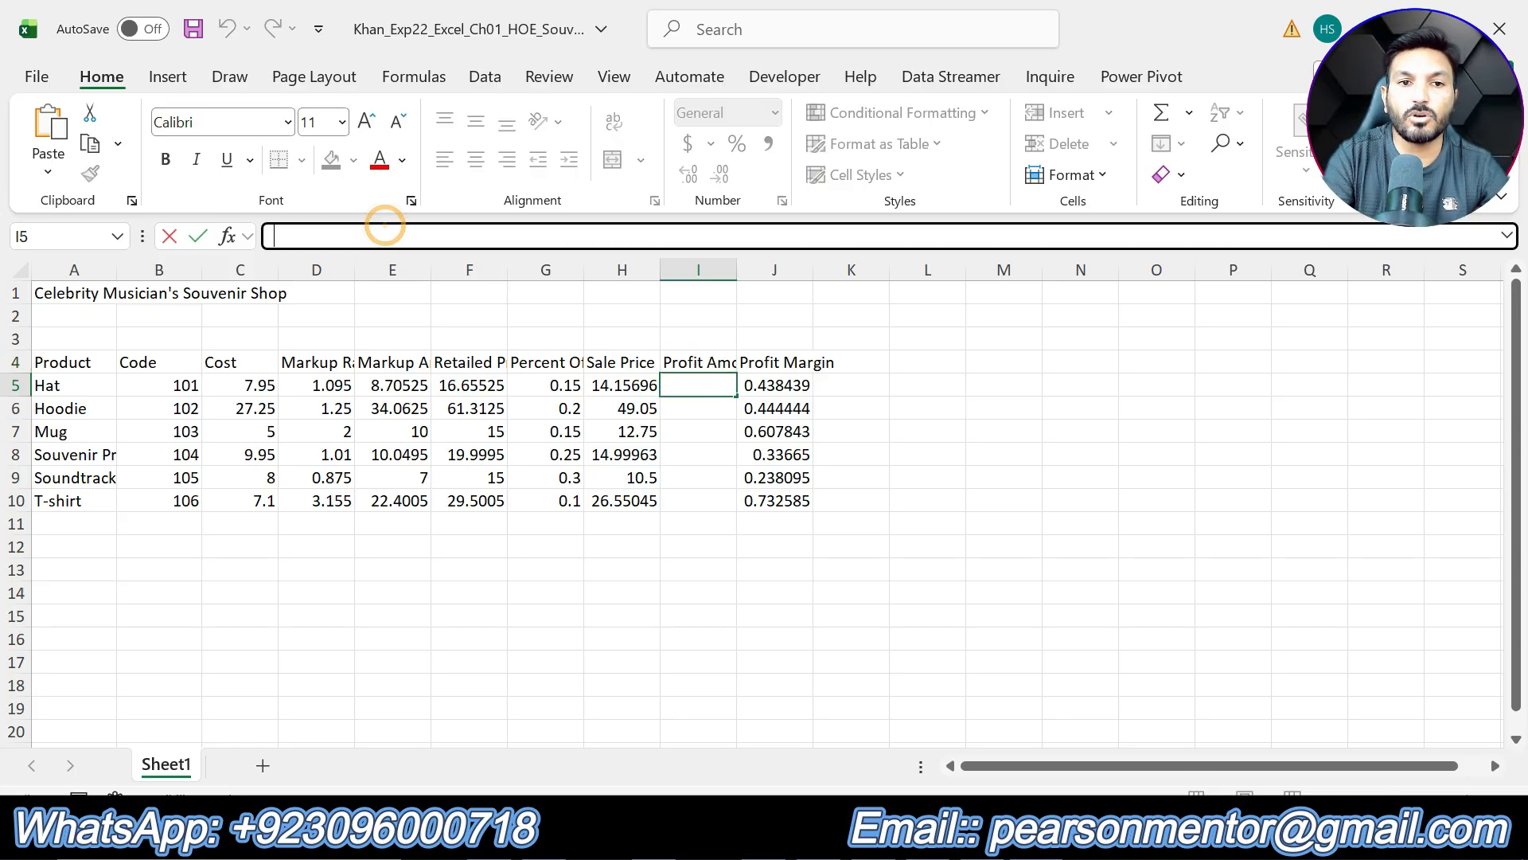
click(694, 617)
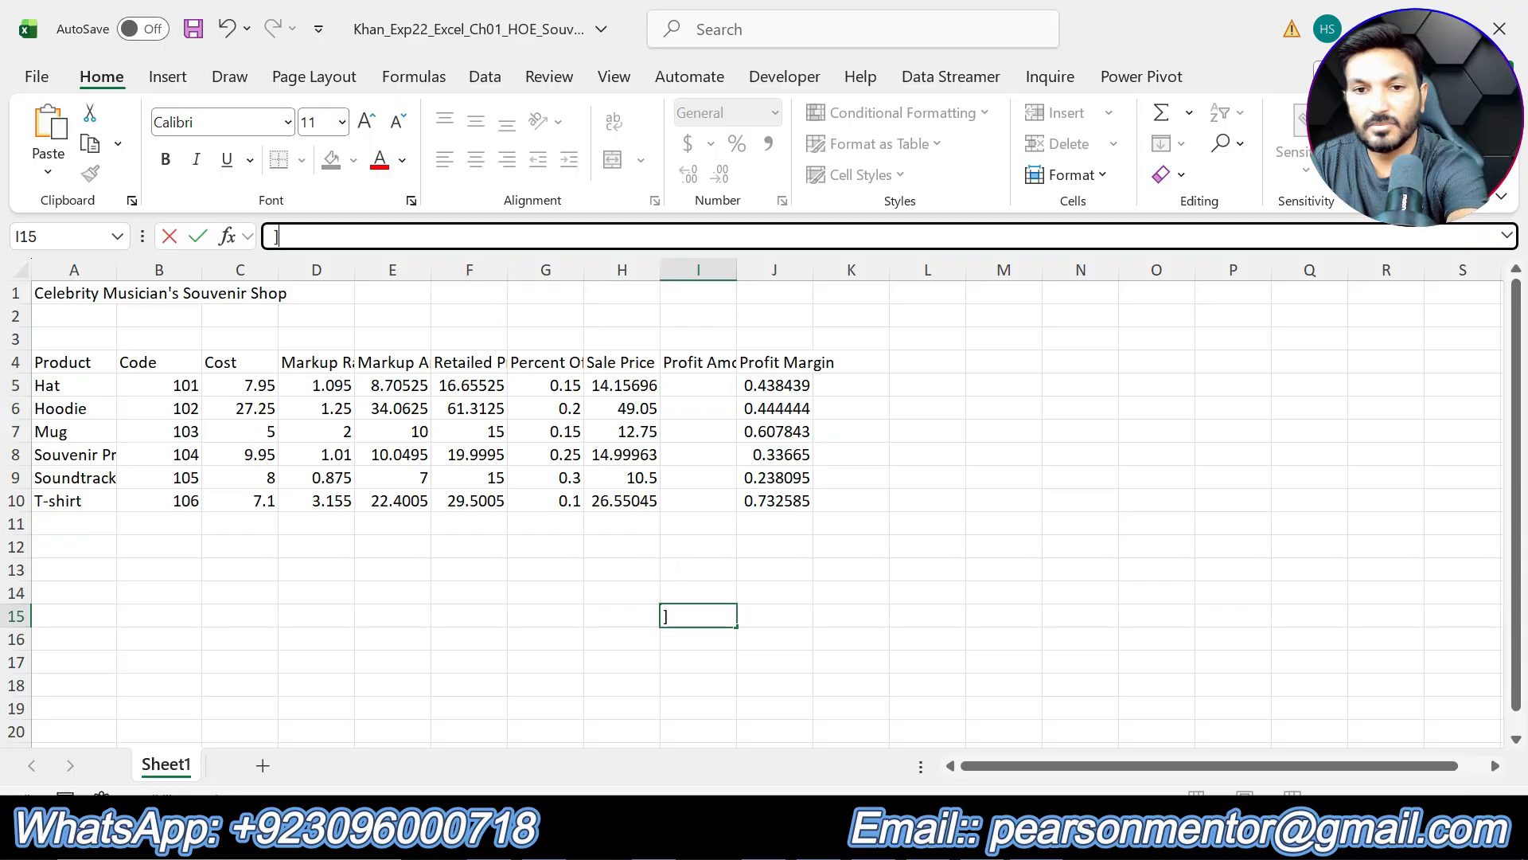
Switch to Word, undo the step 9 highlight and highlight the step 10 instructions in yellow.
key(alt+Tab)
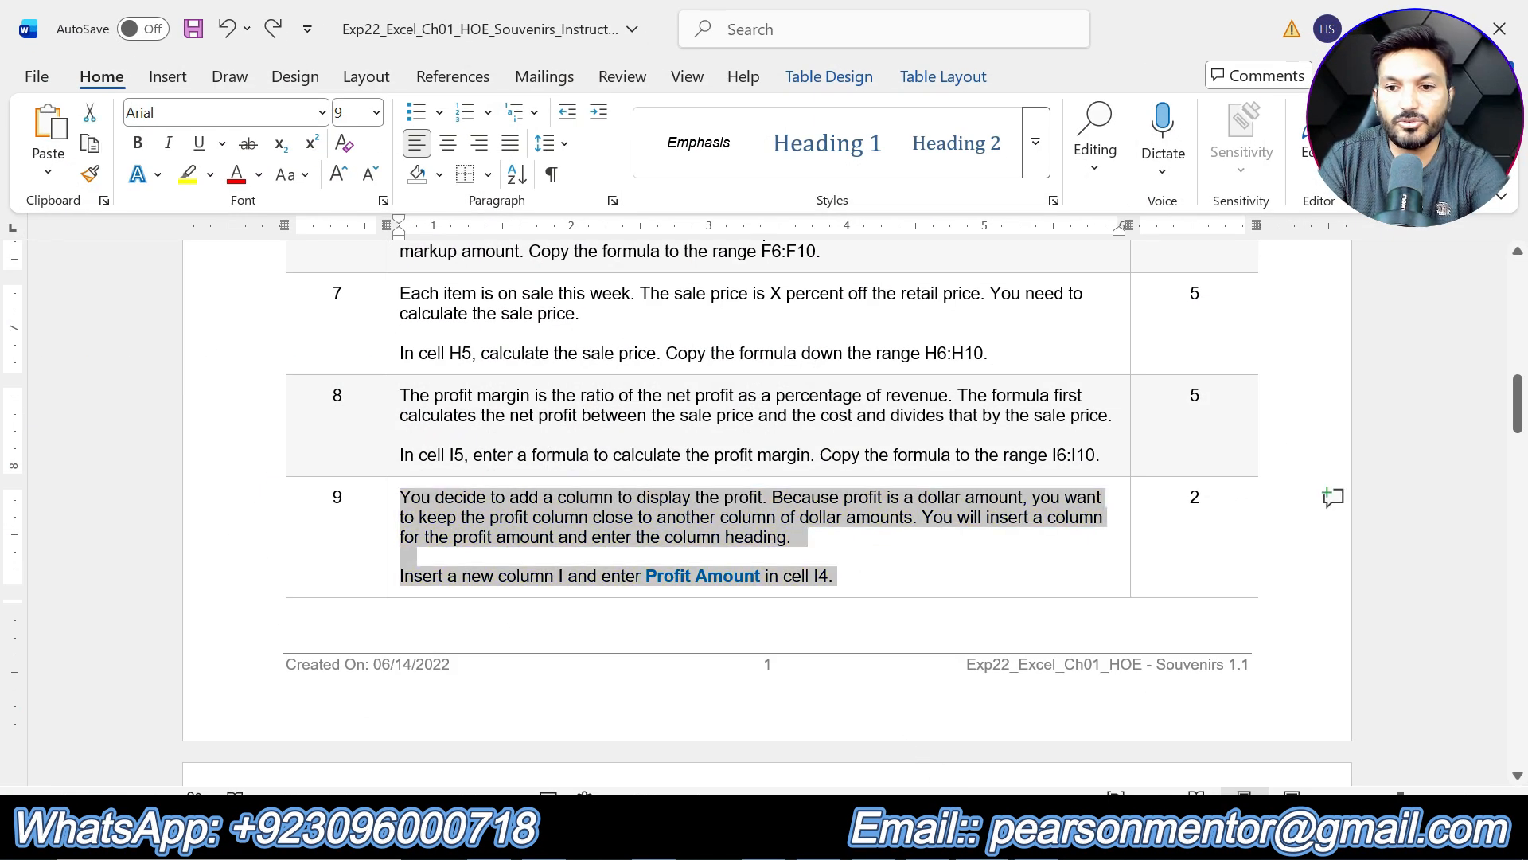
scroll(842, 594, down, 5)
scroll(767, 514, down, 2)
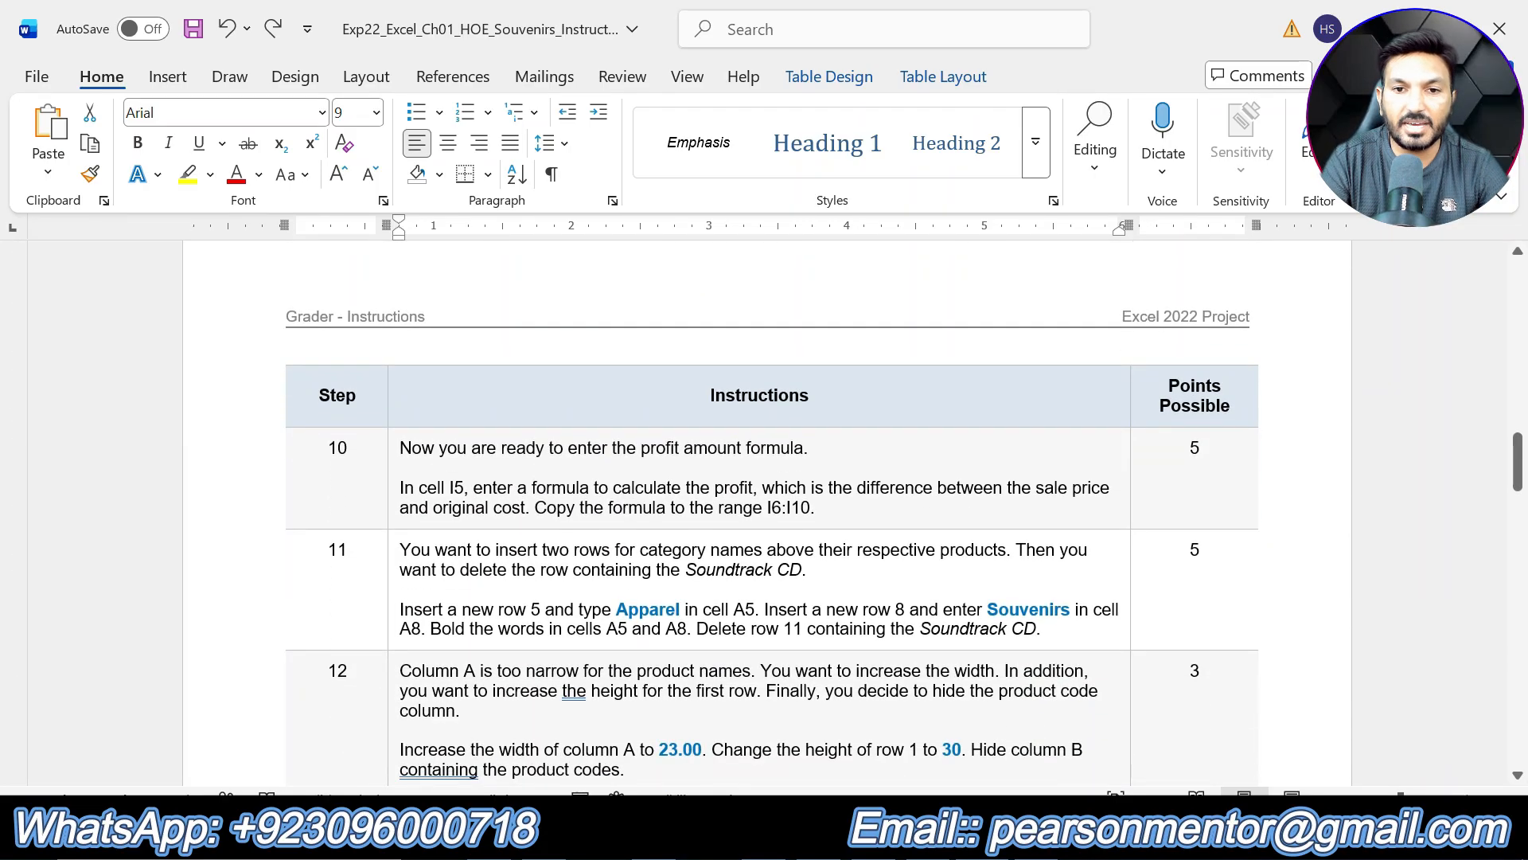
drag(820, 488, 442, 448)
drag(824, 510, 400, 448)
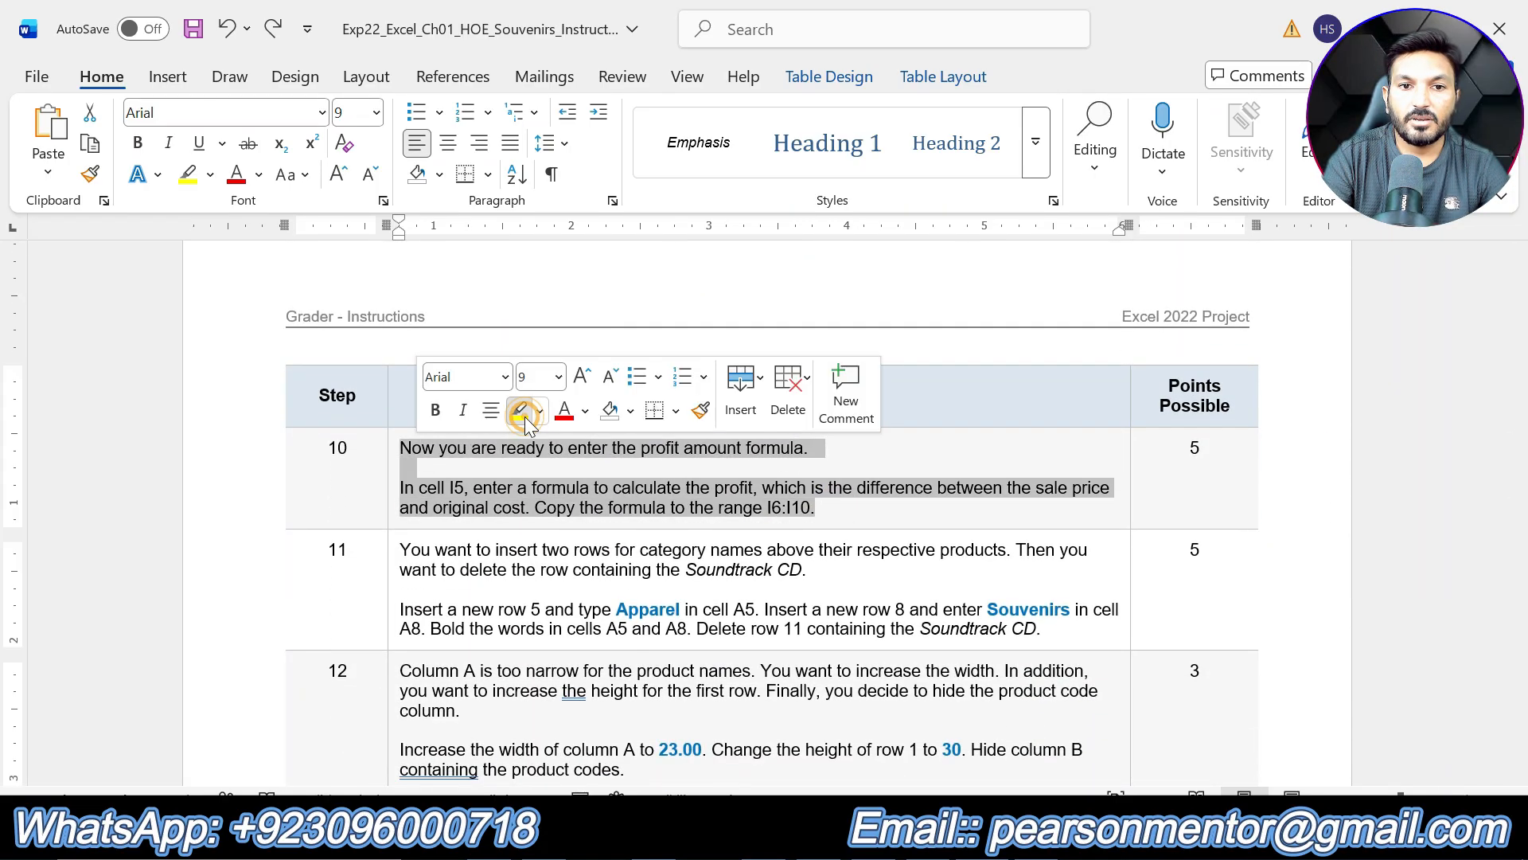
click(526, 422)
click(575, 506)
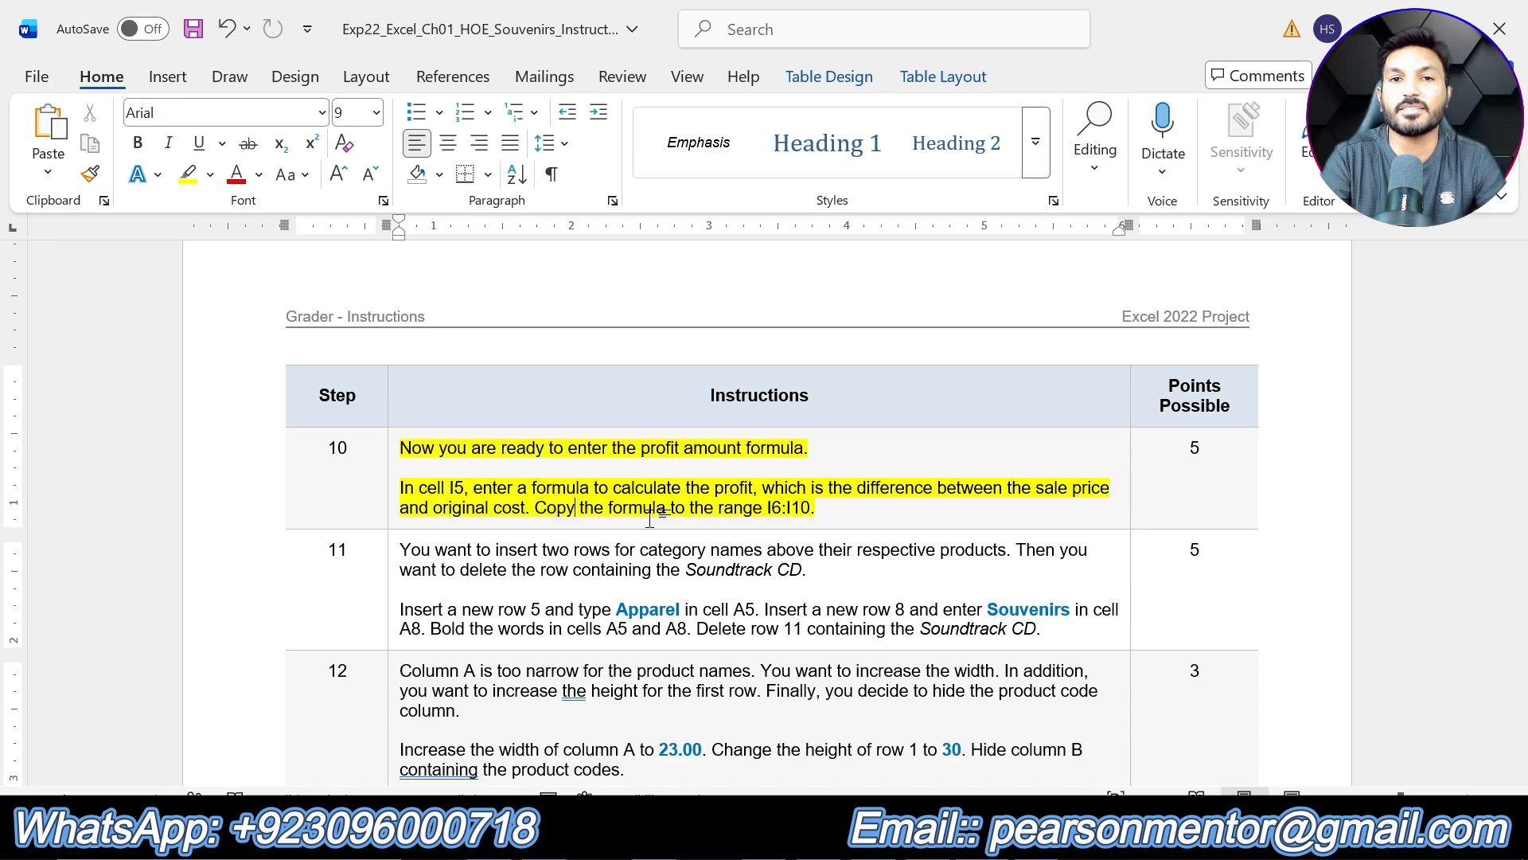
Switch to the Excel workbook and enter the profit formula =H5-C5 in cell I5.
click(915, 840)
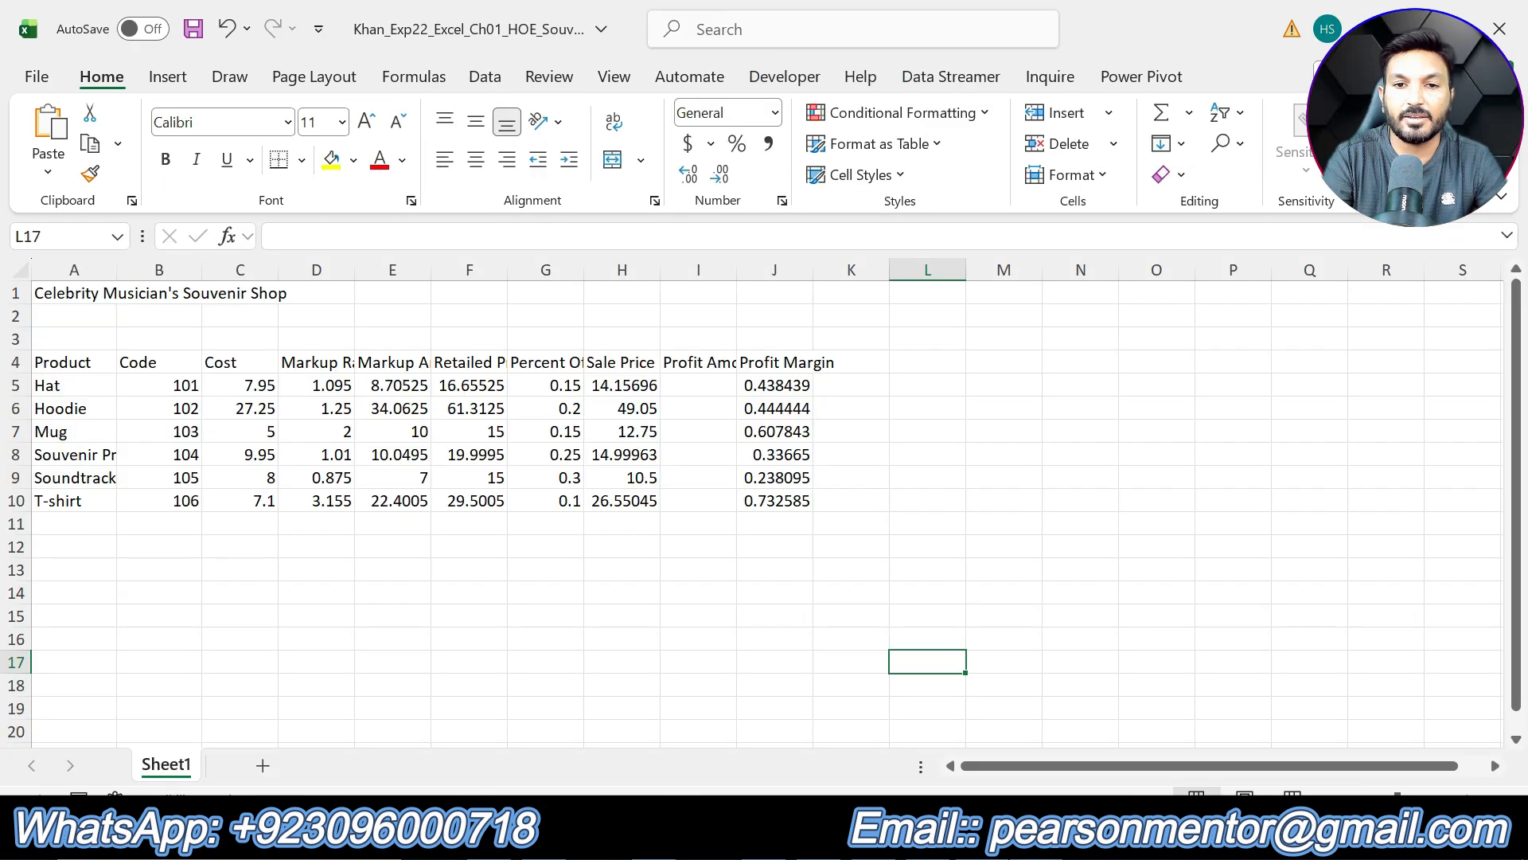
click(698, 382)
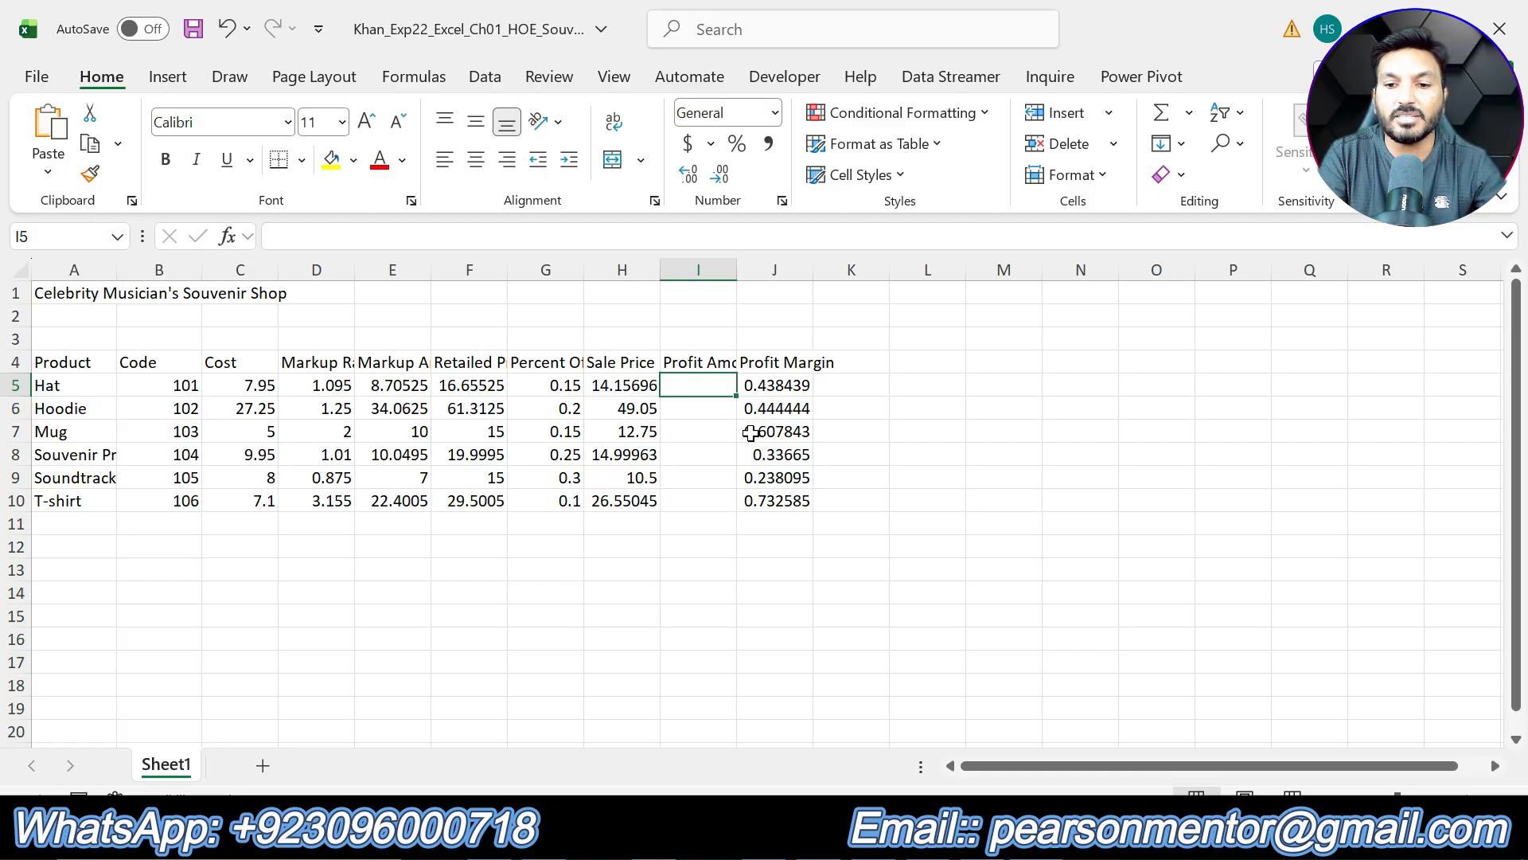
text(=)
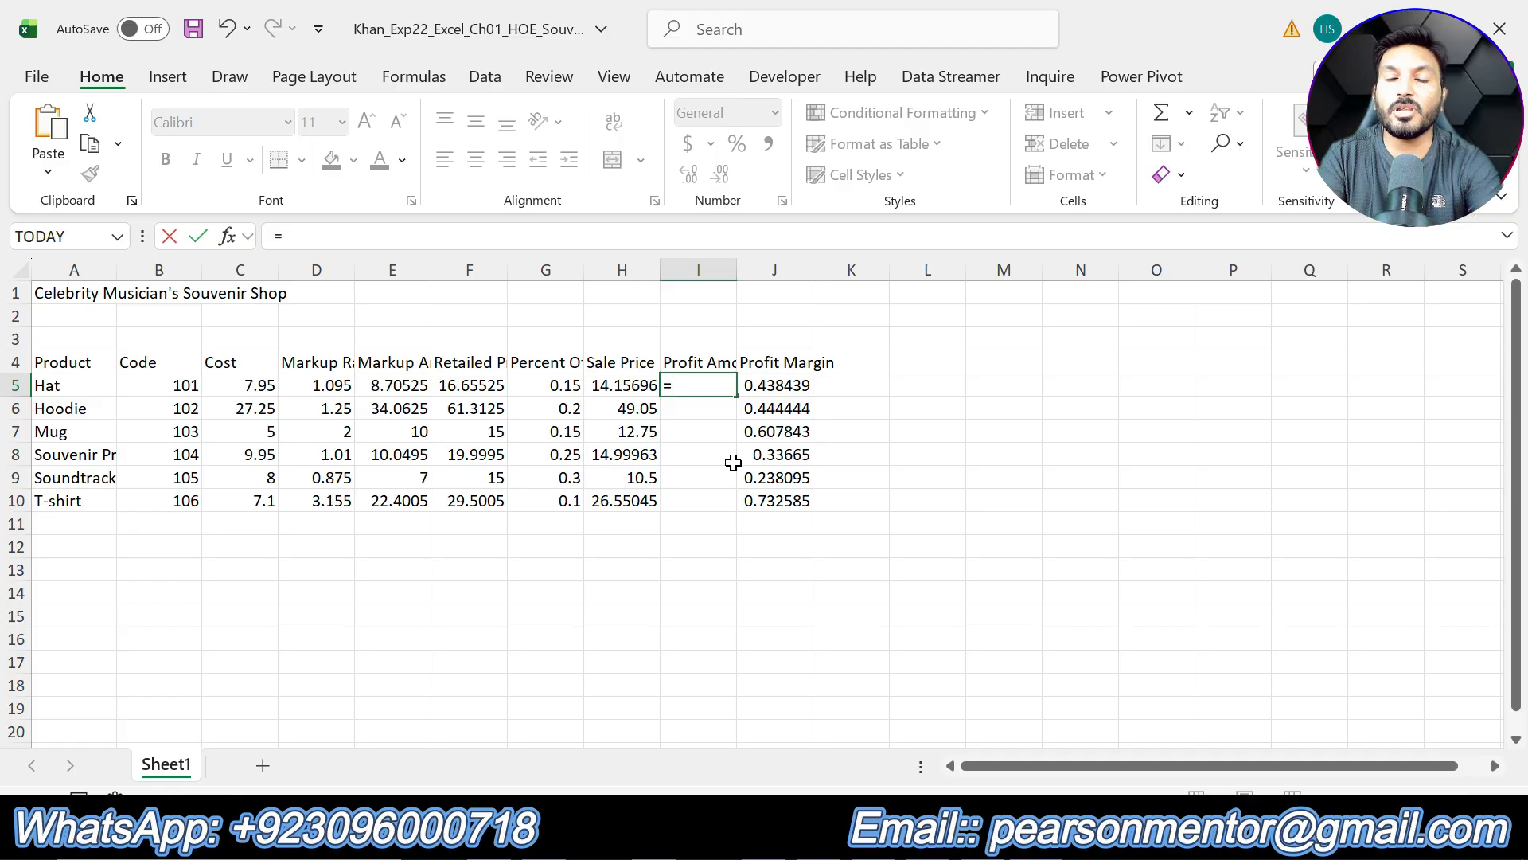
click(613, 387)
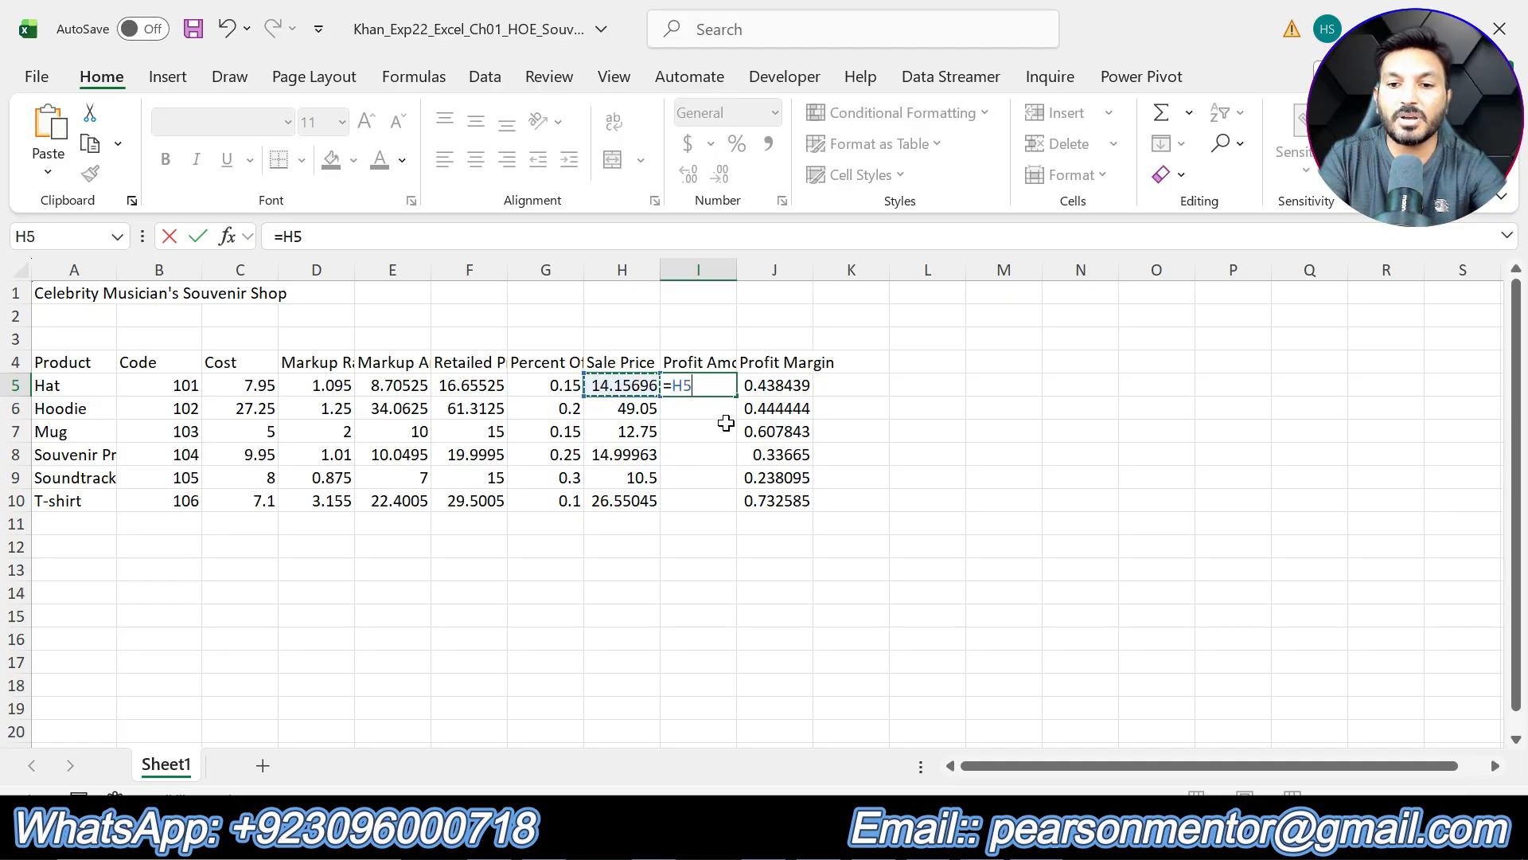
text(-)
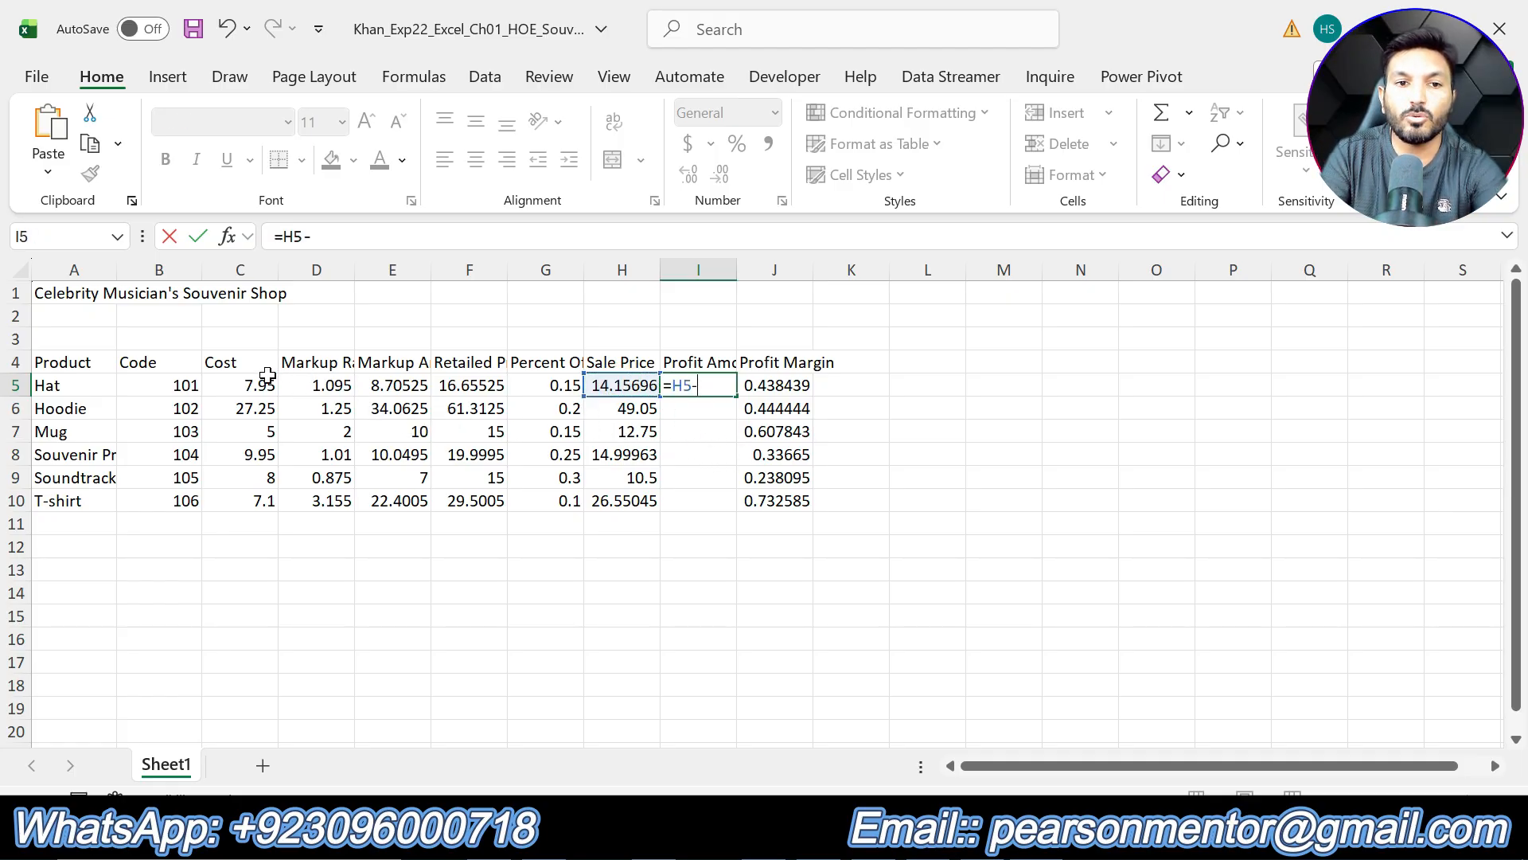
click(264, 382)
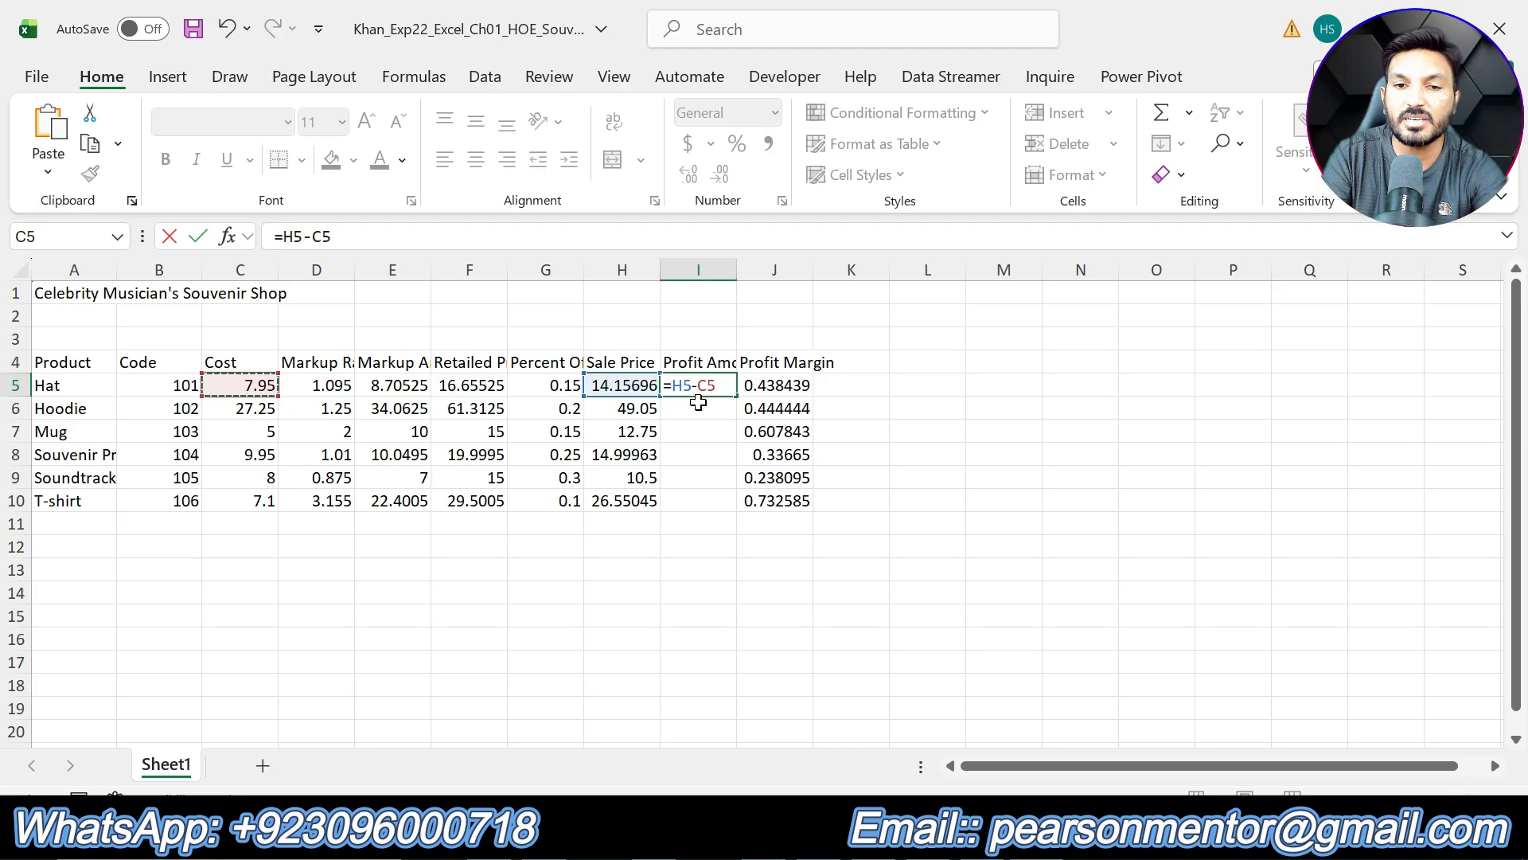
key(Return)
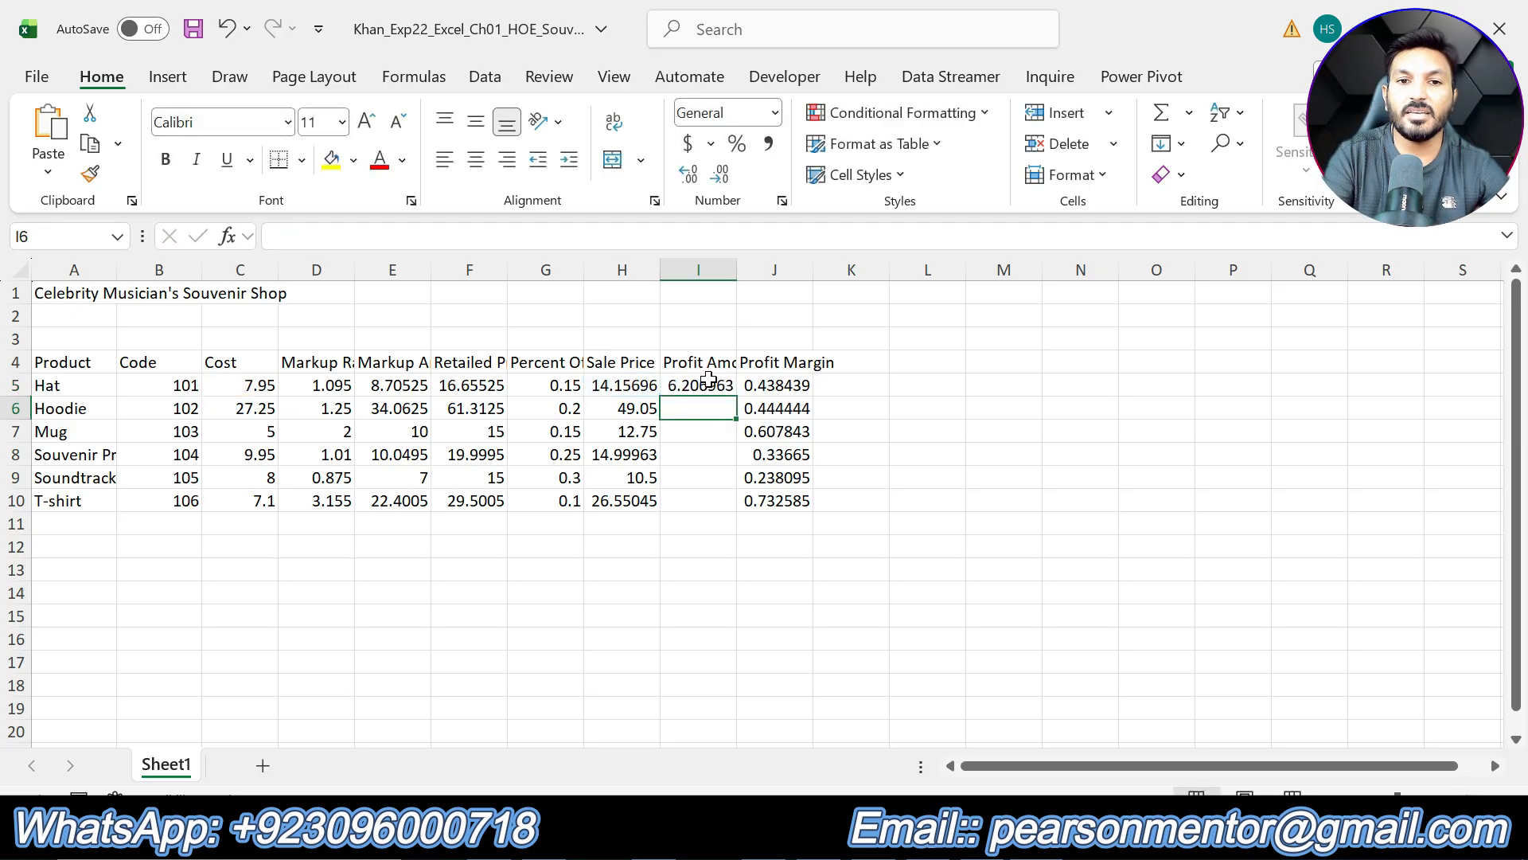
Copy the profit formula from cell I5 down to the range I6:I10.
click(709, 385)
drag(734, 403, 734, 504)
click(727, 389)
click(939, 608)
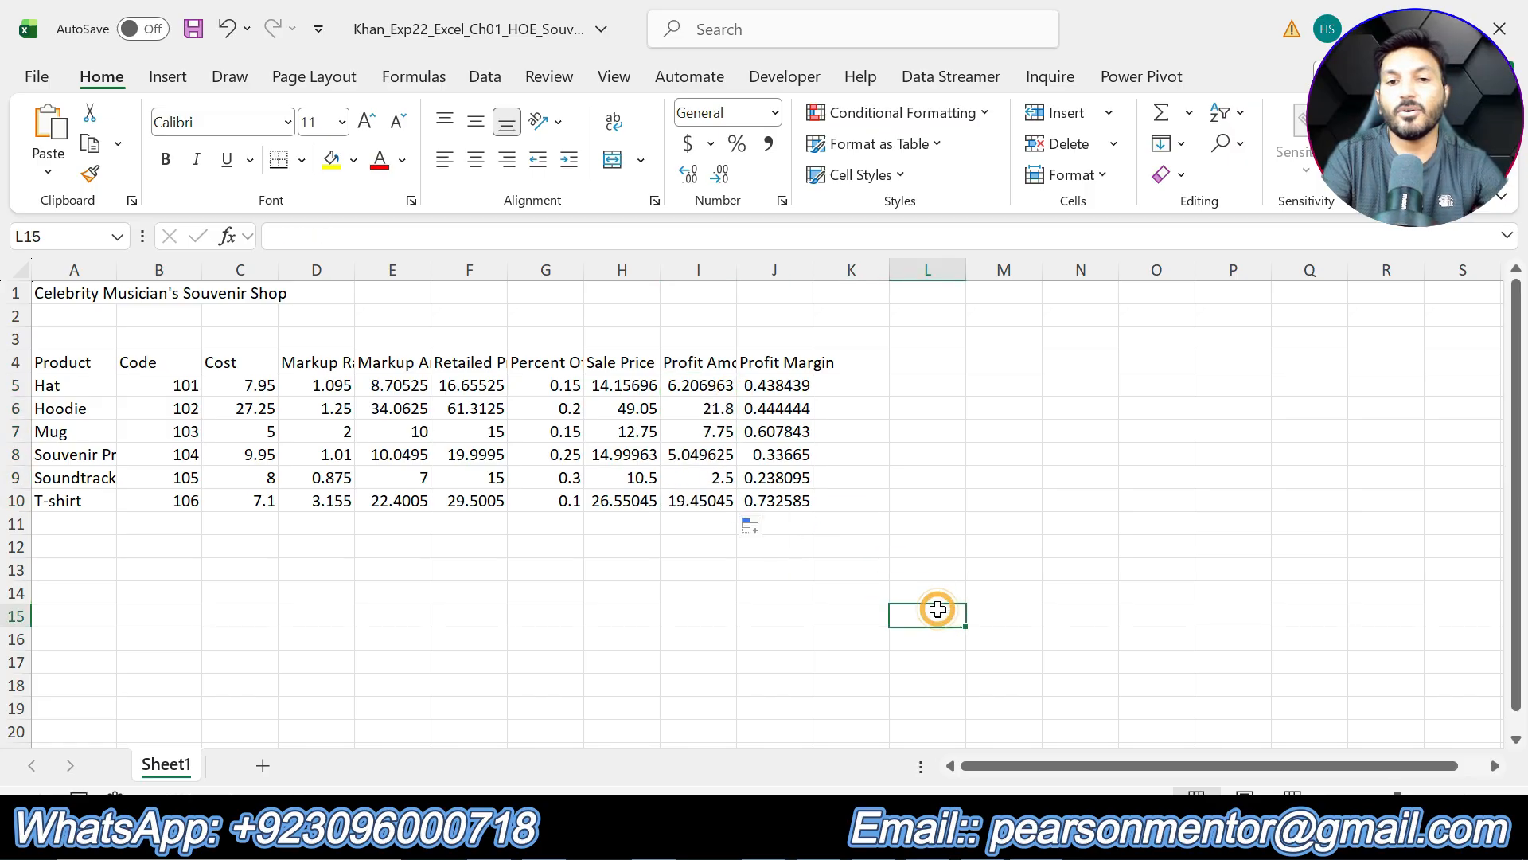
Switch to Word, move the yellow highlight from step 10 to the step 11 instructions, and return to the Excel workbook.
key(alt+Tab)
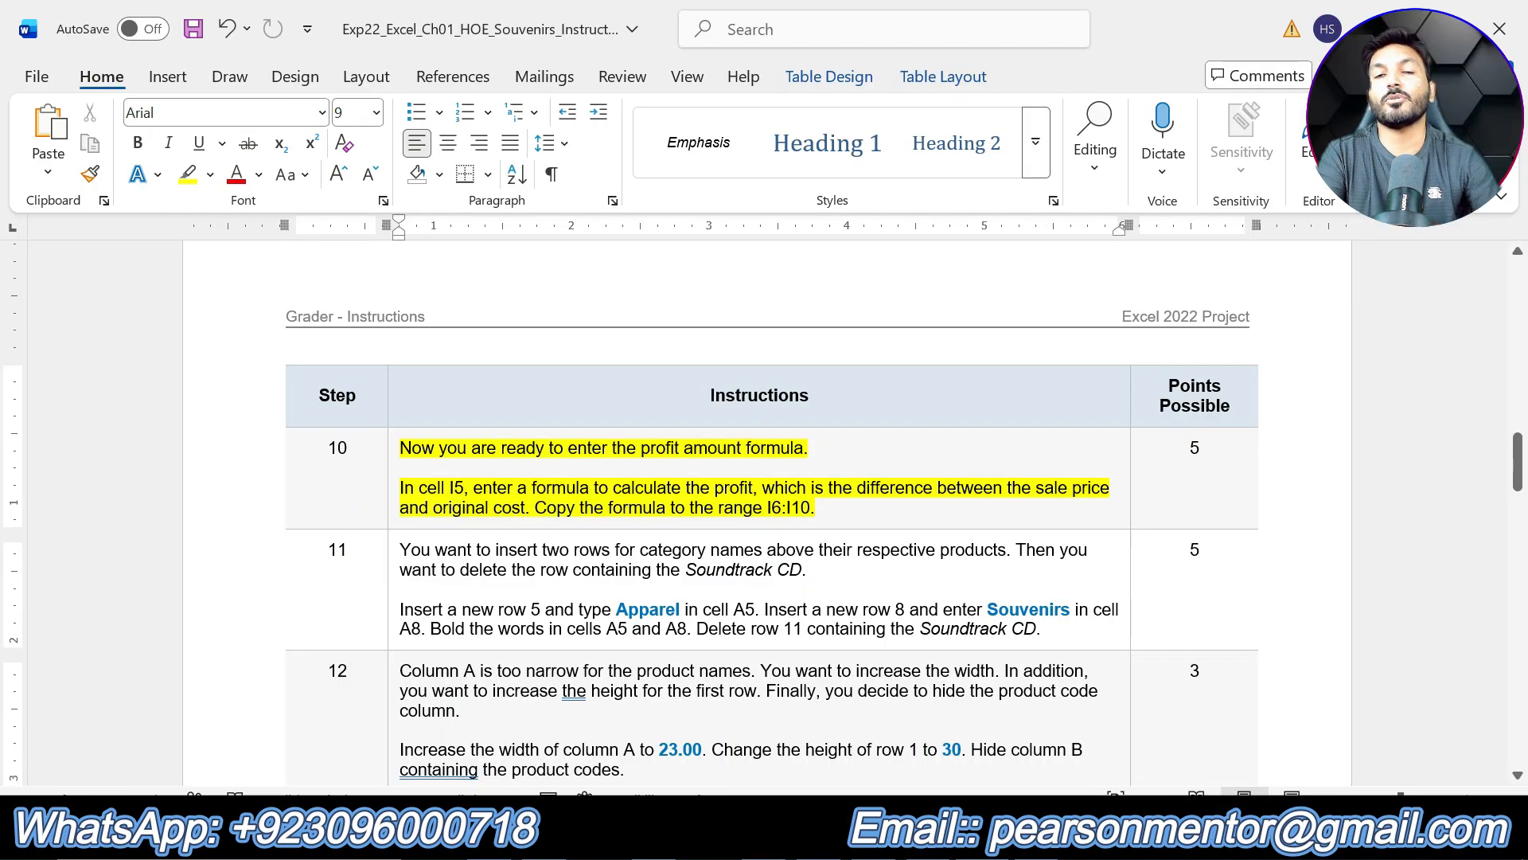
key(ctrl+z)
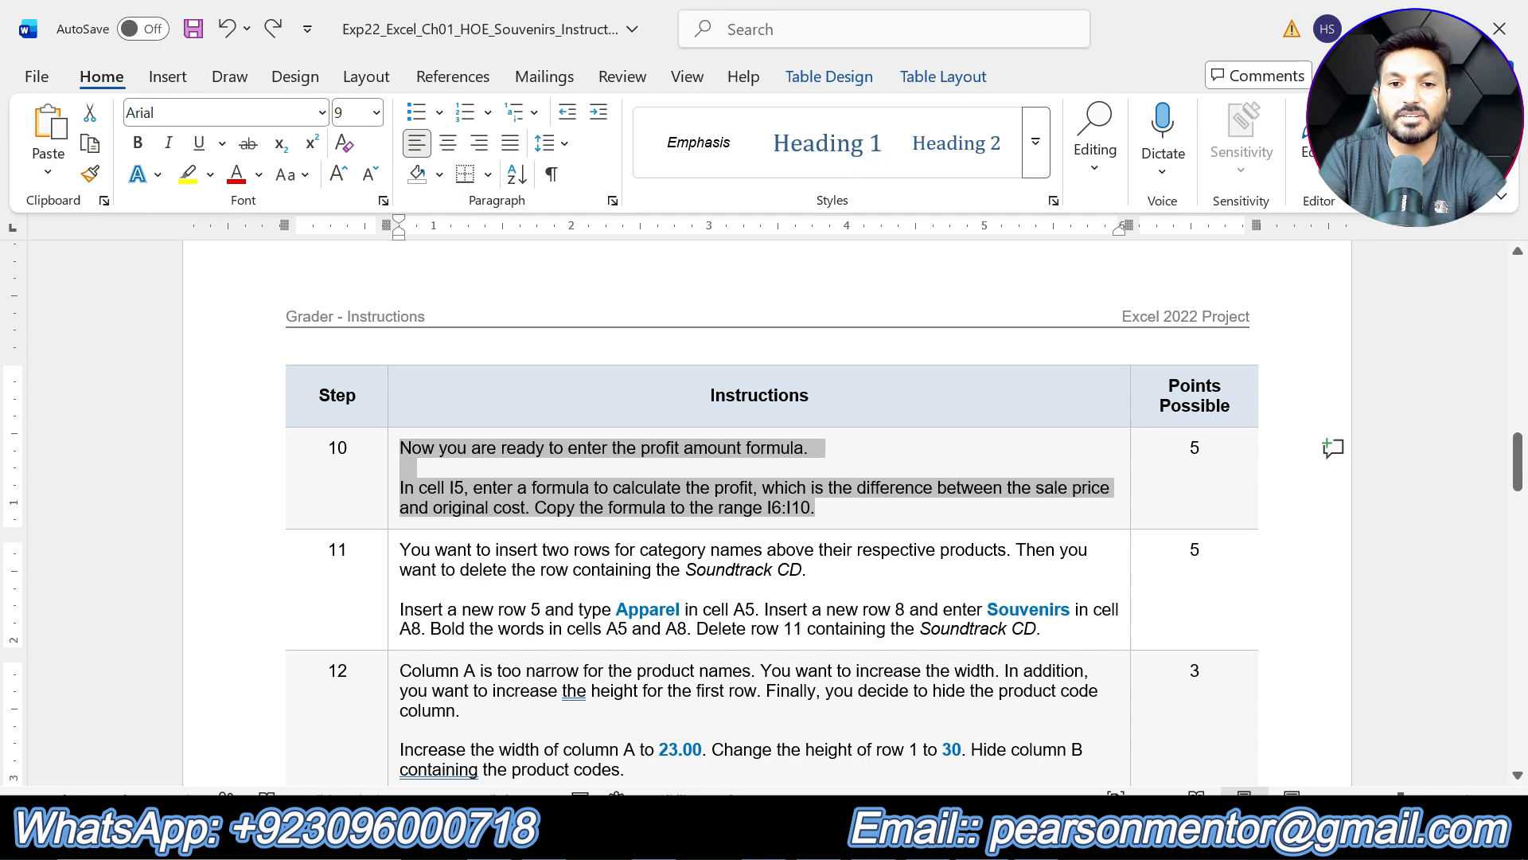
scroll(764, 515, down, 1)
scroll(1009, 510, down, 1)
drag(1043, 497, 400, 418)
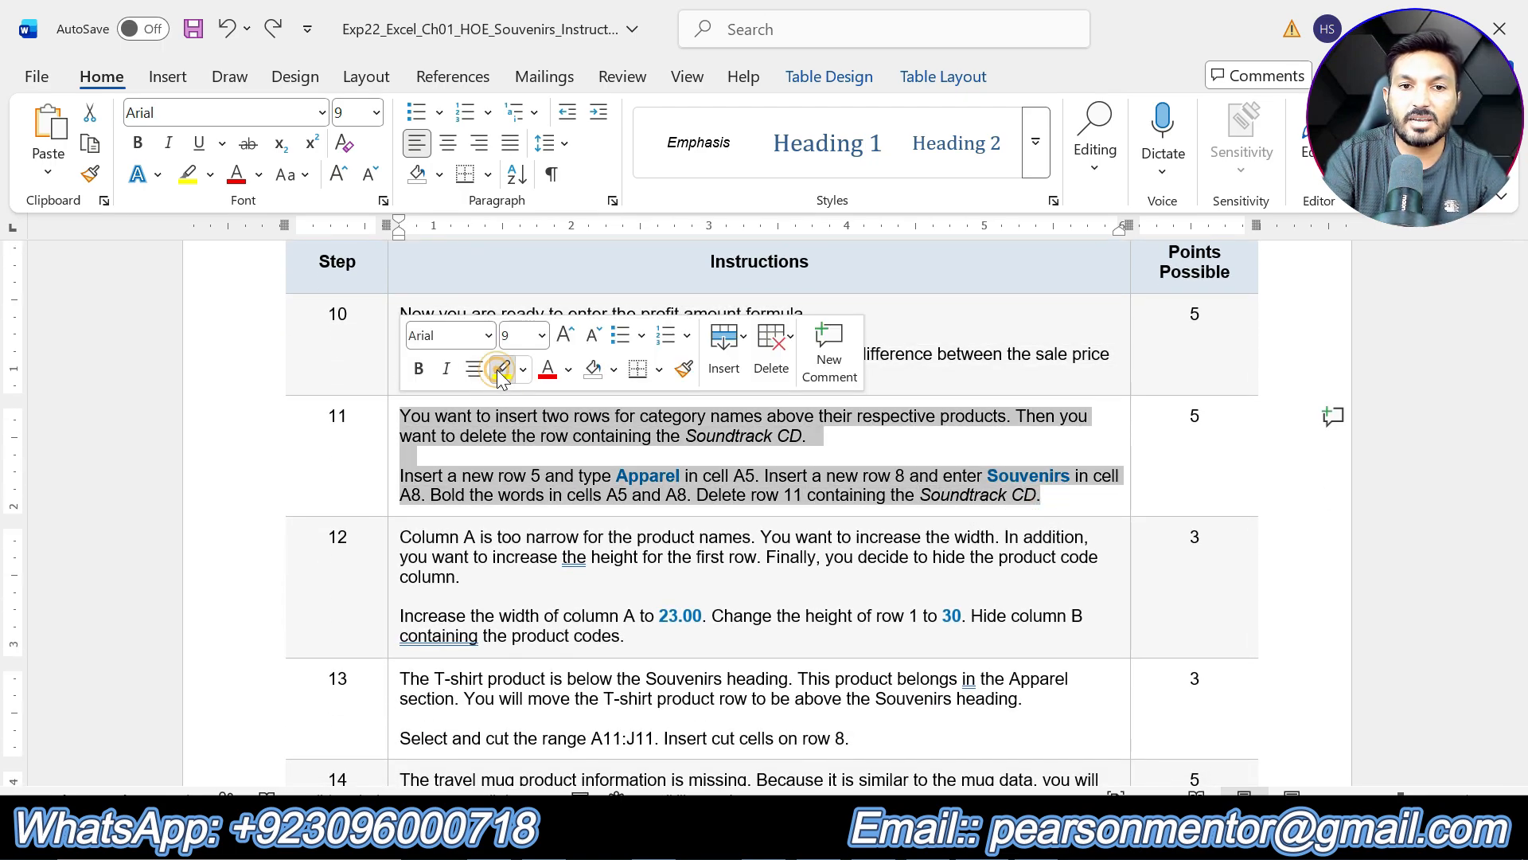
click(501, 366)
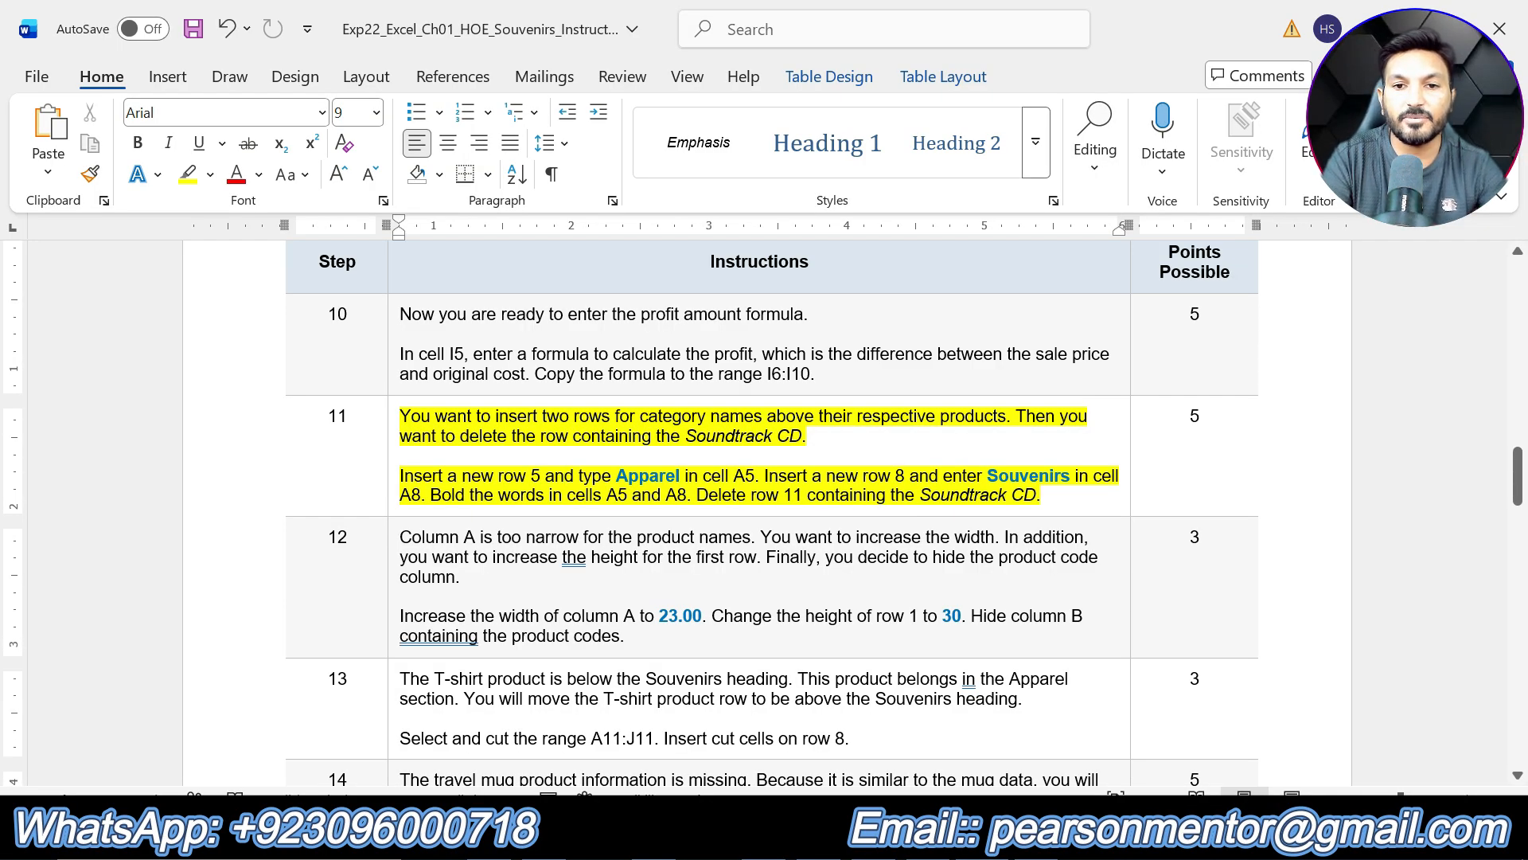
key(alt+Tab)
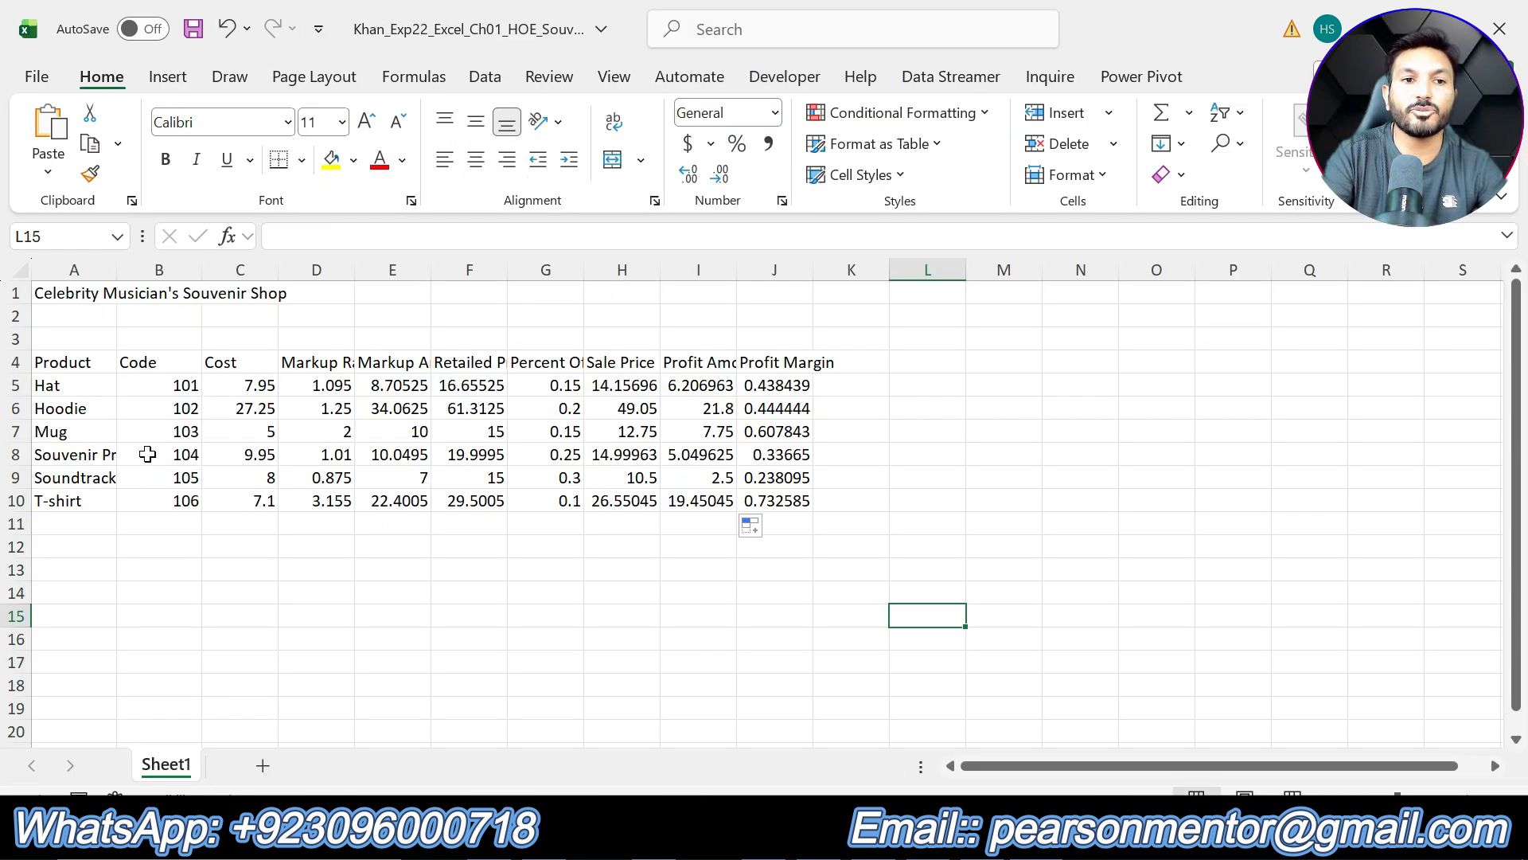
click(17, 385)
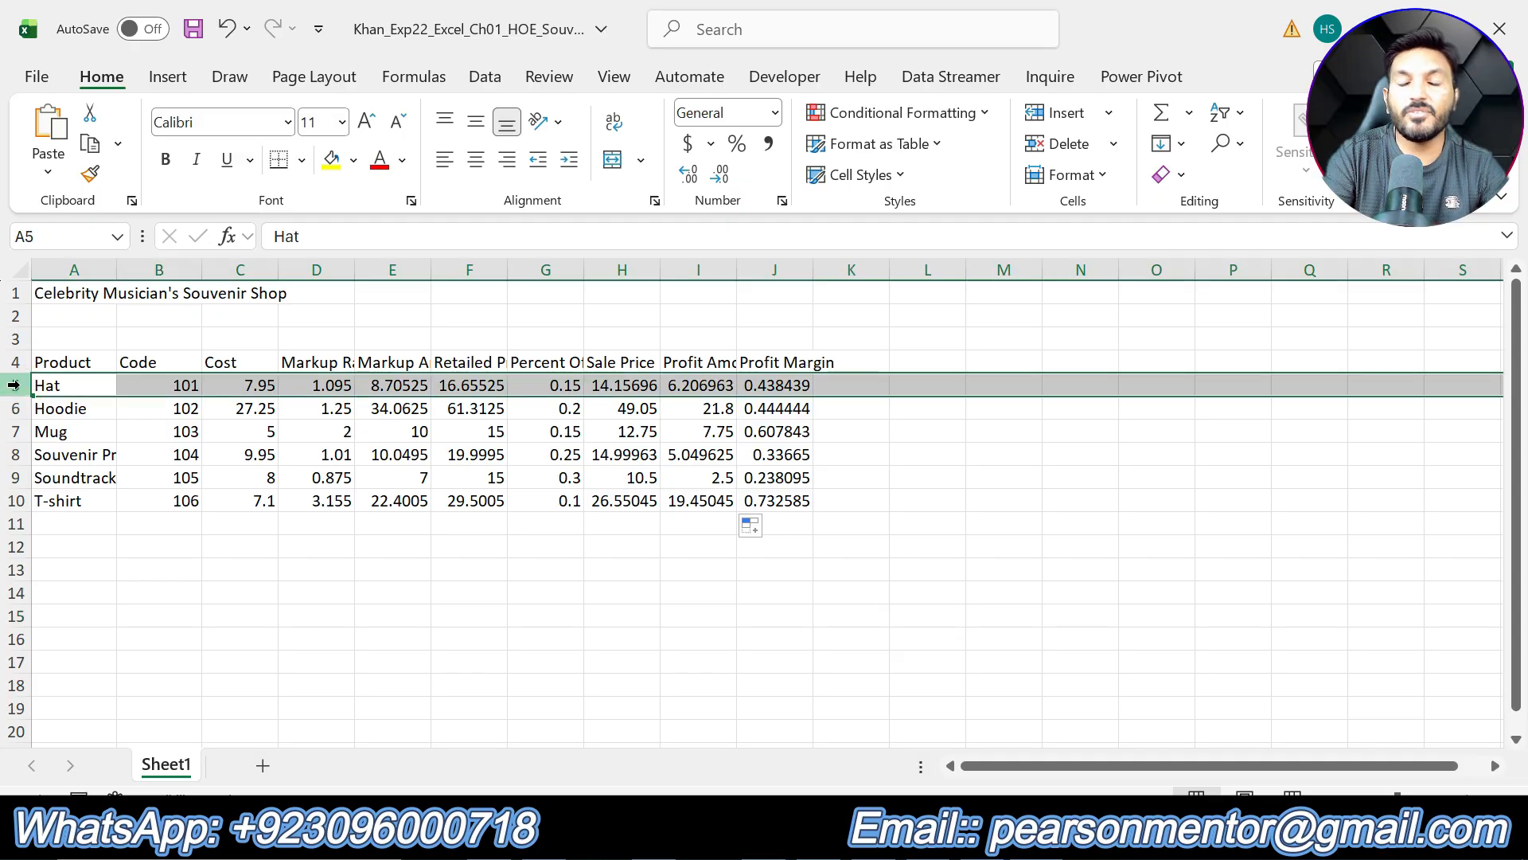
right_click(13, 385)
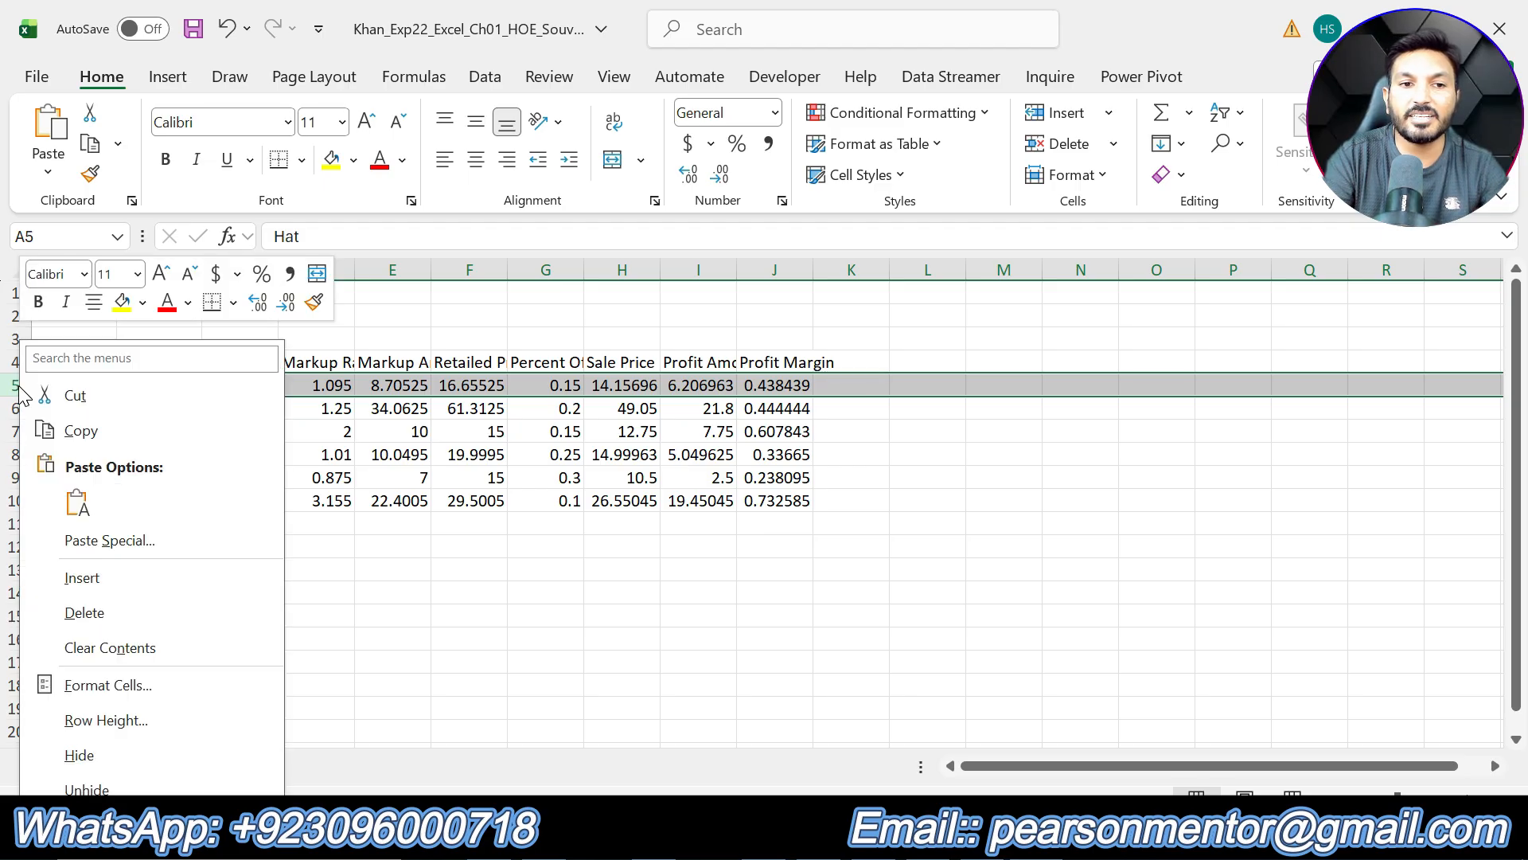
click(80, 578)
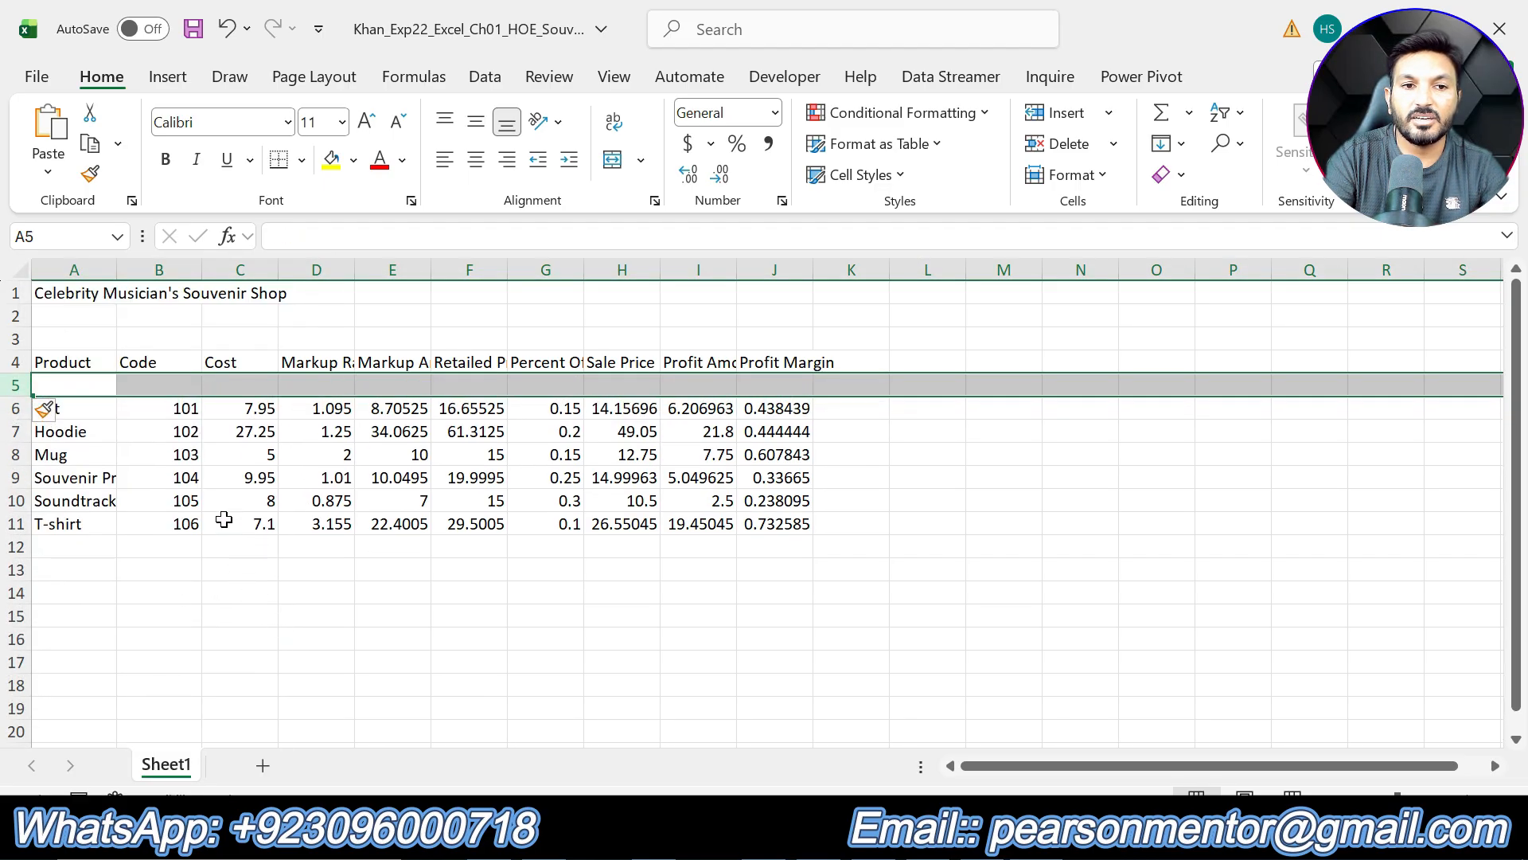
click(74, 384)
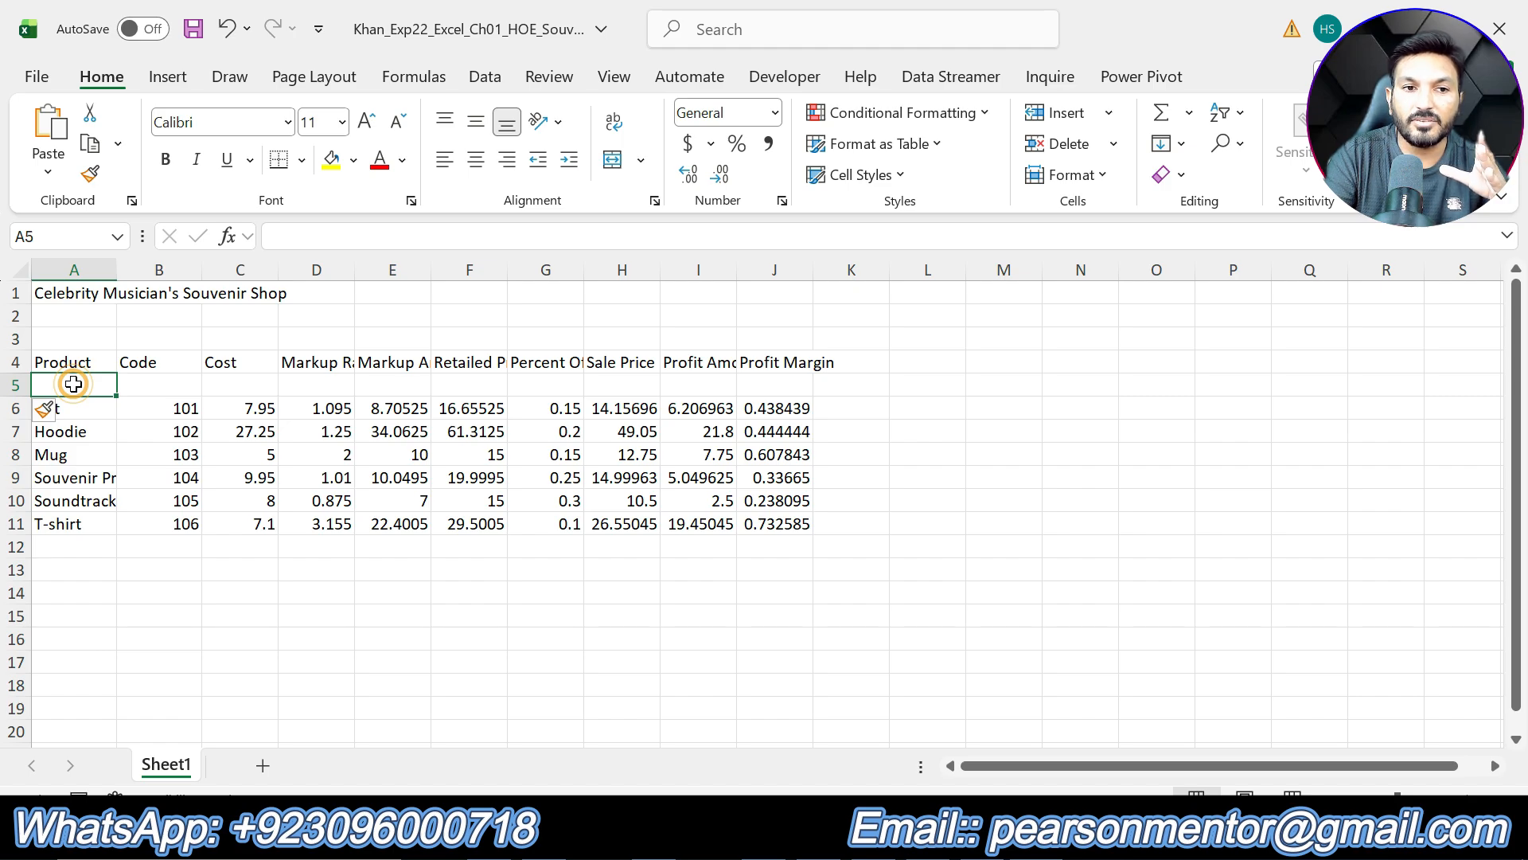
key(ctrl+z)
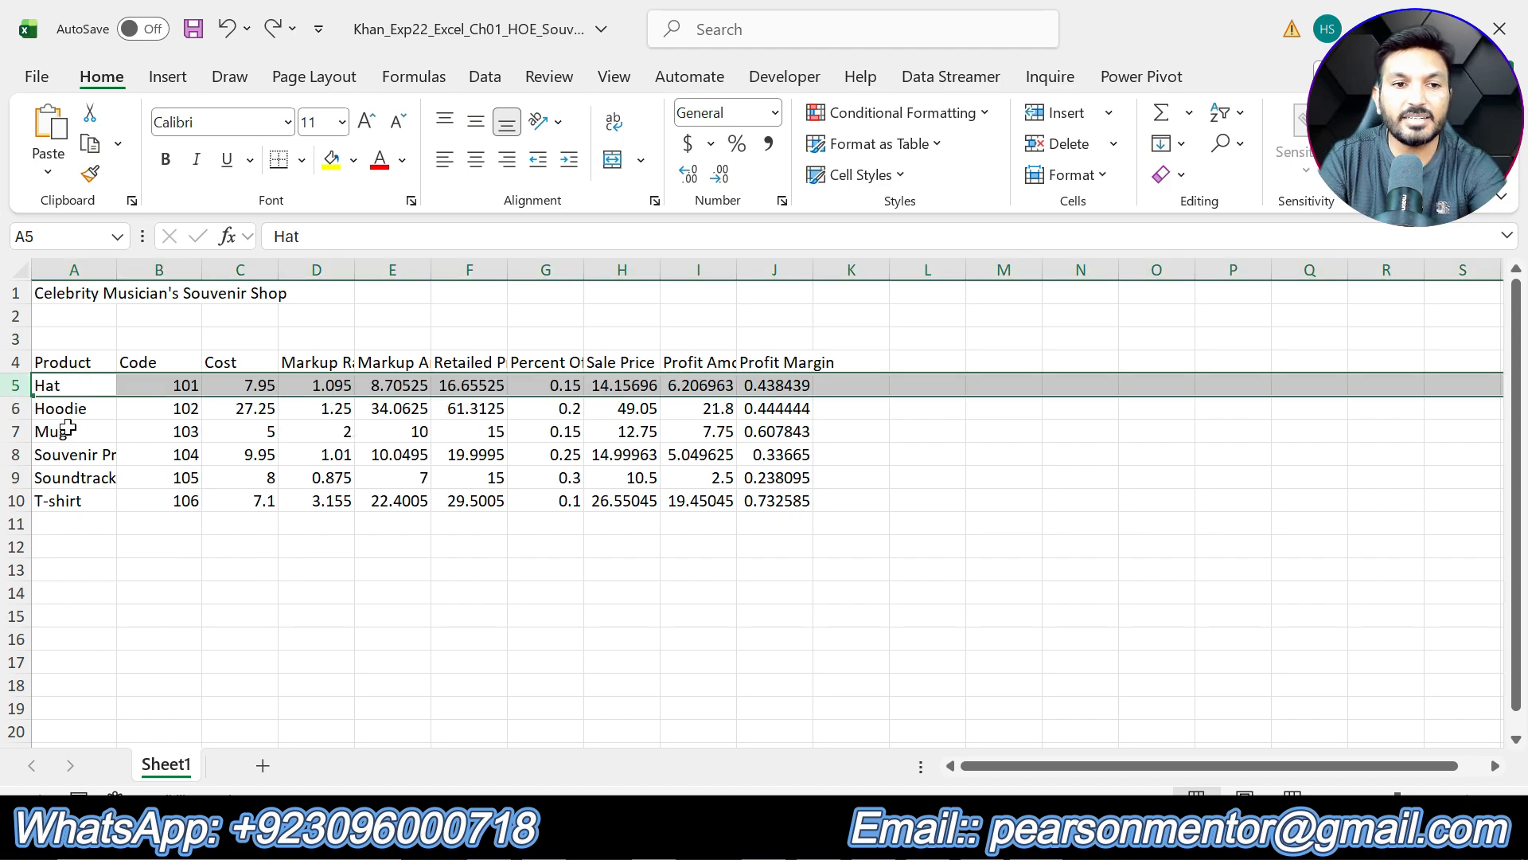
Insert a new row 5 above the Hat row and enter Apparel in cell A5.
click(12, 385)
right_click(12, 385)
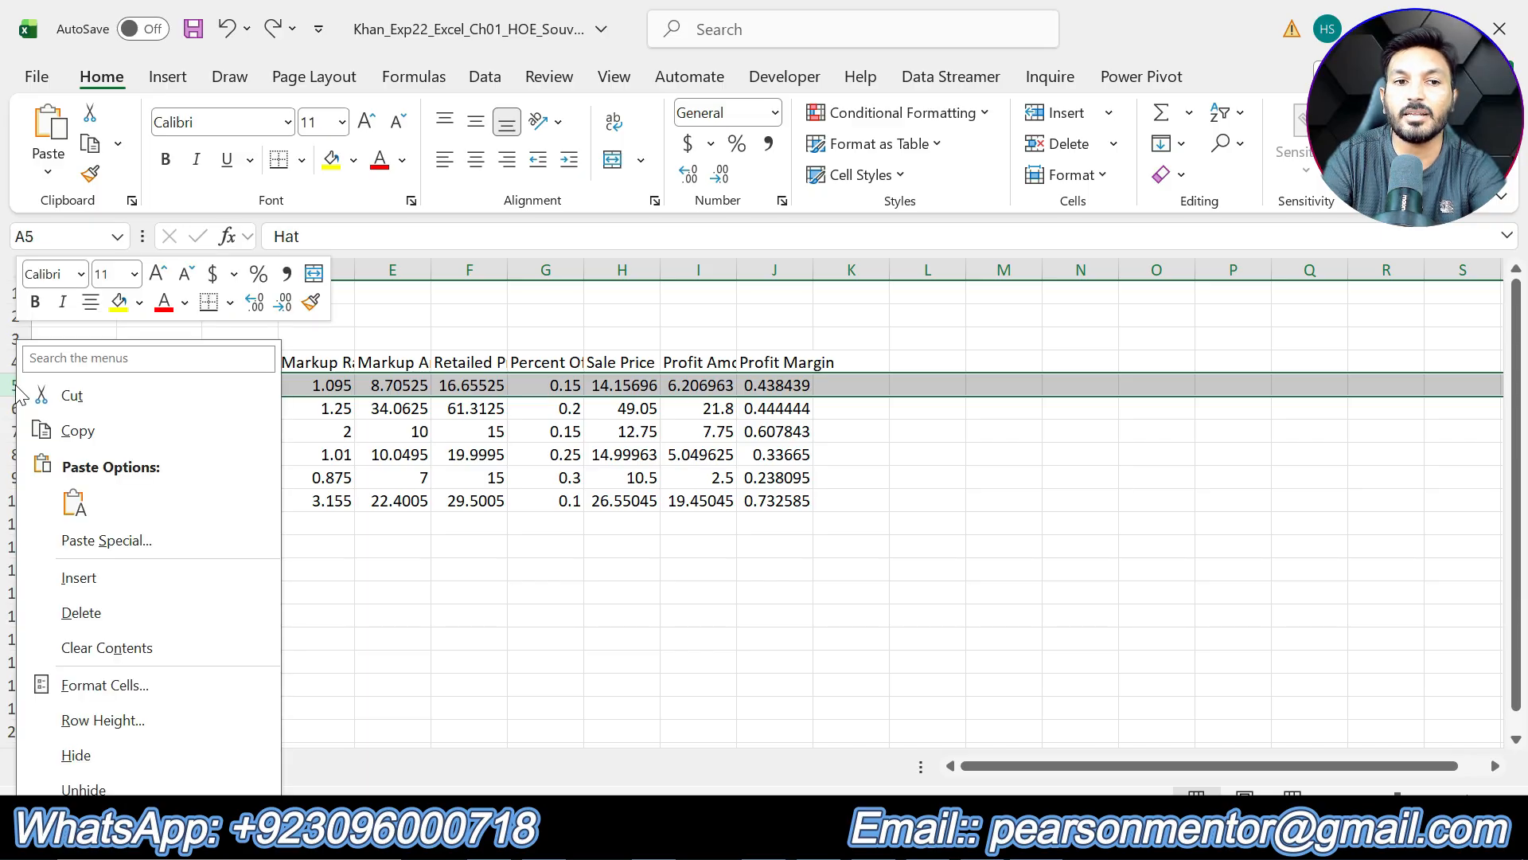
click(121, 576)
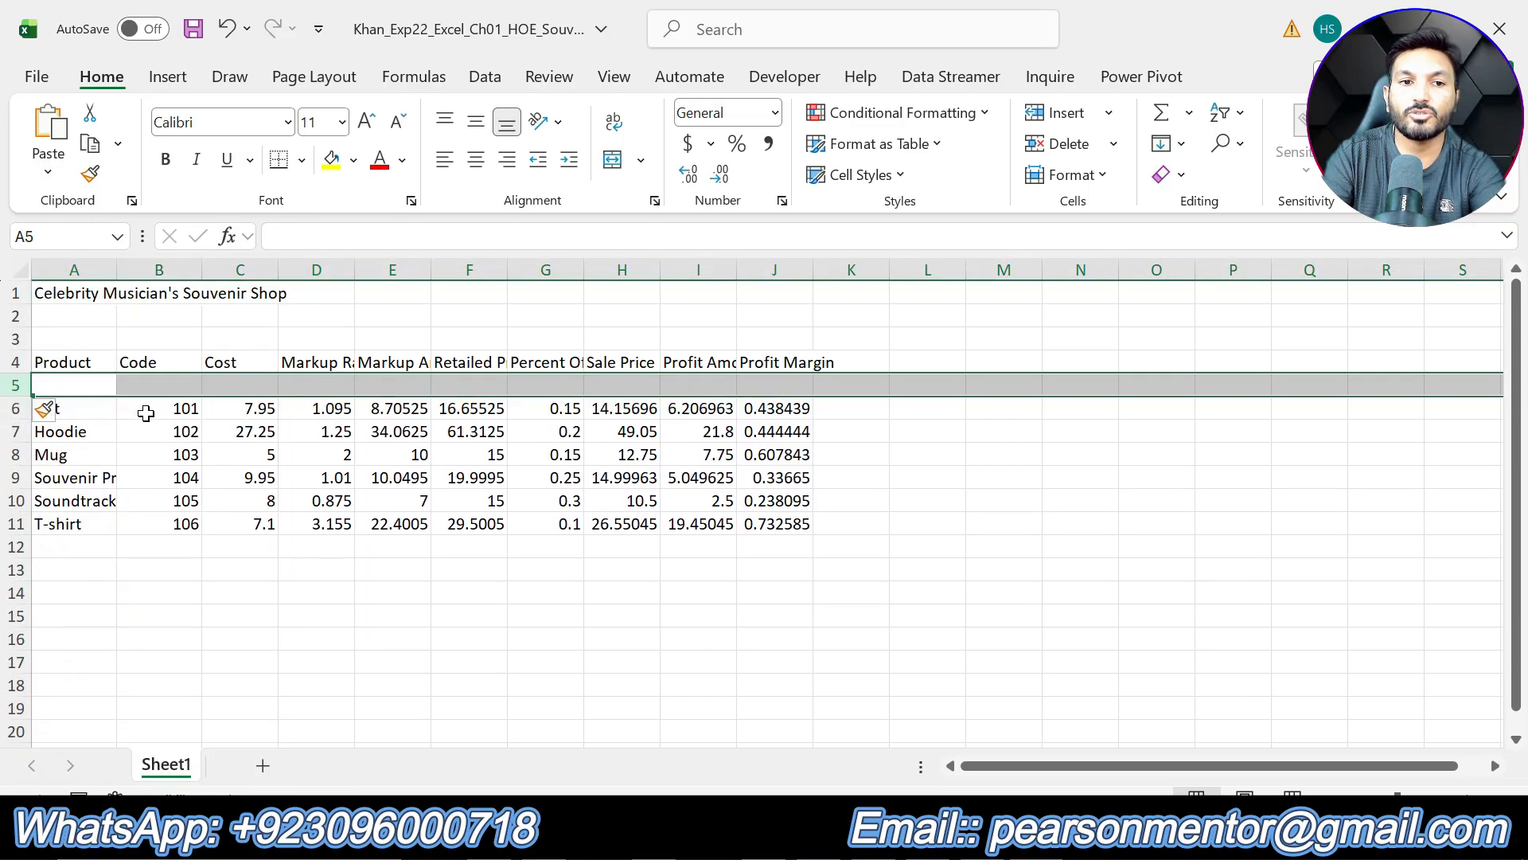
click(91, 381)
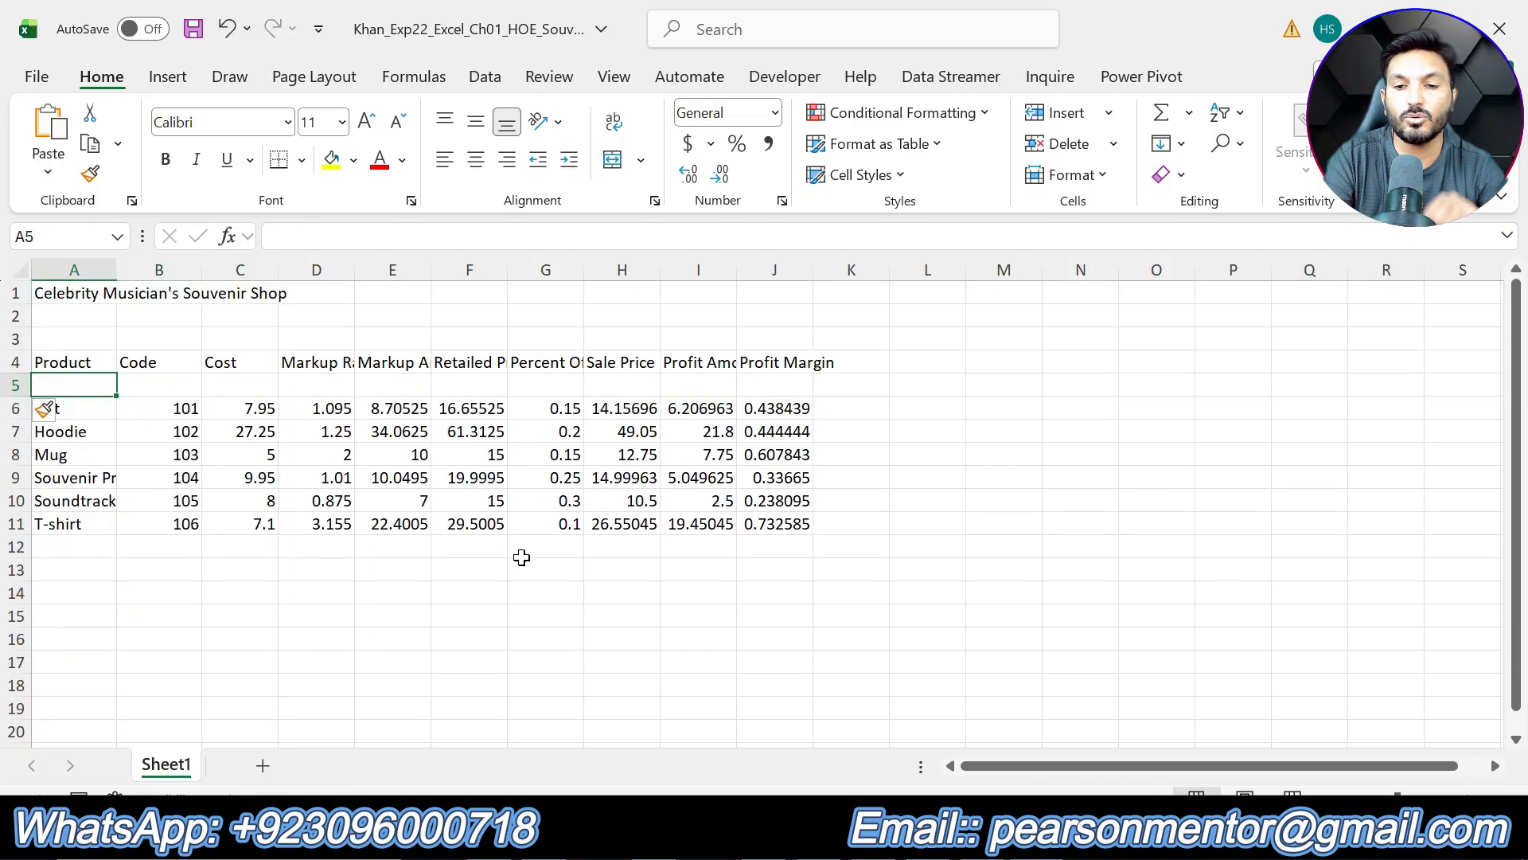
click(955, 836)
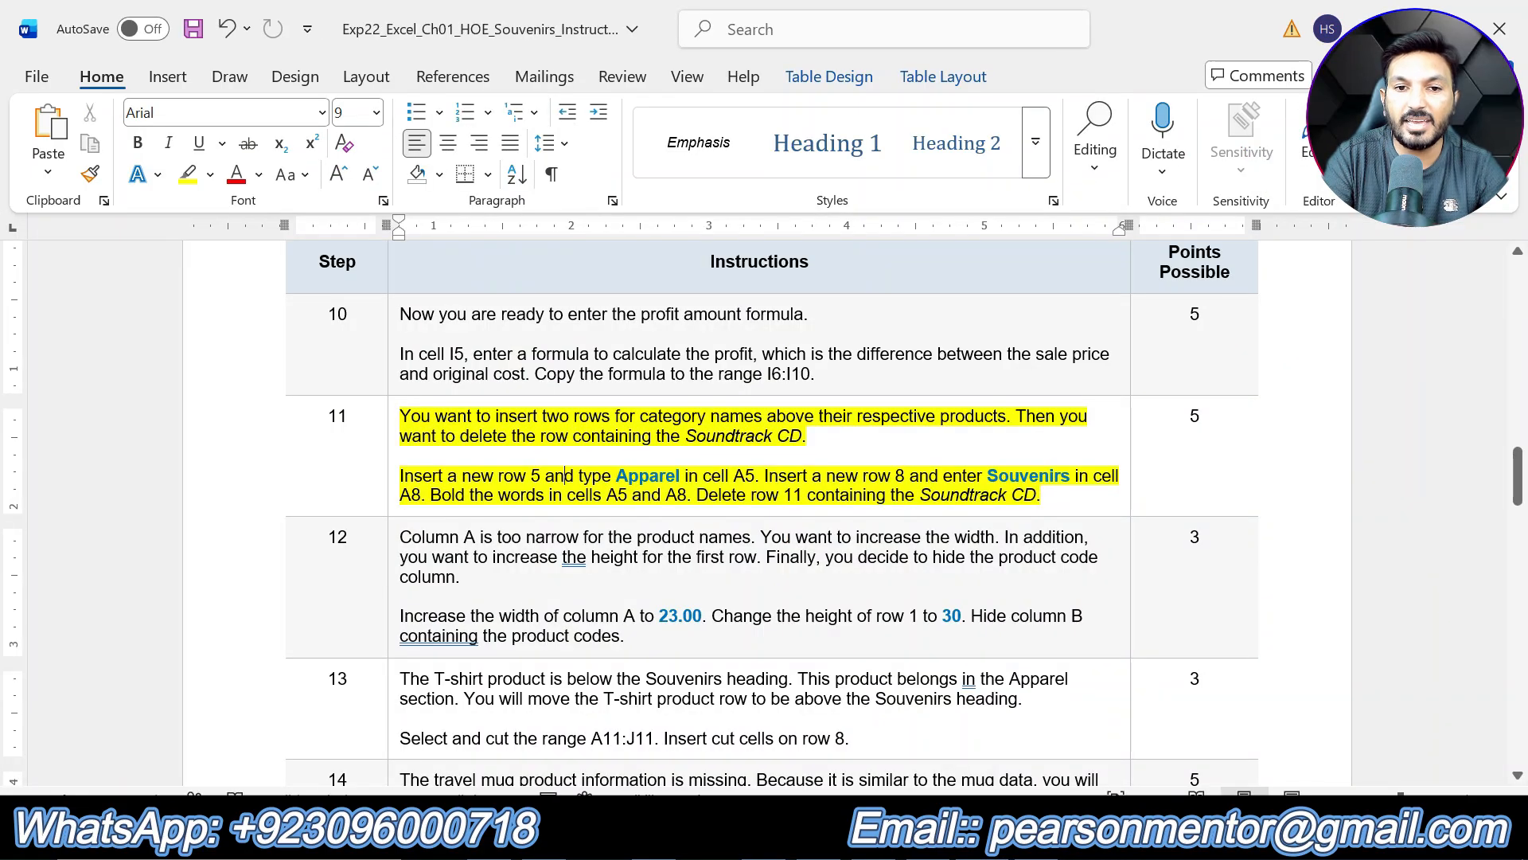
click(955, 836)
click(77, 381)
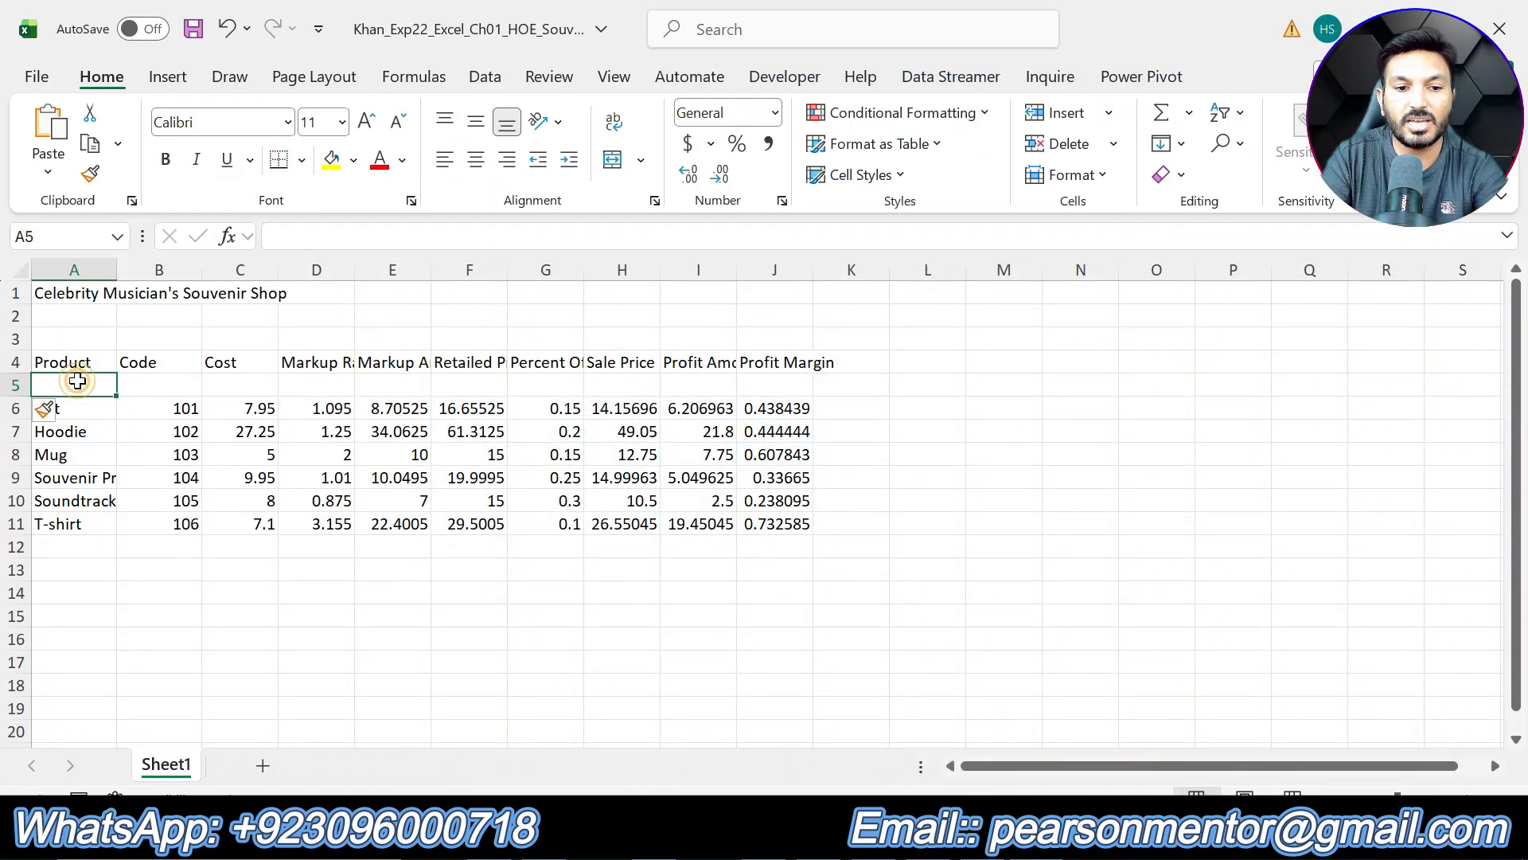
text(Apparel)
key(Return)
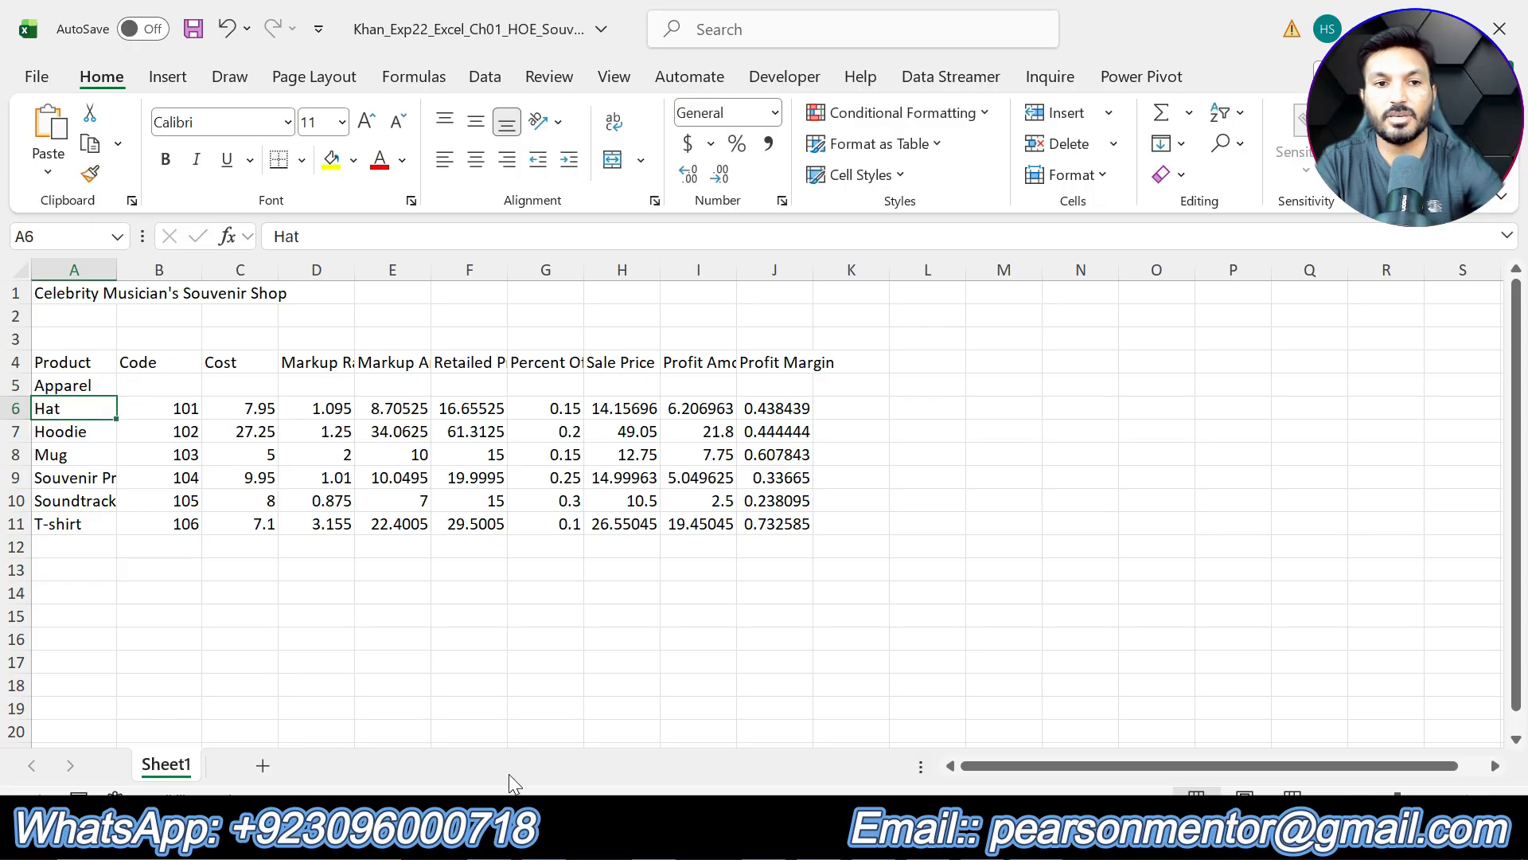
Insert a new row 8 above the Mug row and enter Souvenir in cell A8.
key(alt+Tab)
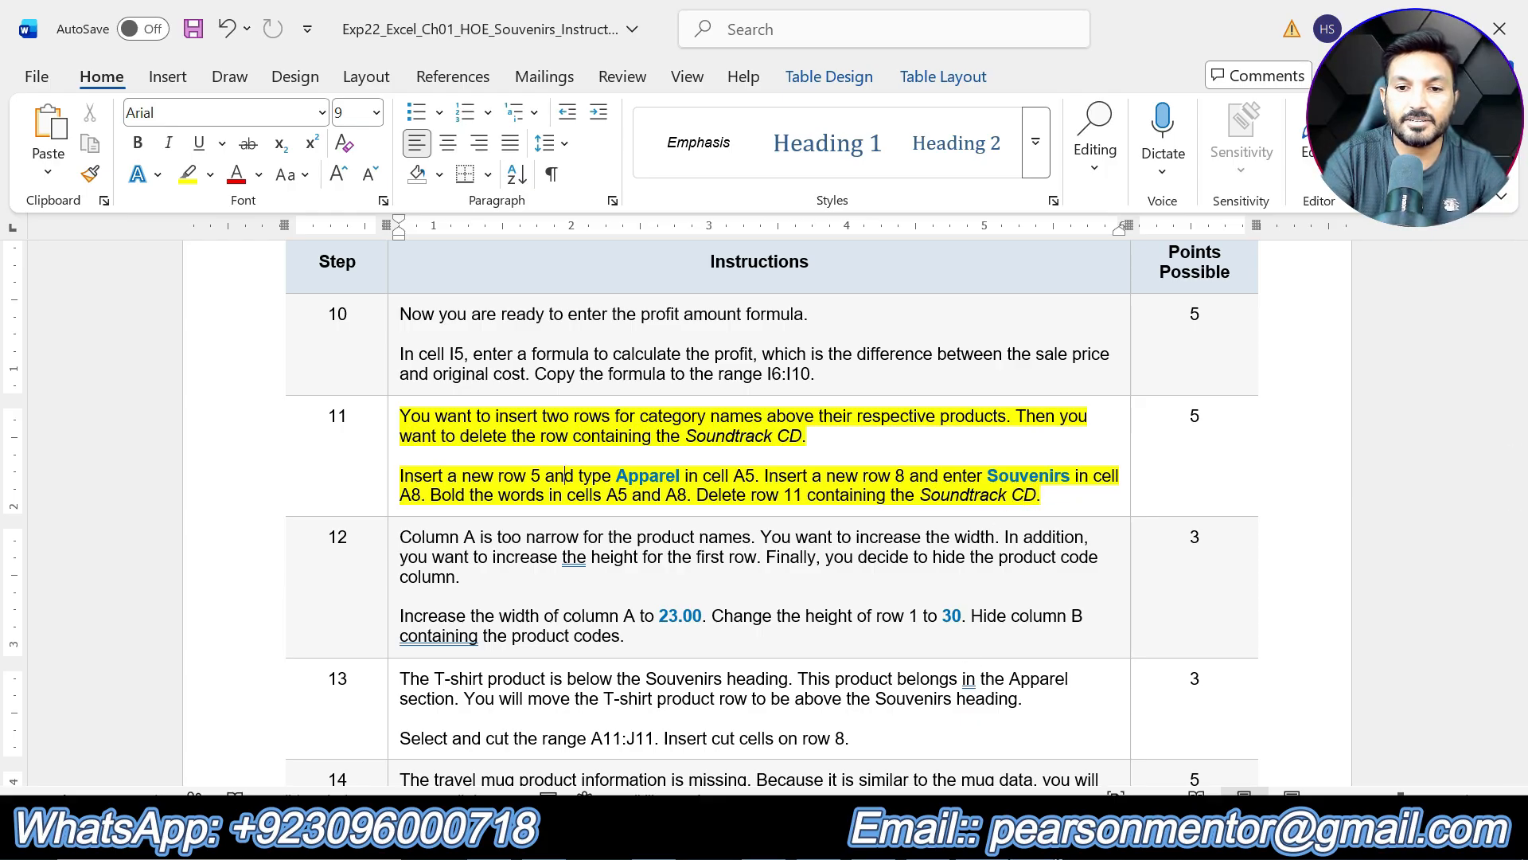
key(alt+Tab)
click(13, 455)
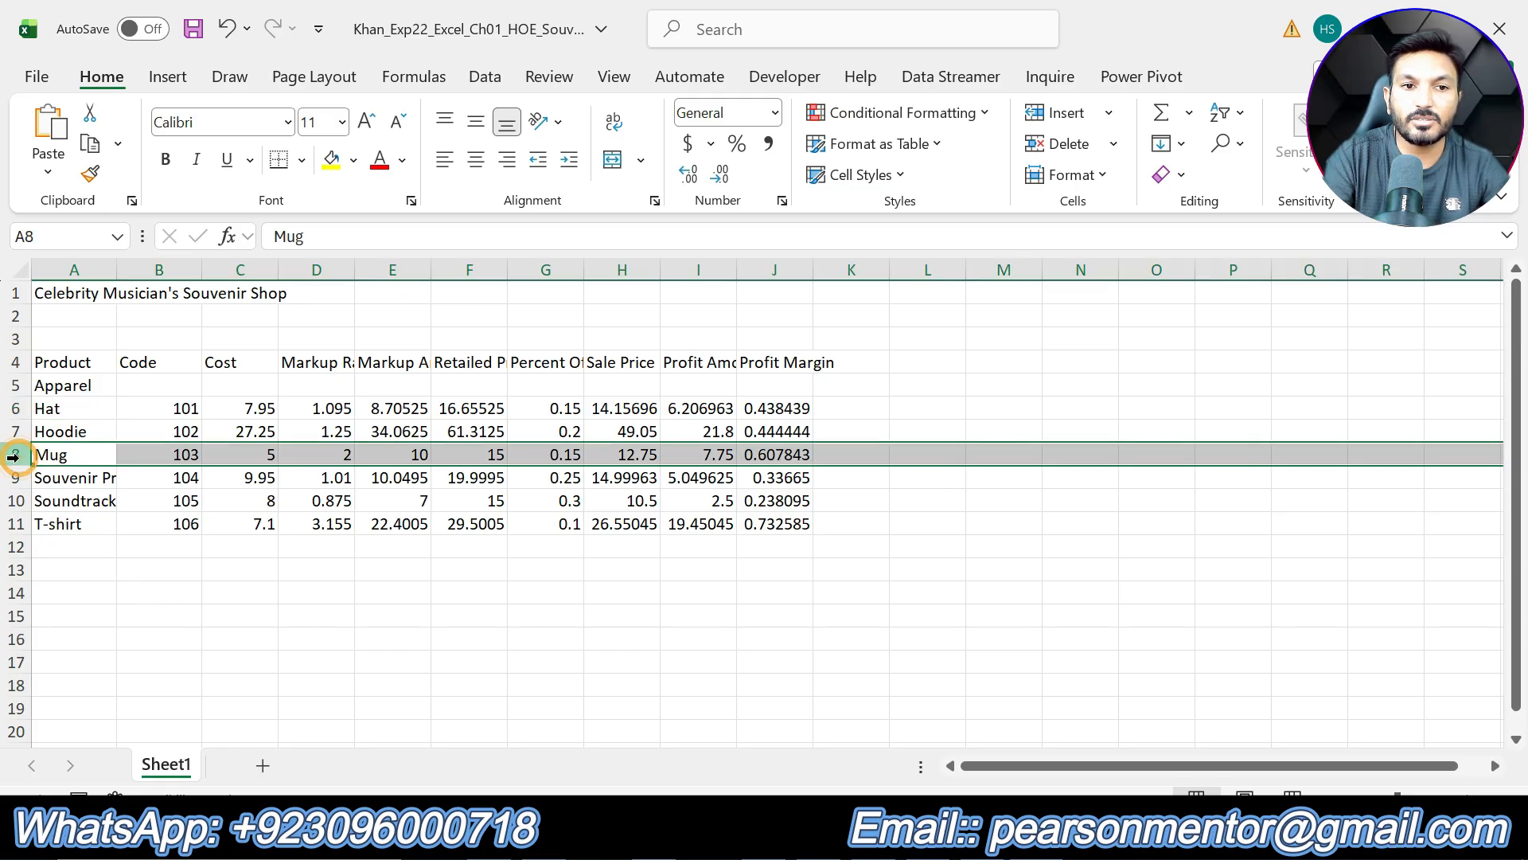
right_click(12, 454)
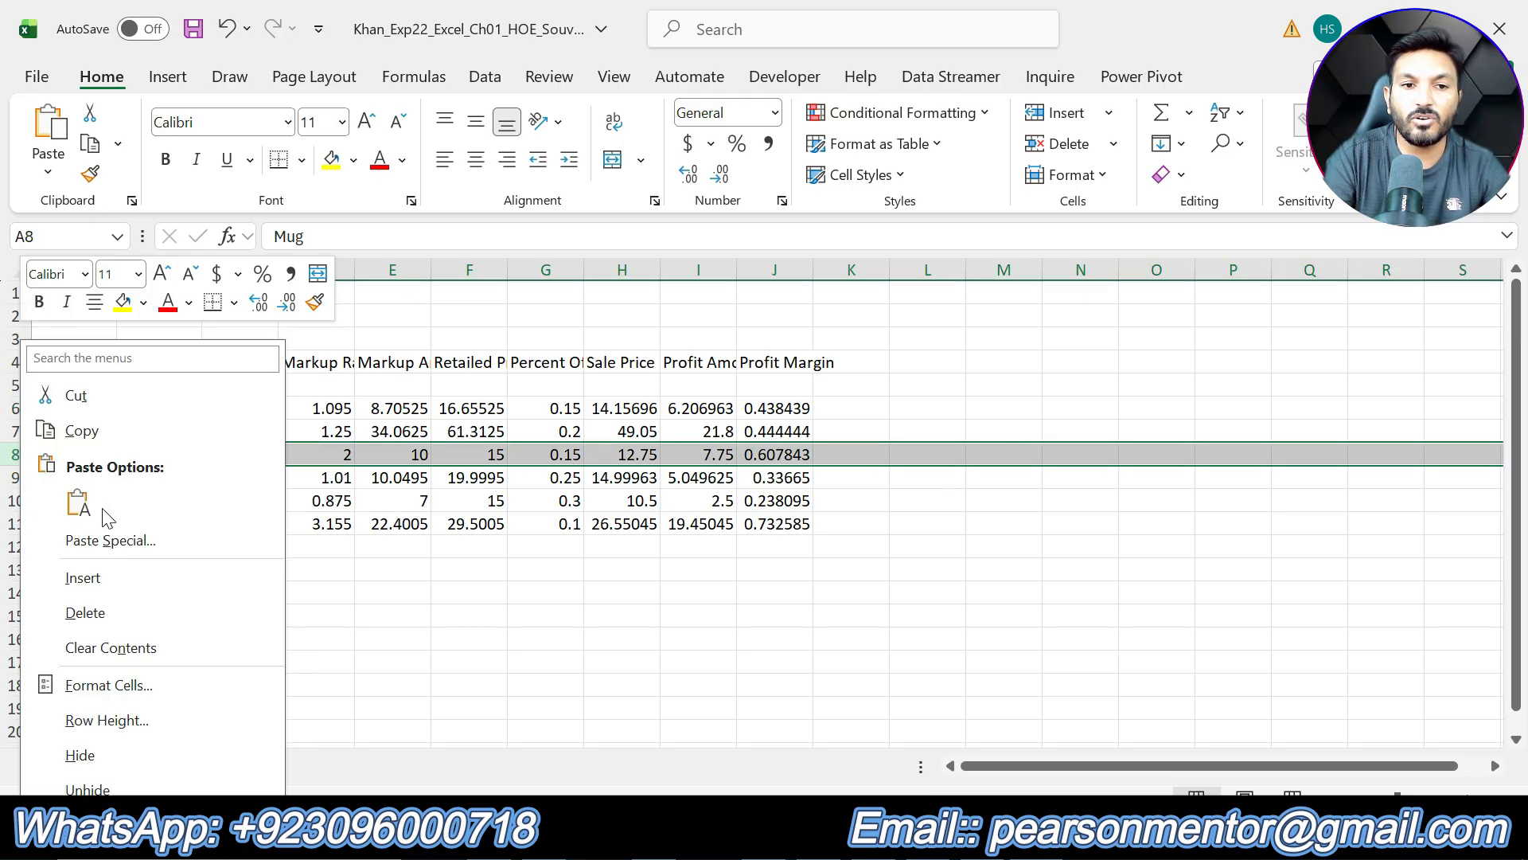
click(111, 579)
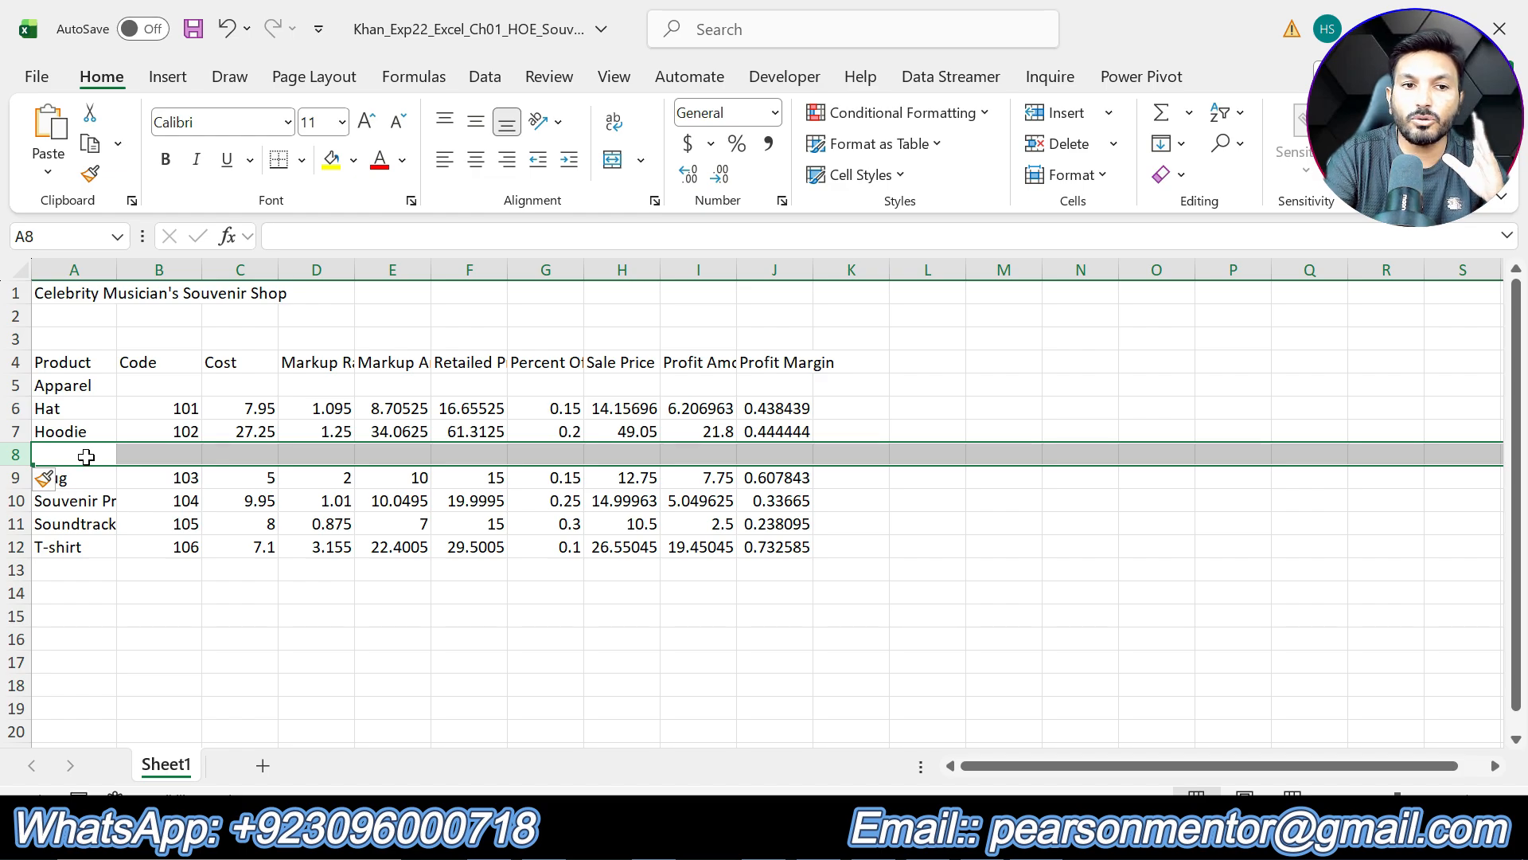
click(88, 456)
text(So)
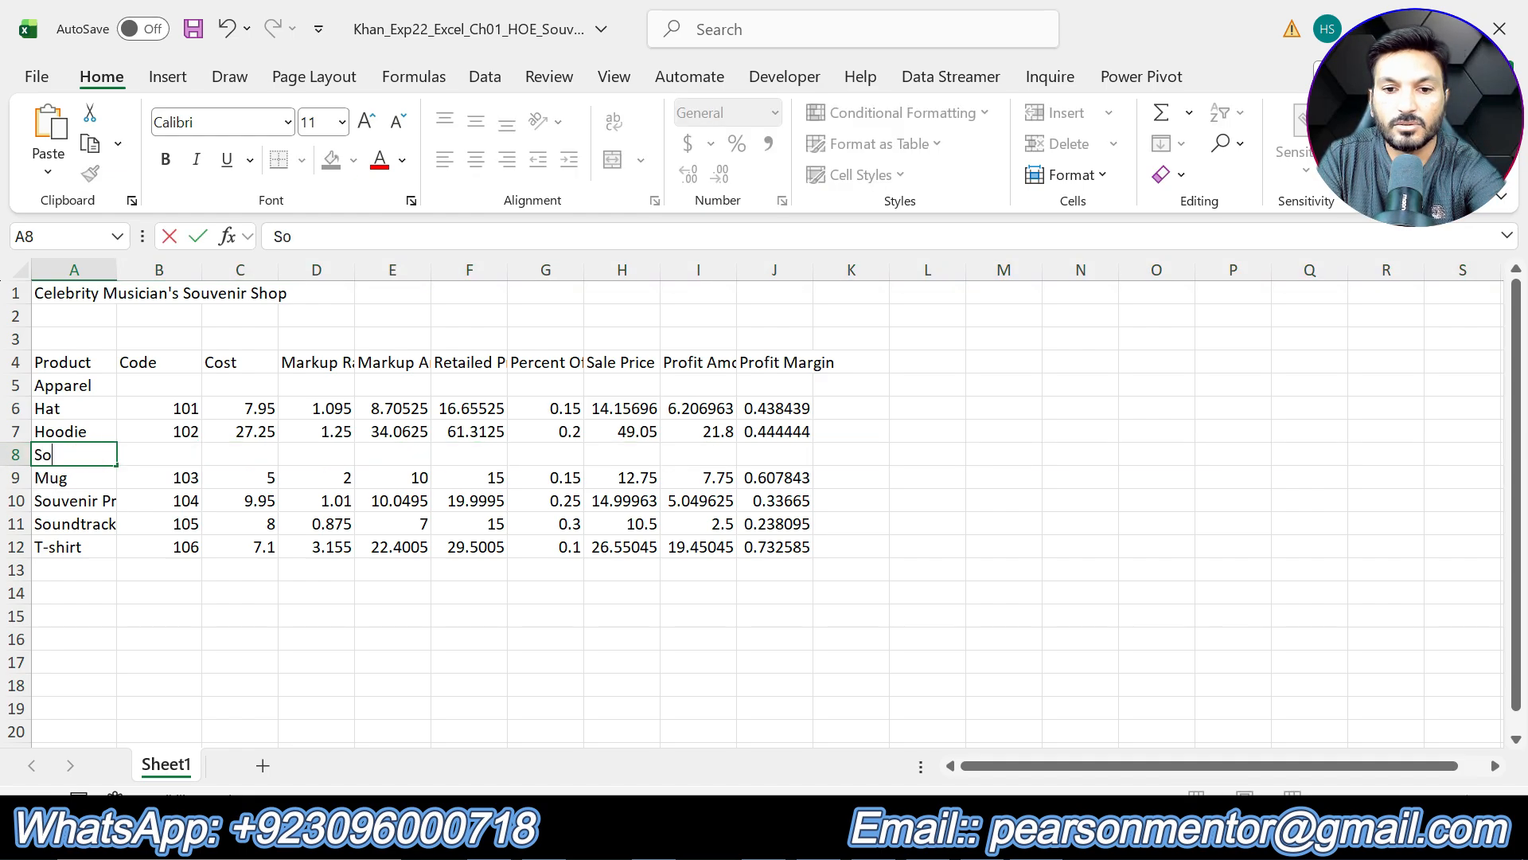
text(uvenir)
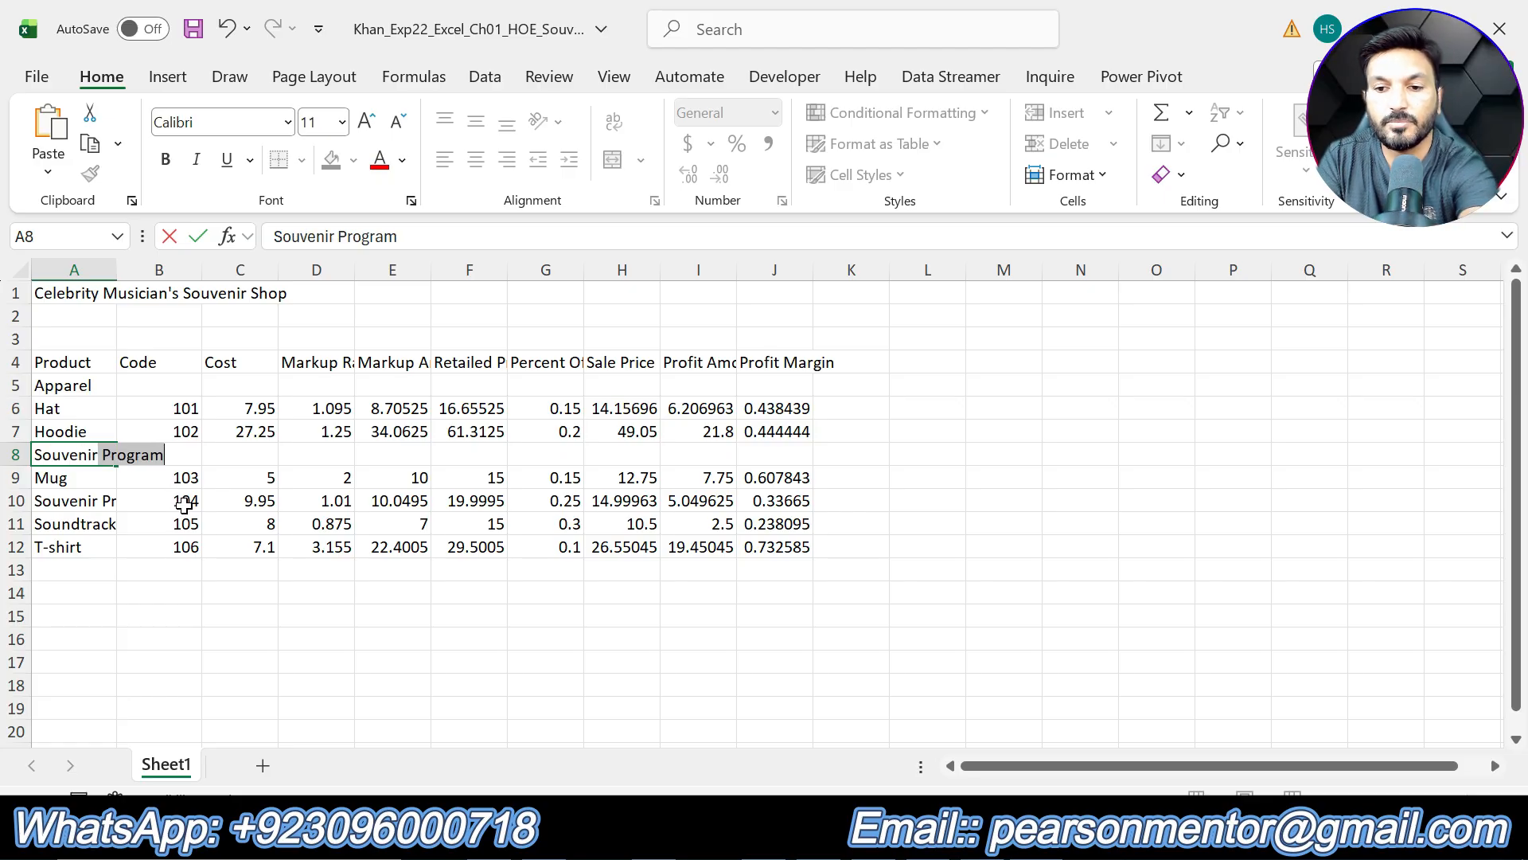
key(BackSpace)
key(BackSpace)
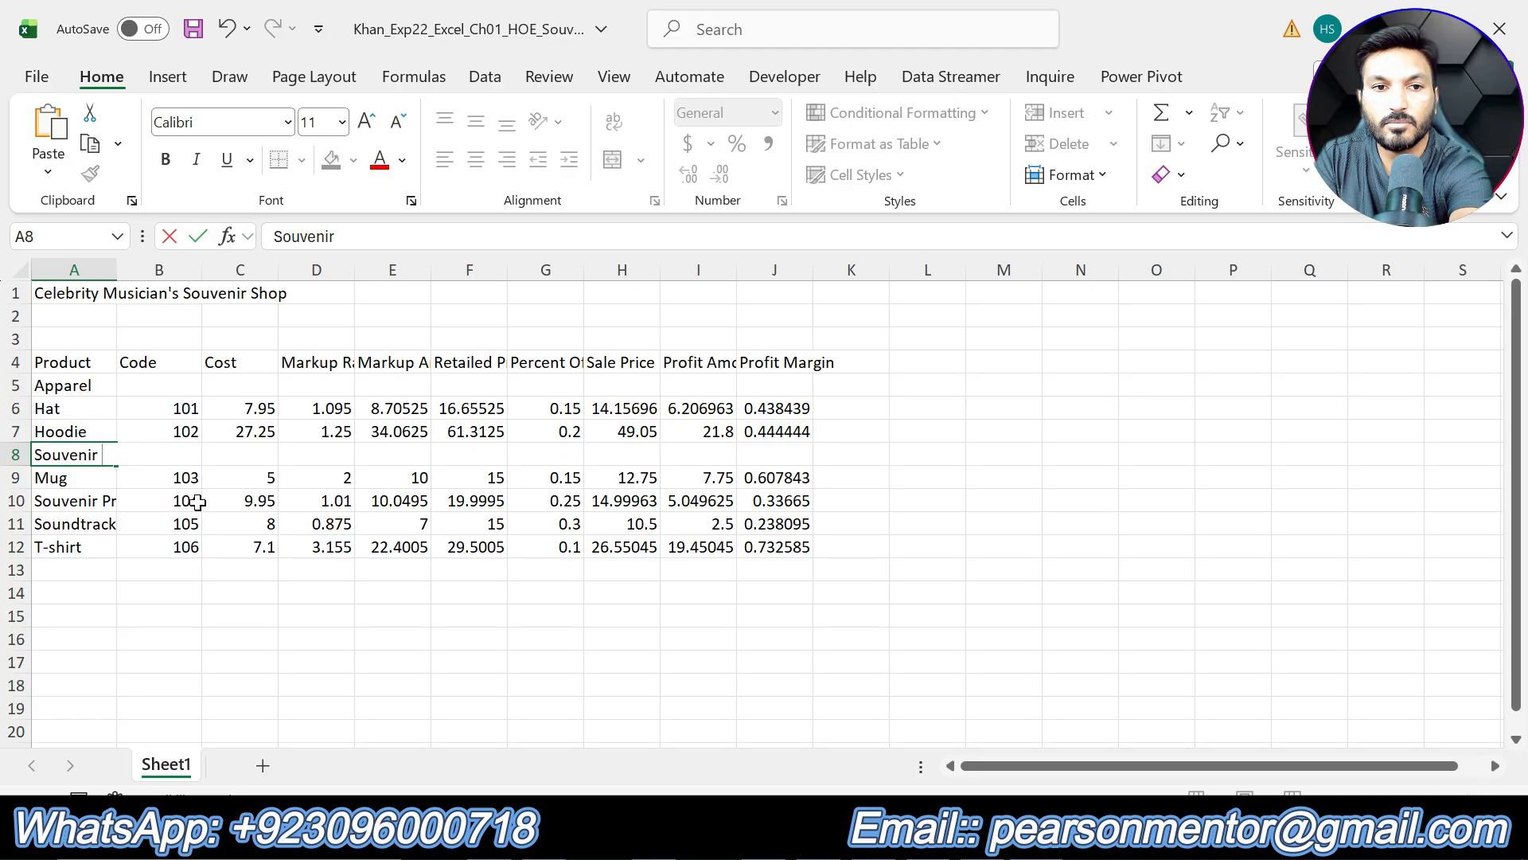
key(Return)
Check the remaining step 11 instructions in Word and bold the Apparel category name in cell A5 of the workbook.
key(alt+Tab)
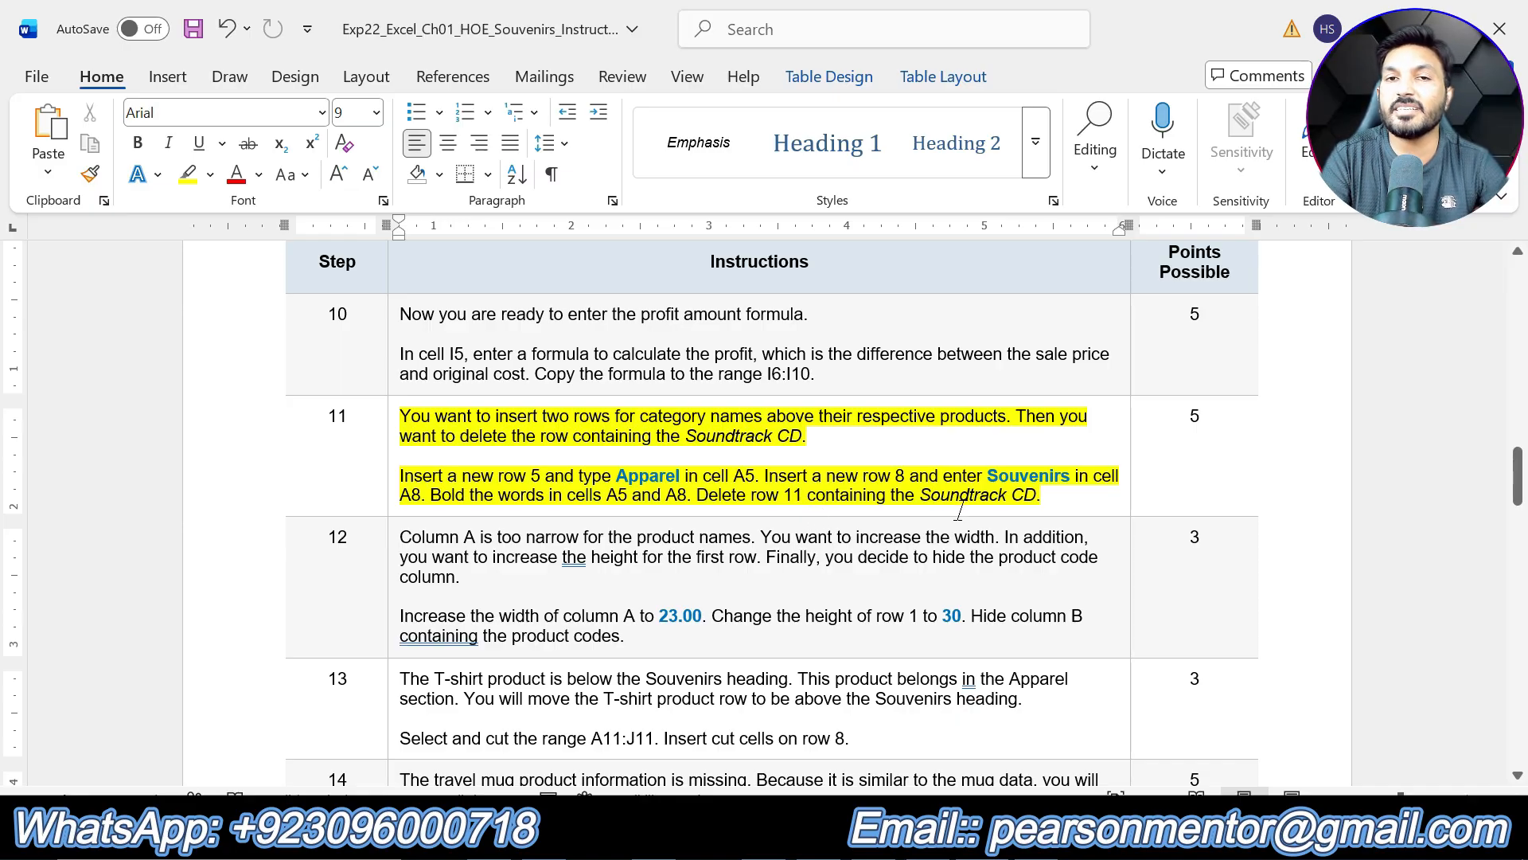
key(alt+Tab)
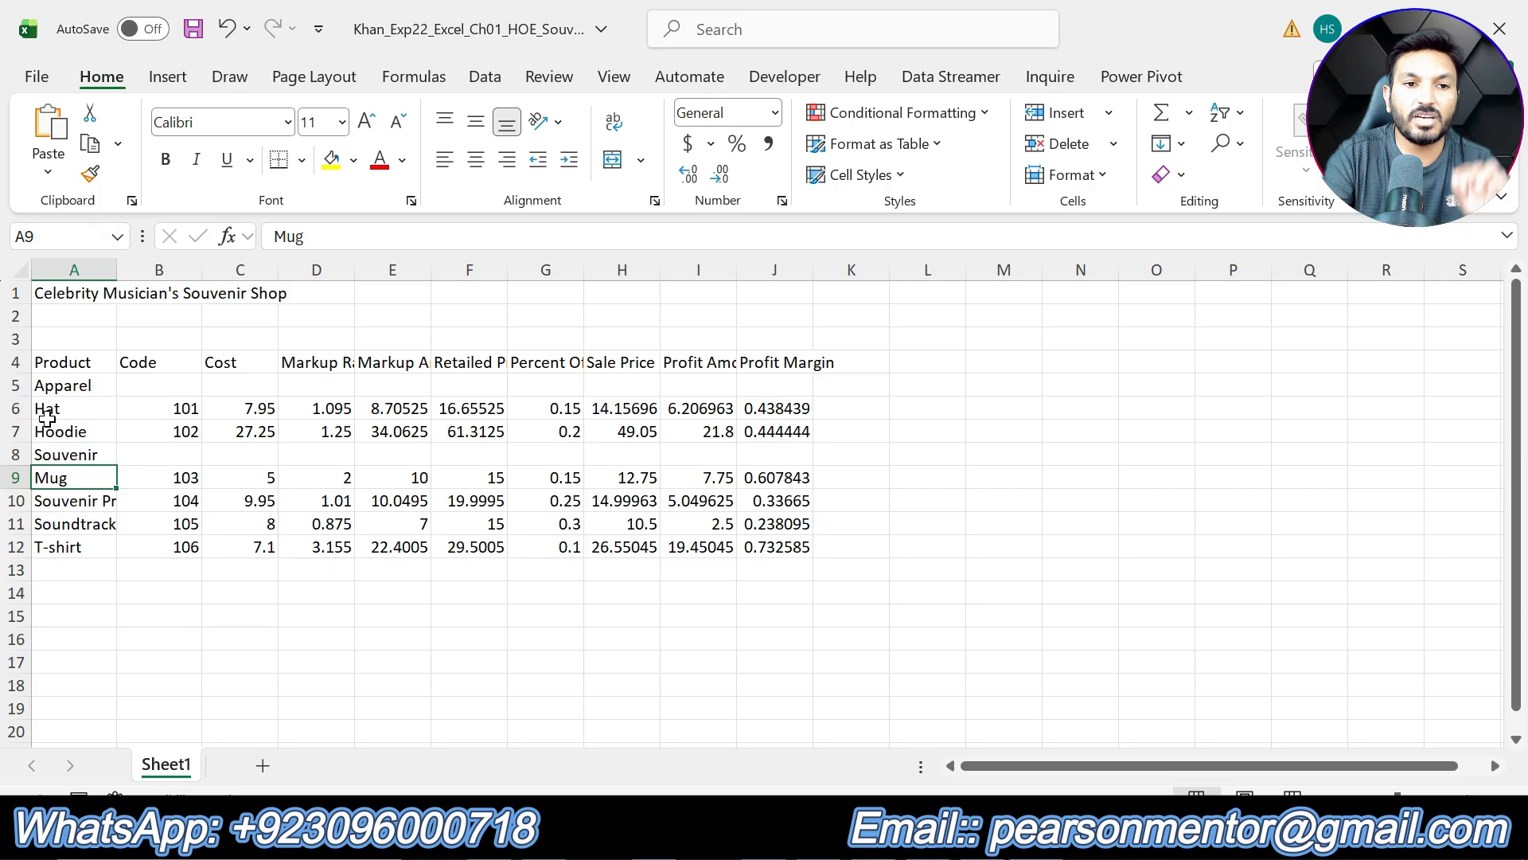
click(61, 388)
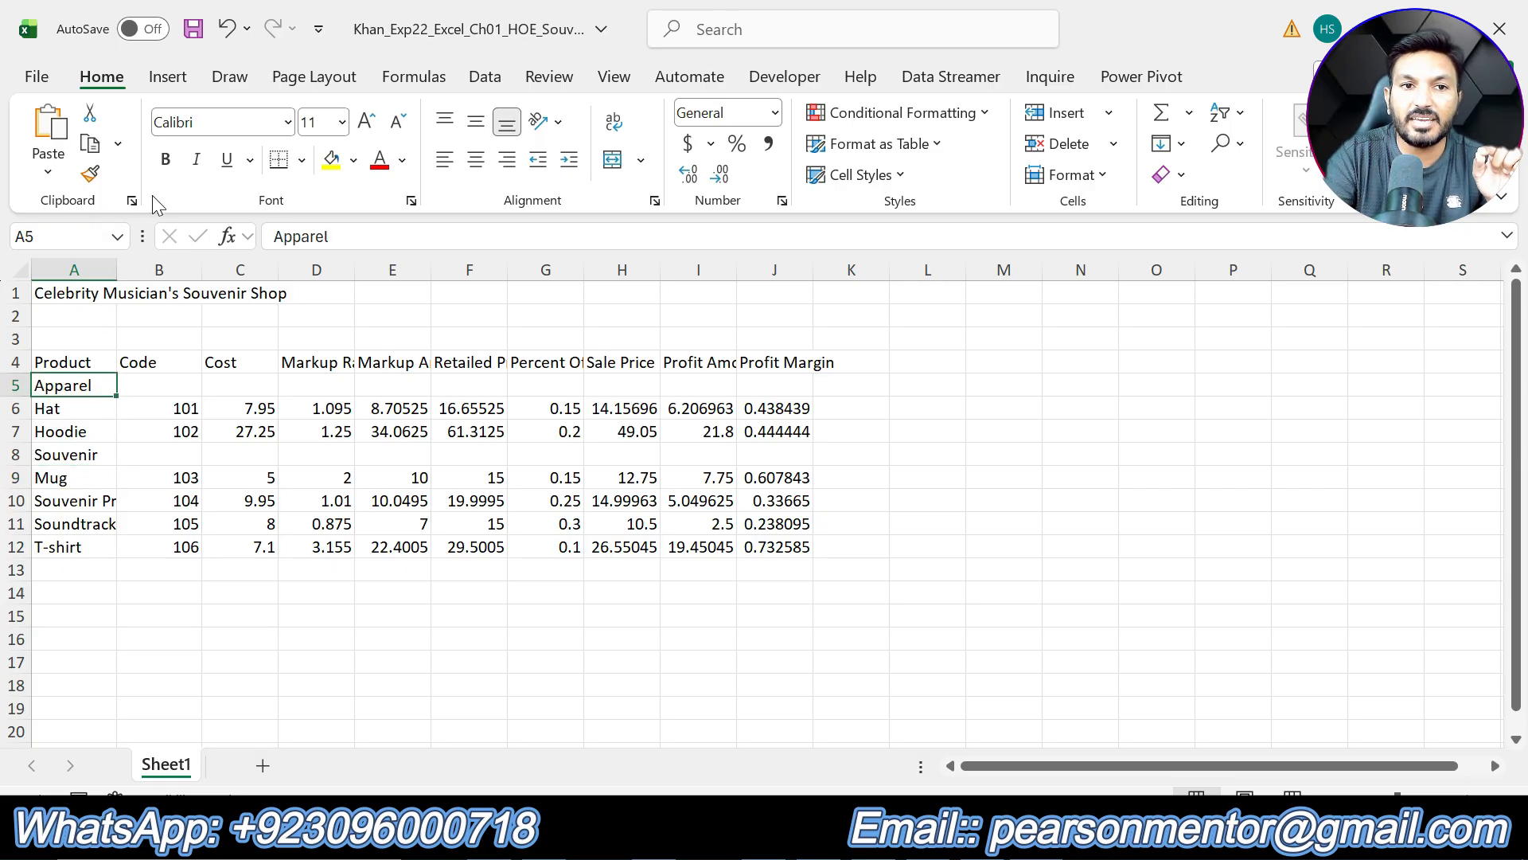
click(166, 159)
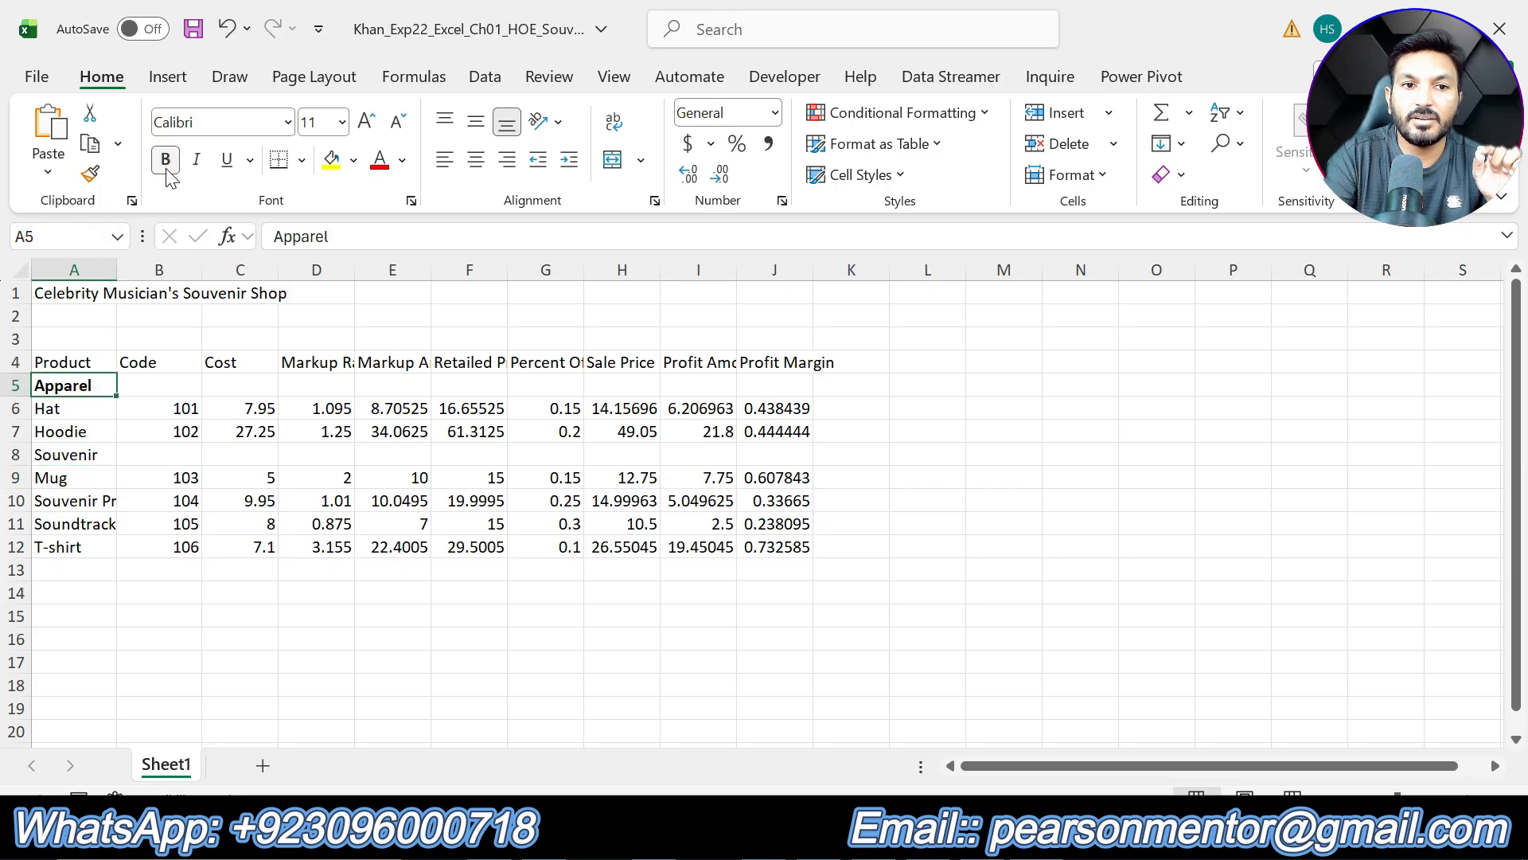
Bold the Souvenir category name in cell A8.
click(67, 457)
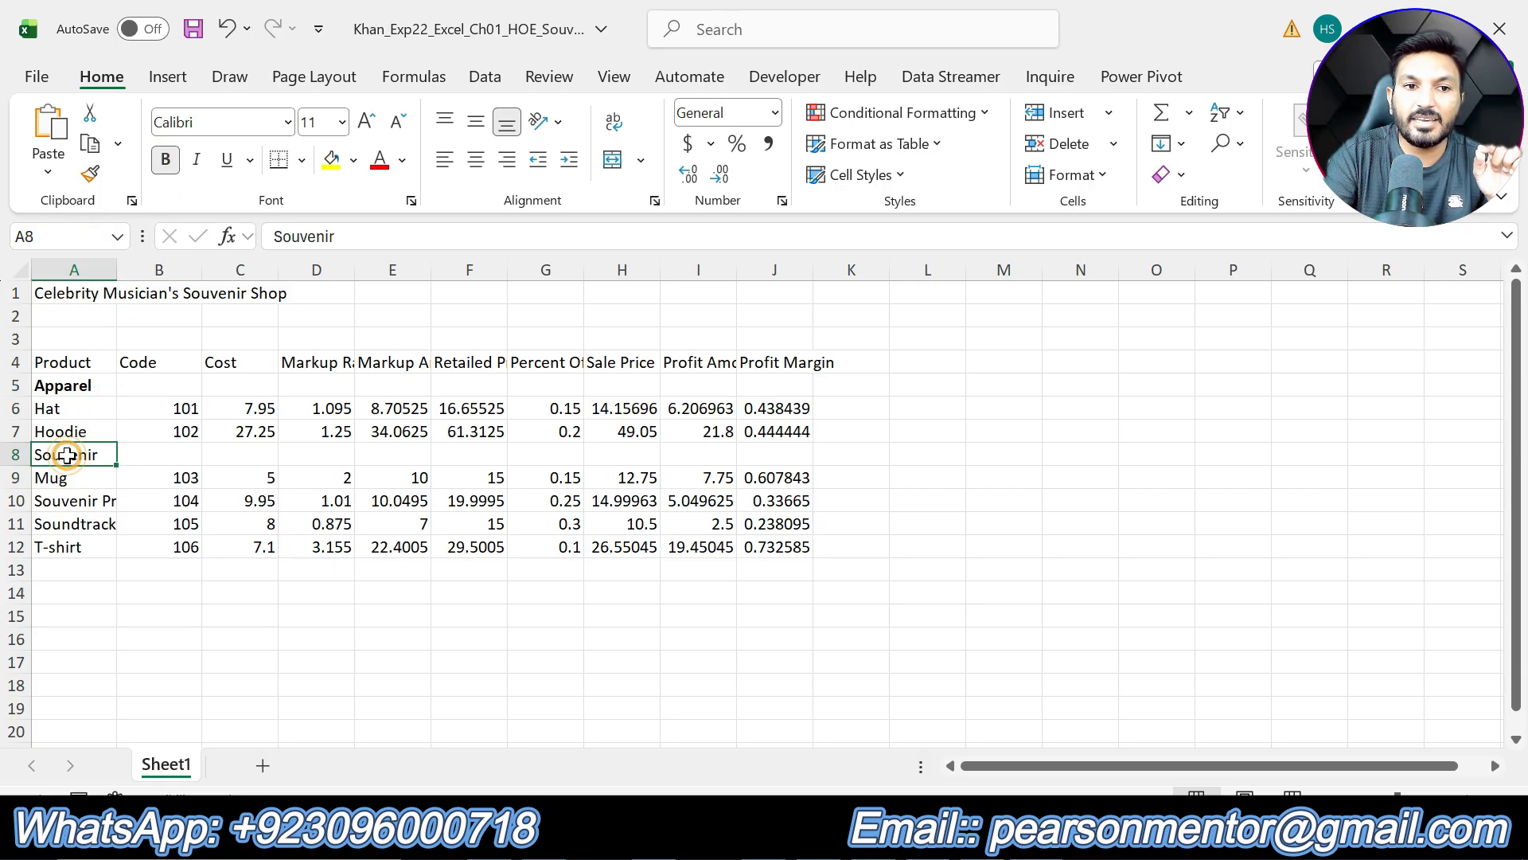
click(167, 163)
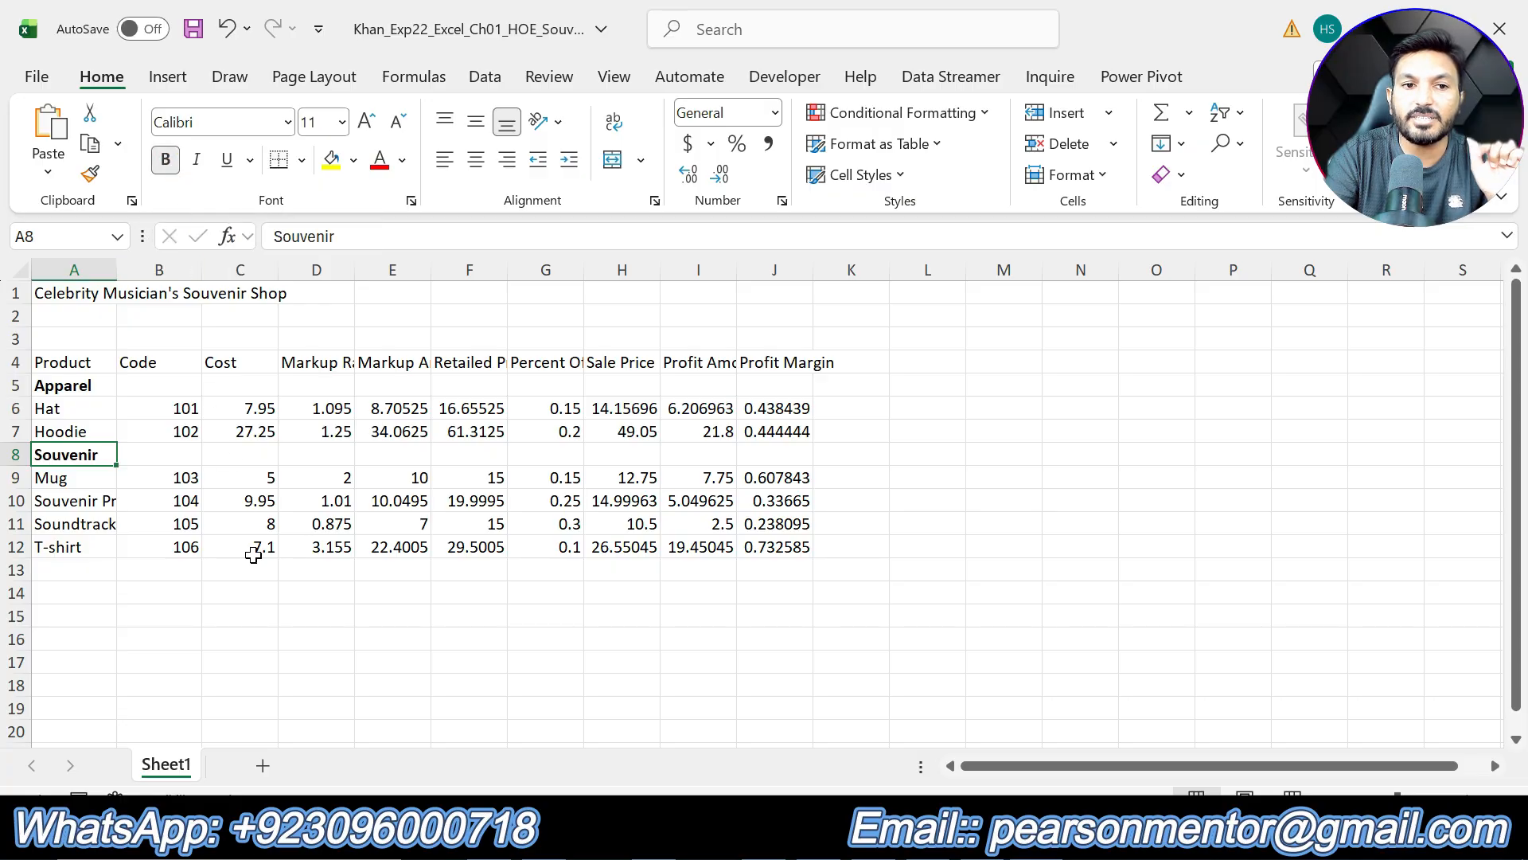
click(259, 667)
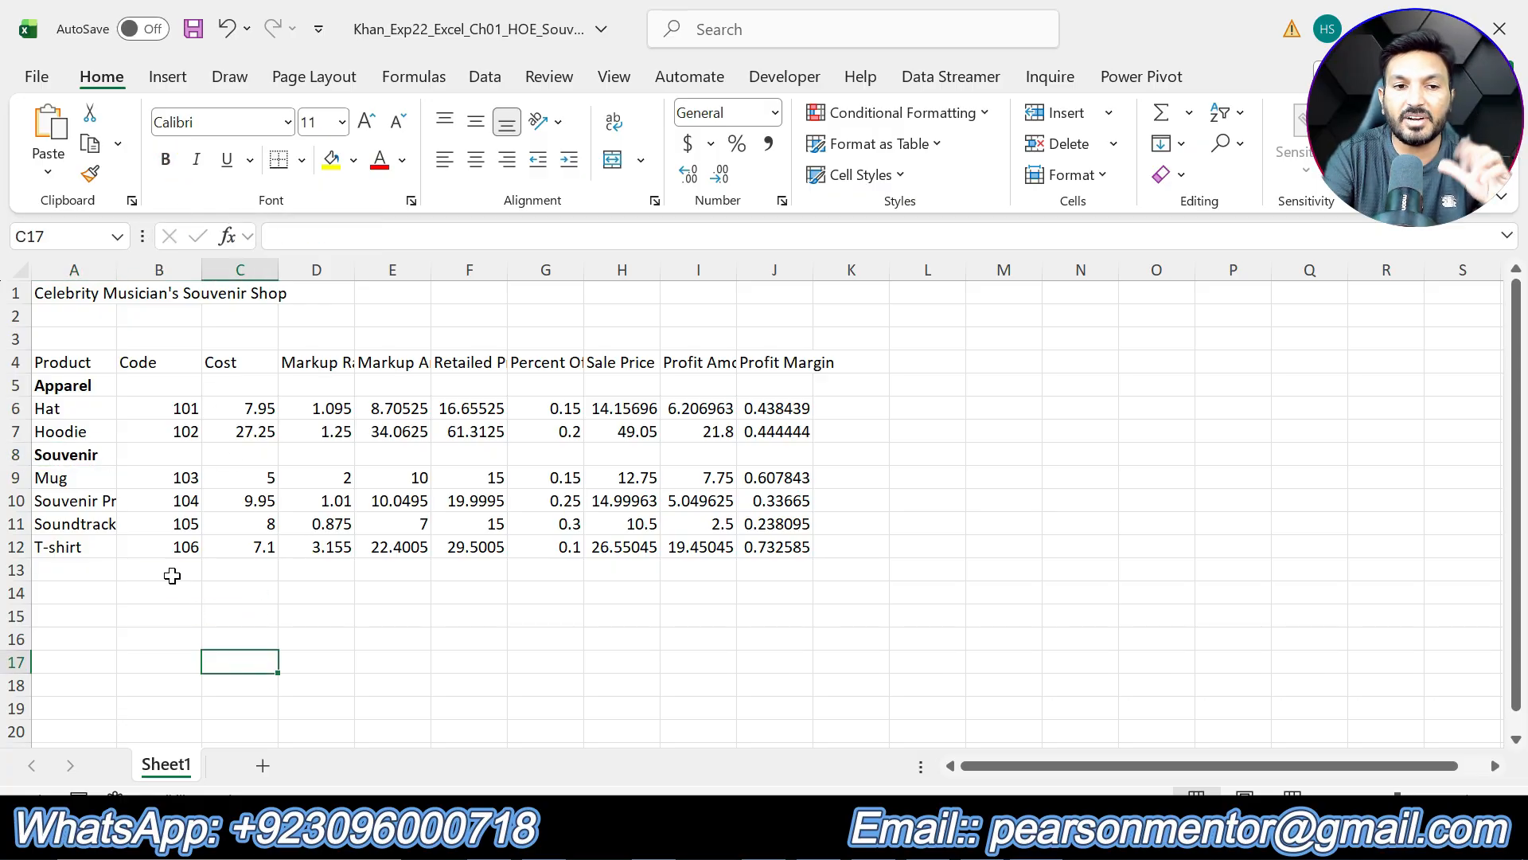
Delete row 11 containing the Soundtrack CD product.
click(16, 523)
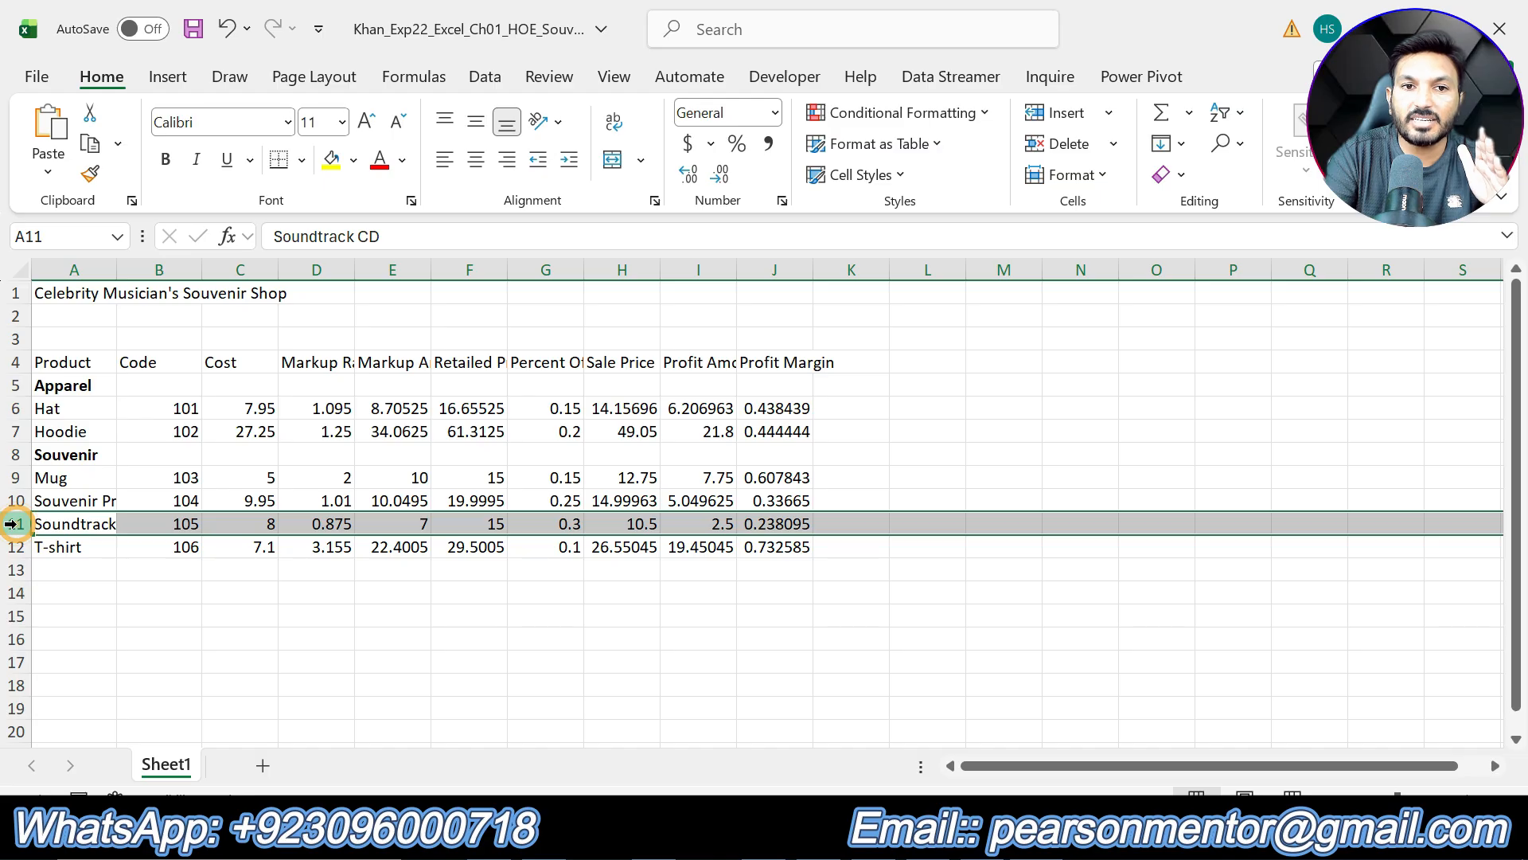
right_click(14, 524)
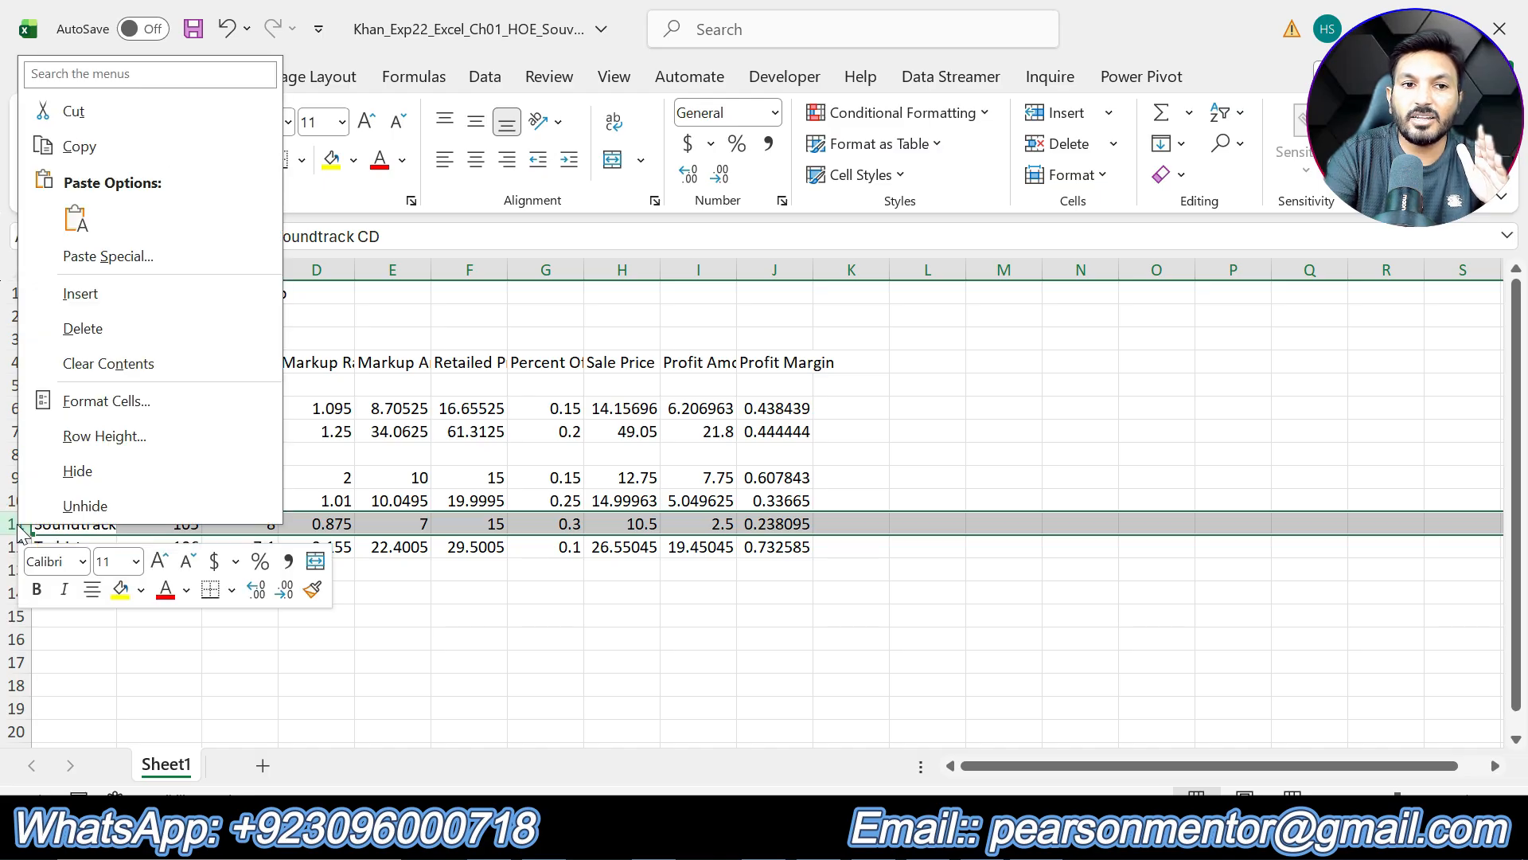
click(138, 328)
click(585, 620)
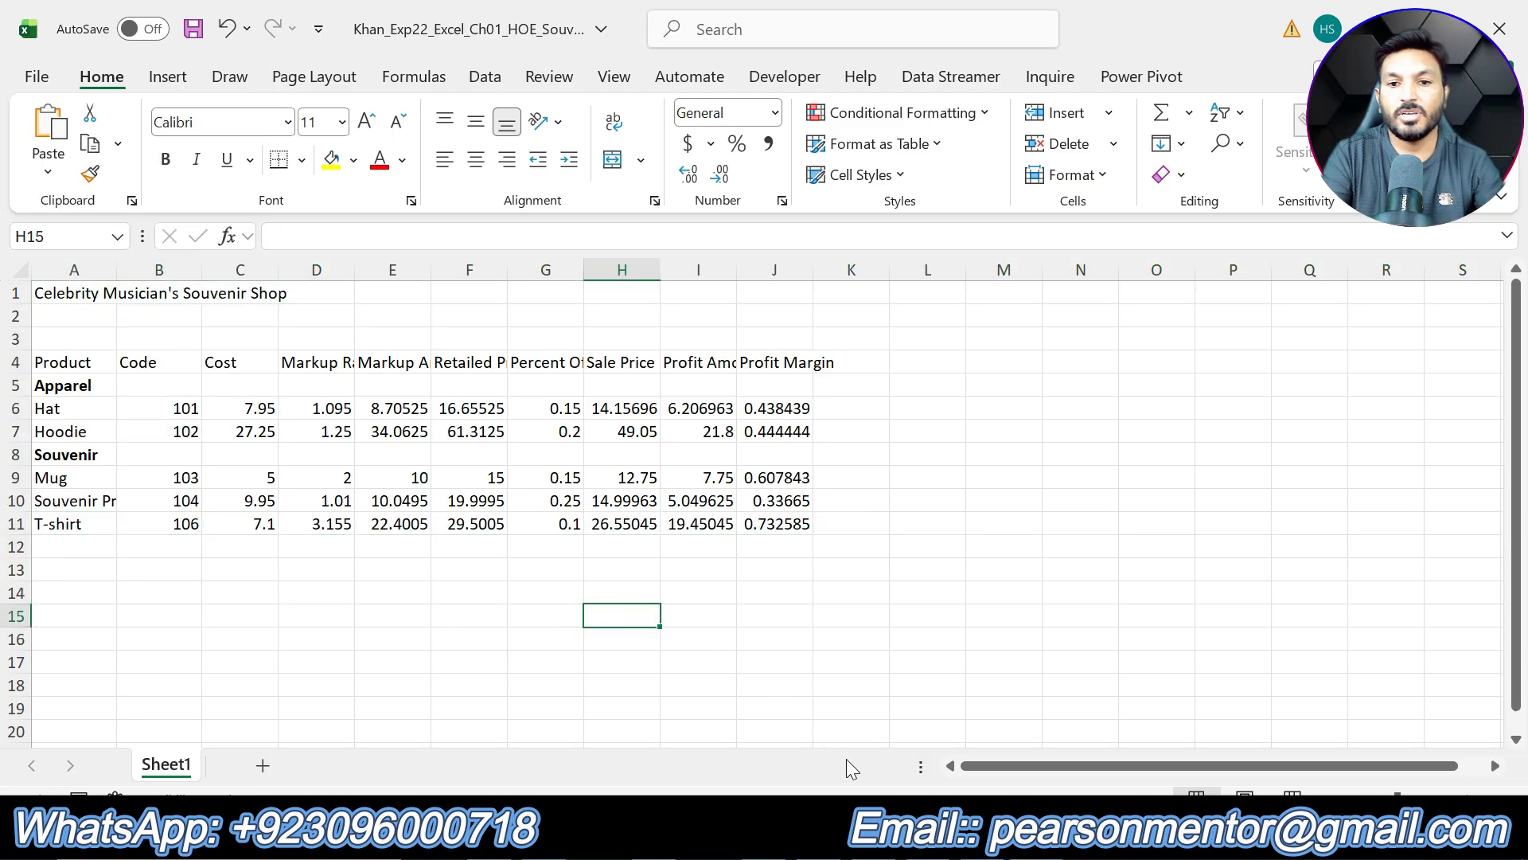
Switch to Word, move the yellow highlight from step 11 to the step 12 instructions, and return to the Excel workbook.
click(899, 839)
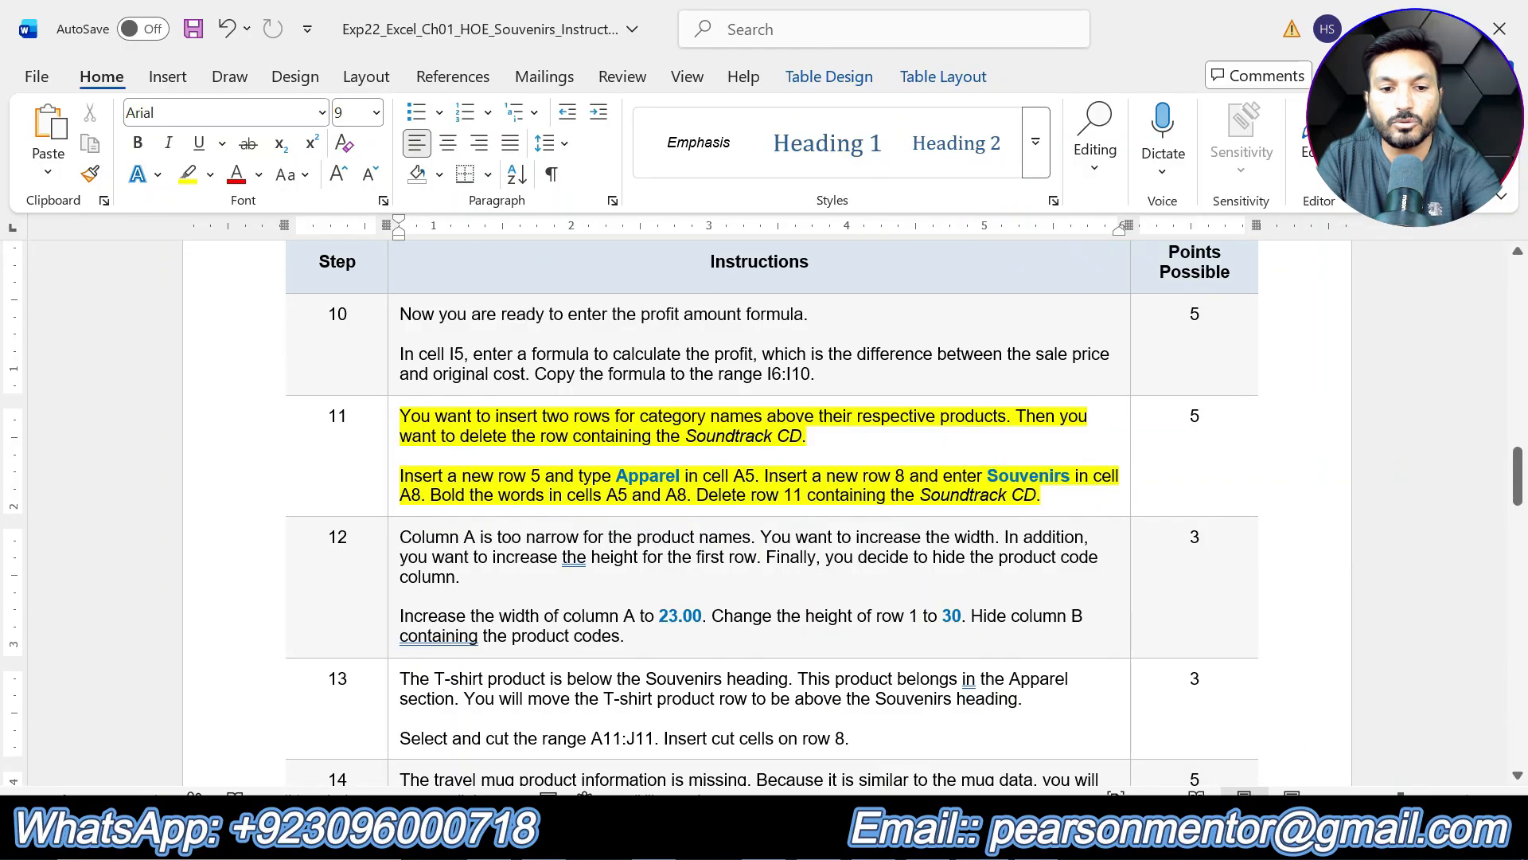
key(ctrl+z)
scroll(759, 513, down, 3)
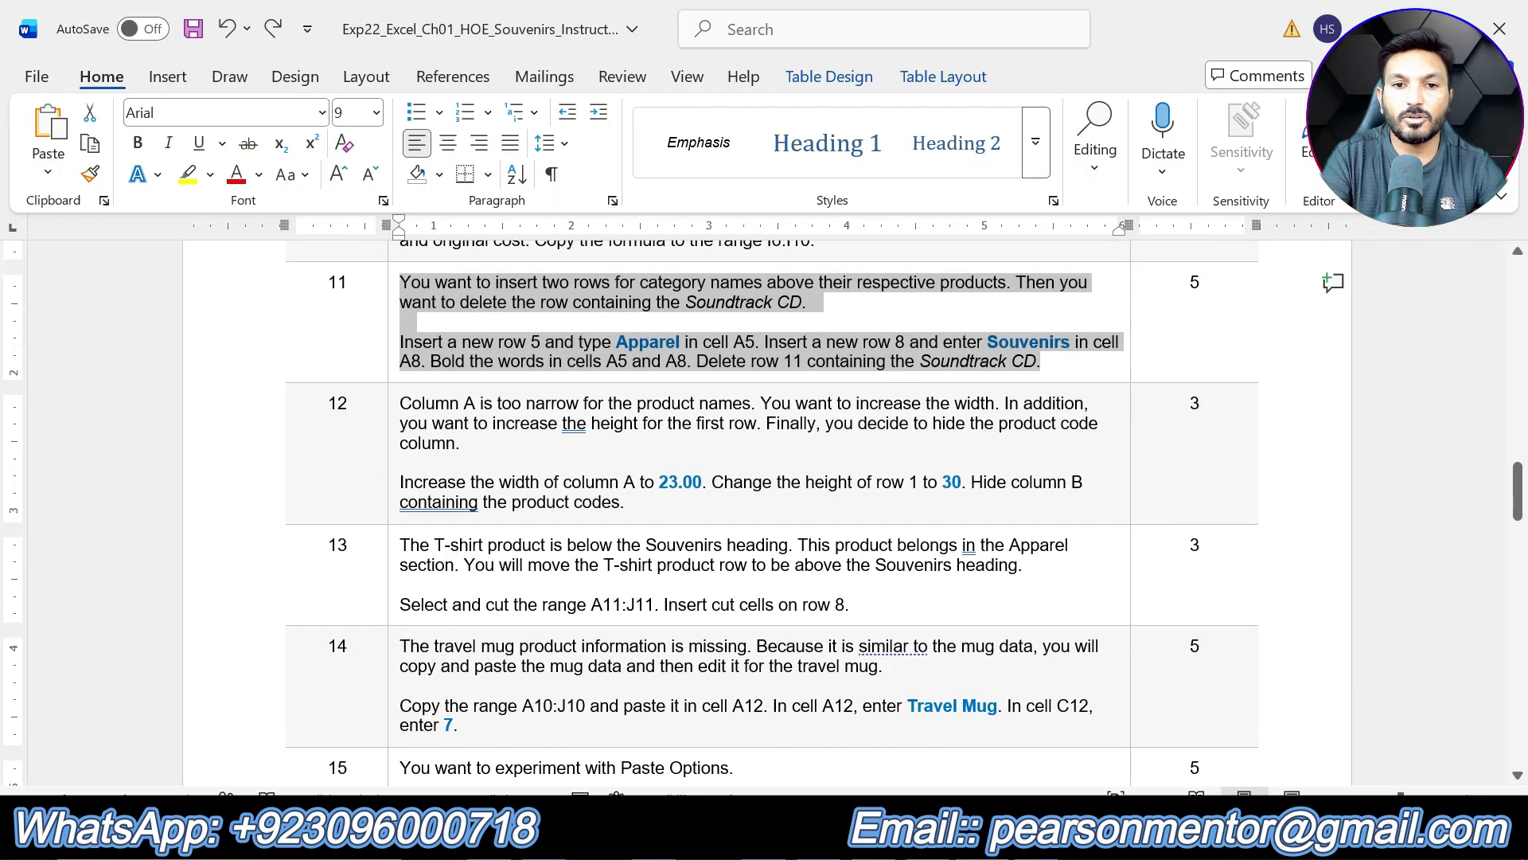
drag(625, 502, 399, 403)
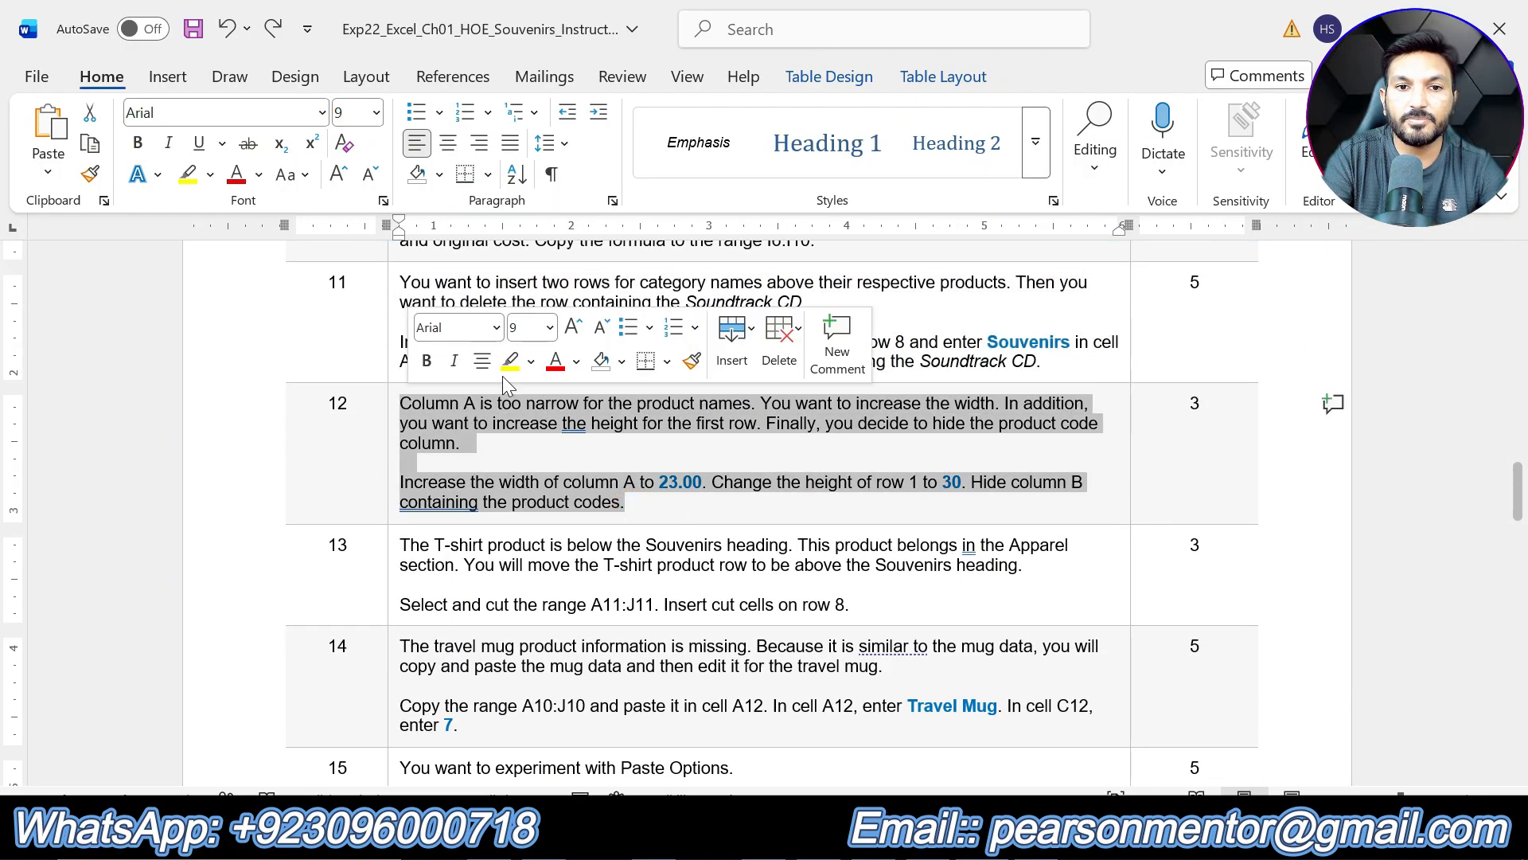
click(510, 360)
click(544, 481)
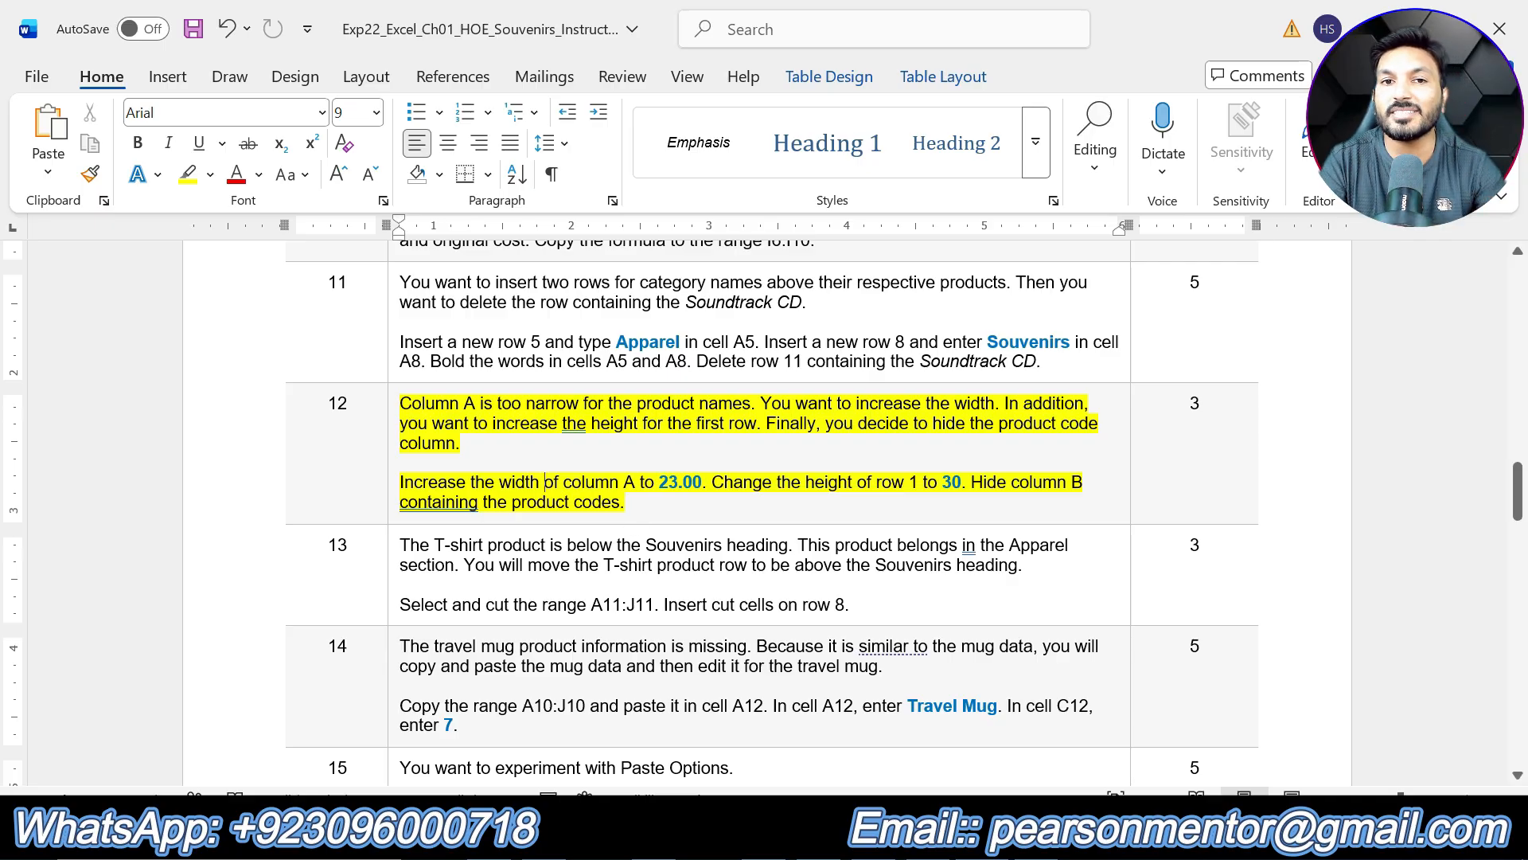
key(alt+Tab)
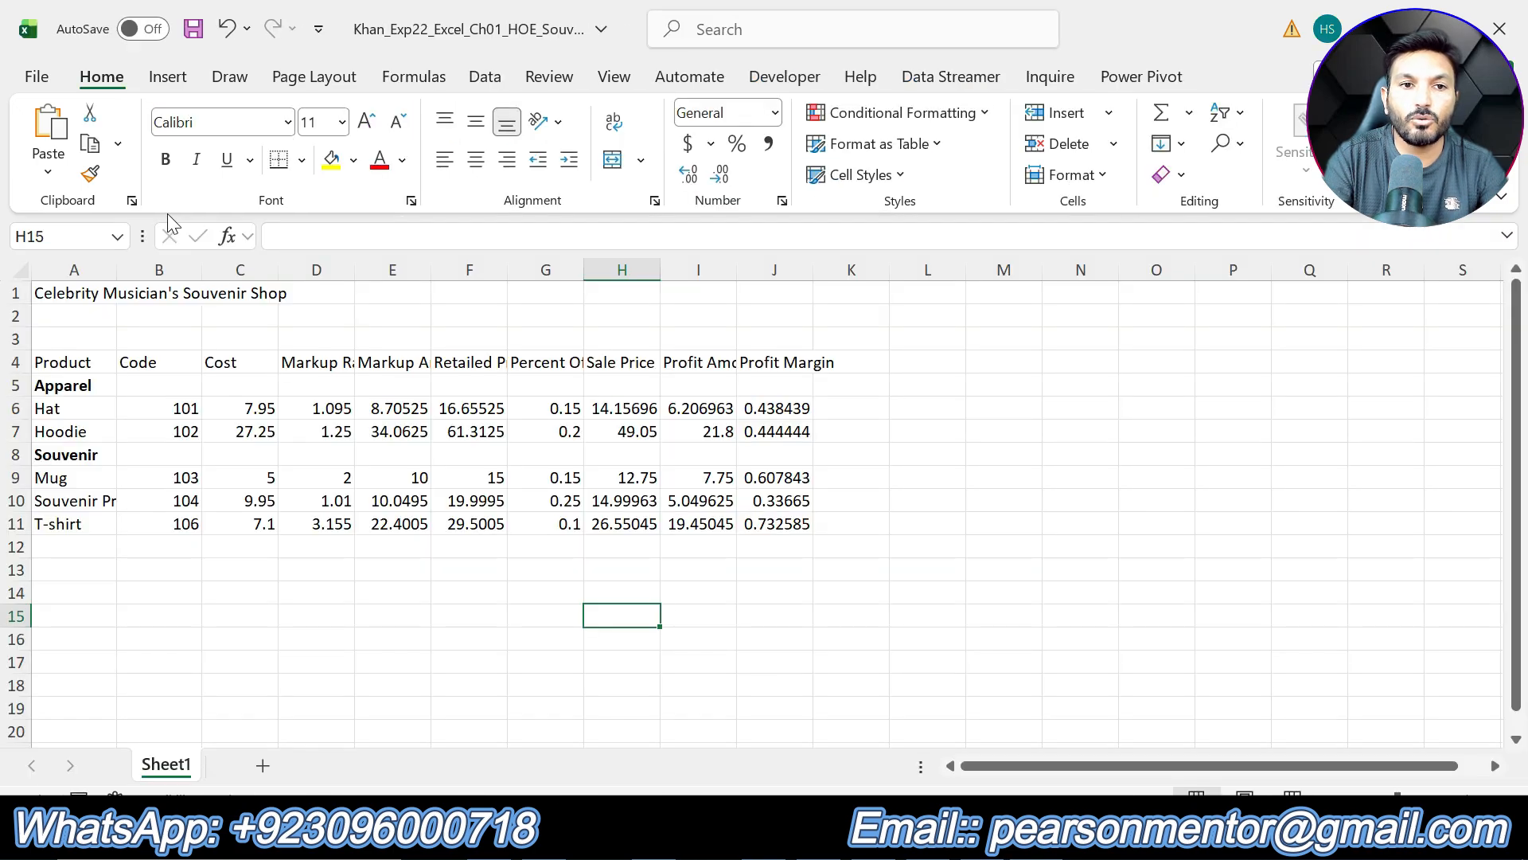
Set the width of column A to 23.
click(94, 269)
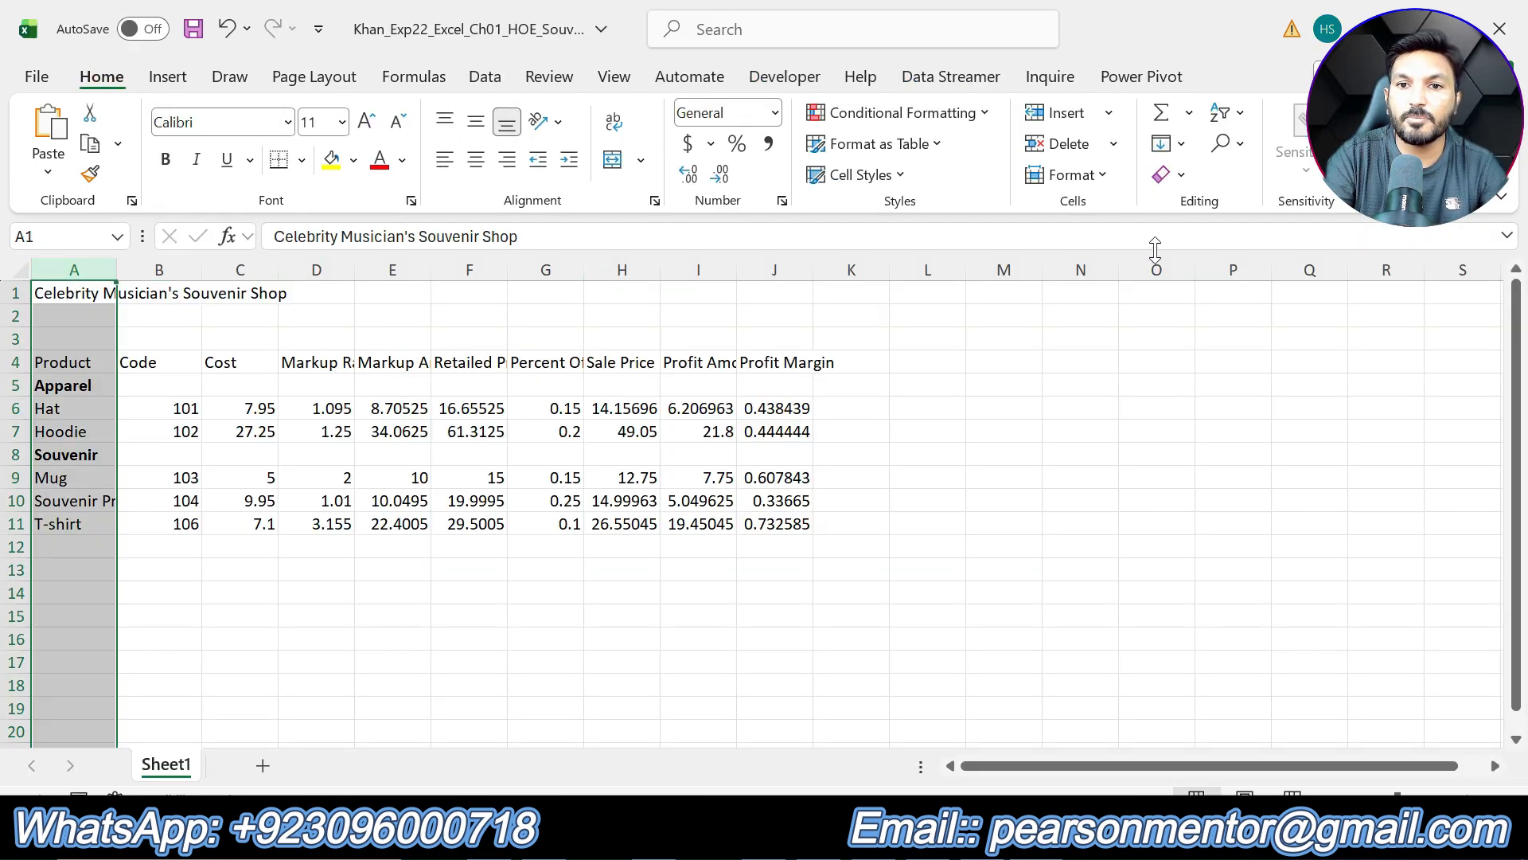
click(1077, 174)
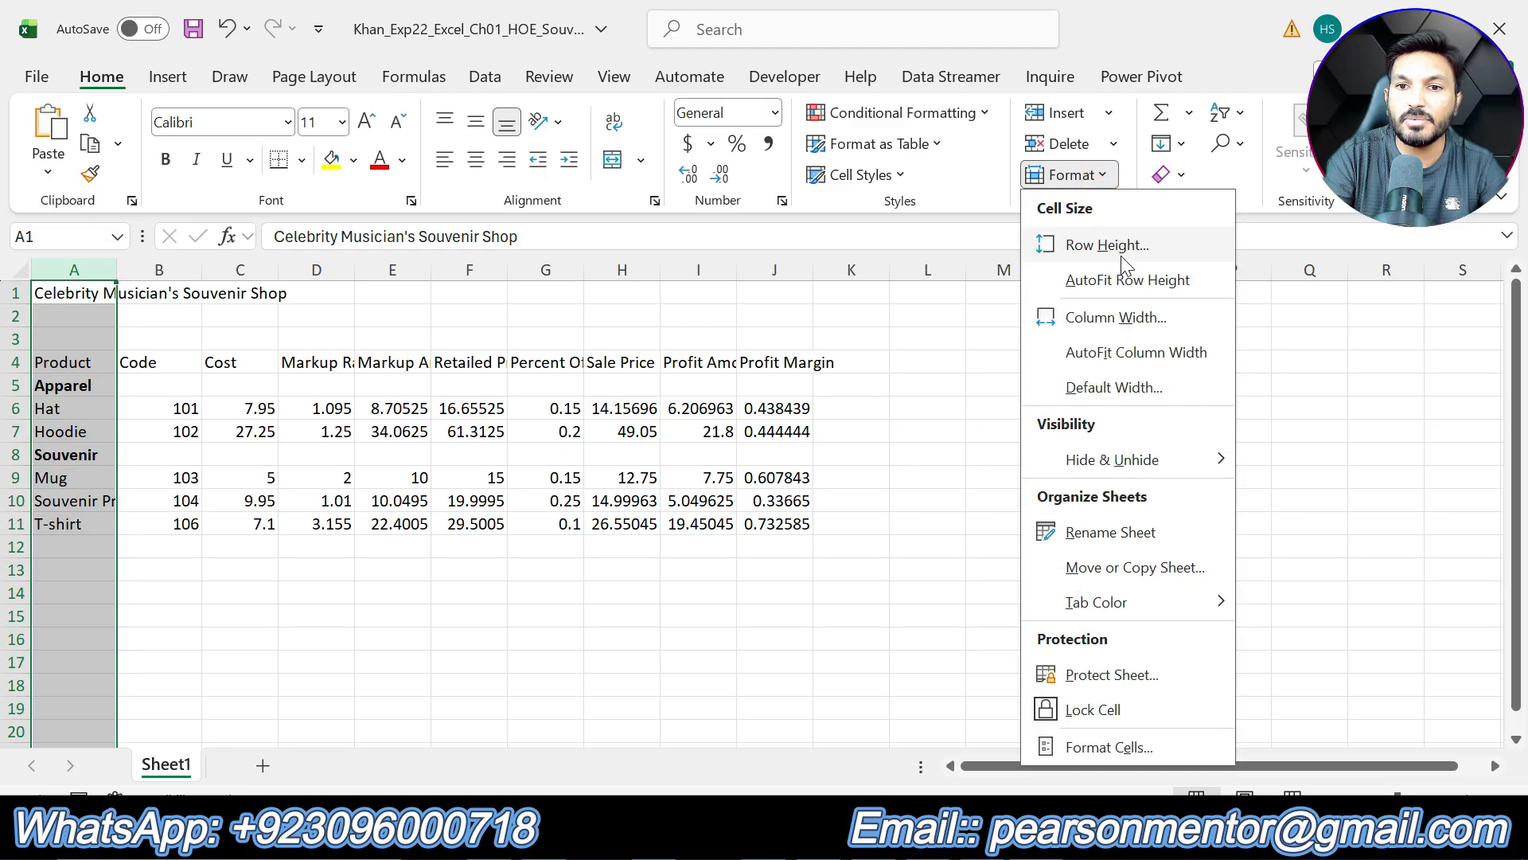
click(1118, 317)
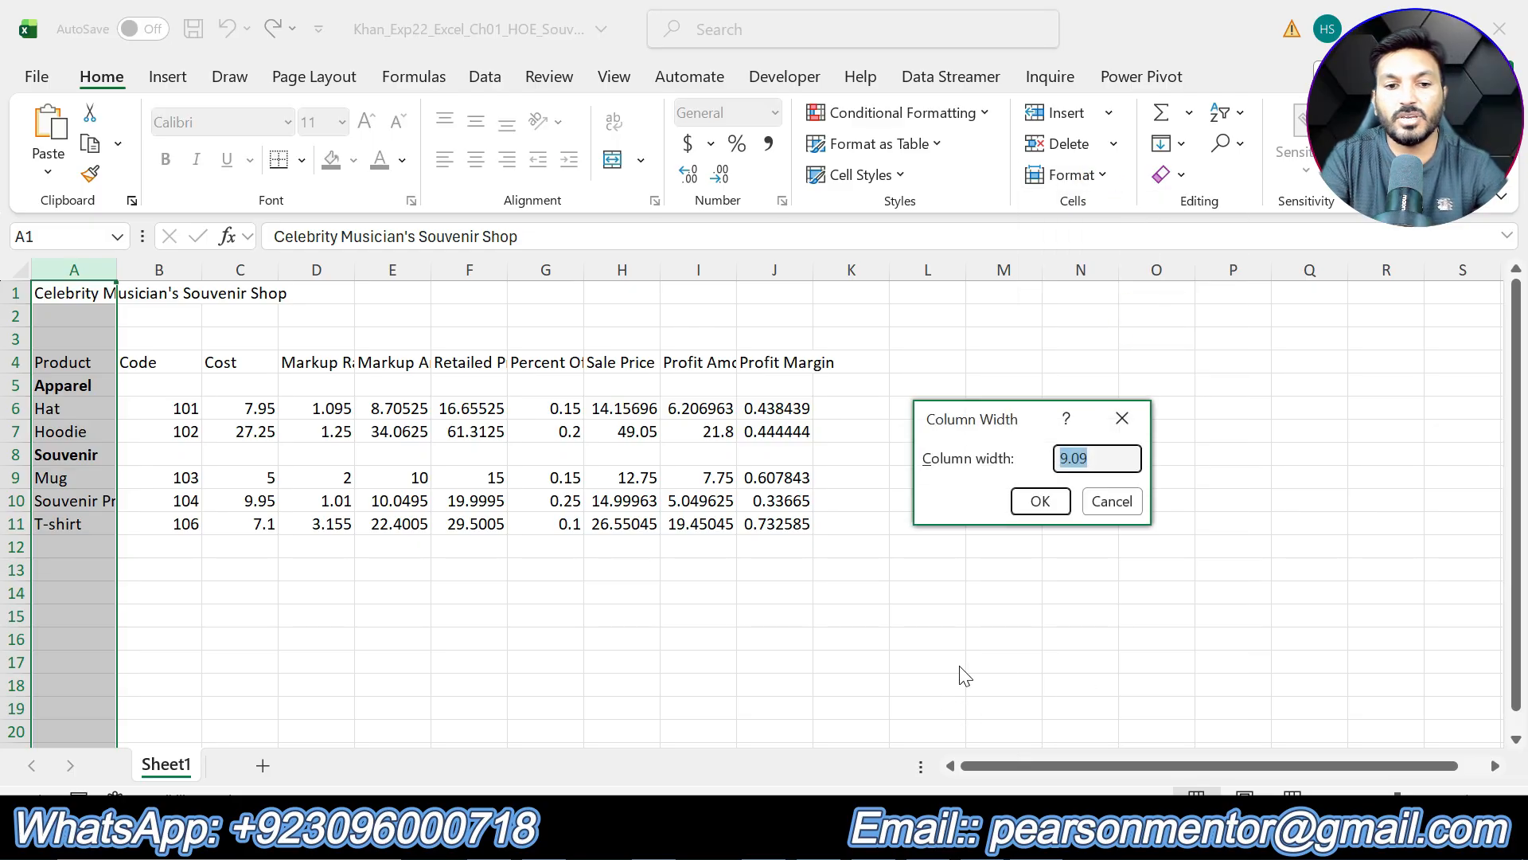
text(23)
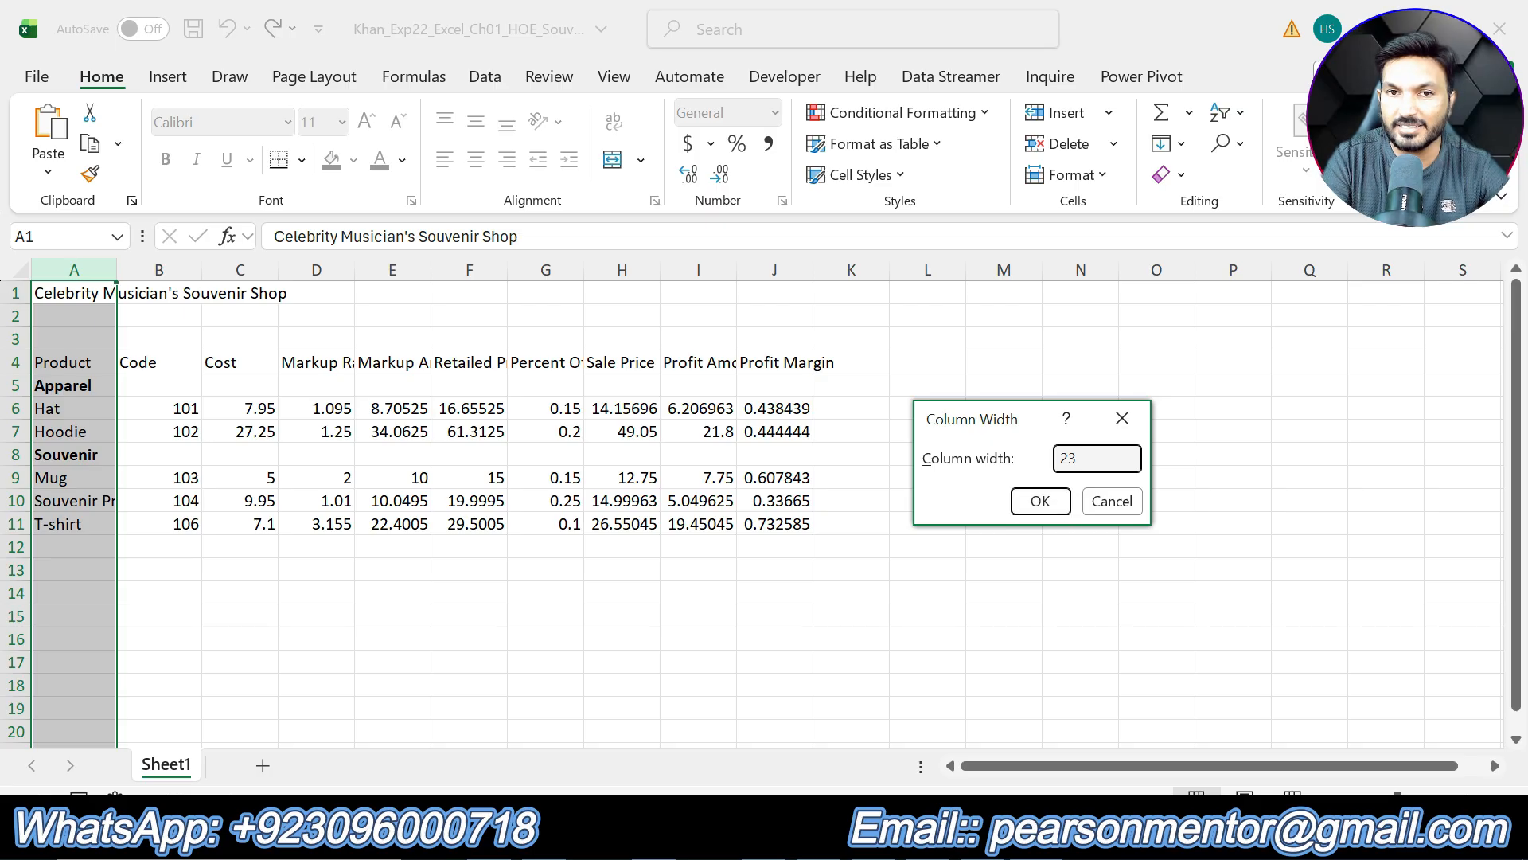
click(1041, 501)
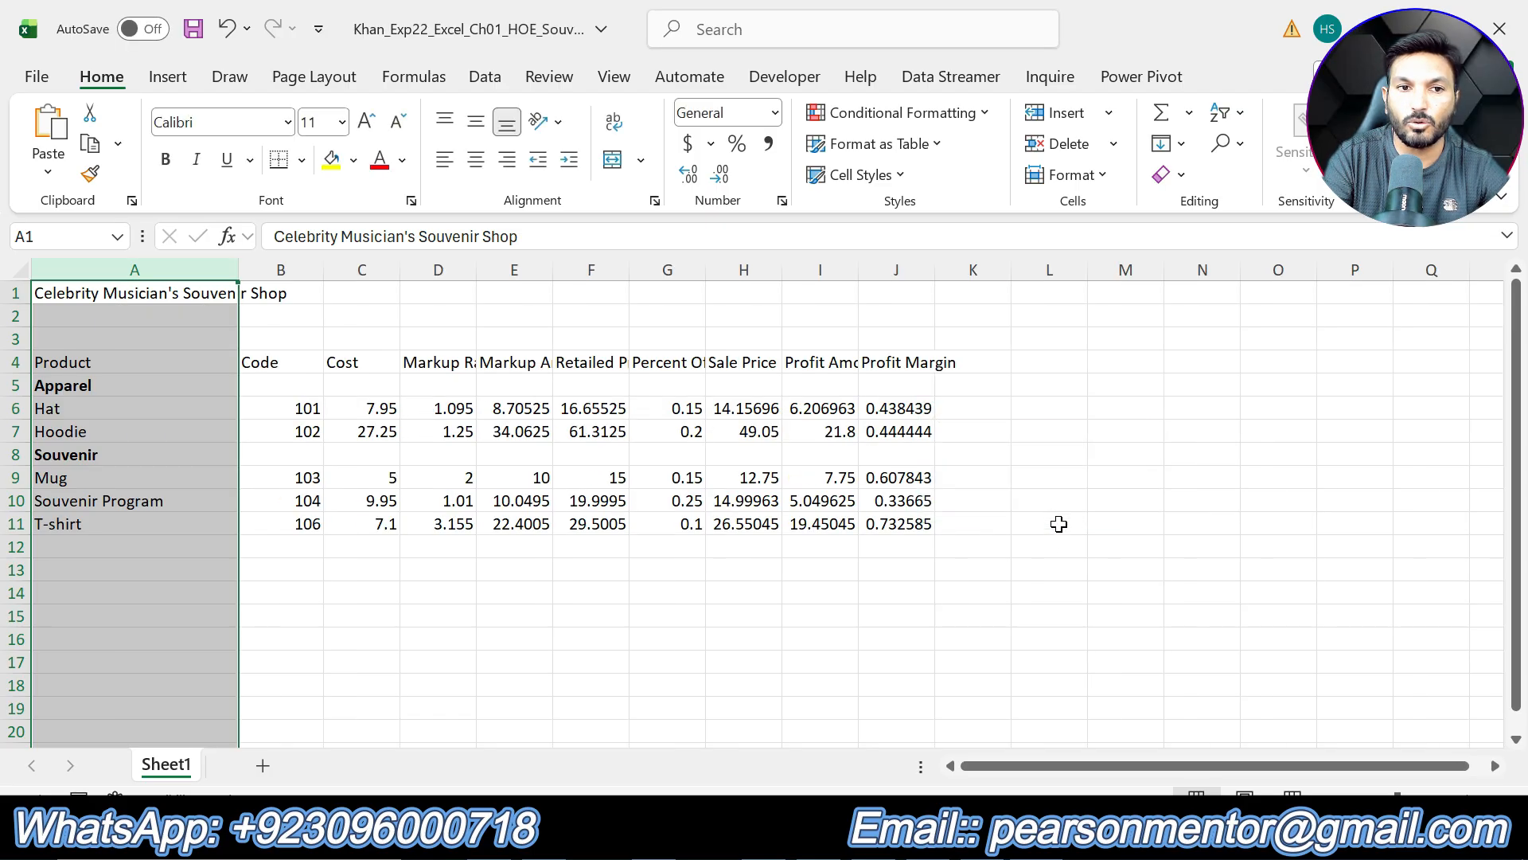
click(968, 666)
Check the step 12 instructions in Word and set the height of row 1 in the workbook to 30.
click(956, 836)
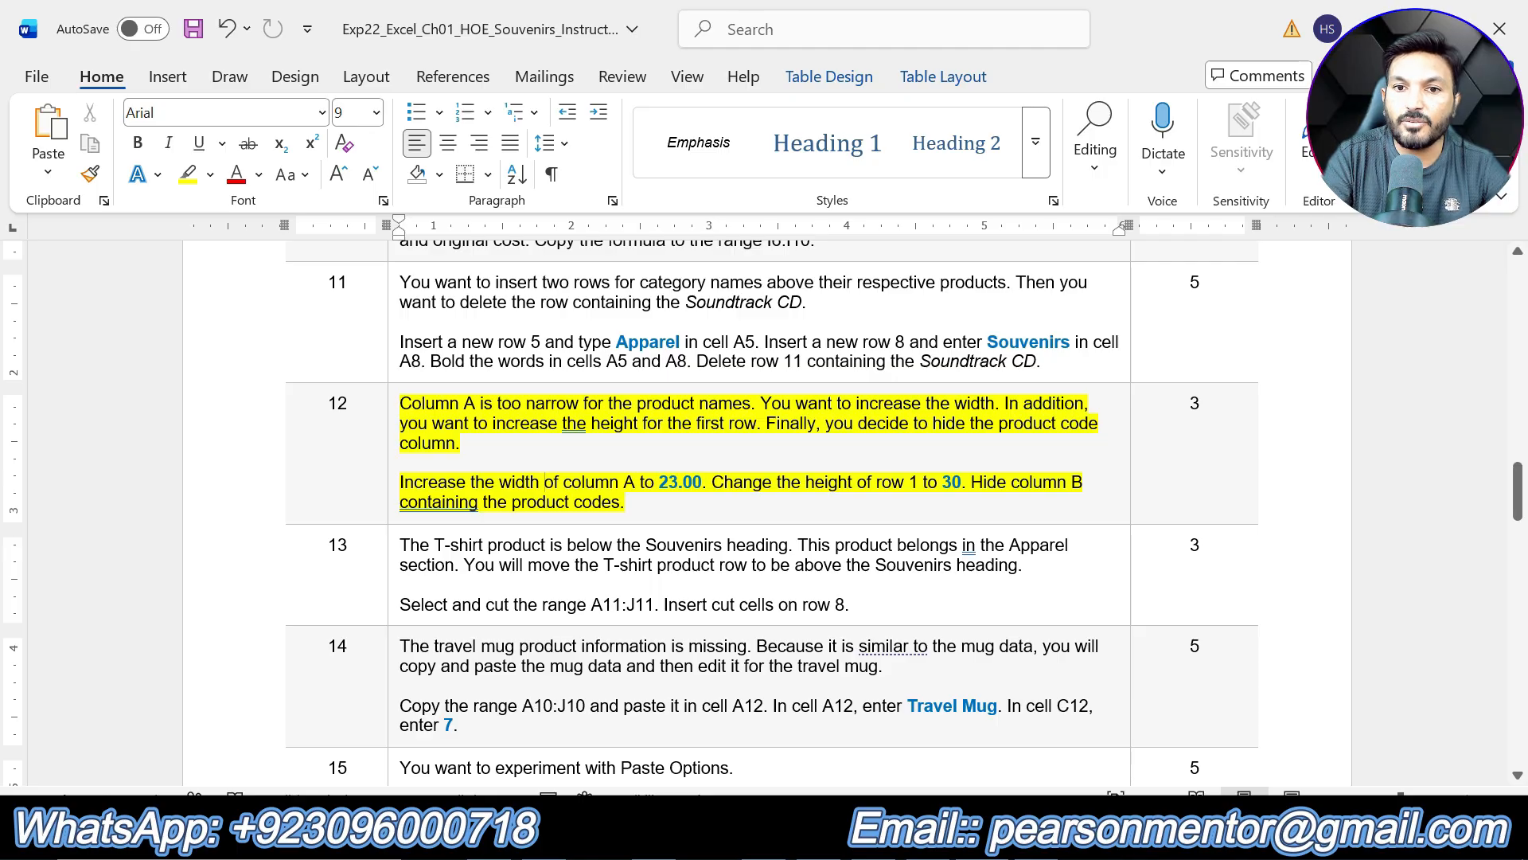
click(1005, 836)
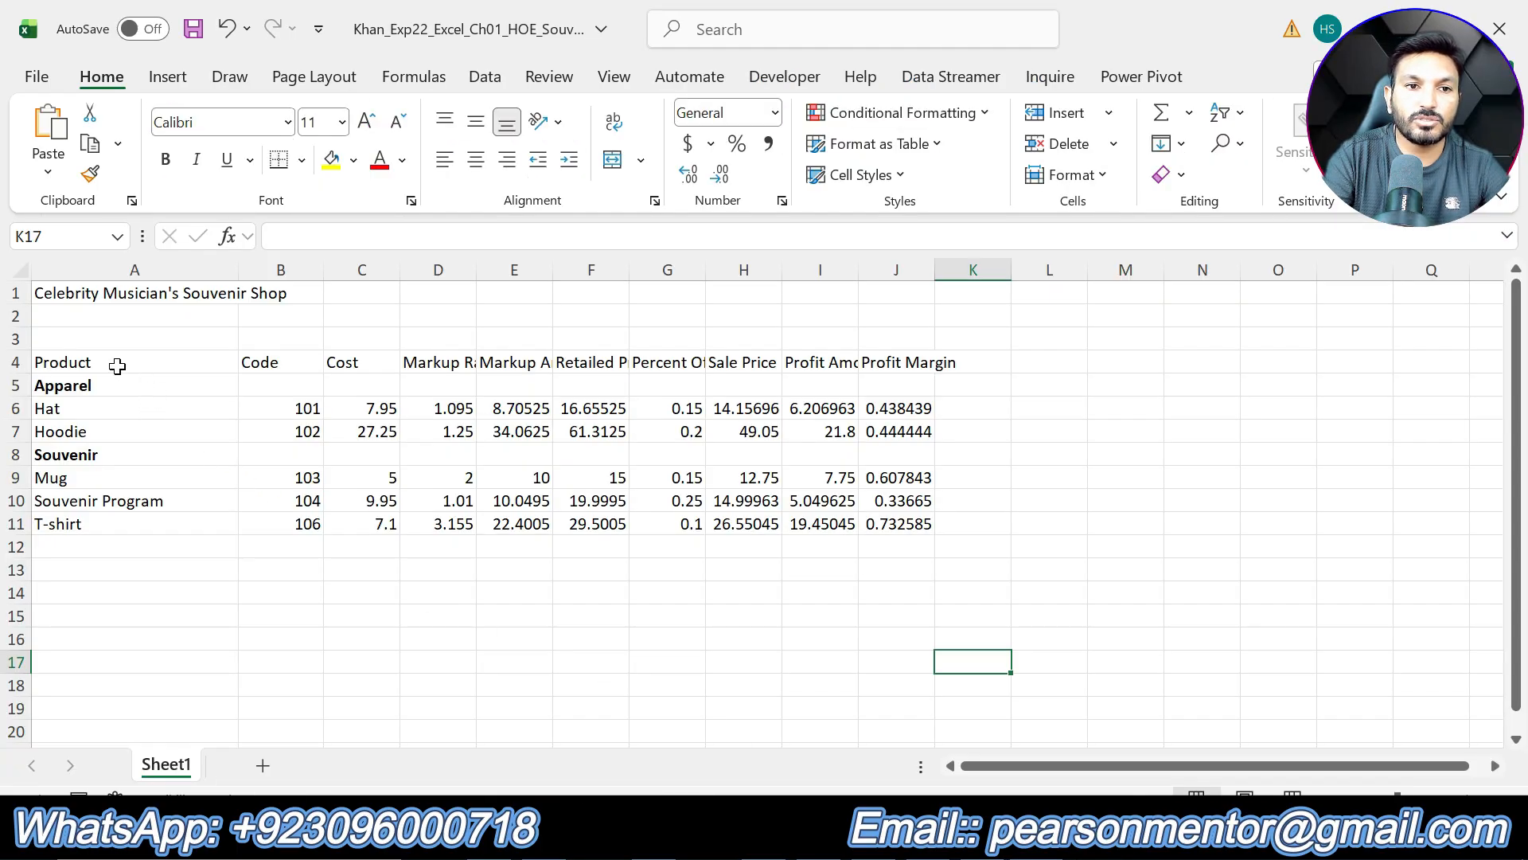
click(16, 291)
right_click(15, 288)
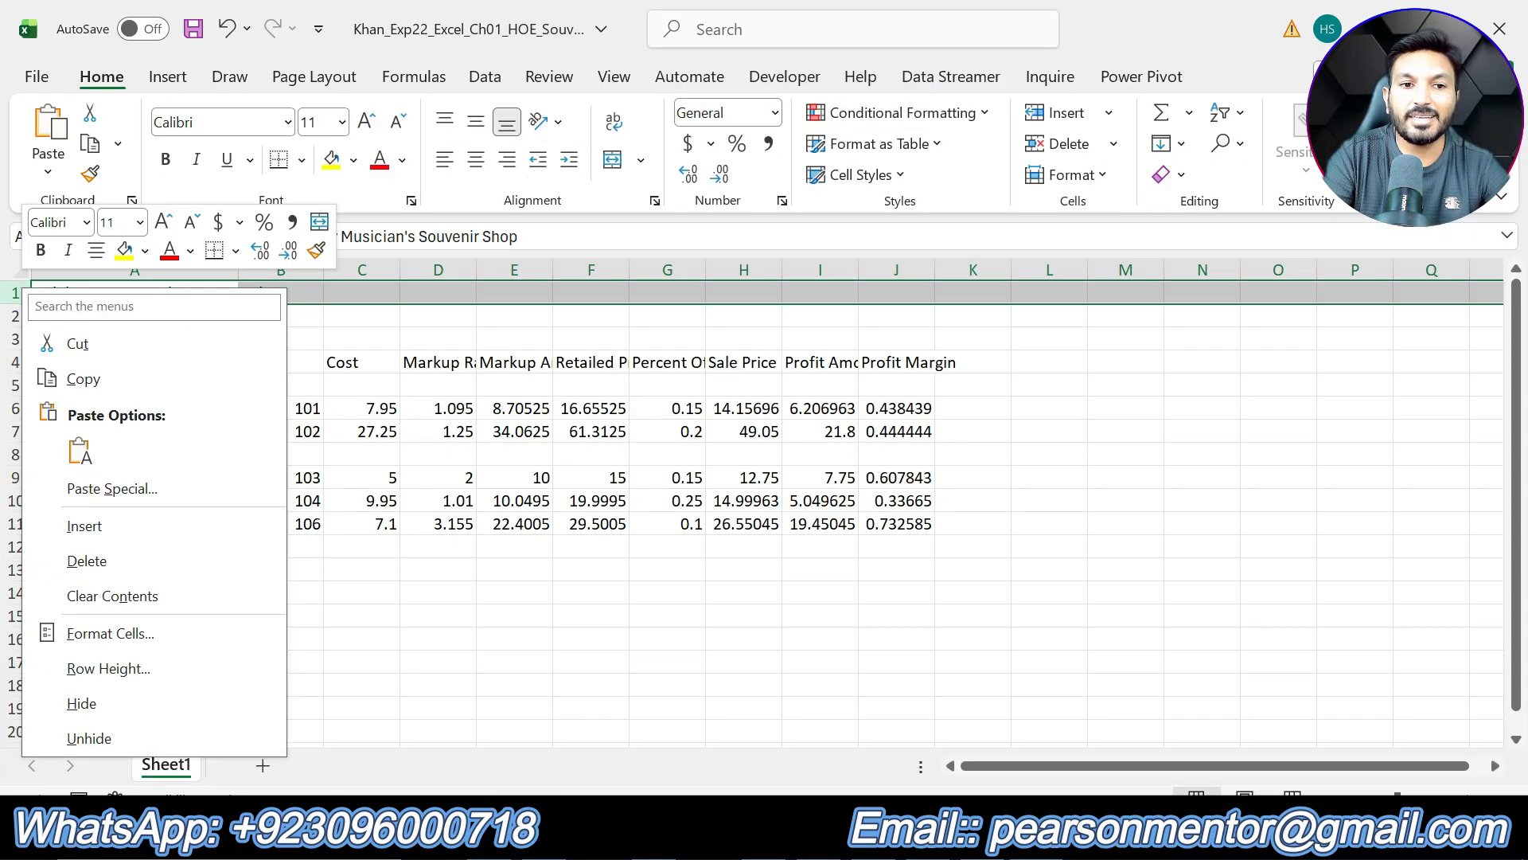
click(125, 679)
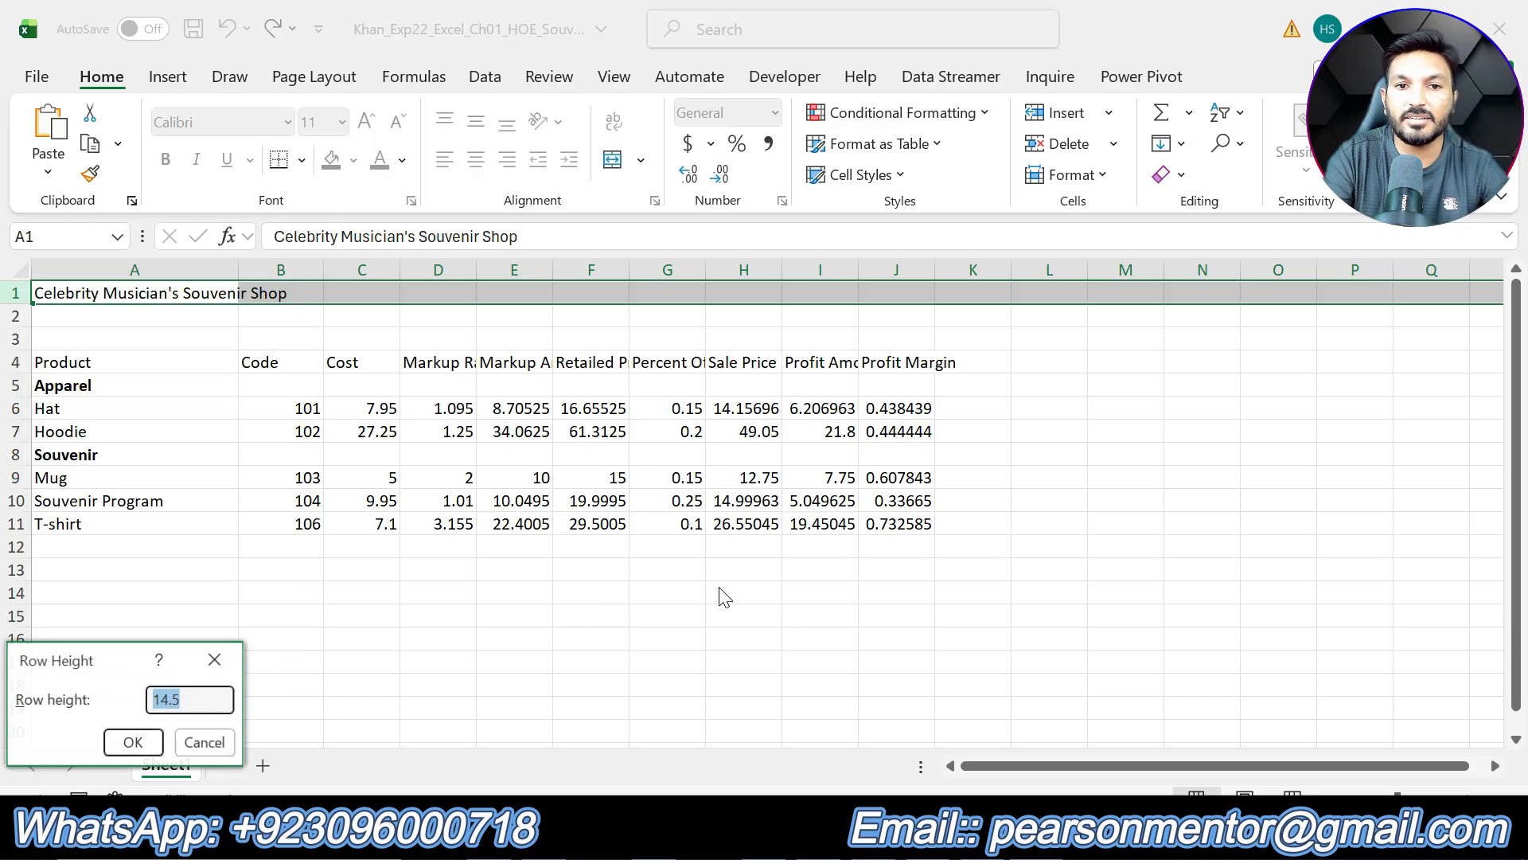
text(30)
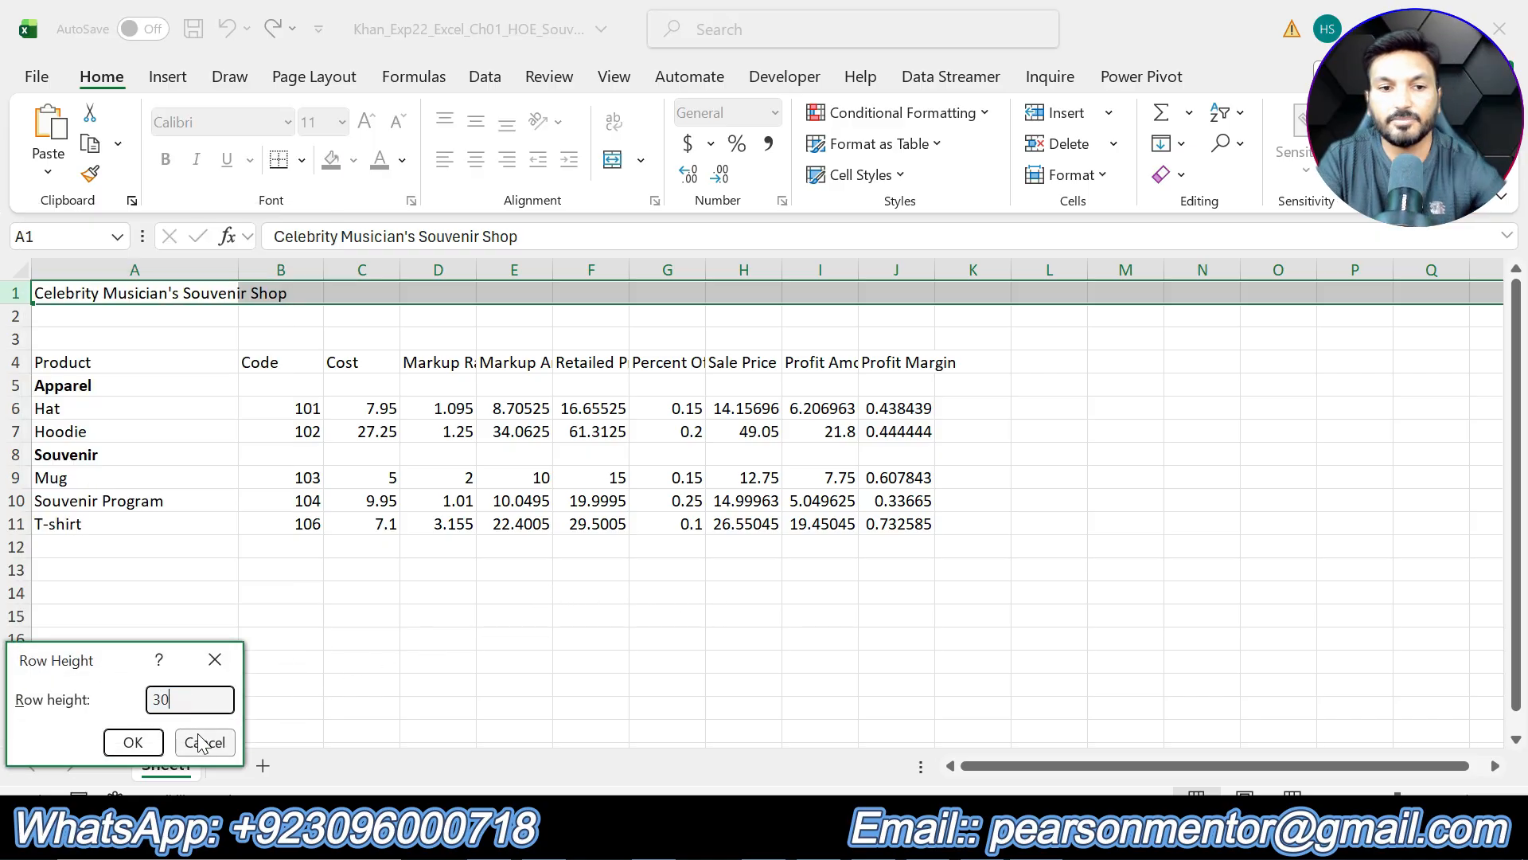
click(133, 742)
click(516, 647)
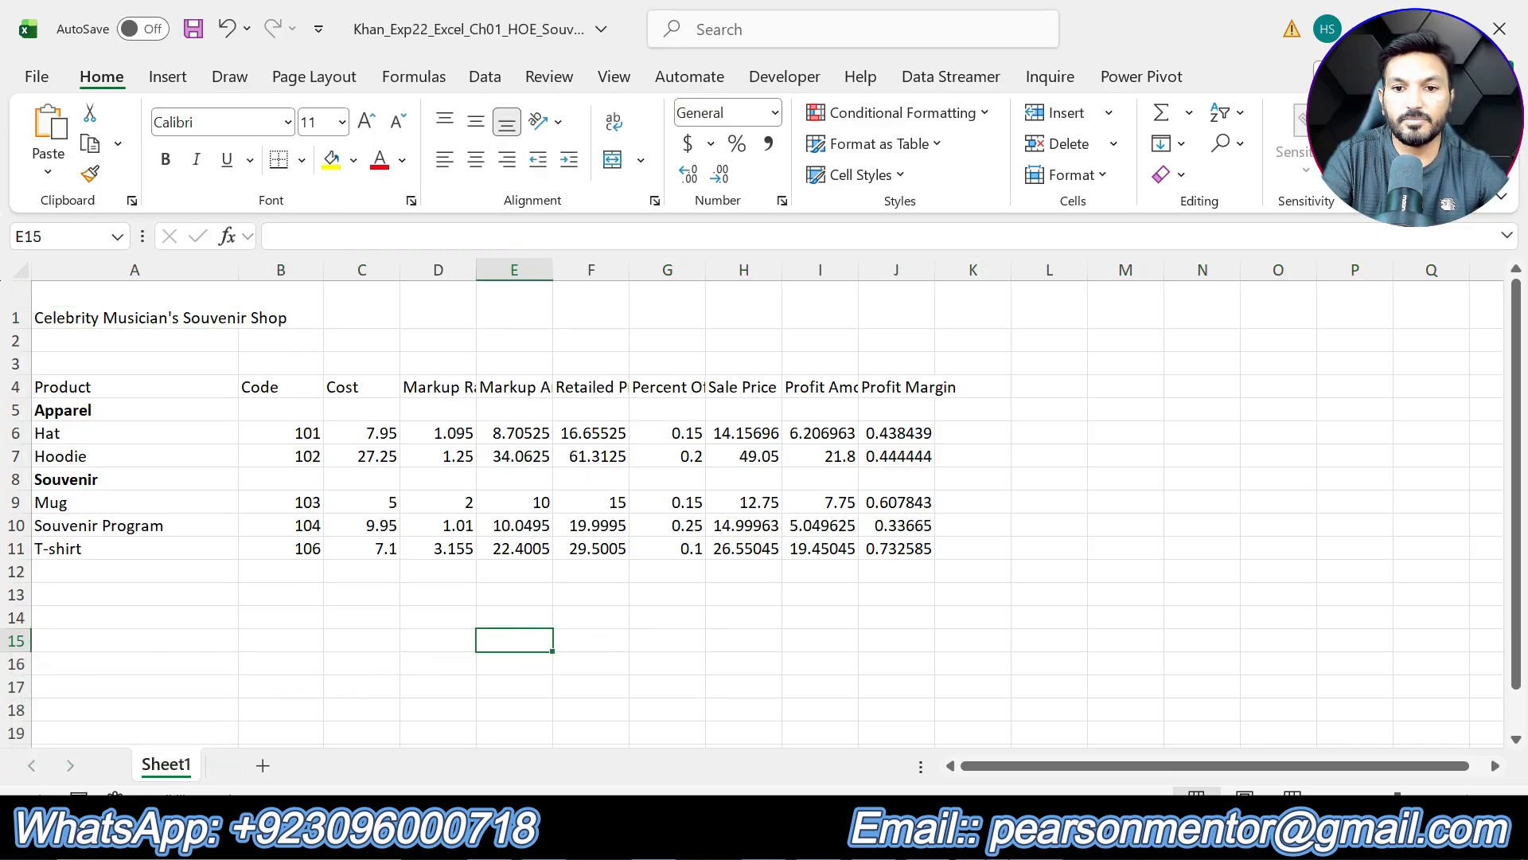
Recheck the step 12 instructions in Word and hide column B containing the product codes in the workbook.
key(alt+Tab)
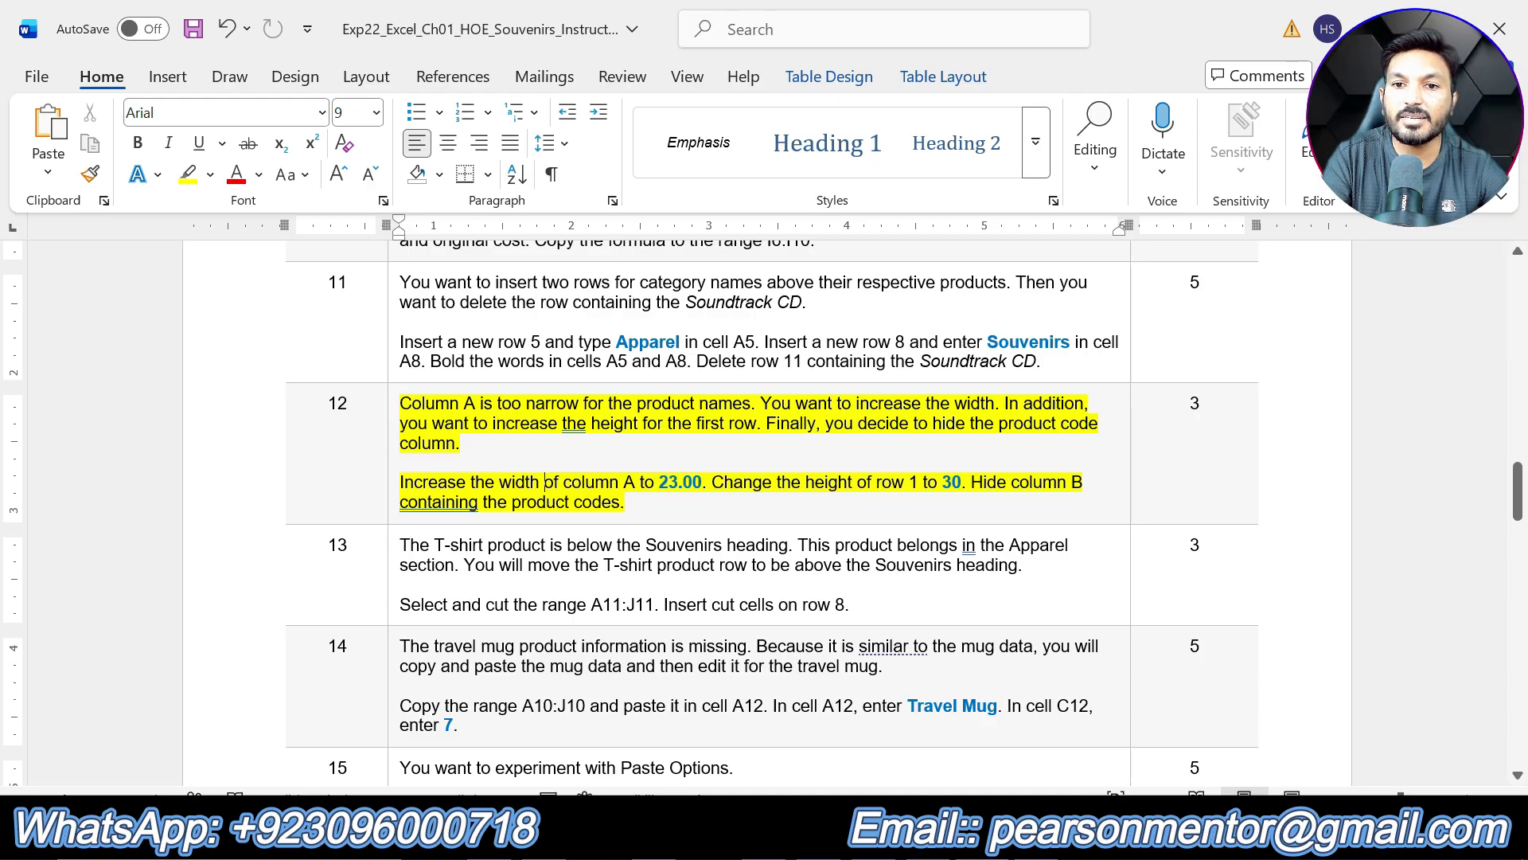
key(alt+Tab)
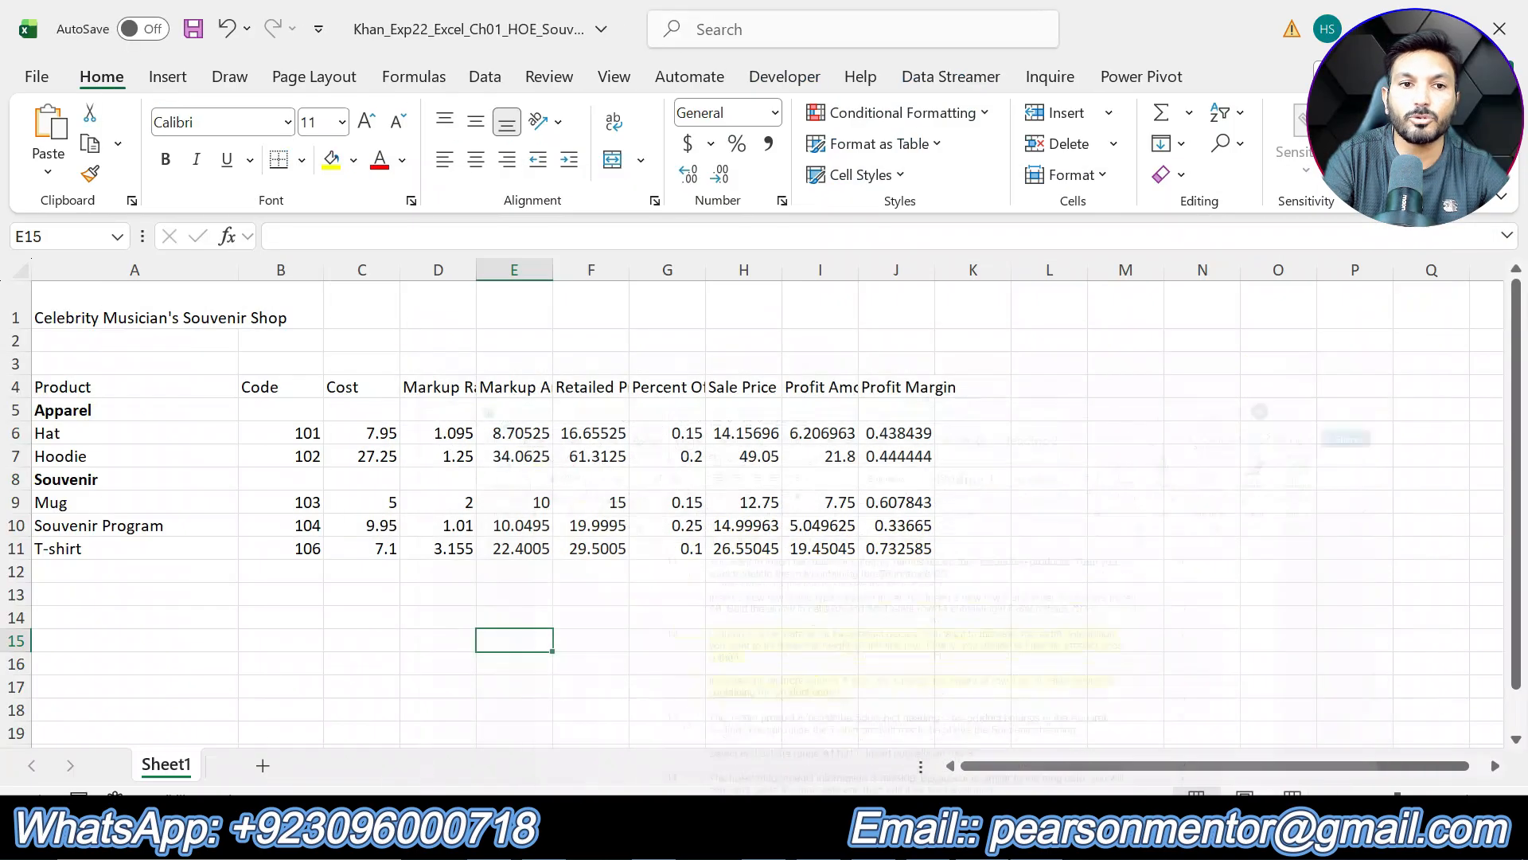
click(290, 265)
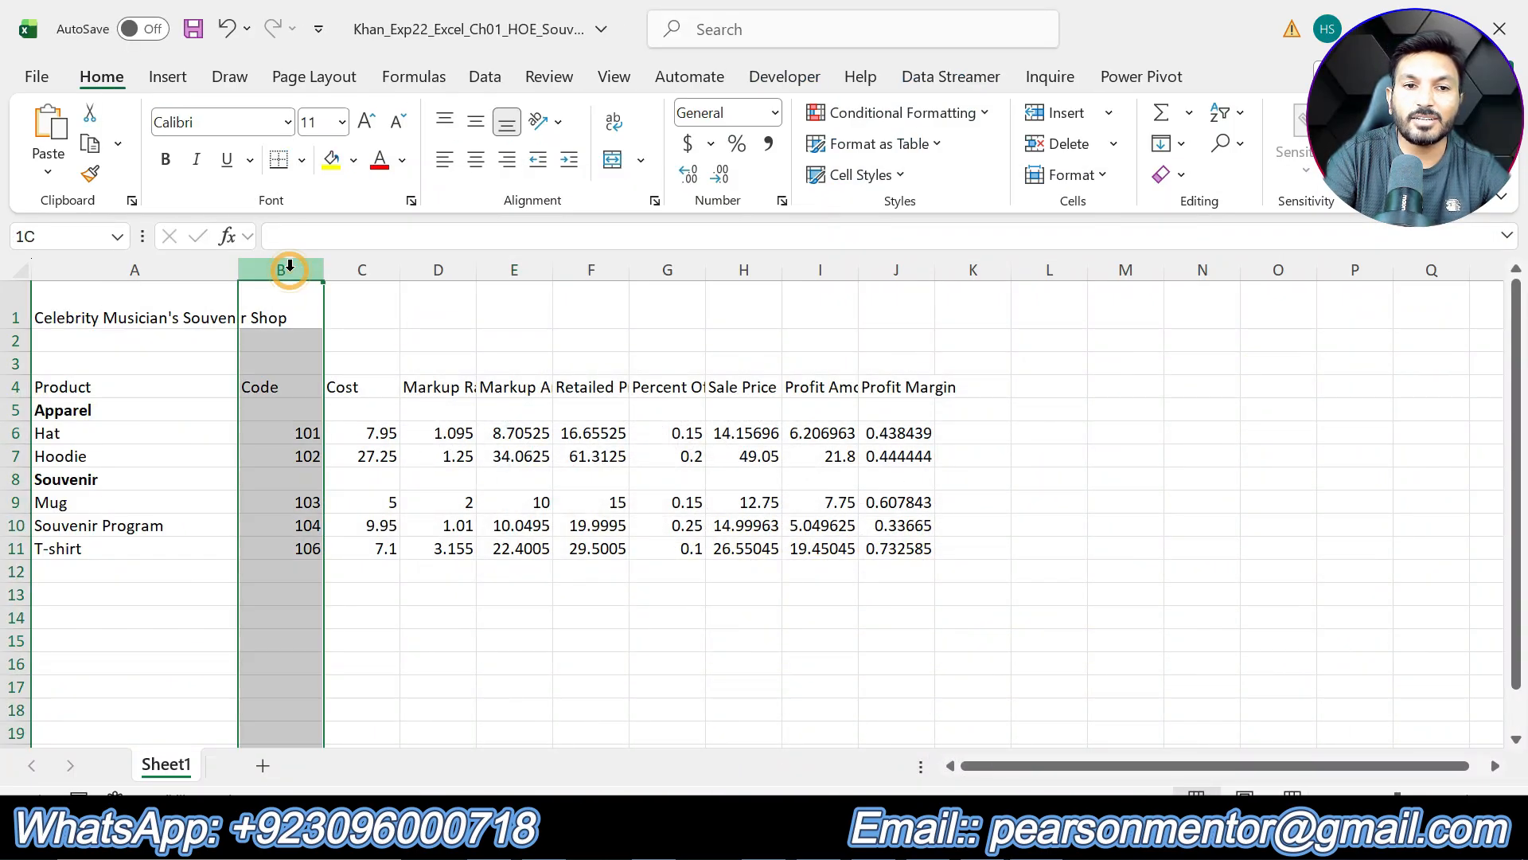
right_click(290, 266)
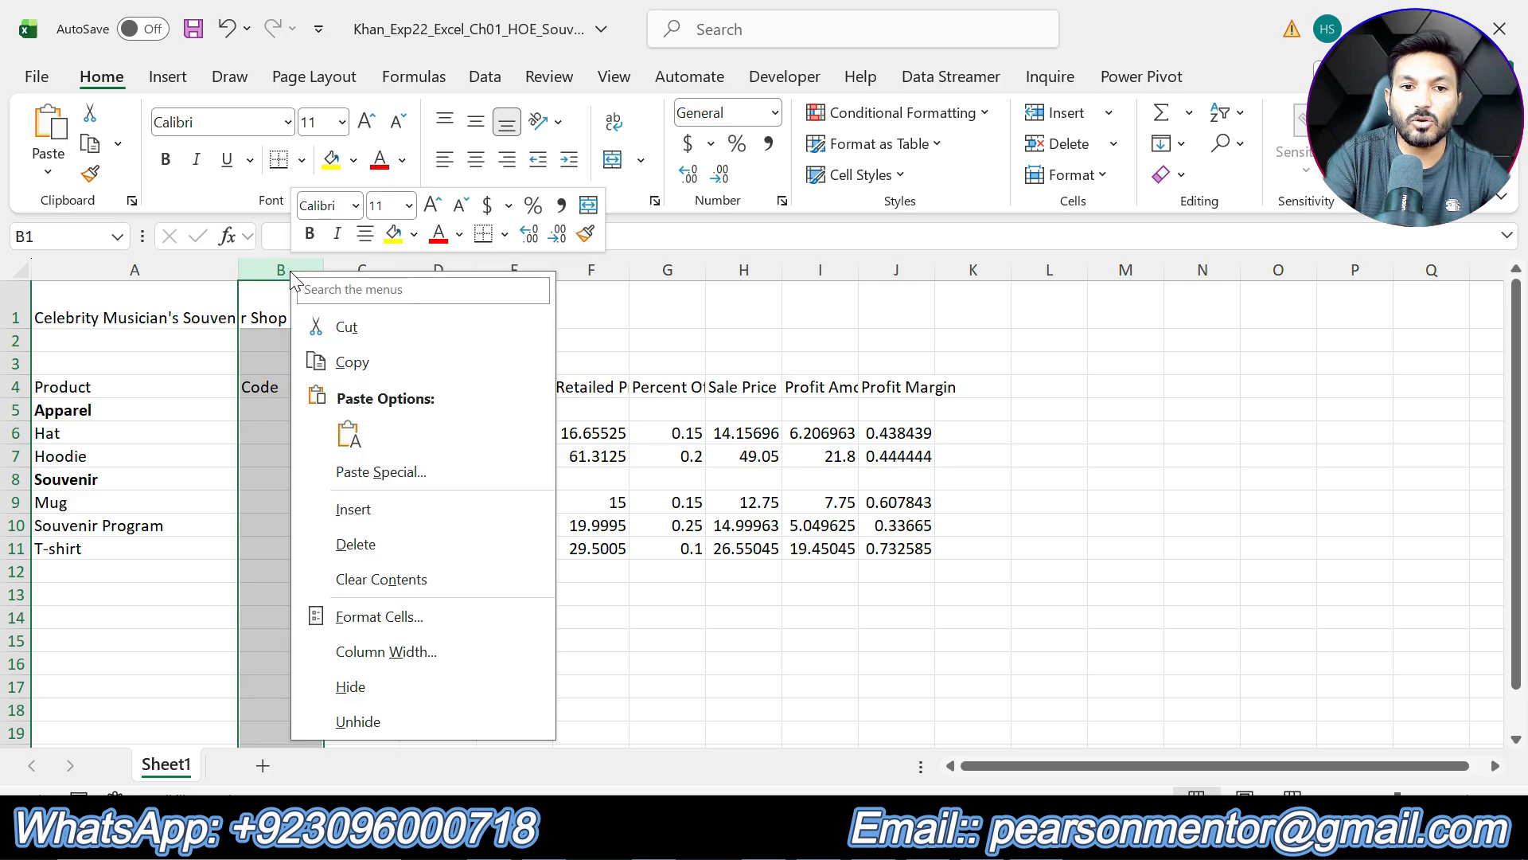
click(377, 686)
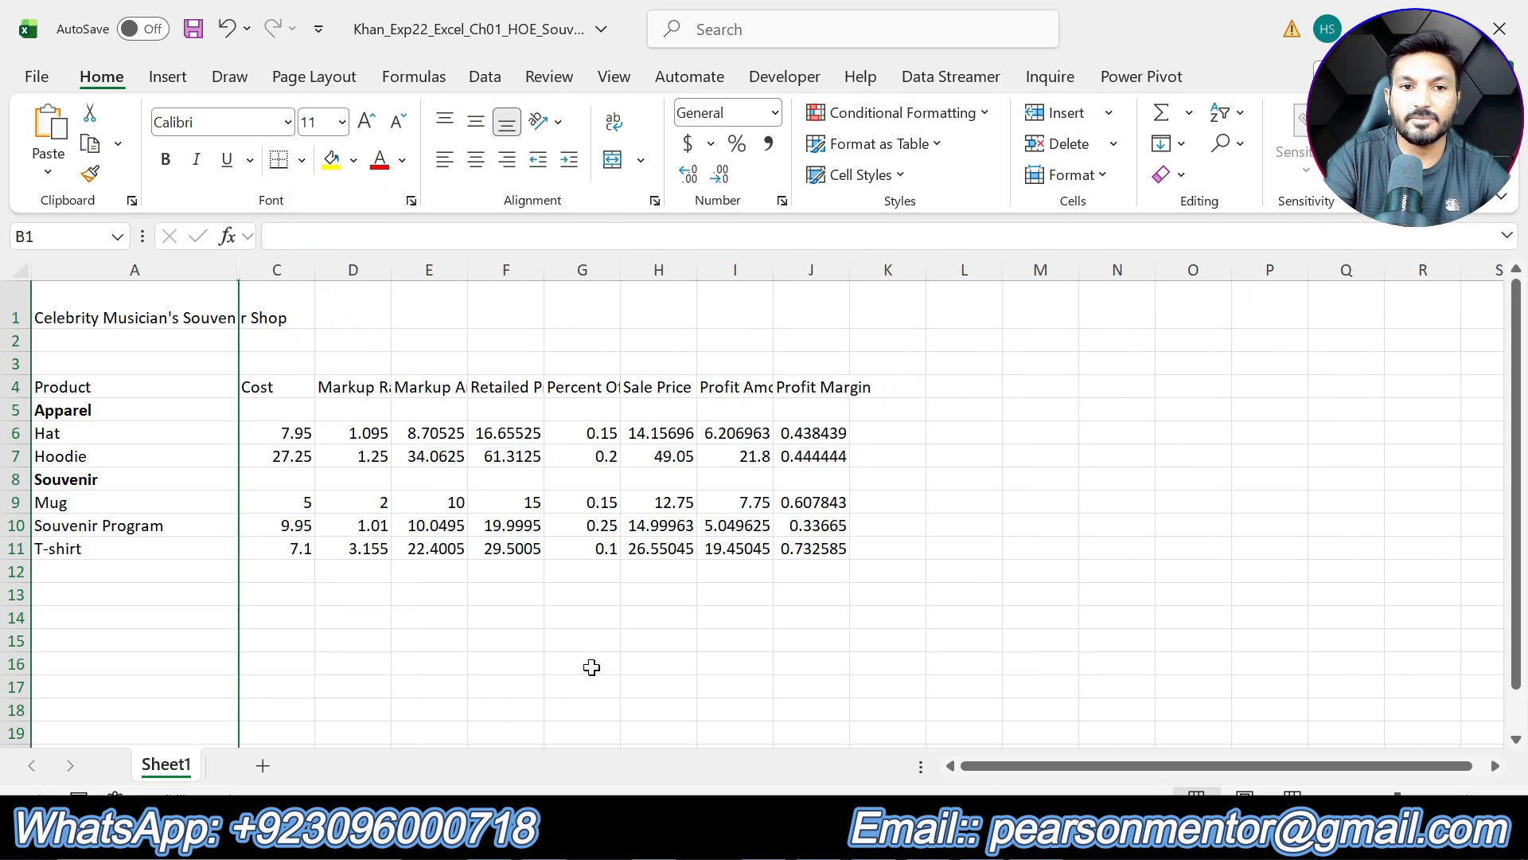
click(590, 665)
Switch to Word, move the yellow highlight from step 12 to the step 13 instructions, and return to the Excel workbook.
key(alt+Tab)
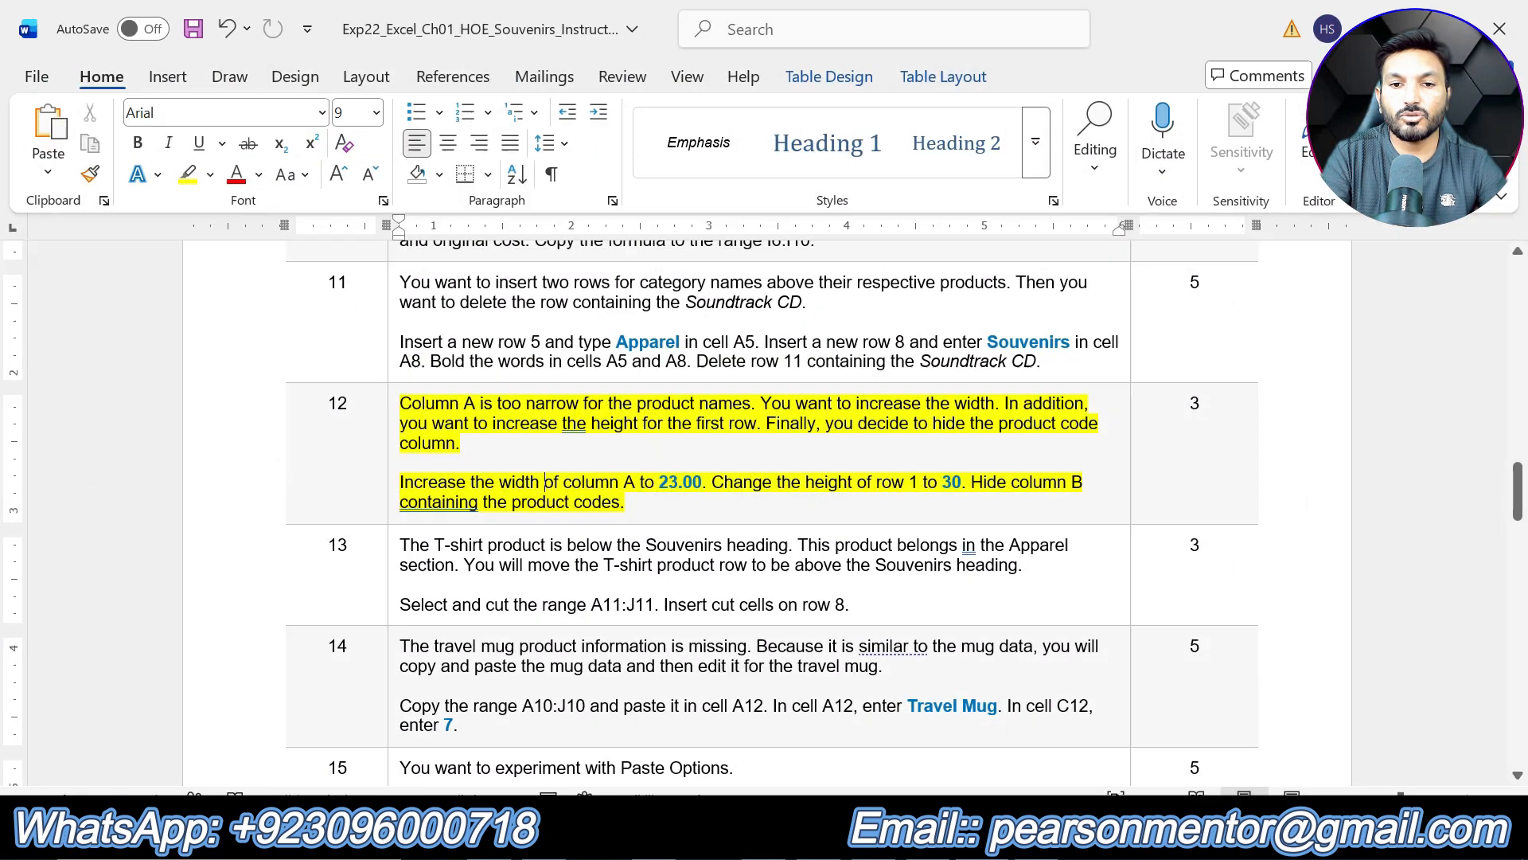
key(ctrl+z)
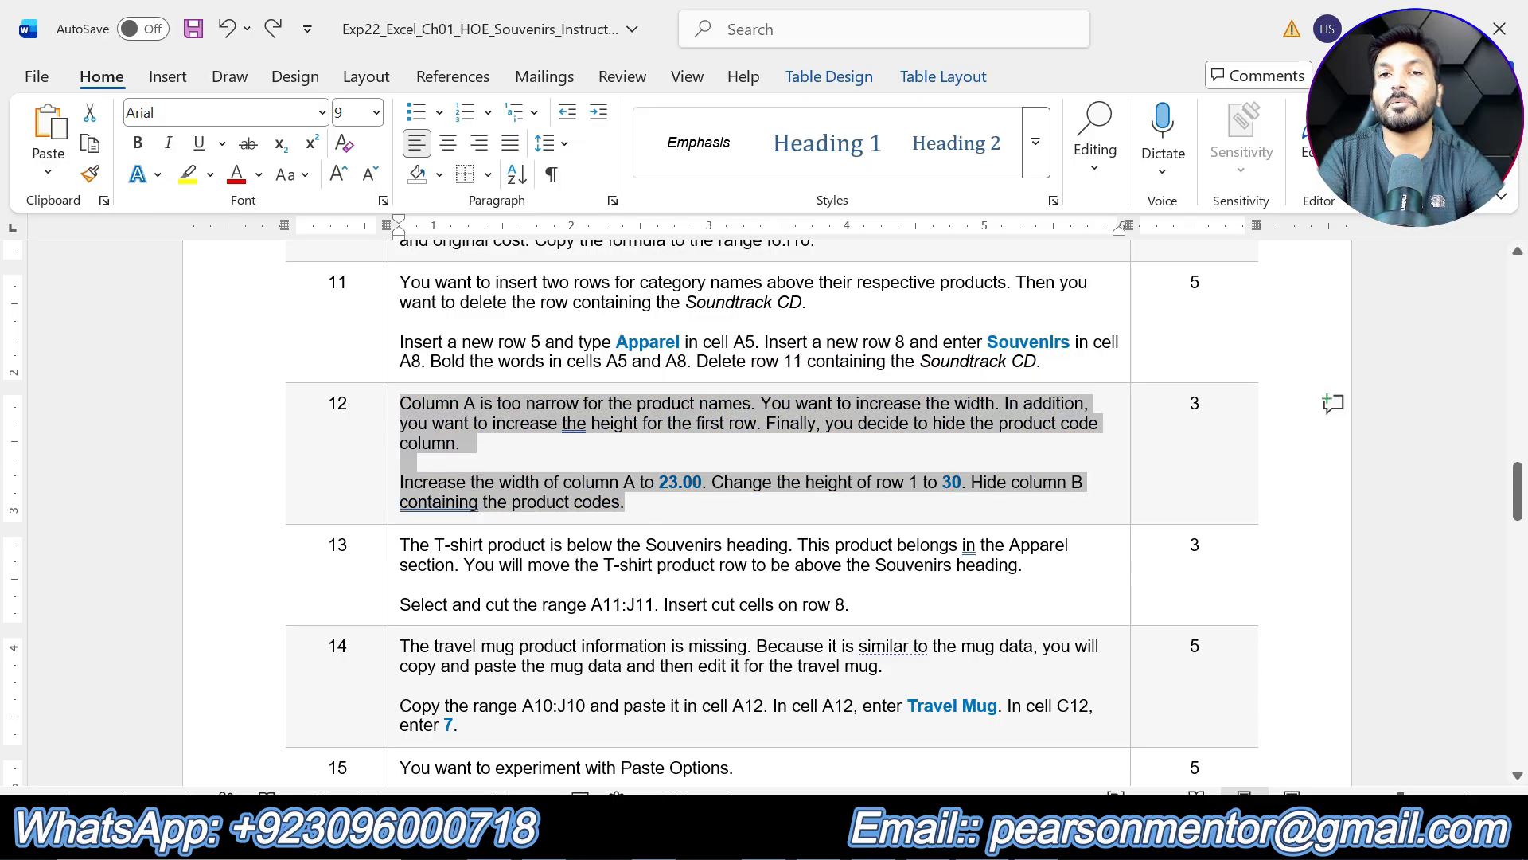
scroll(814, 512, down, 3)
mouse_move(850, 471)
mouse_down()
mouse_move(400, 471)
mouse_move(399, 411)
mouse_up()
click(497, 362)
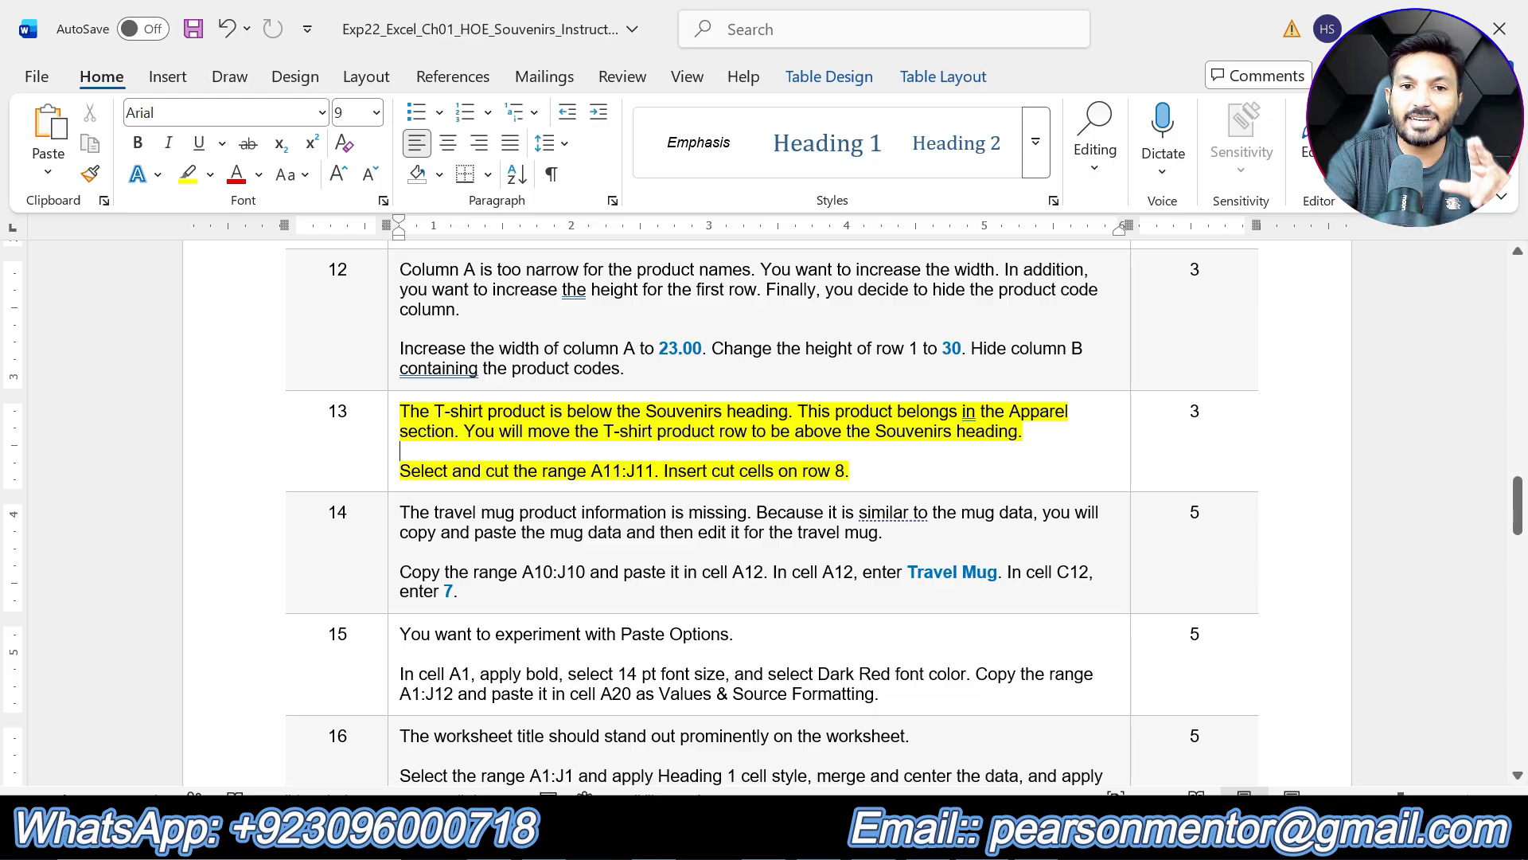
drag(591, 470, 655, 471)
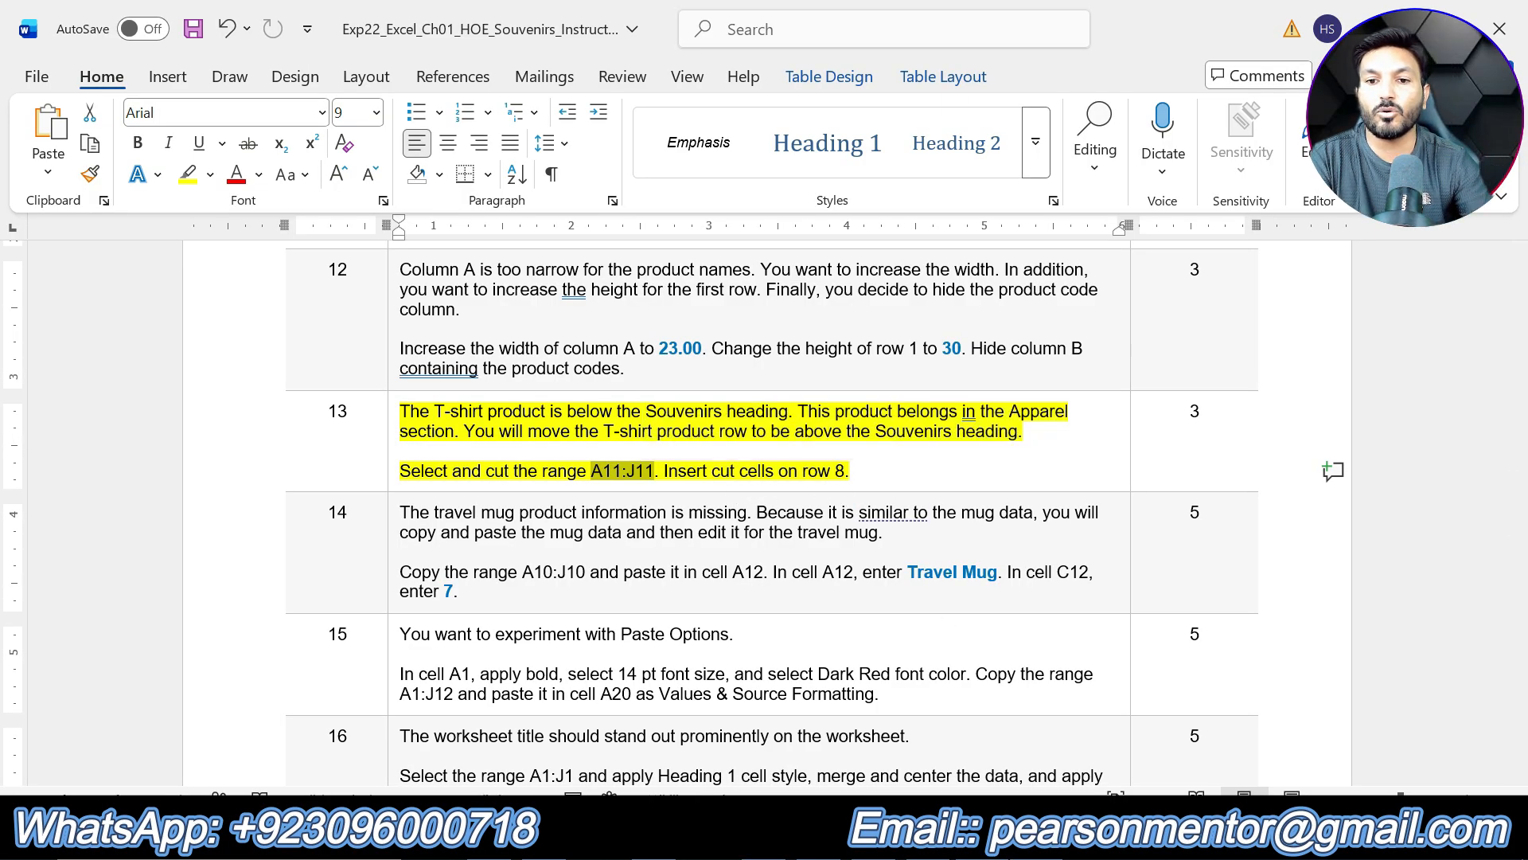
key(alt+Tab)
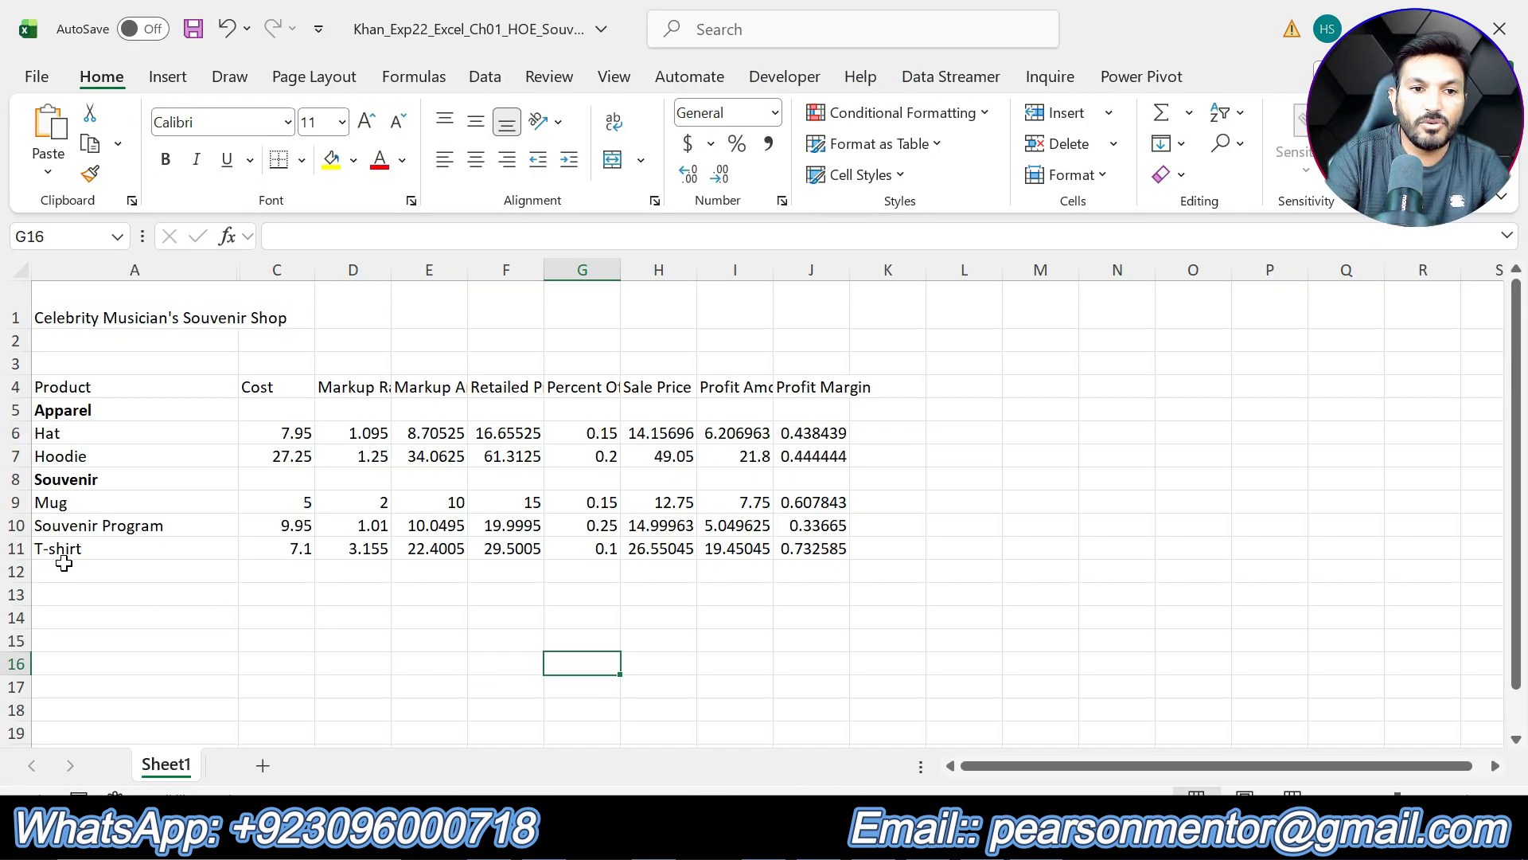
Cut the T-shirt range A11:J11 and insert the cut cells at row 8, above the Souvenir heading, rechecking step 13 in Word.
drag(58, 551, 830, 553)
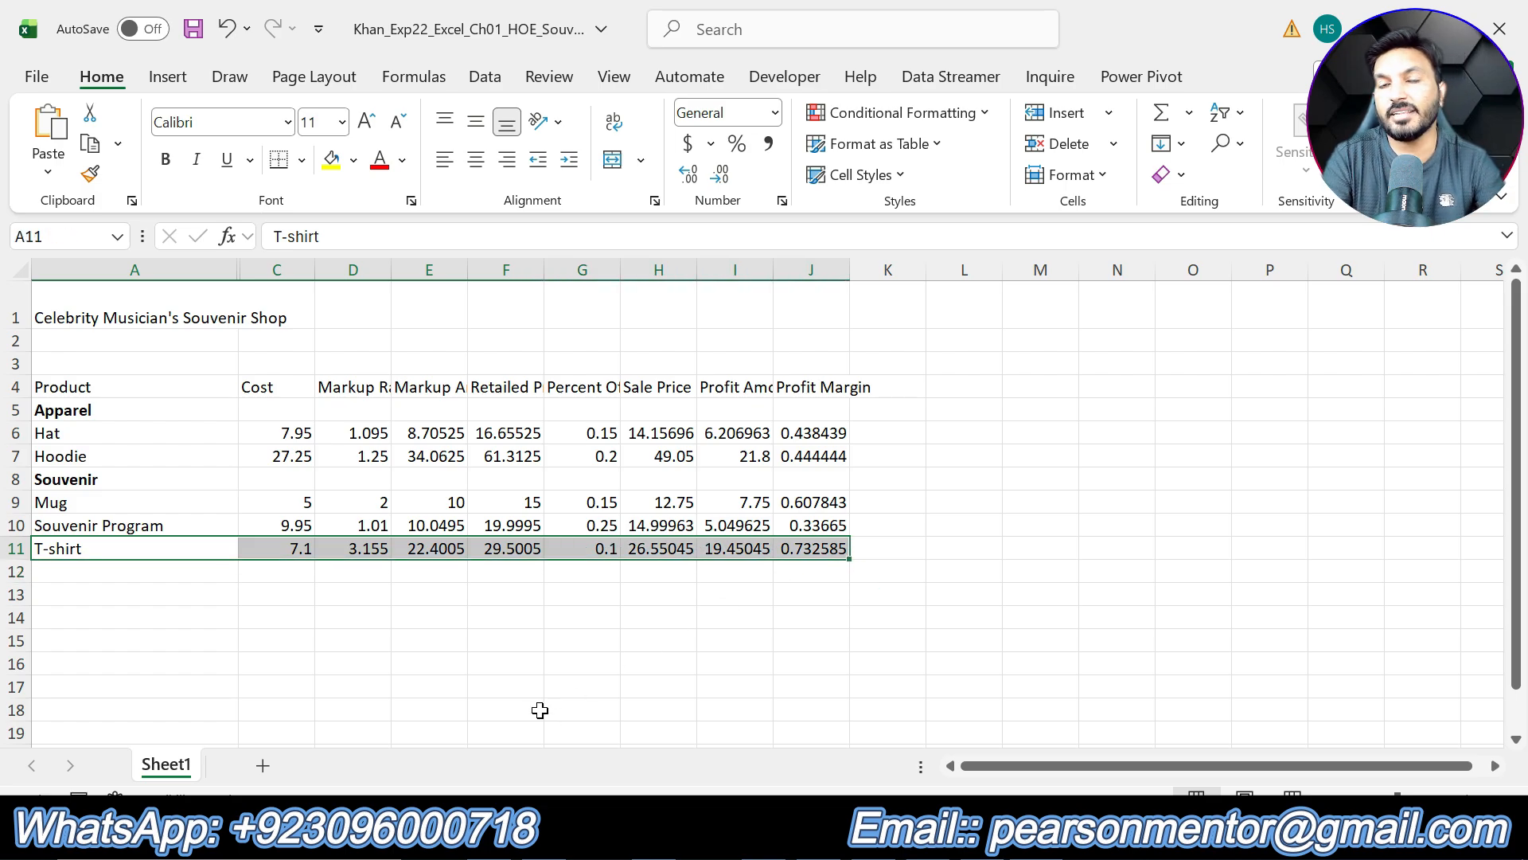
right_click(194, 551)
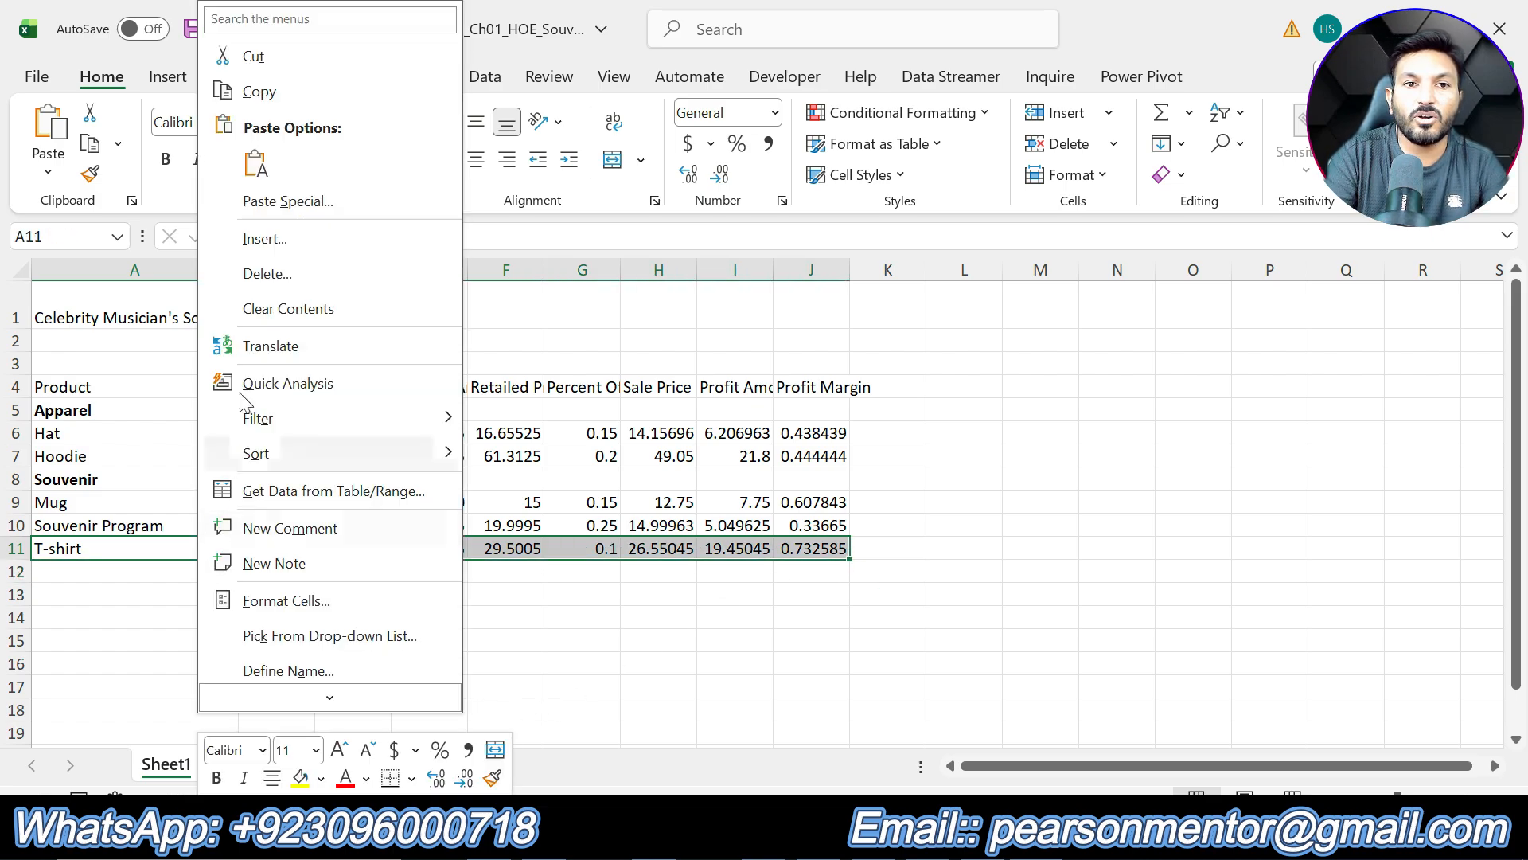
click(256, 55)
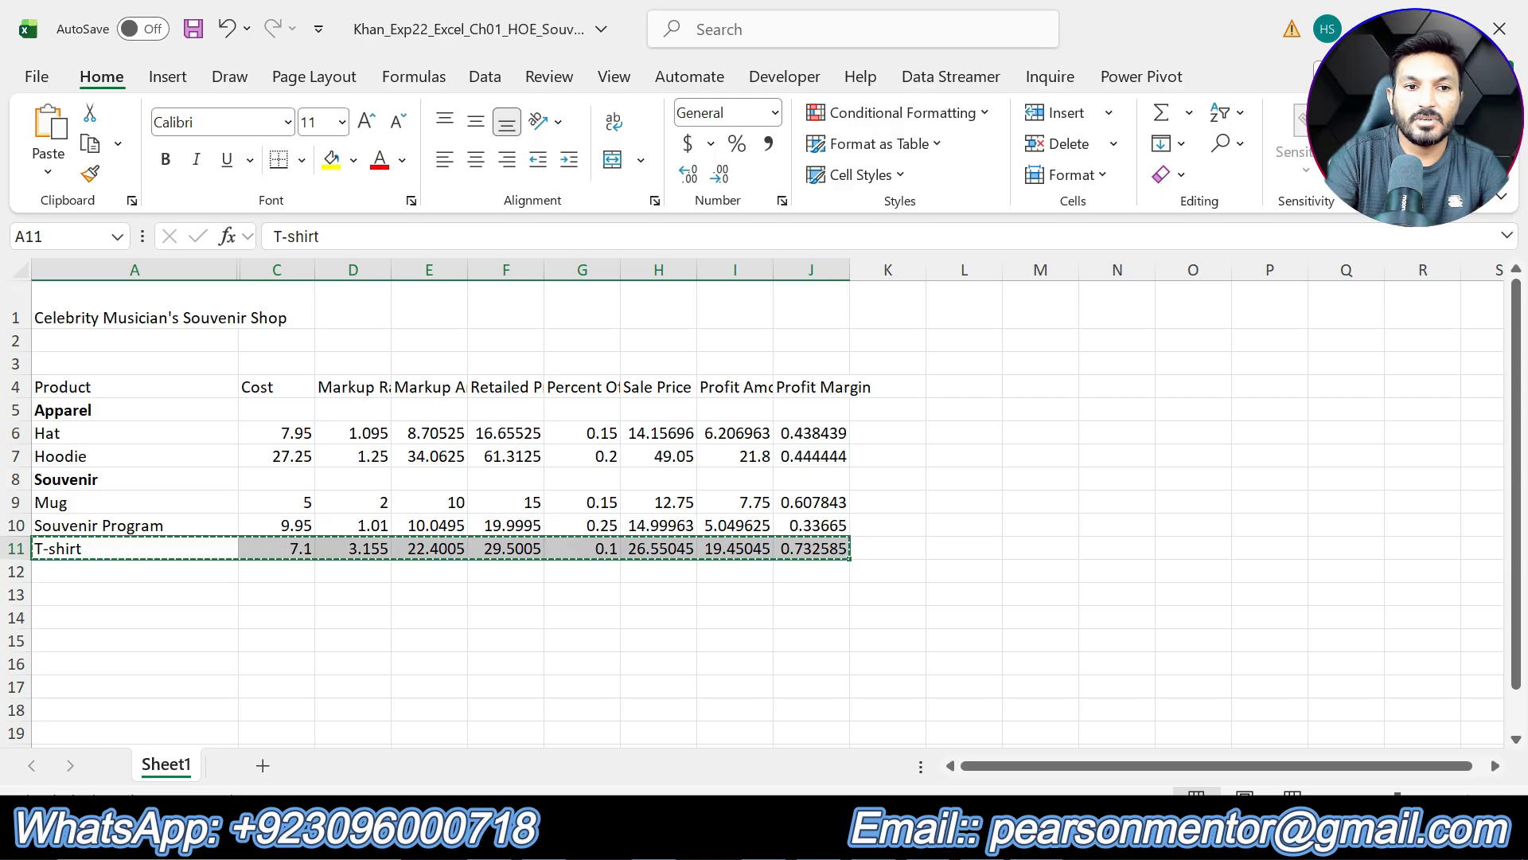
key(alt+Tab)
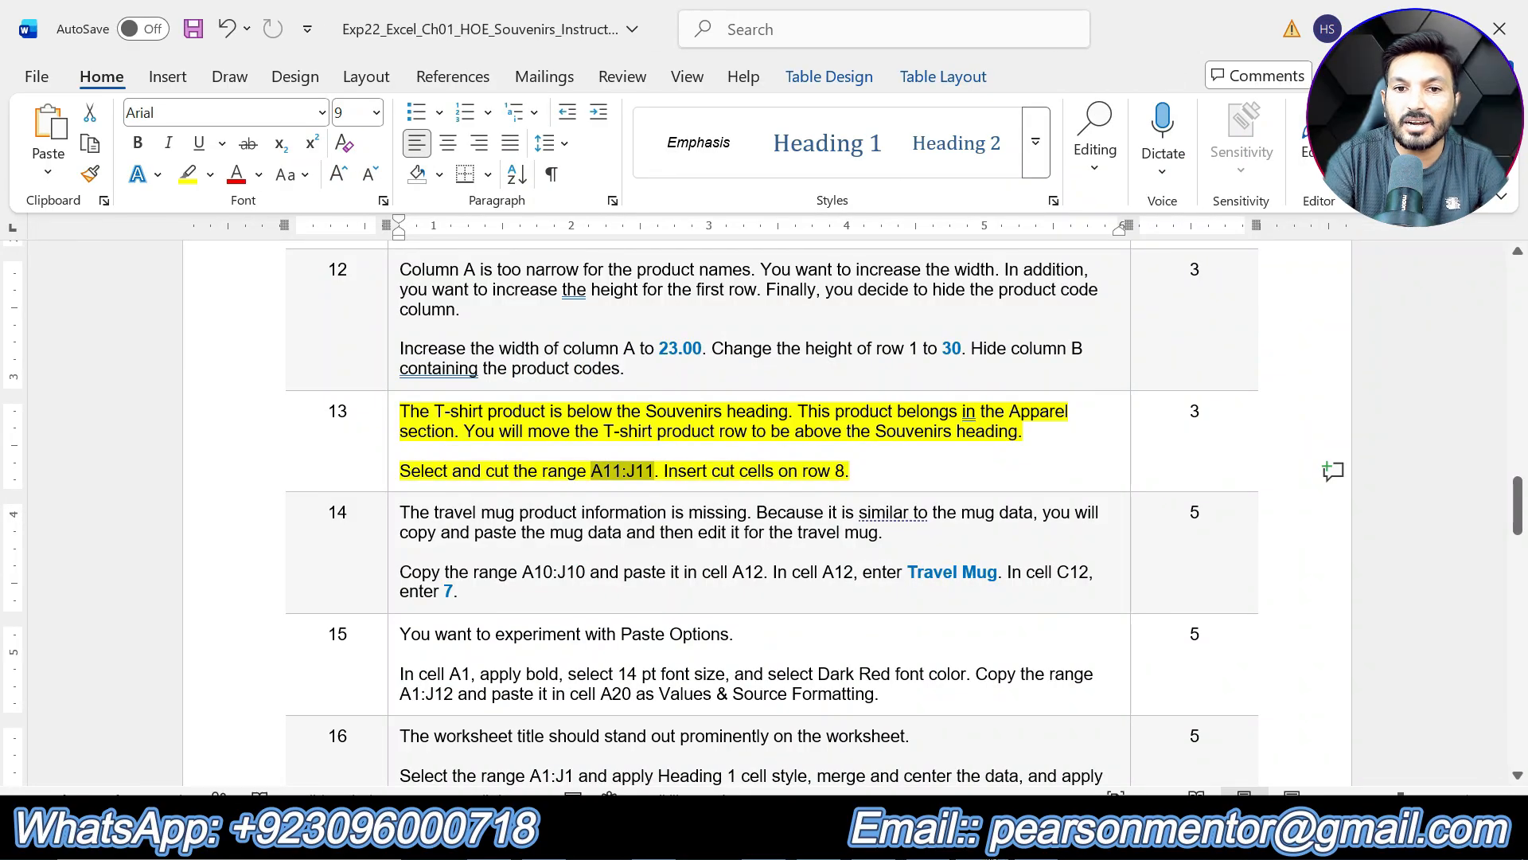
key(alt+Tab)
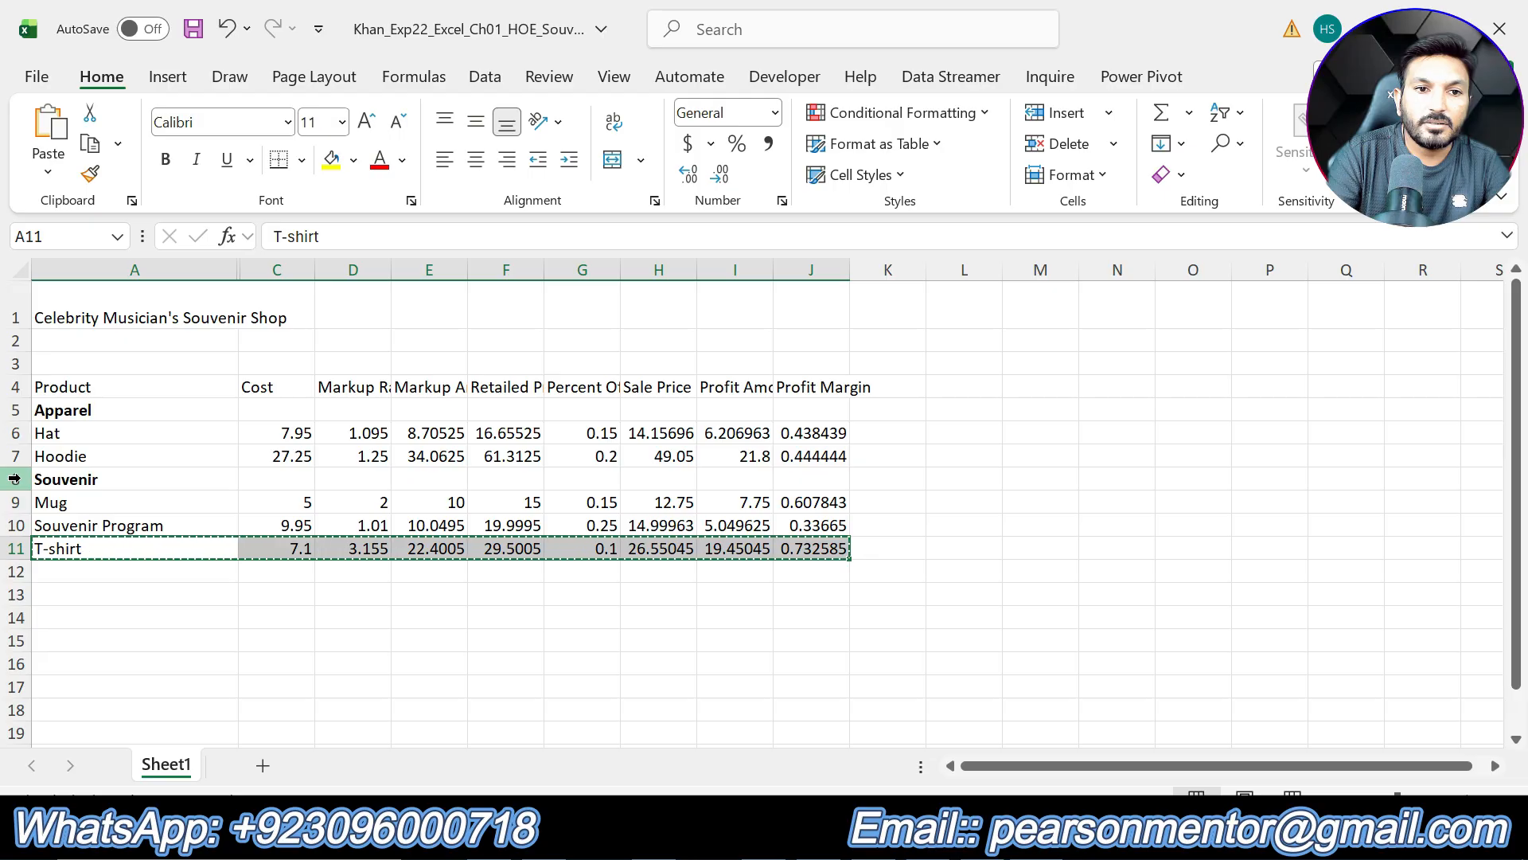
click(60, 479)
right_click(62, 483)
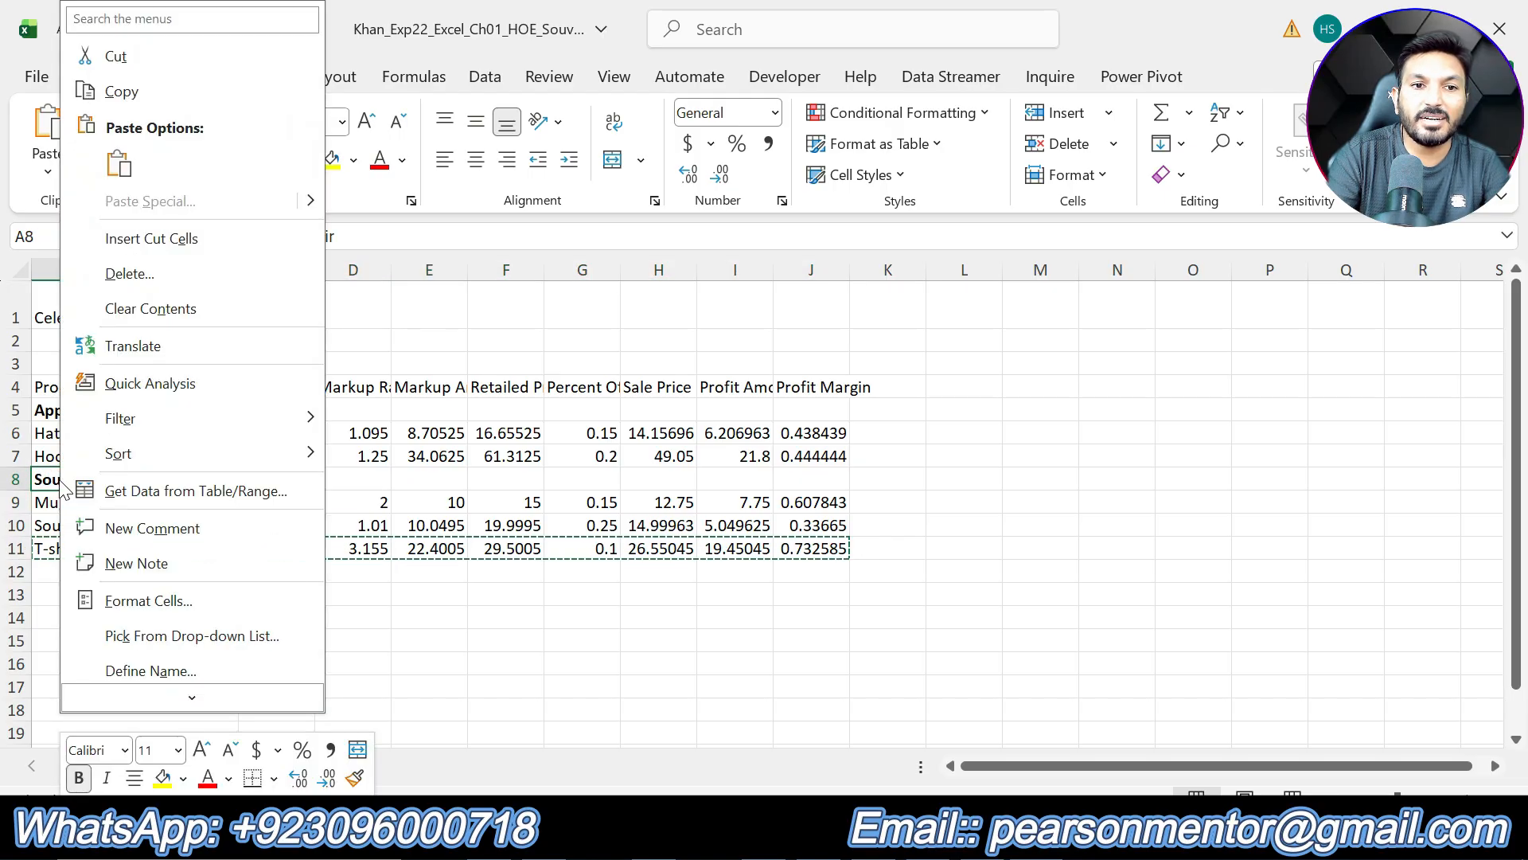
click(156, 238)
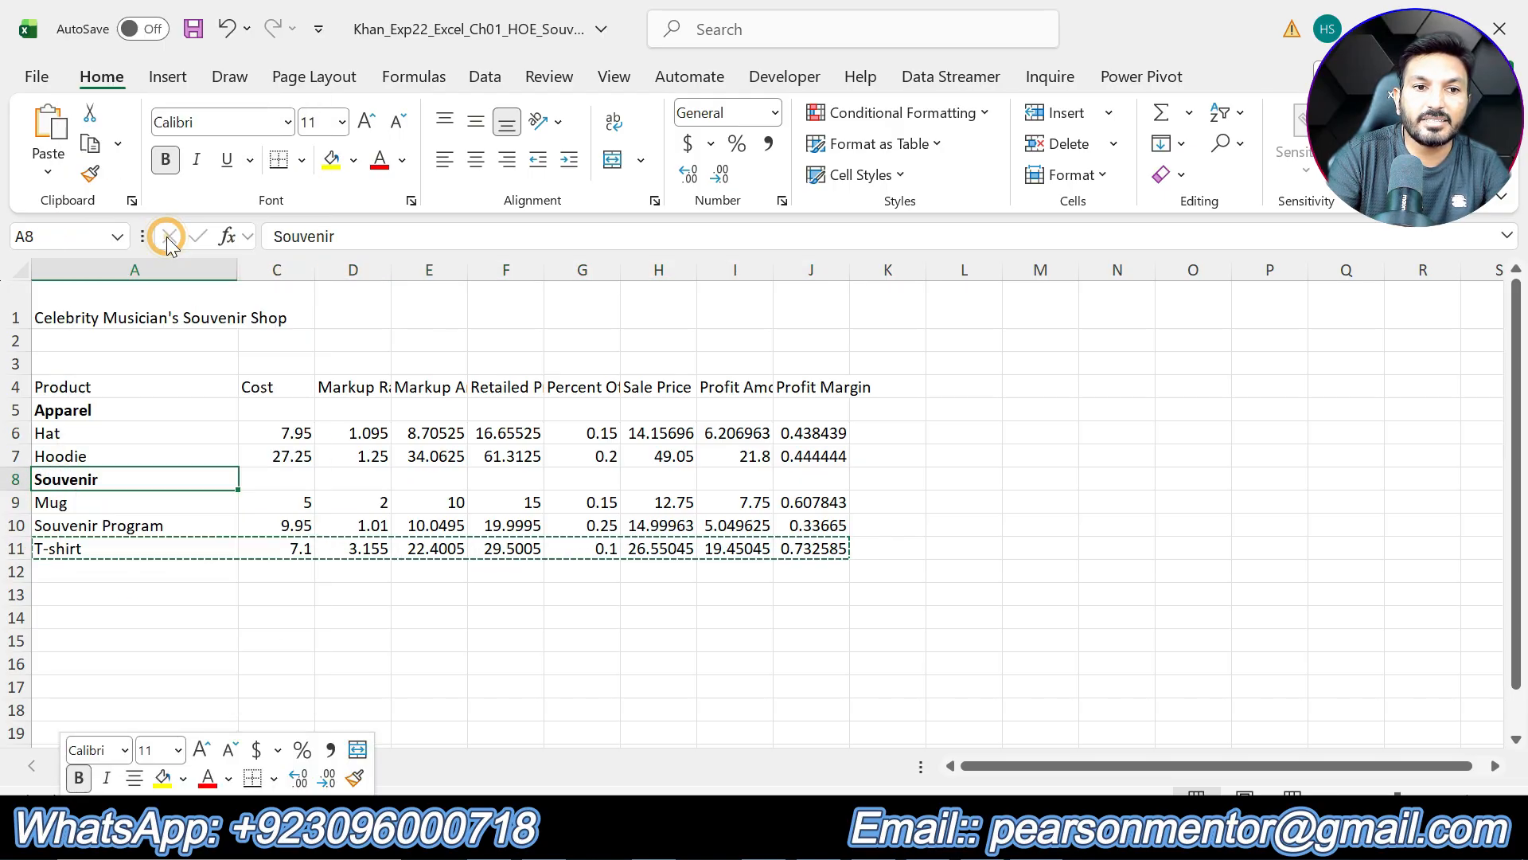
click(415, 681)
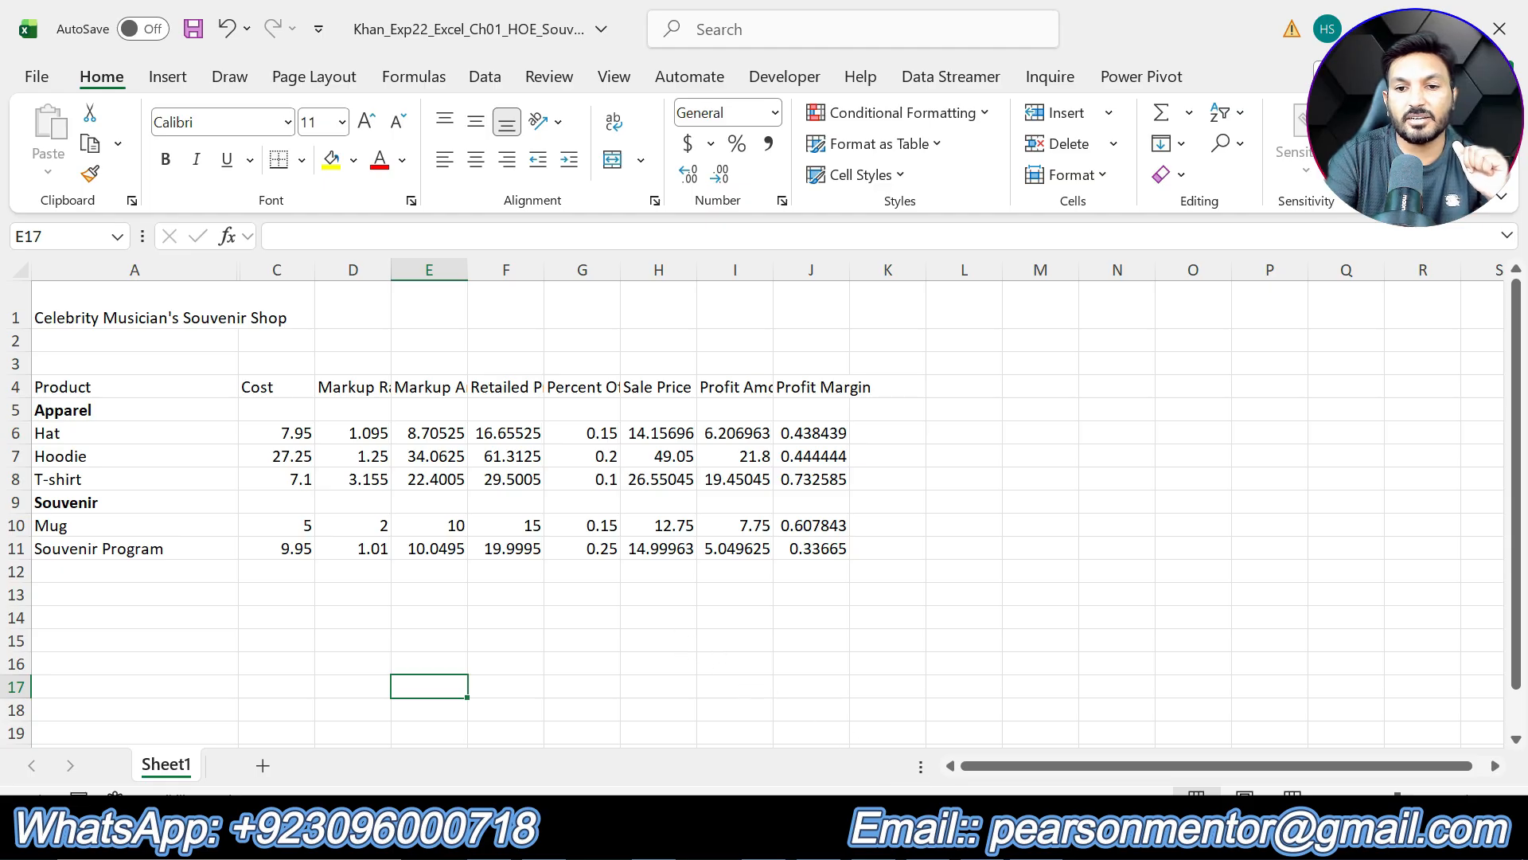
Switch to Word, move the yellow highlight from step 13 to the step 14 instructions, and return to the Excel workbook.
key(alt+Tab)
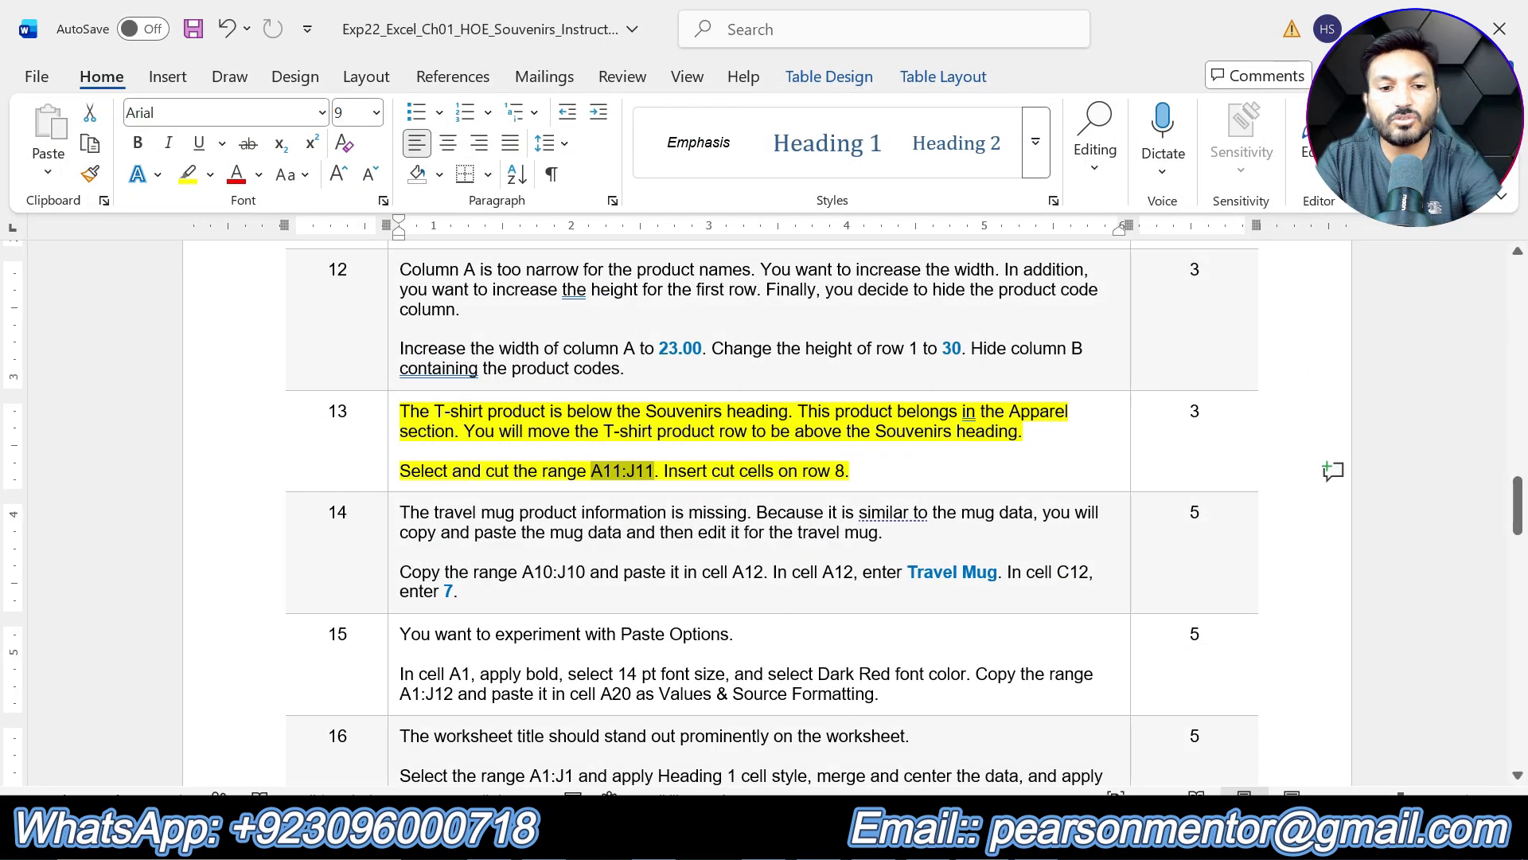
key(ctrl+z)
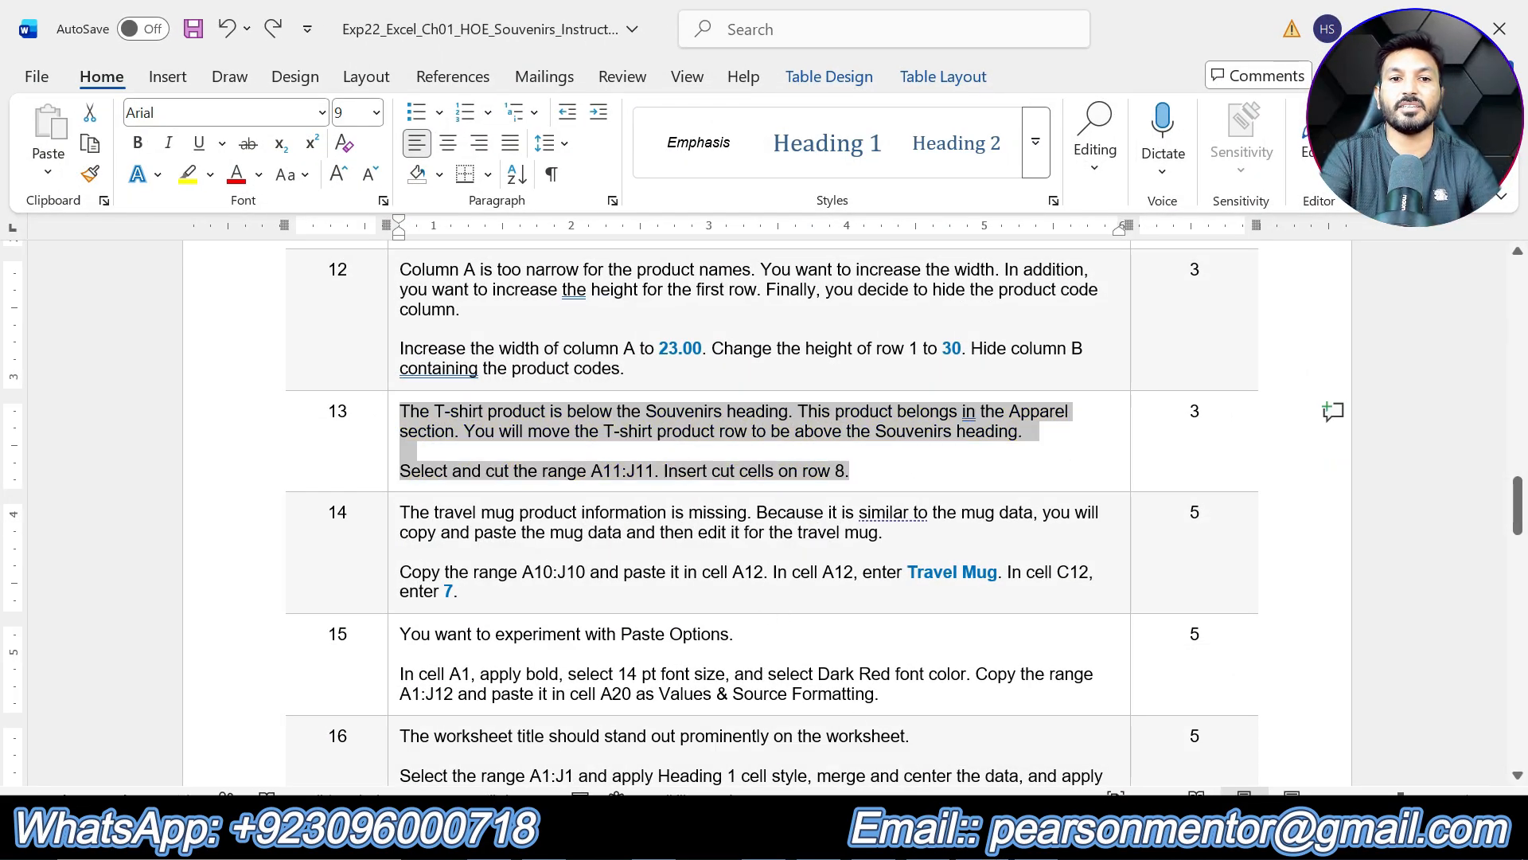
drag(461, 593, 399, 513)
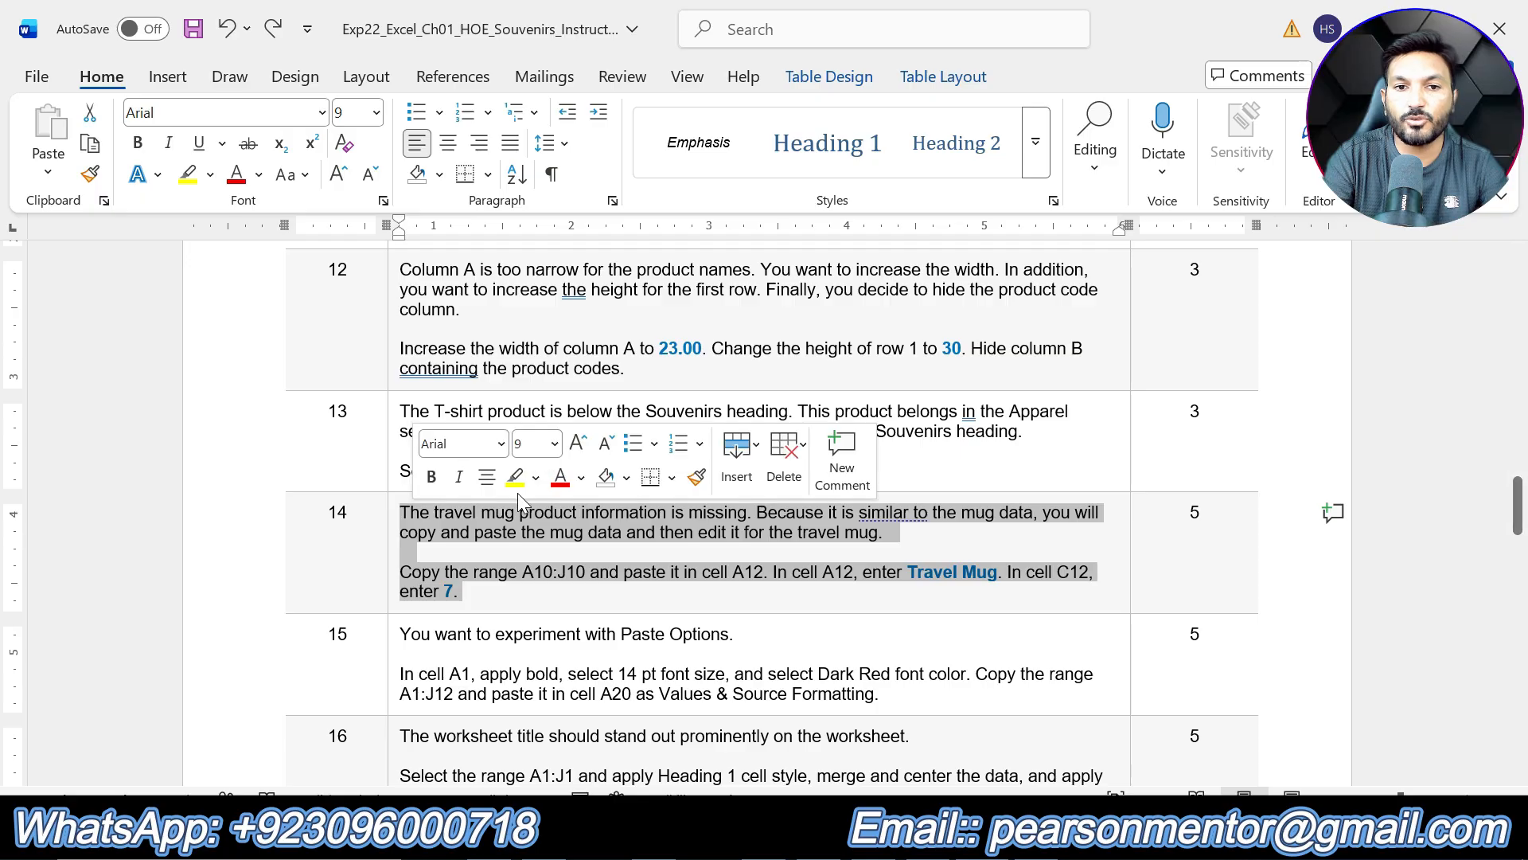
click(515, 477)
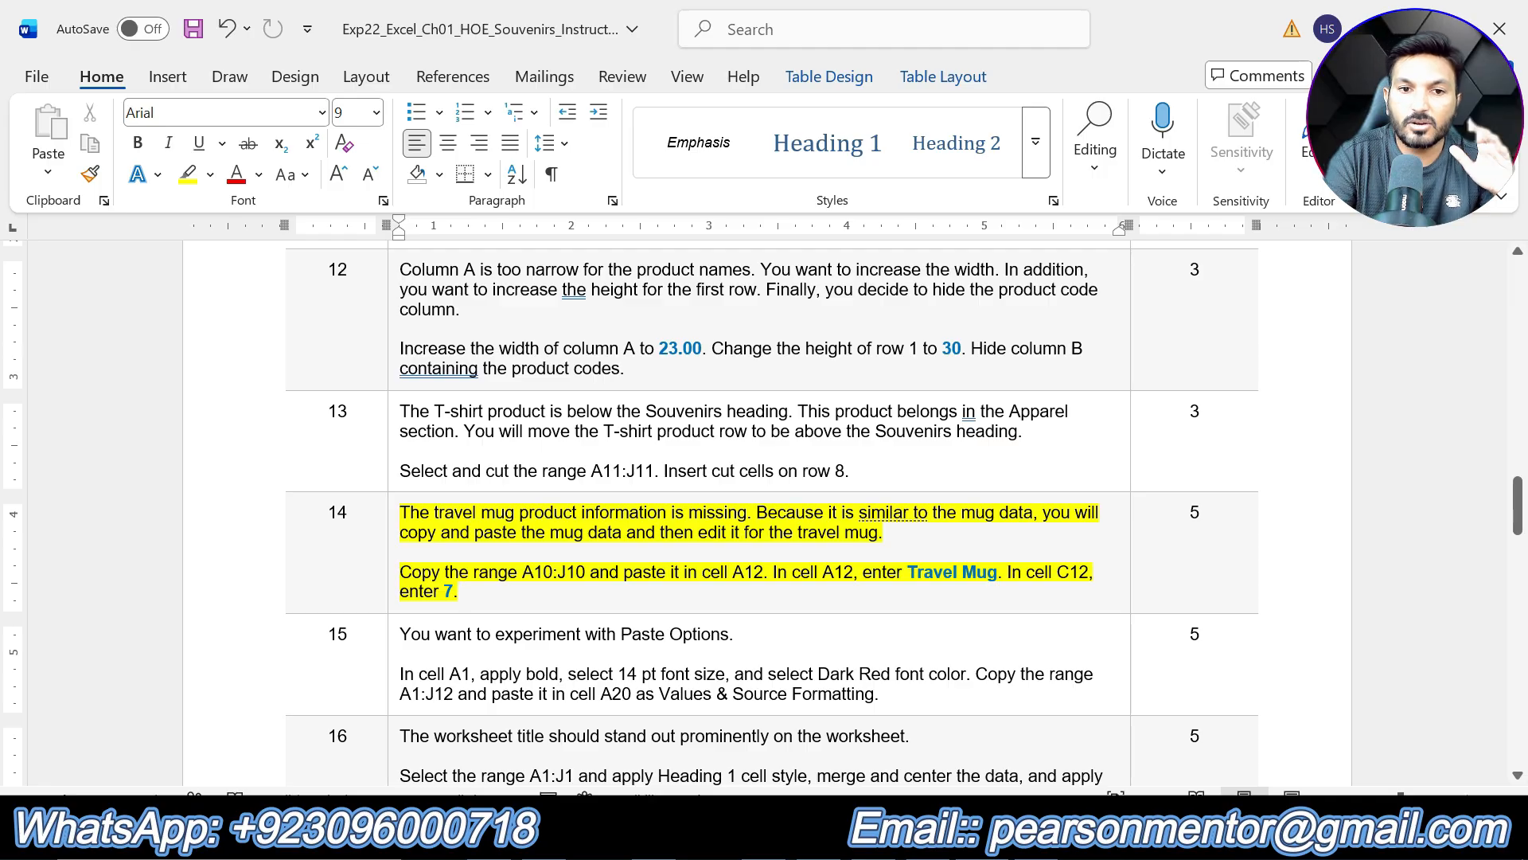
drag(523, 571, 588, 572)
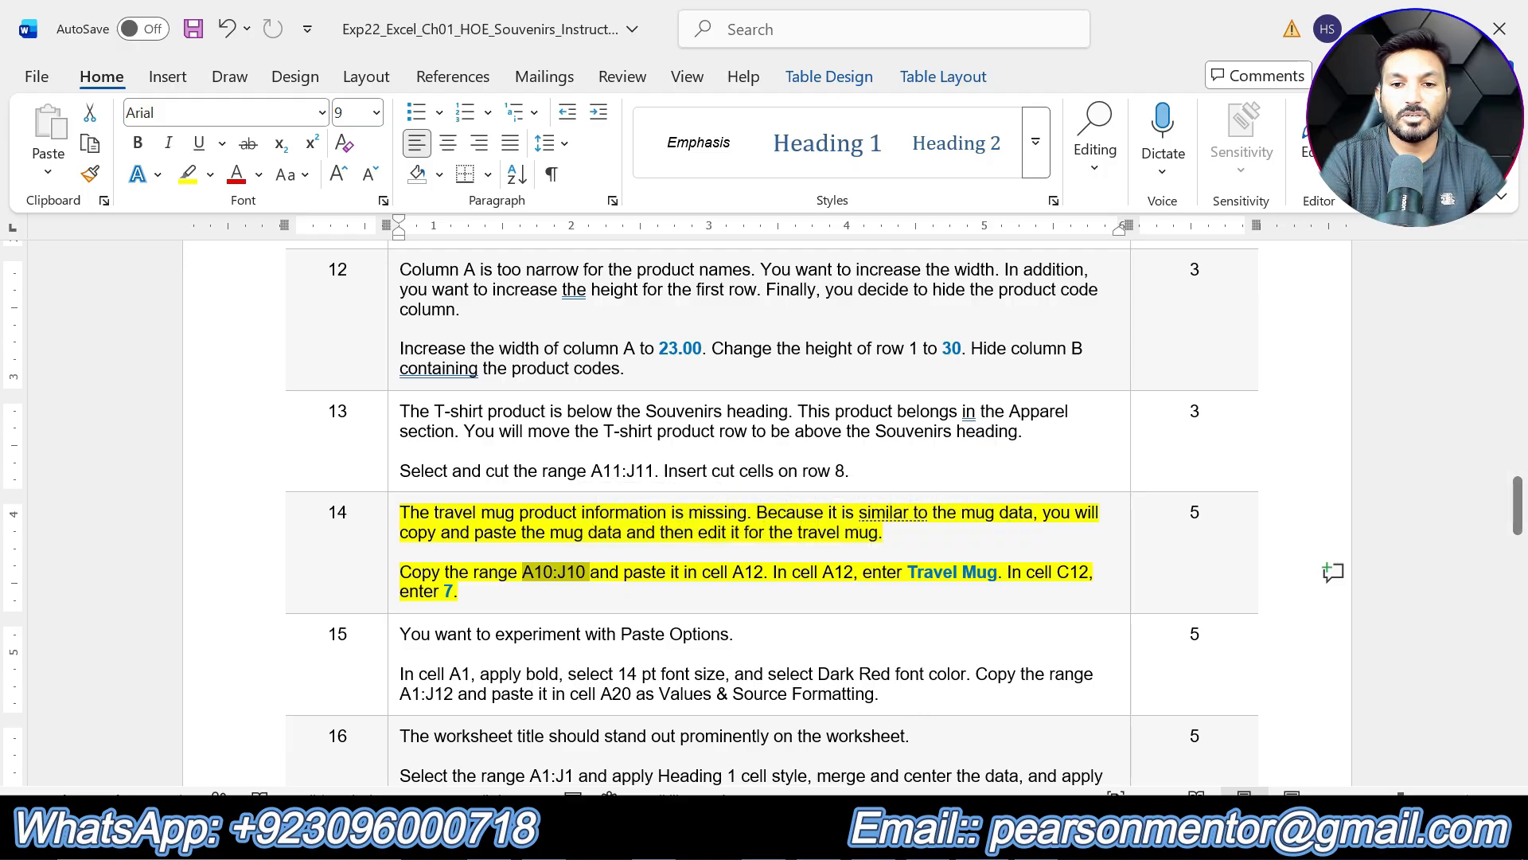
click(1037, 837)
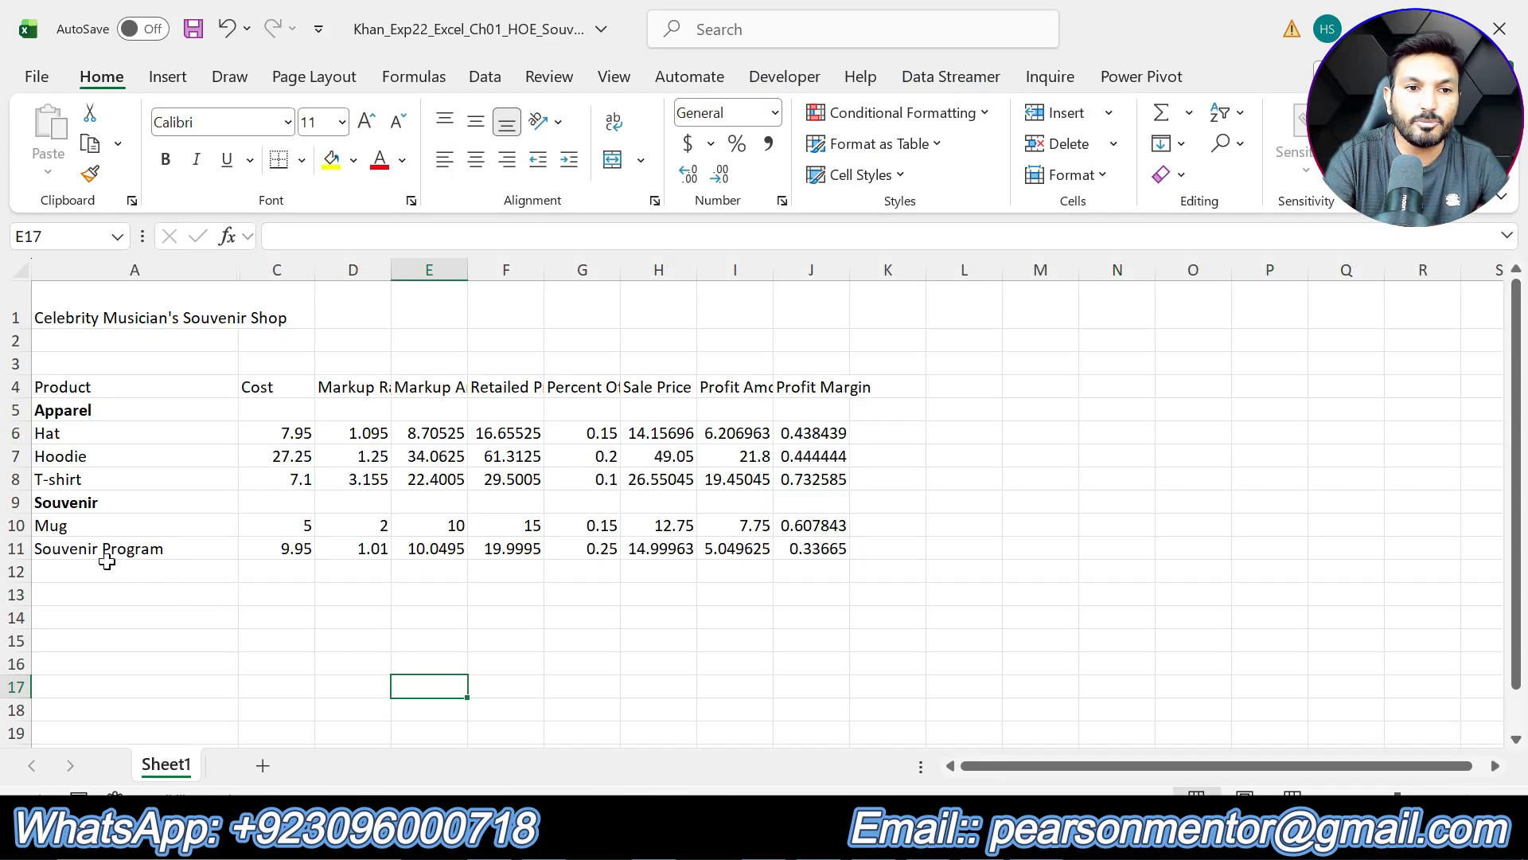
Copy the mug data in A10:J10 and paste it in cell A12, rechecking the step 14 instructions in Word.
drag(75, 531, 828, 525)
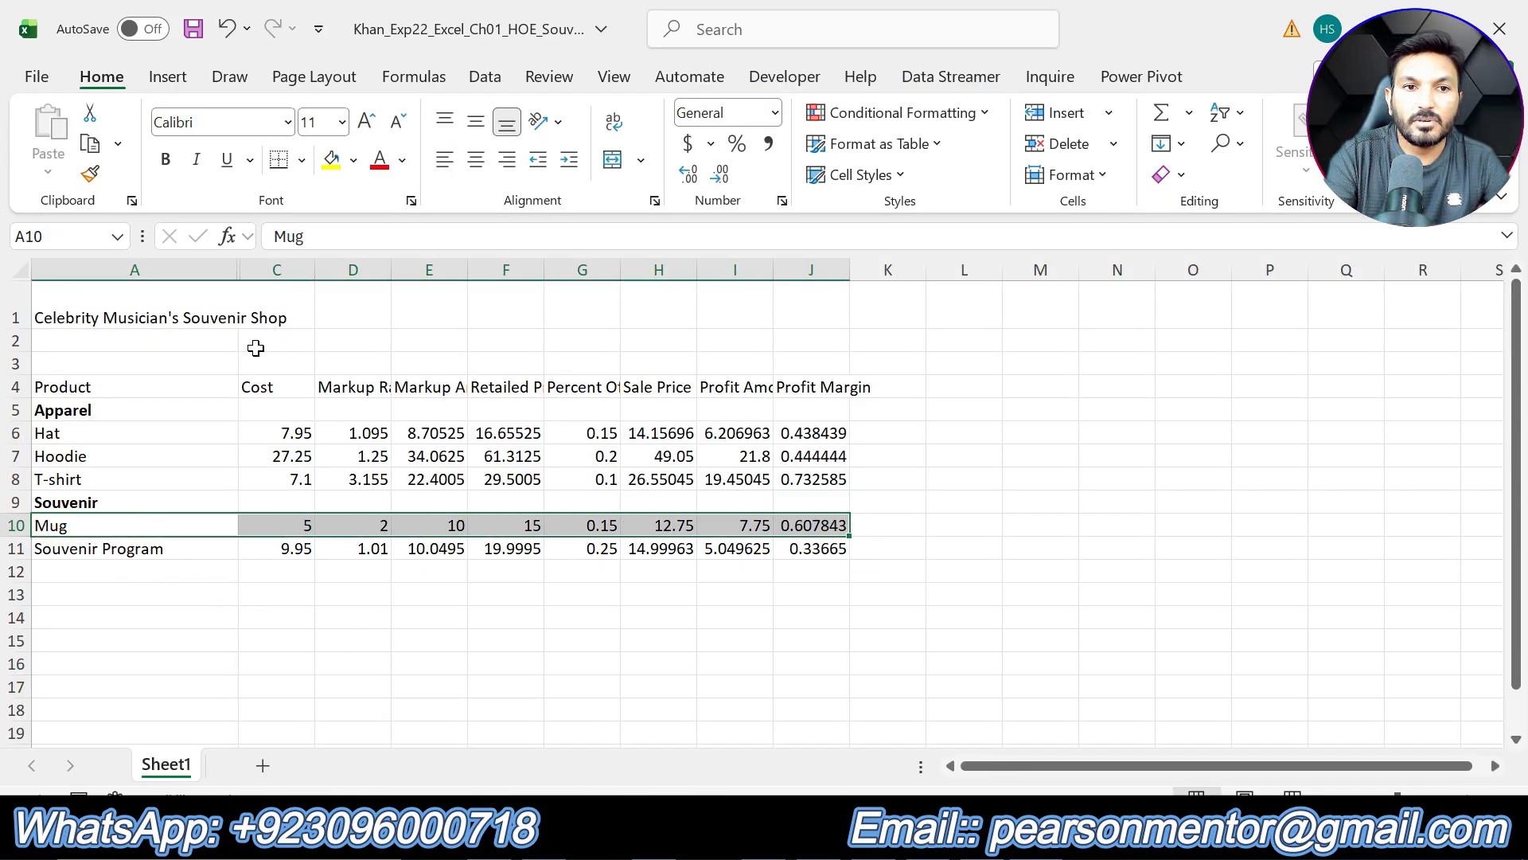
click(93, 146)
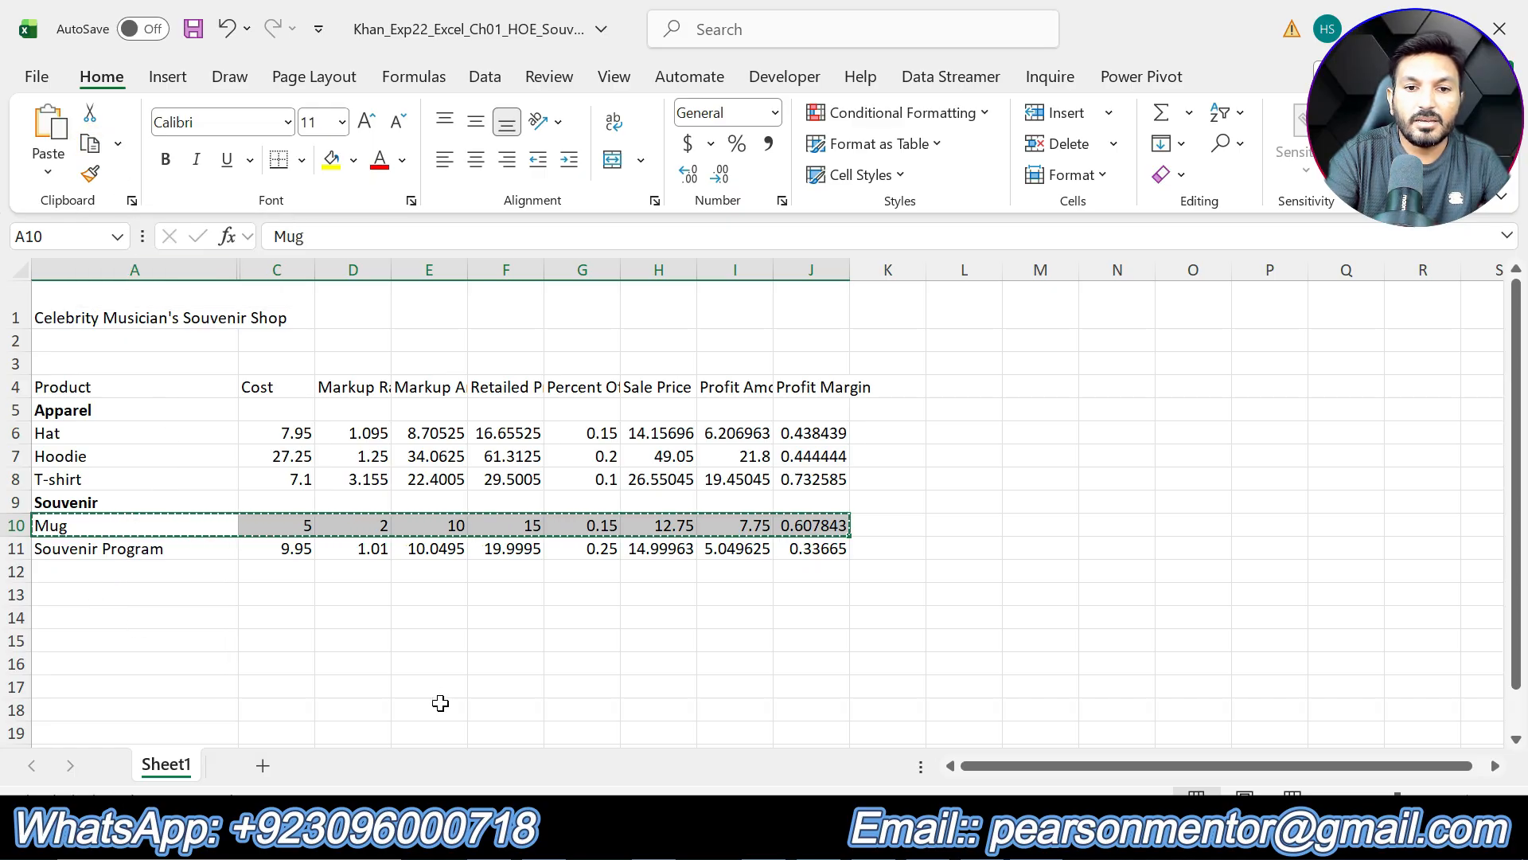
key(alt+Tab)
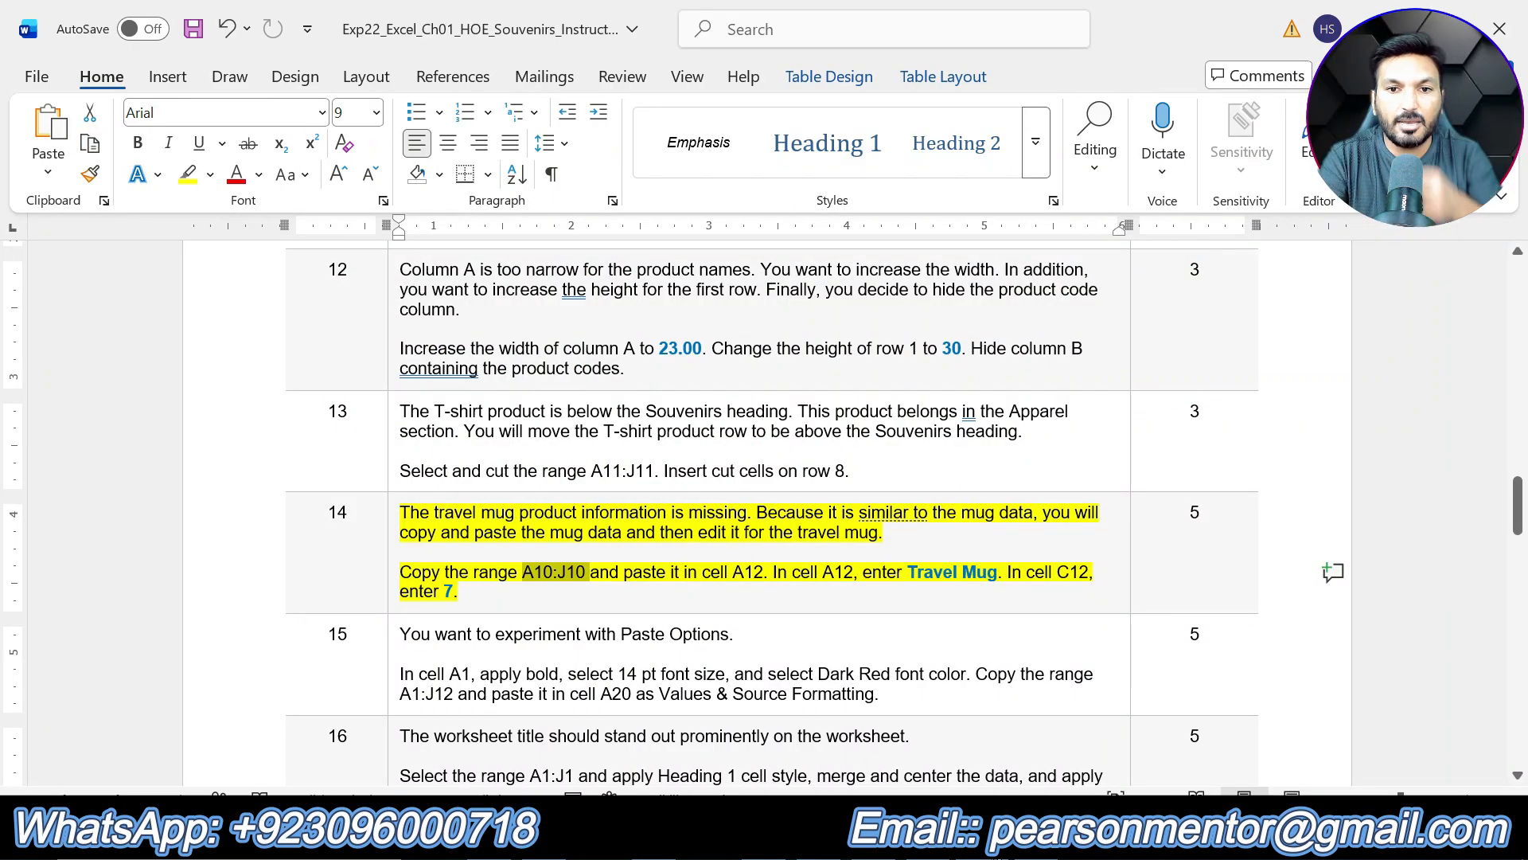
key(alt+Tab)
click(75, 573)
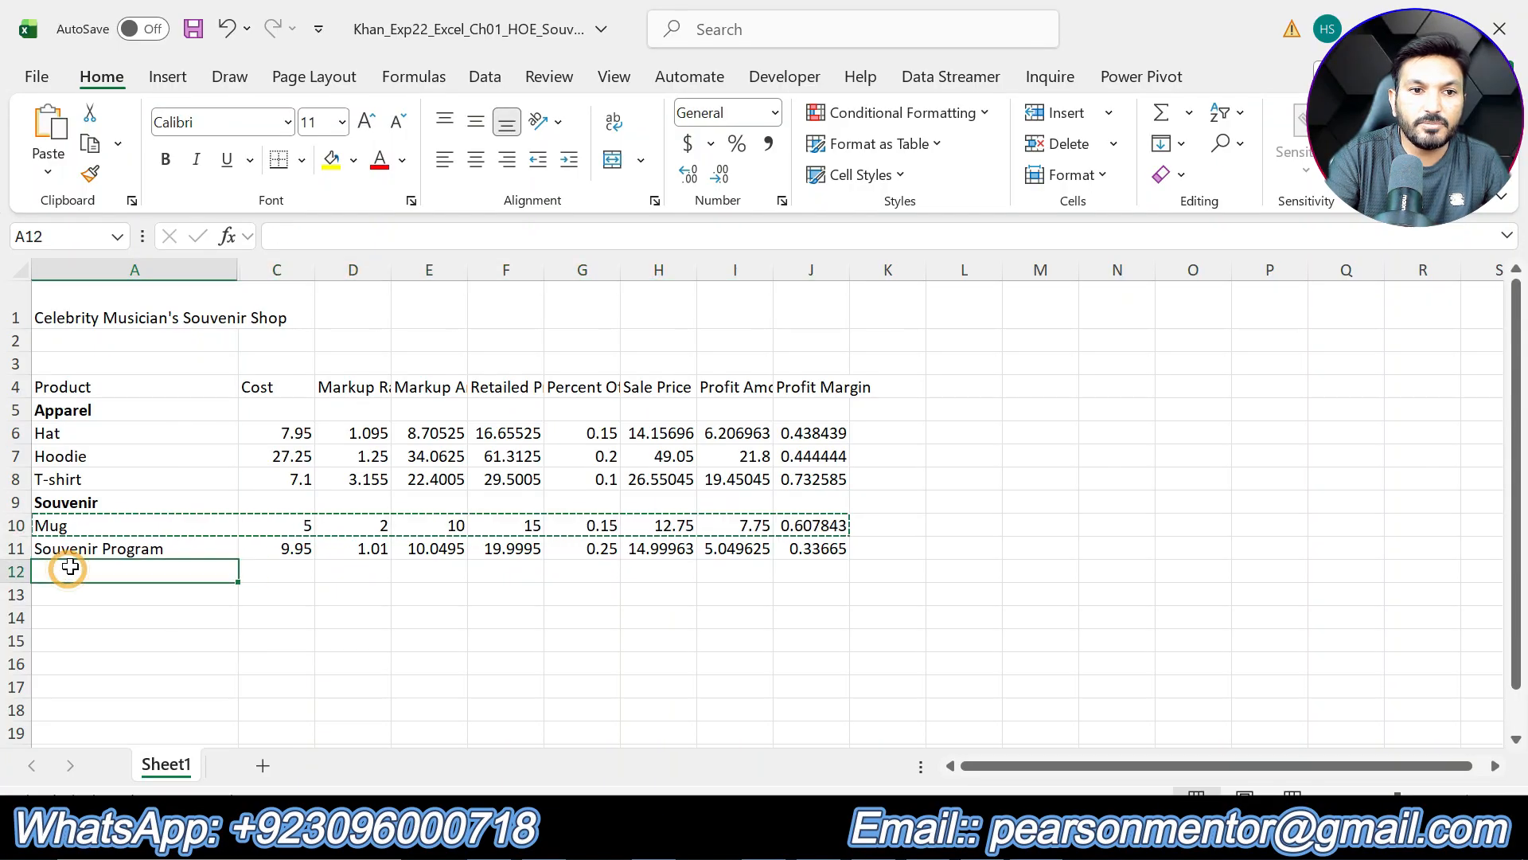
click(50, 135)
key(Escape)
Check the step 14 instructions in Word and change the product name in cell A12 to Travel Mug.
key(alt+Tab)
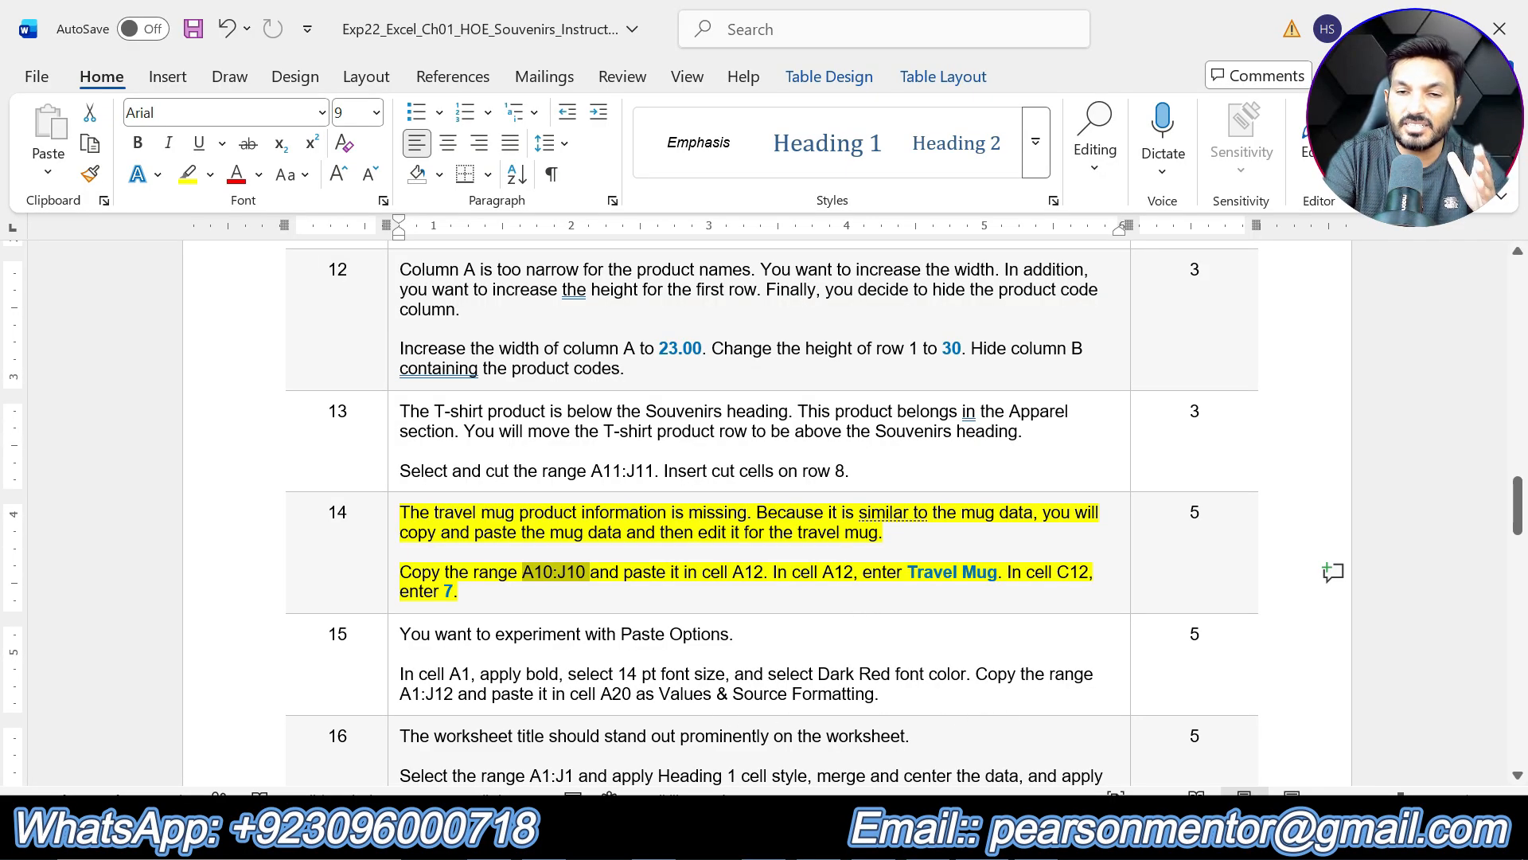
key(alt+Tab)
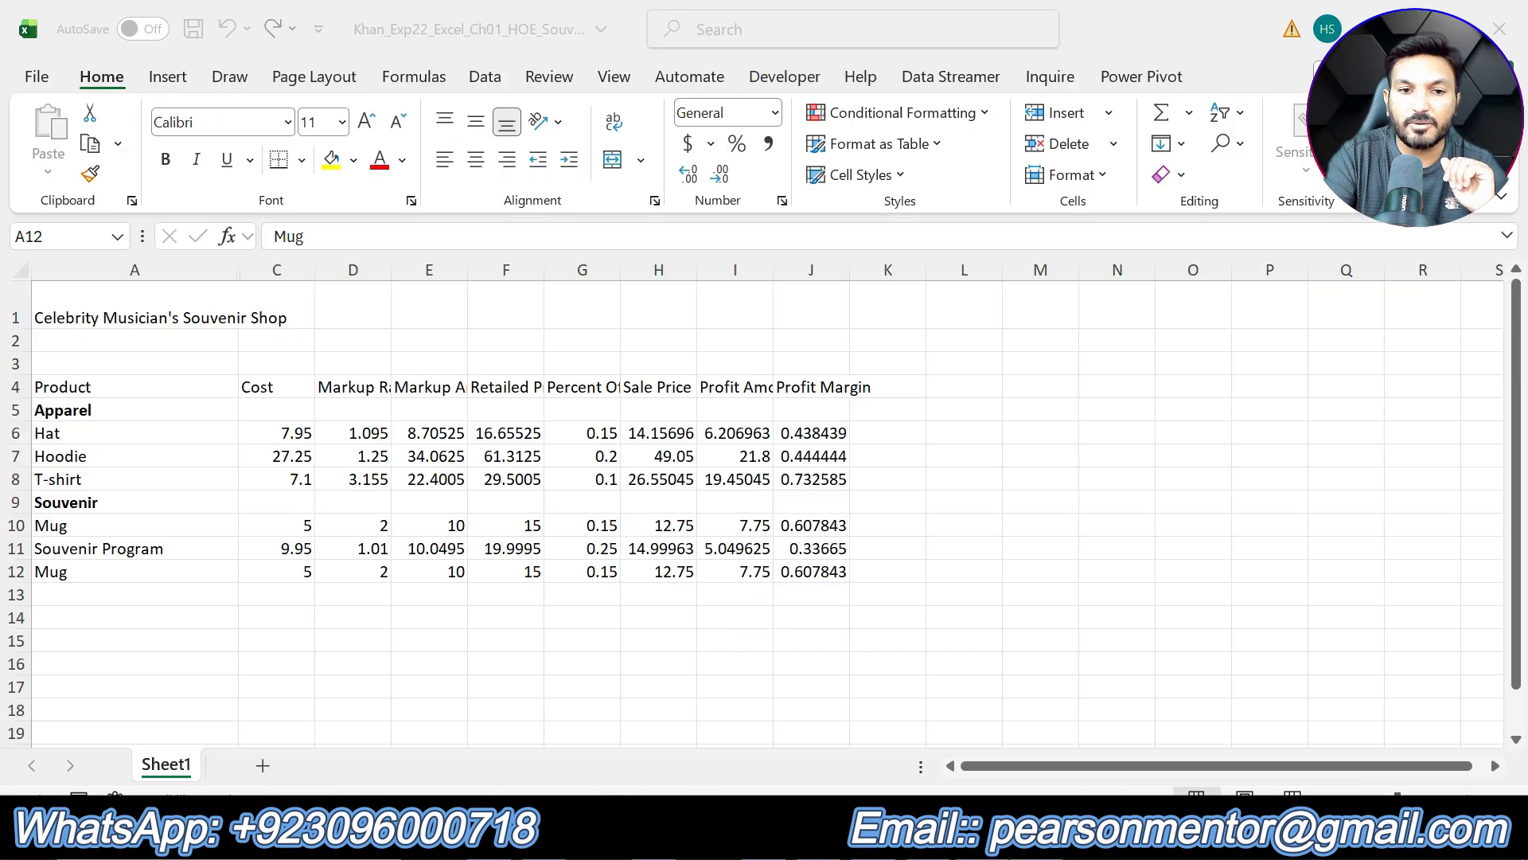
click(127, 572)
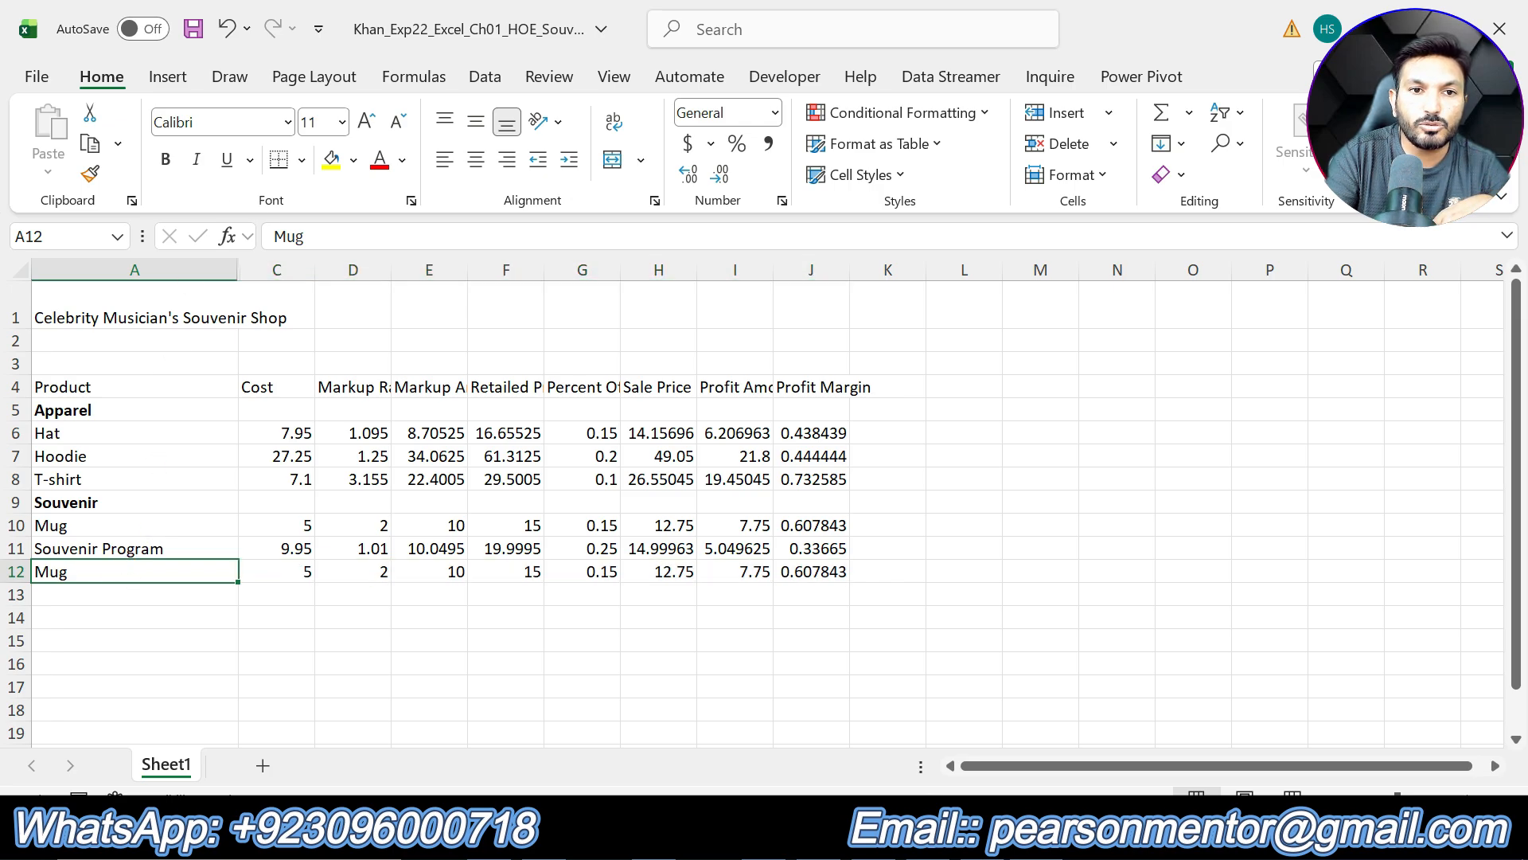
click(275, 237)
text(Trave)
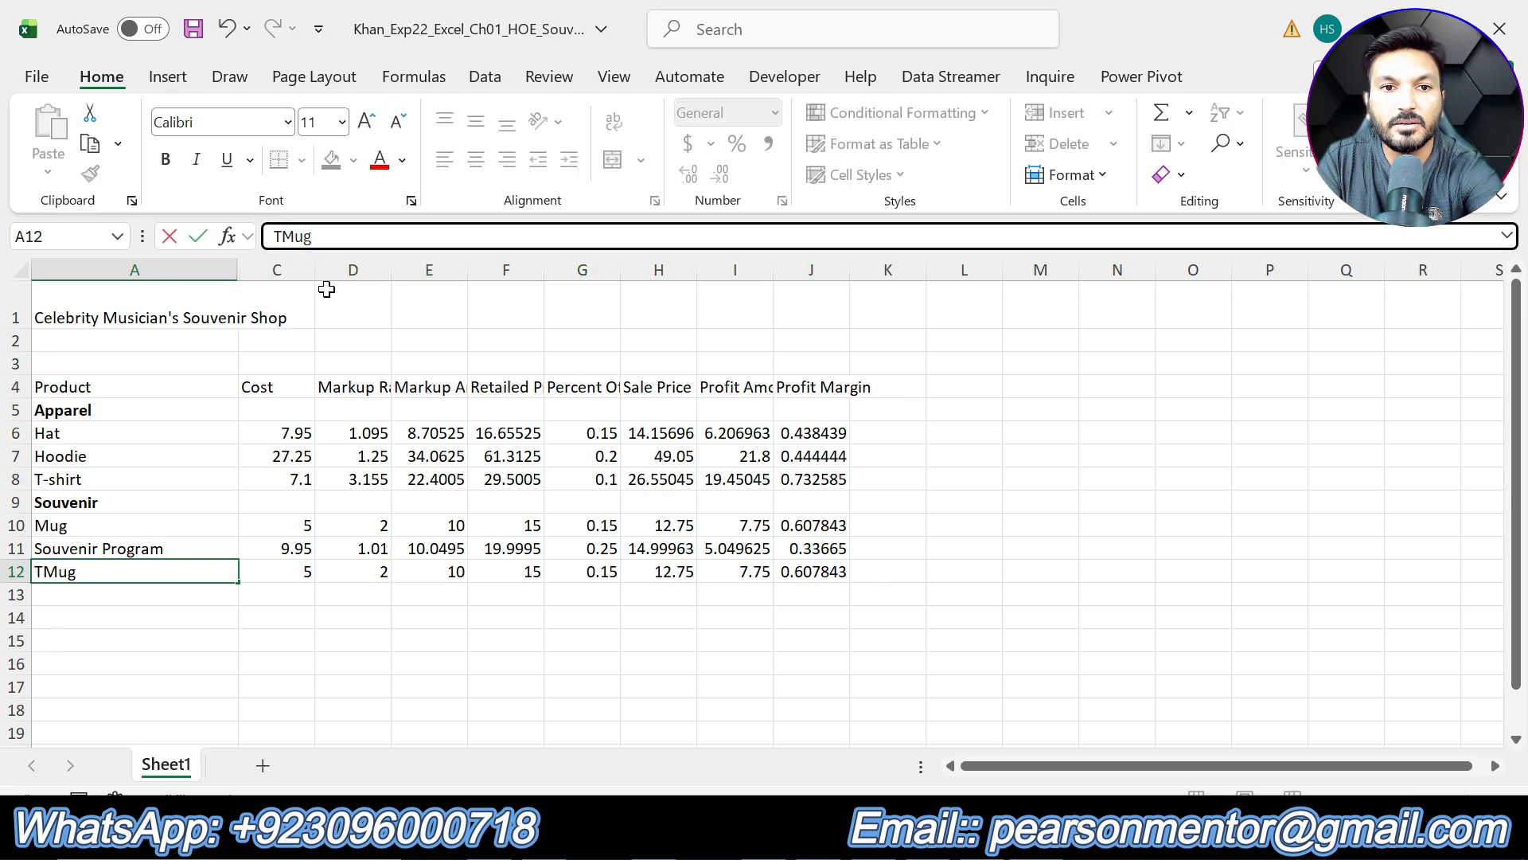
text(l)
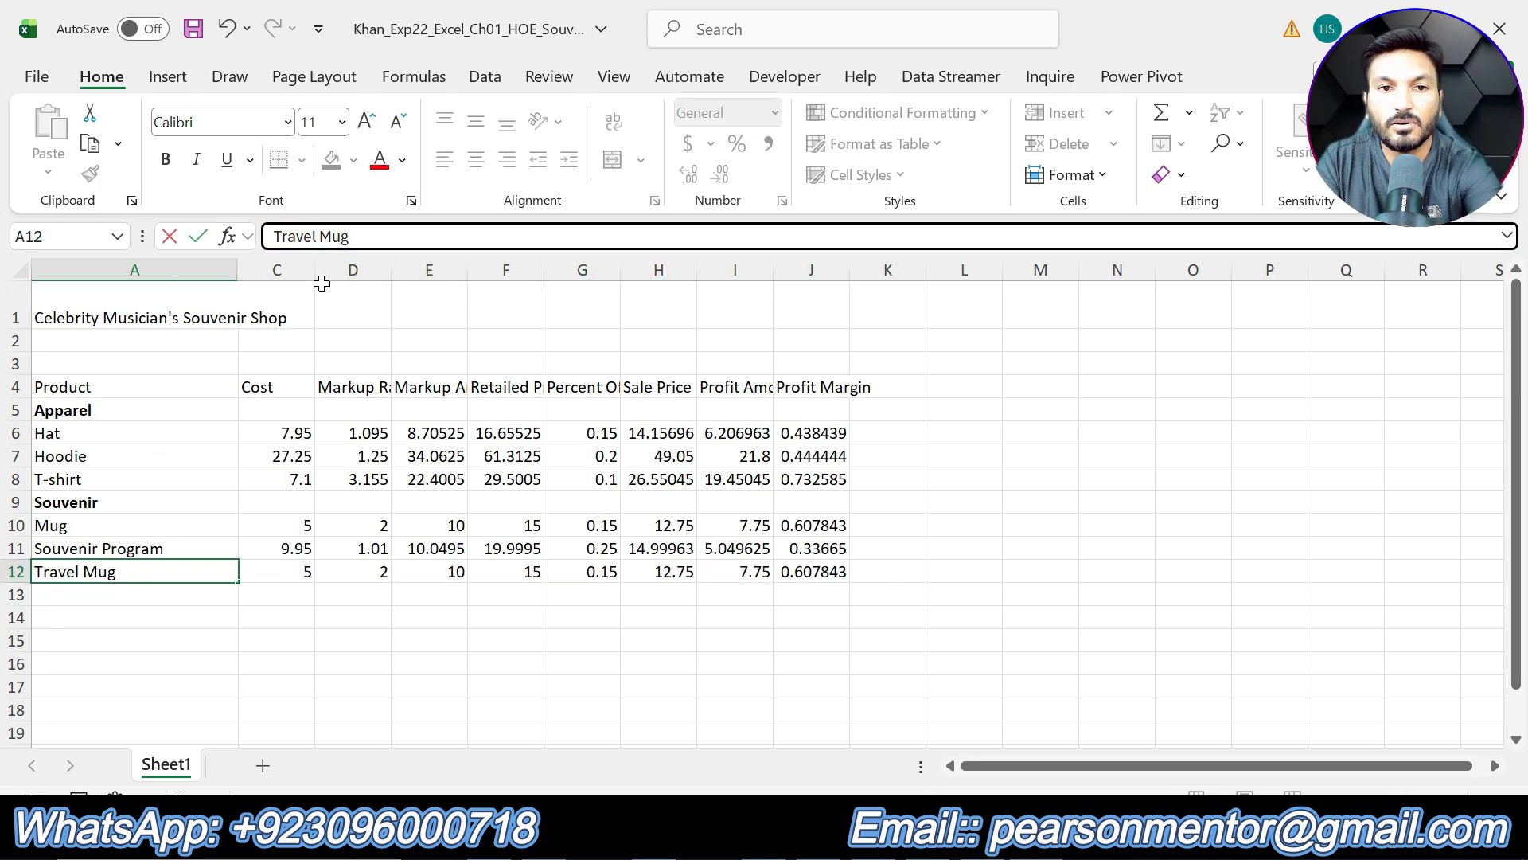
click(198, 236)
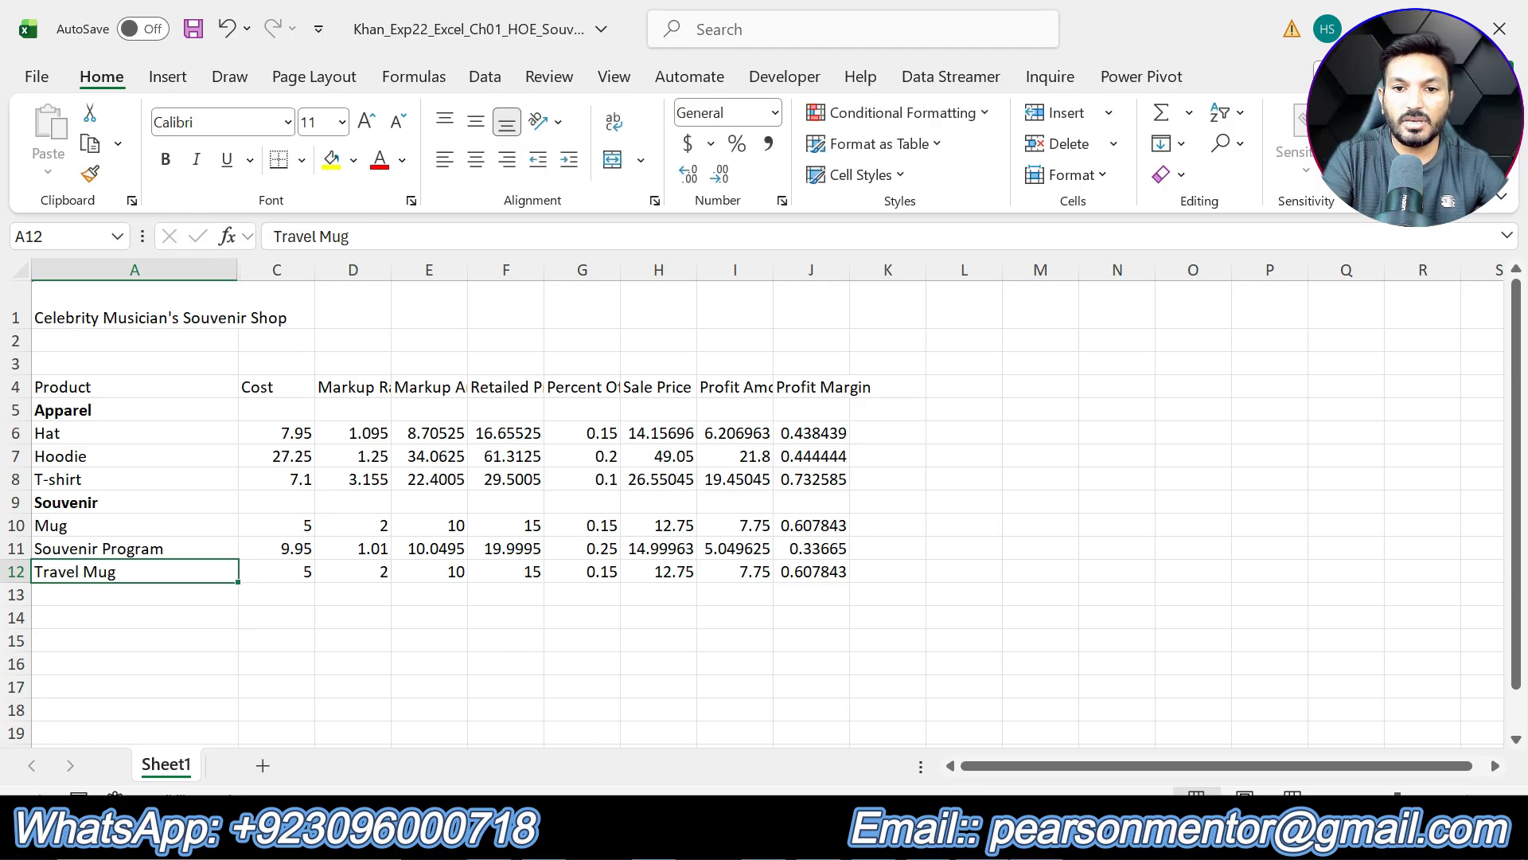
Recheck the step 14 instructions in Word and set the Travel Mug cost in cell C12 to 7.
key(alt+Tab)
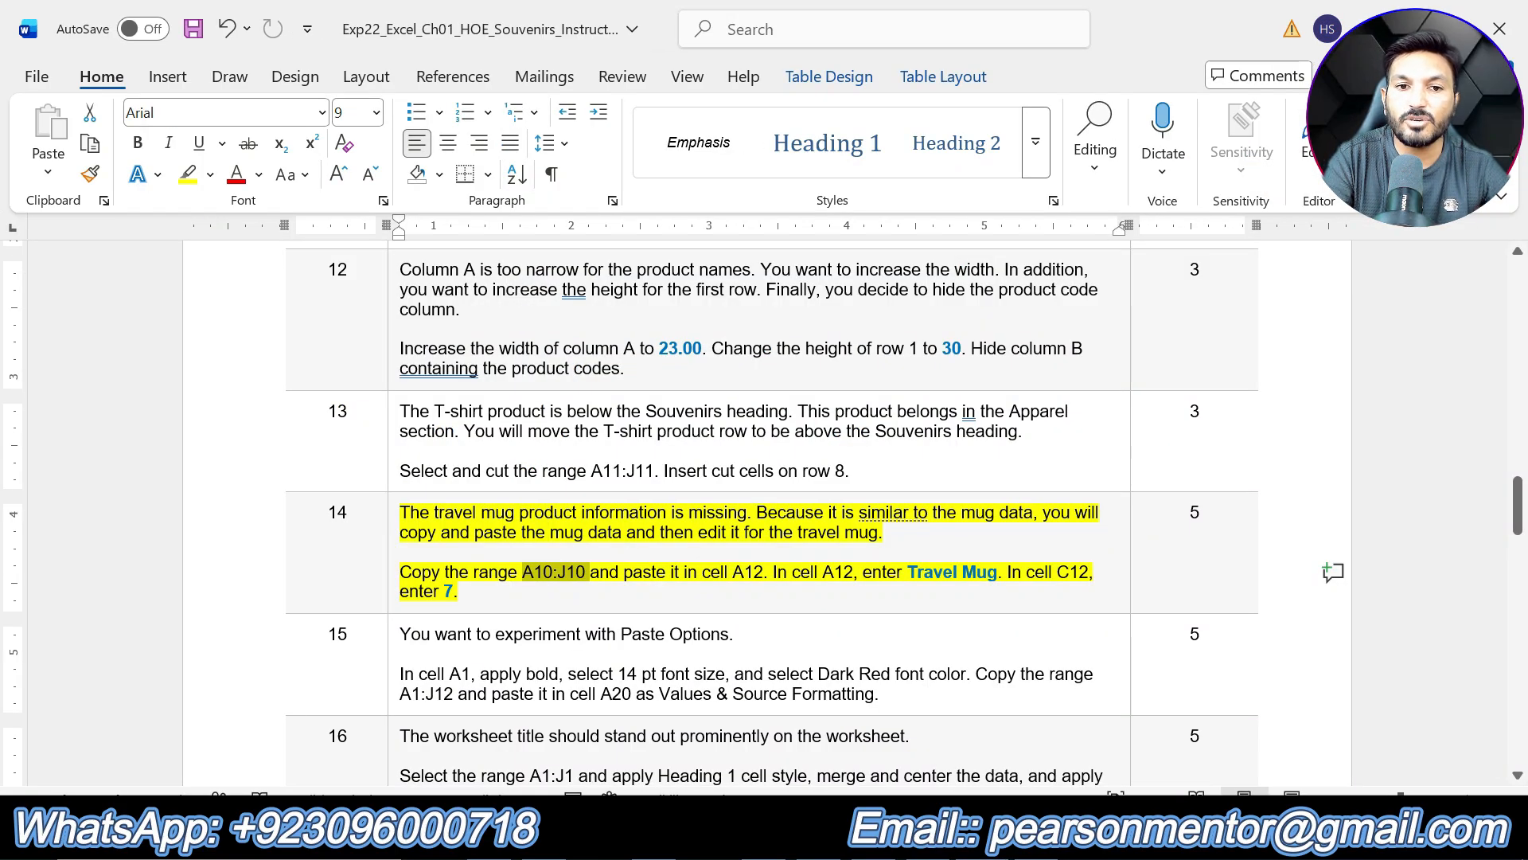
key(alt+Tab)
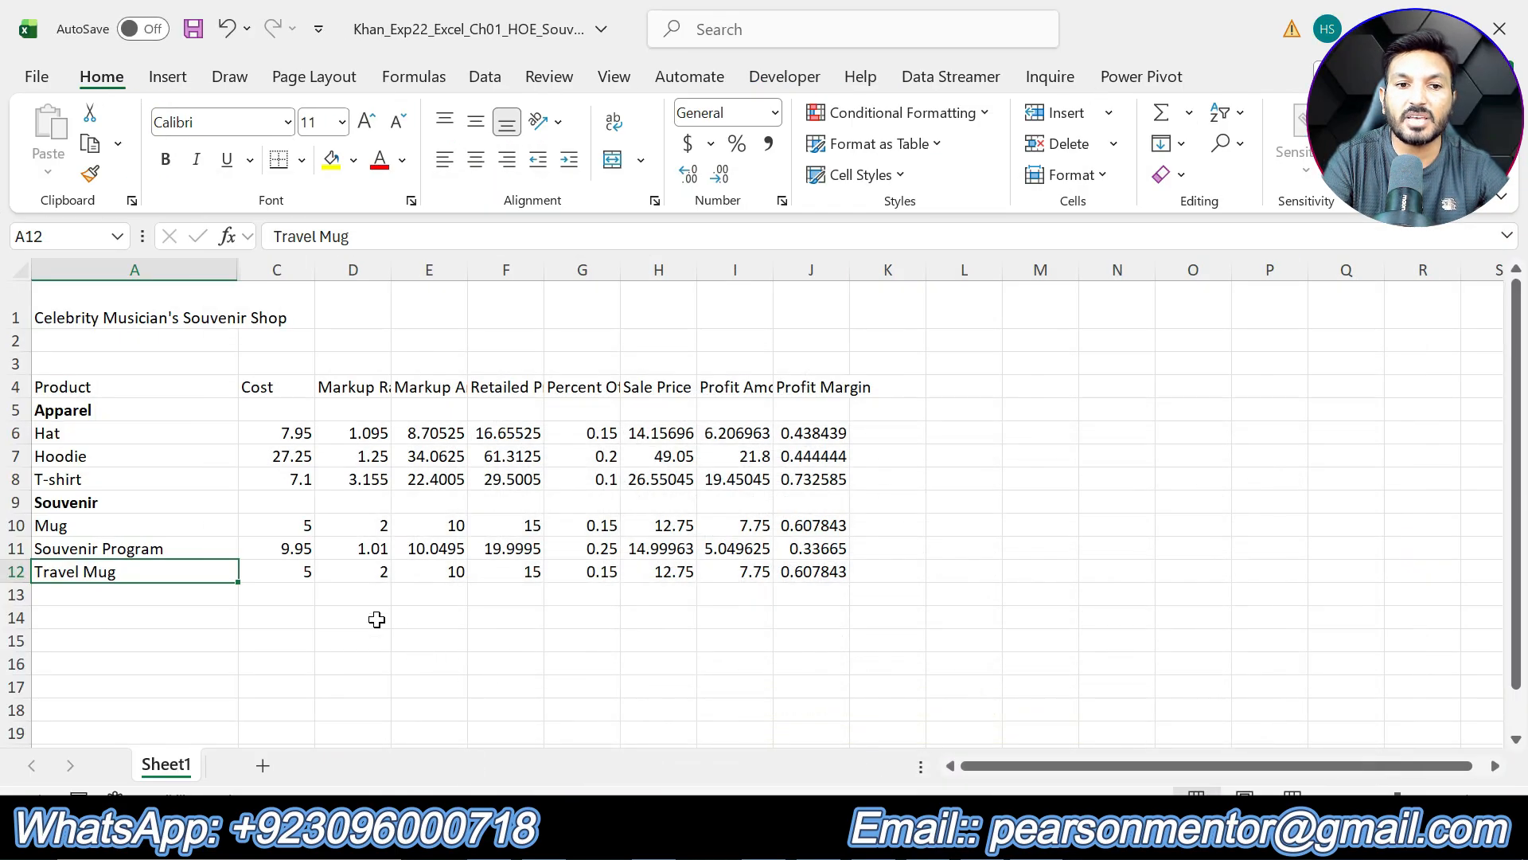
click(315, 572)
click(300, 572)
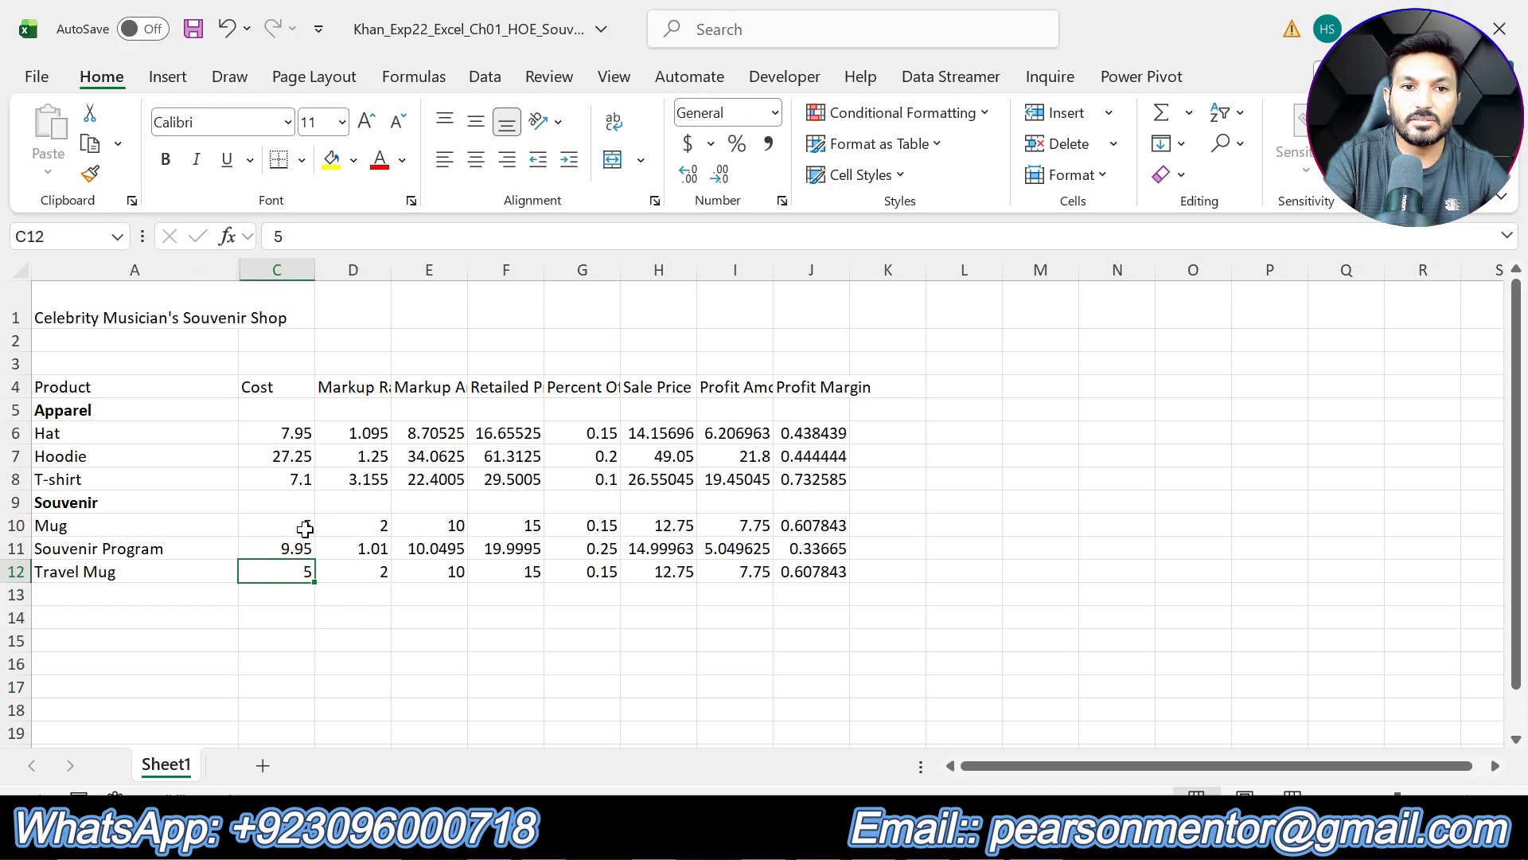
double_click(323, 234)
key(BackSpace)
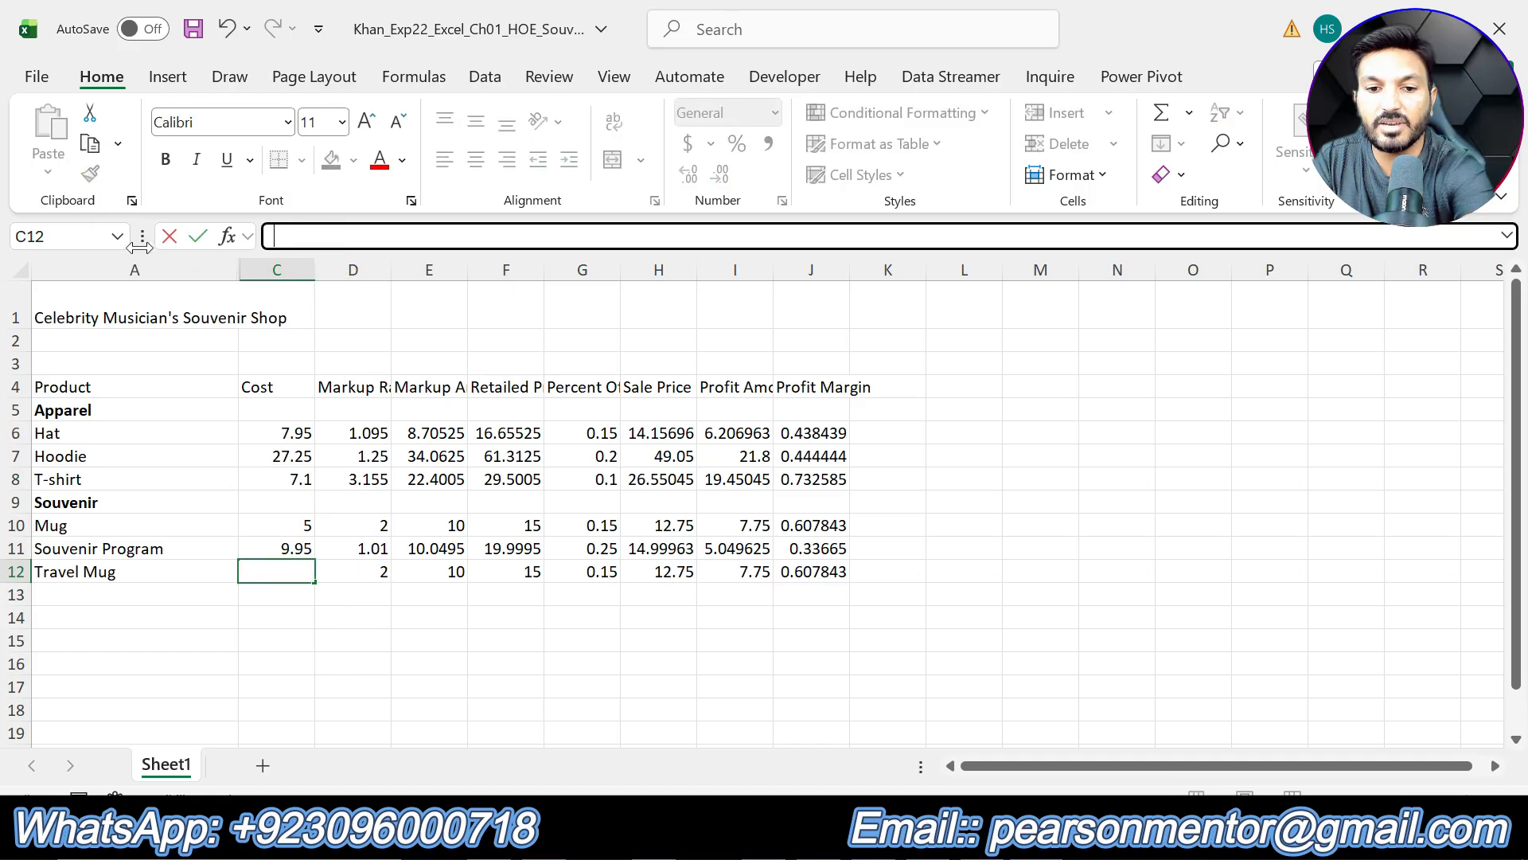
text(7)
click(541, 683)
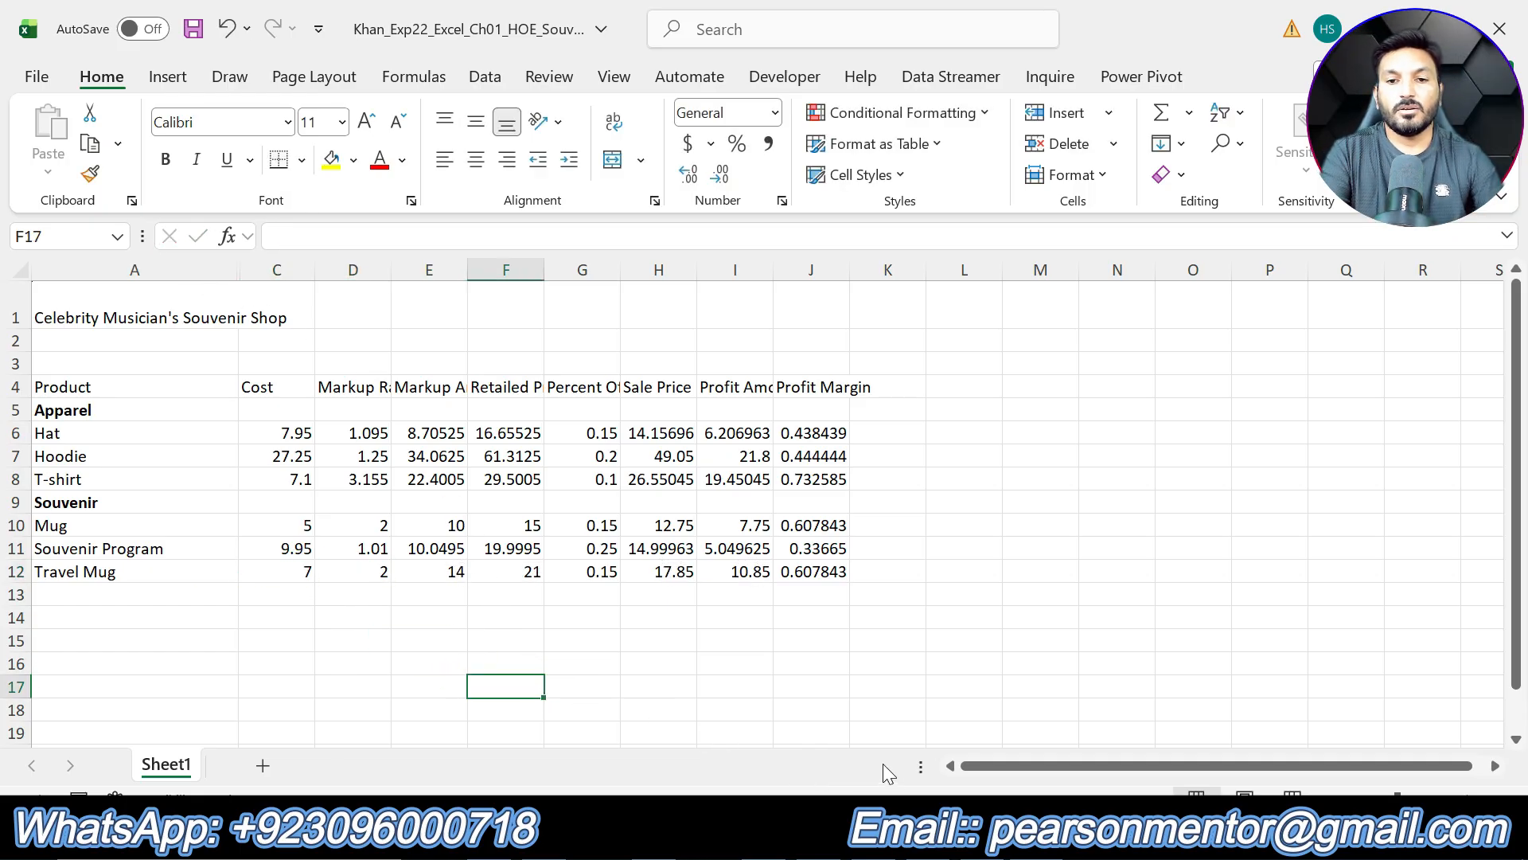
Switch to the finished, formatted Souvenirs workbook with the September and Formulas sheets.
click(838, 656)
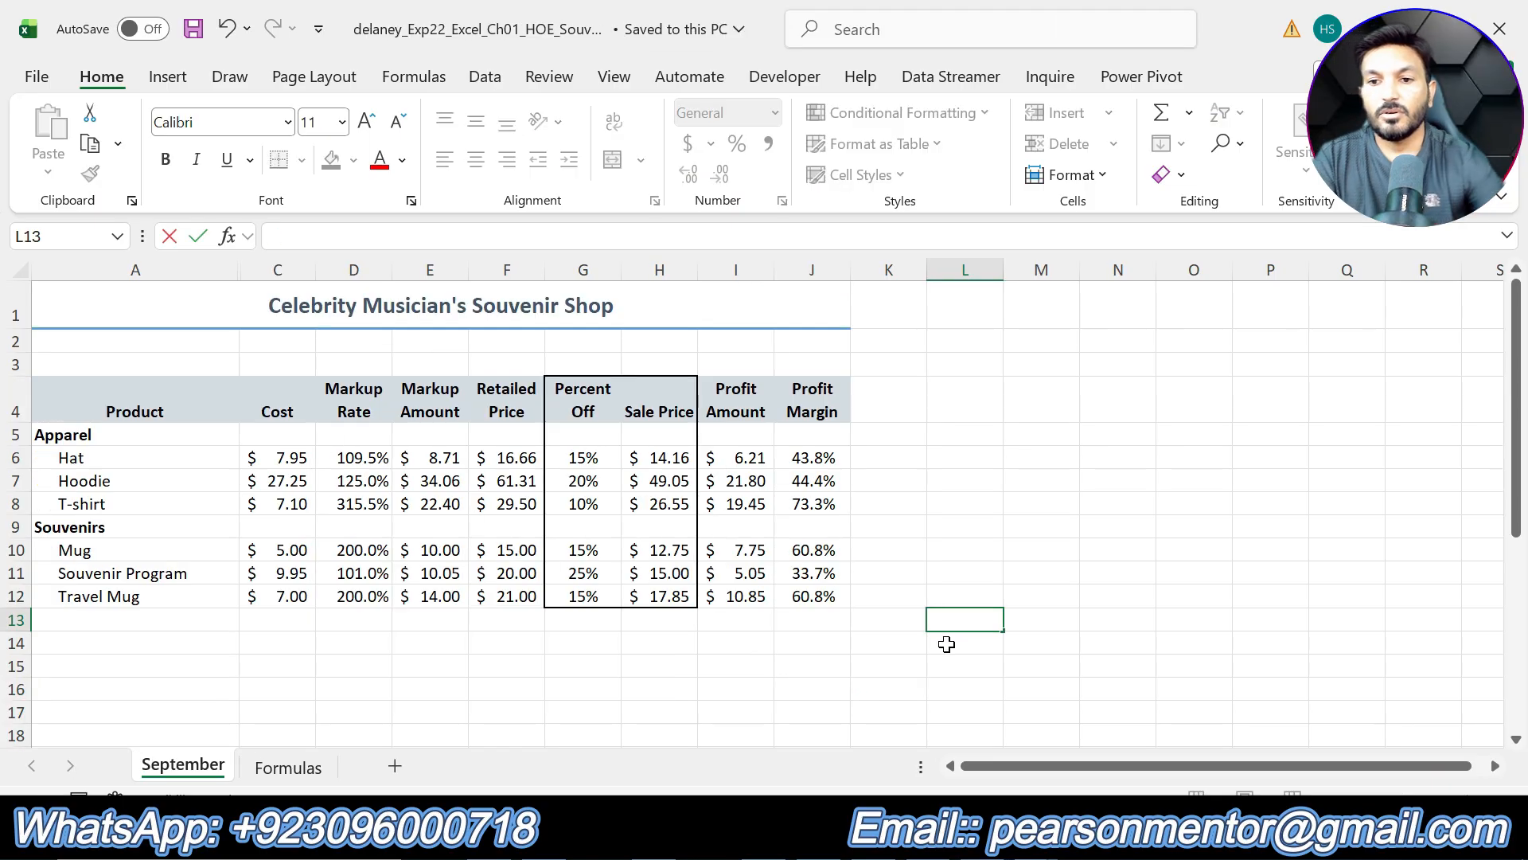